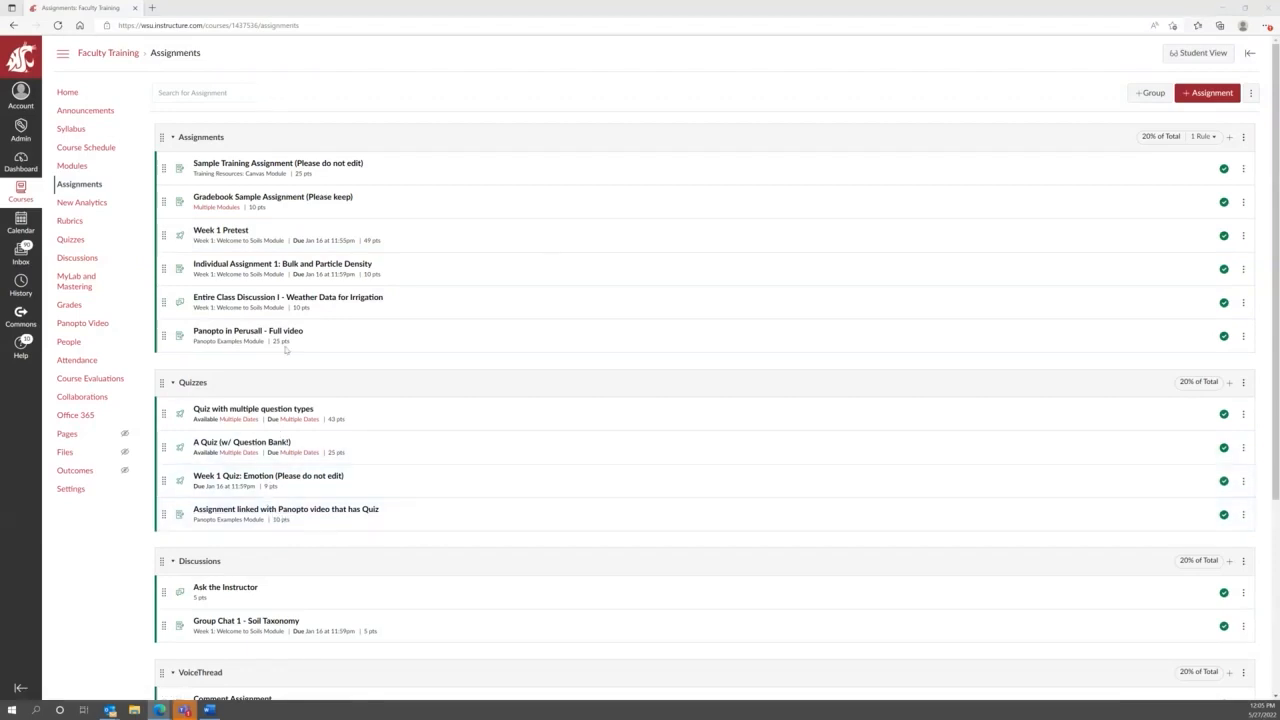
# Look through the course's assignment groups, from Assignments and Quizzes down to Participation and Extra Credit.
pyautogui.scroll(-1, 141, 370)
pyautogui.scroll(-2, 141, 370)
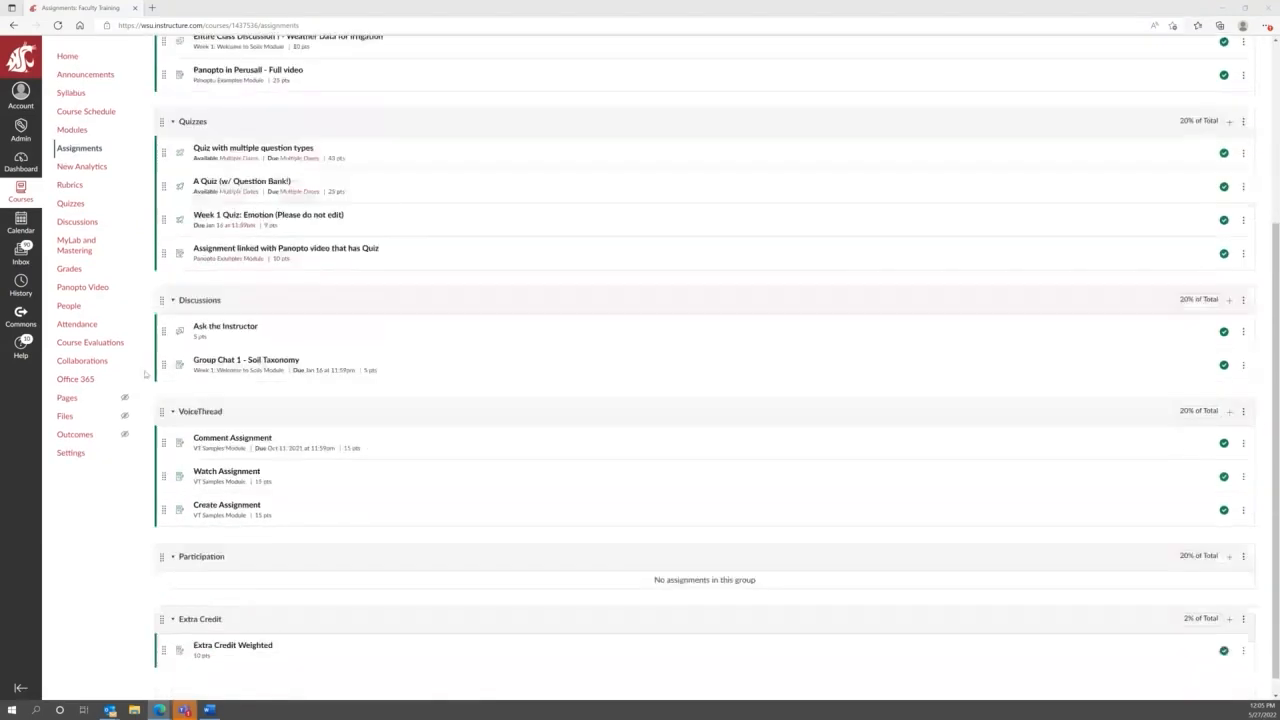
pyautogui.scroll(3, 152, 386)
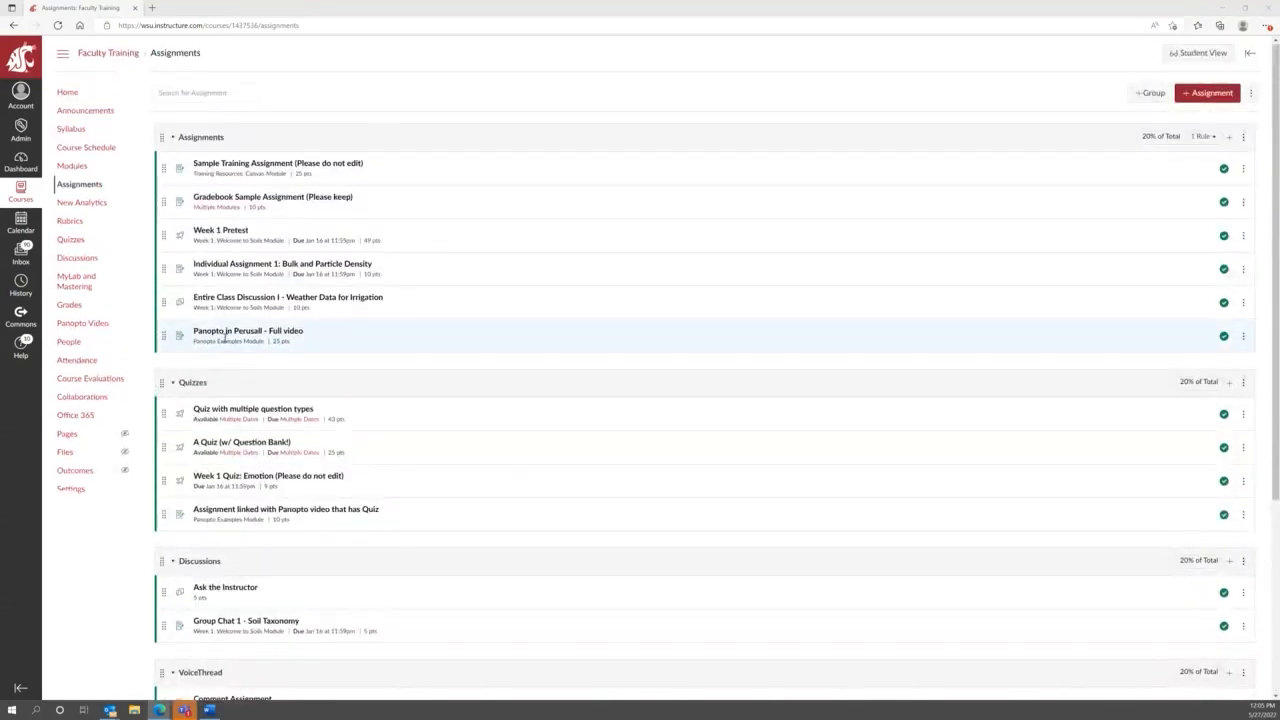
pyautogui.click(194, 96)
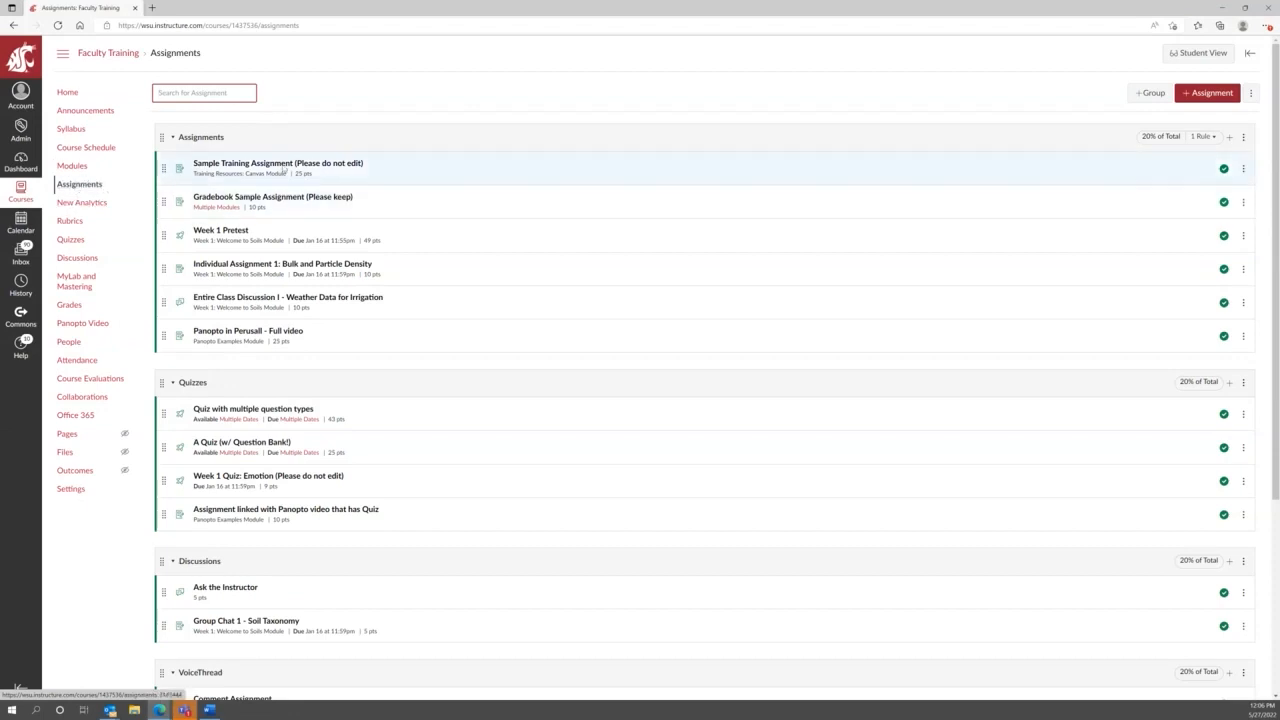
pyautogui.scroll(-5, 323, 288)
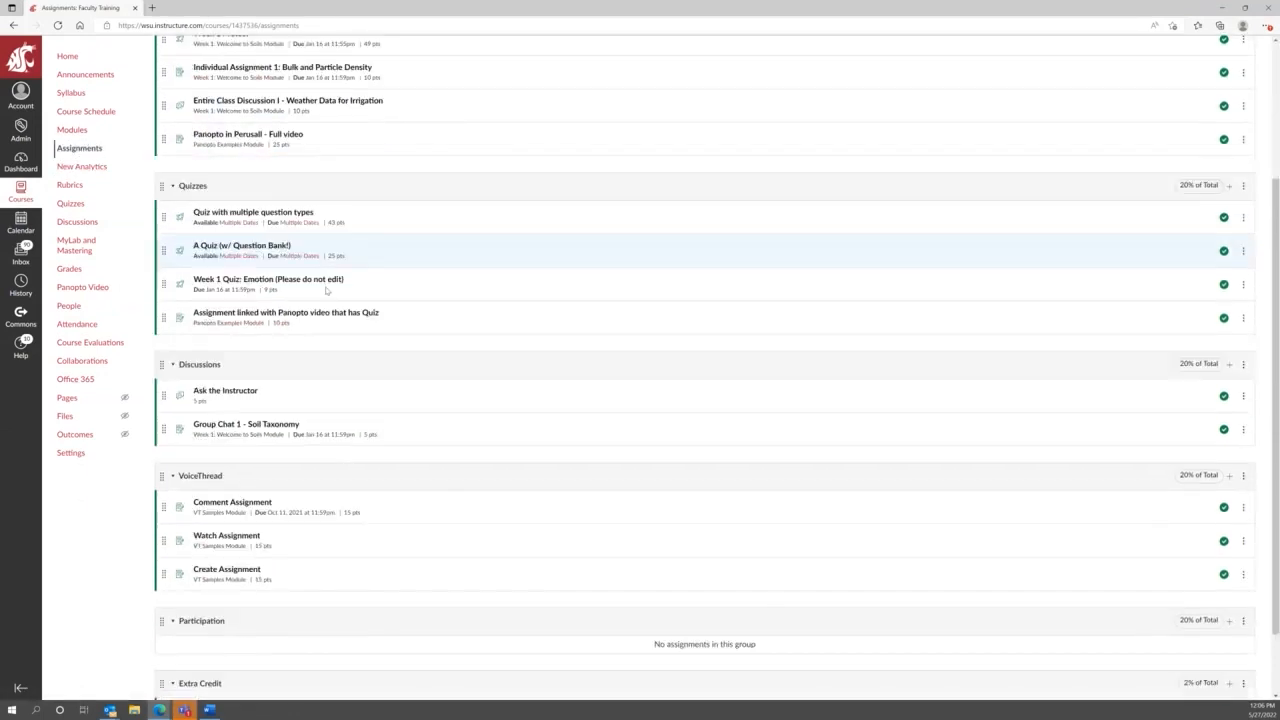
pyautogui.scroll(5, 307, 331)
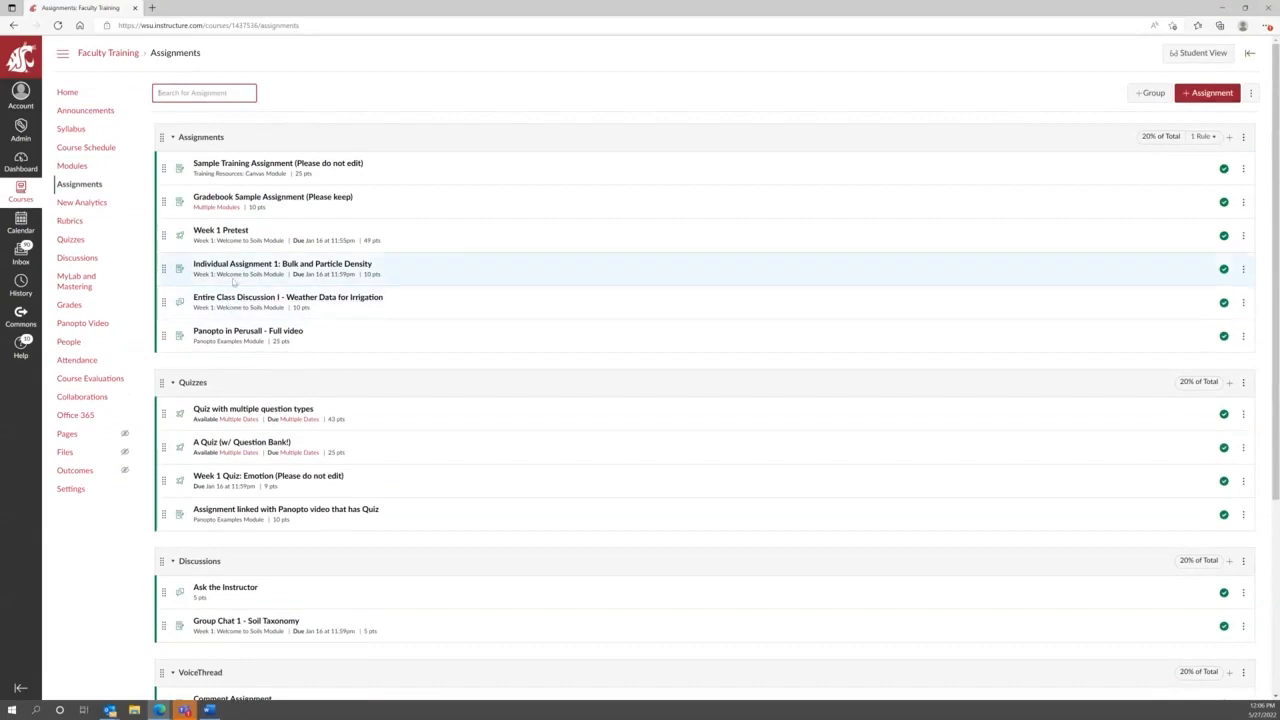
pyautogui.scroll(-5, 229, 295)
pyautogui.scroll(5, 229, 279)
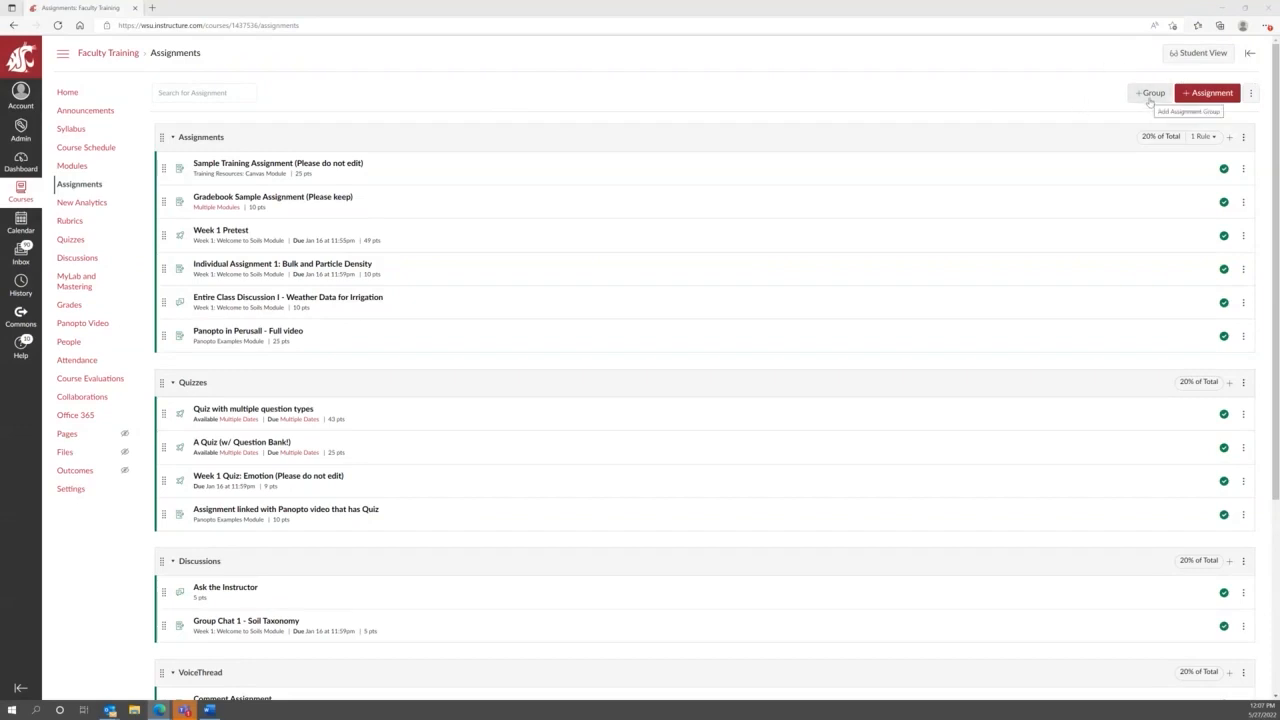
# Open the bulk editor for assignment dates and view the due date calendar for Ask the Instructor without picking a date.
pyautogui.click(1252, 93)
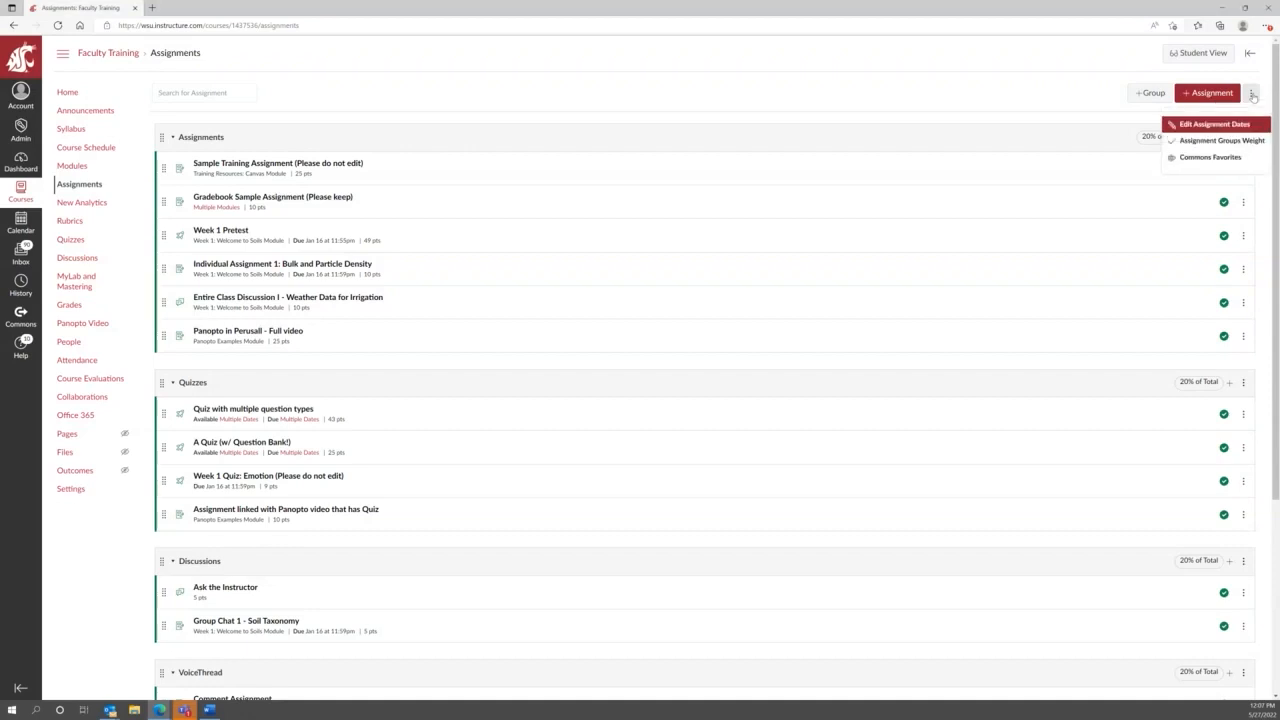
pyautogui.click(1213, 126)
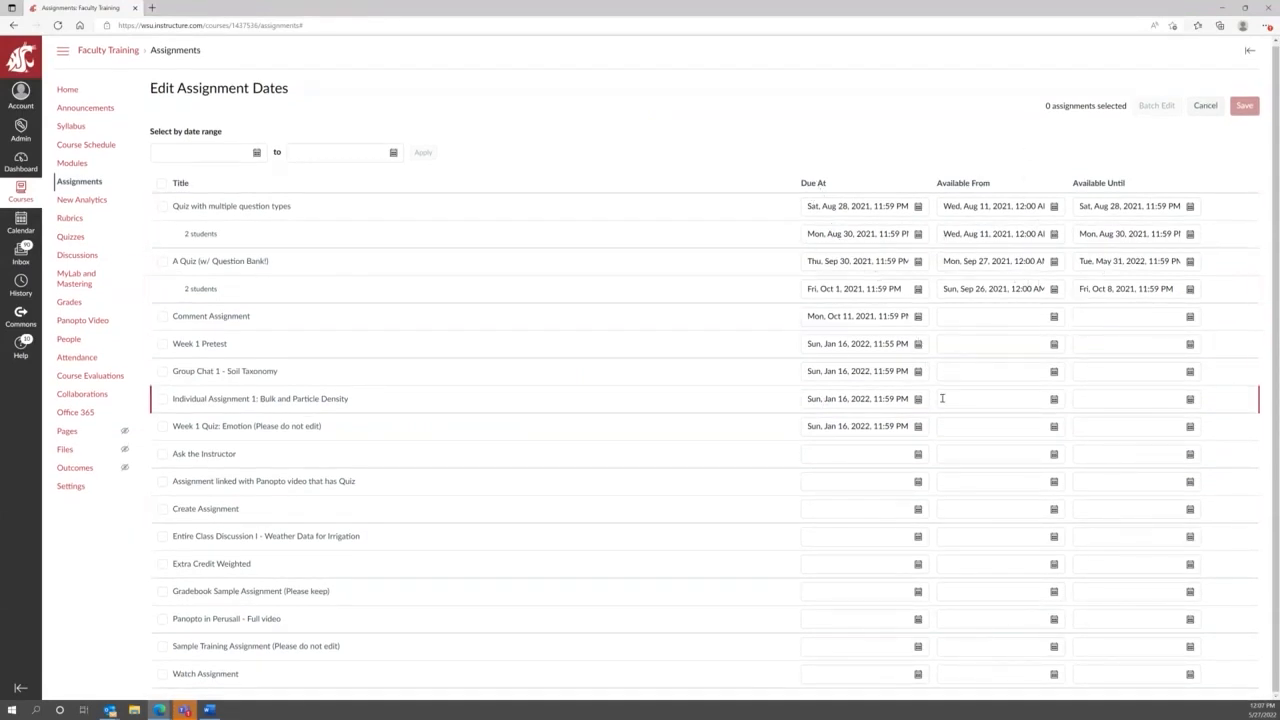
pyautogui.click(837, 454)
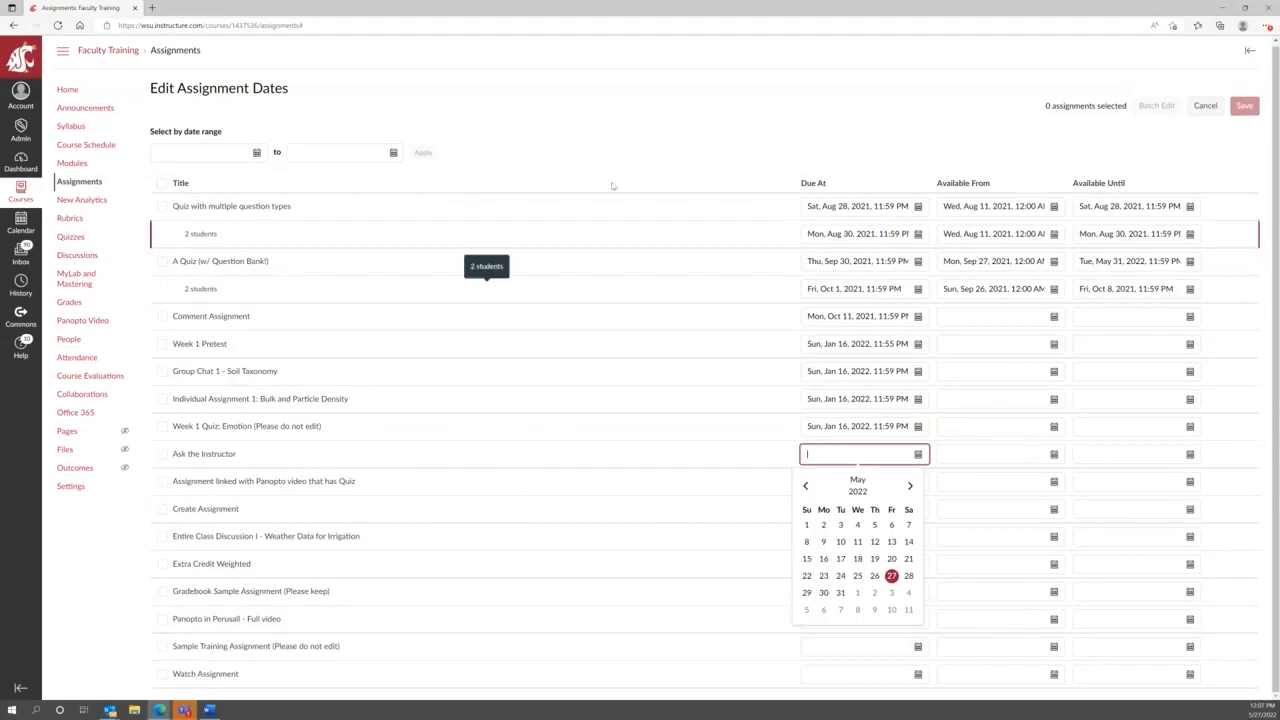
pyautogui.click(654, 146)
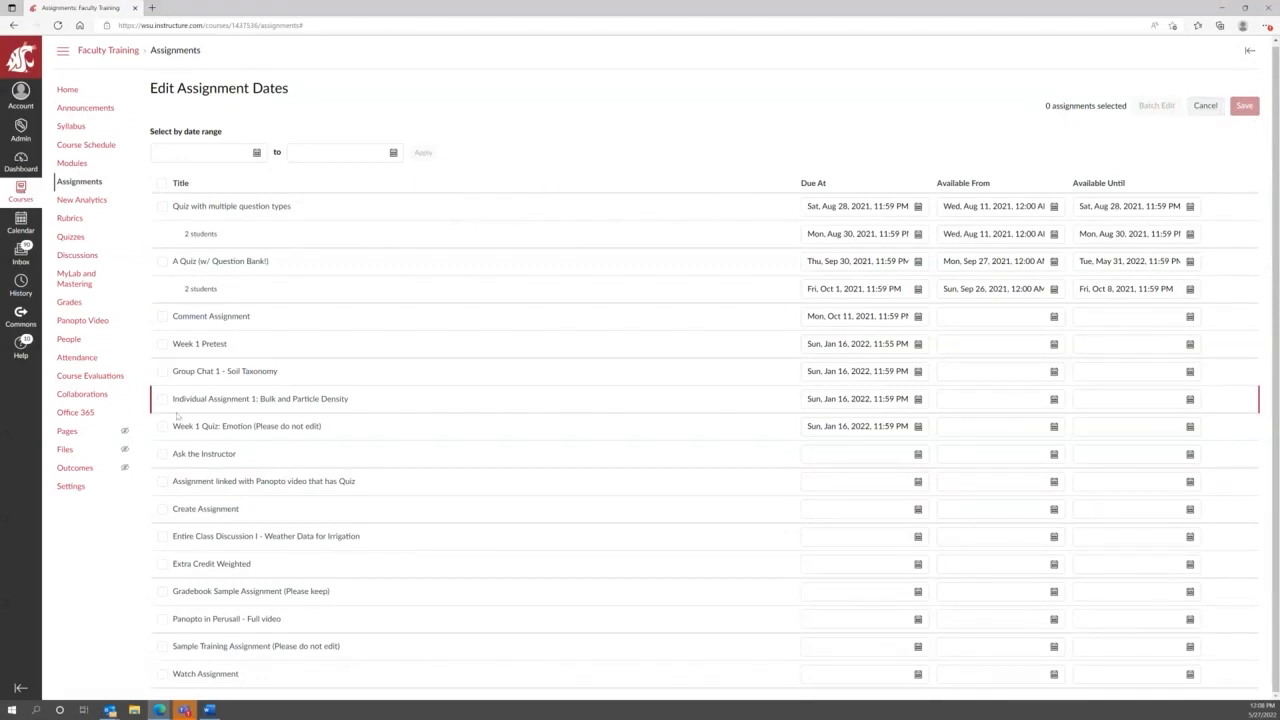
# Try to batch-shift the dates of Comment Assignment, Week 1 Pretest and Group Chat 1 - Soil Taxonomy by 2 days, cancel, and return to the assignments list.
pyautogui.click(162, 316)
pyautogui.click(162, 343)
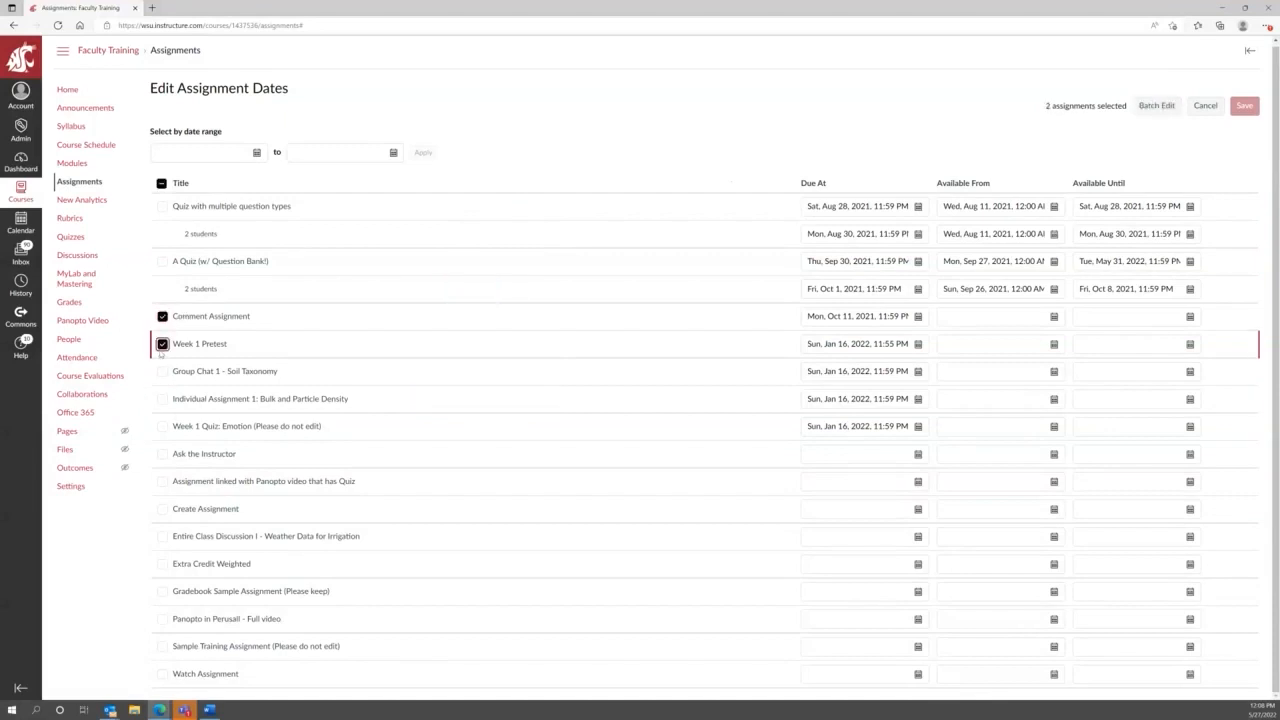
pyautogui.click(162, 371)
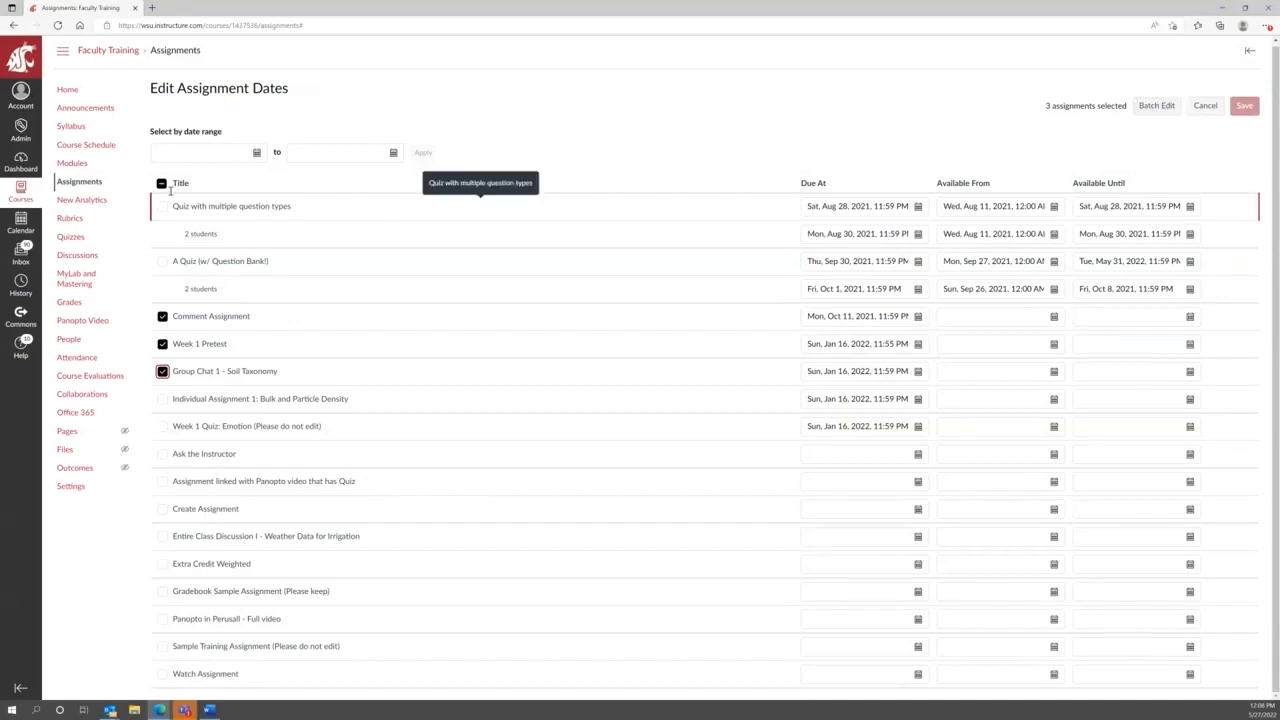
pyautogui.click(1155, 106)
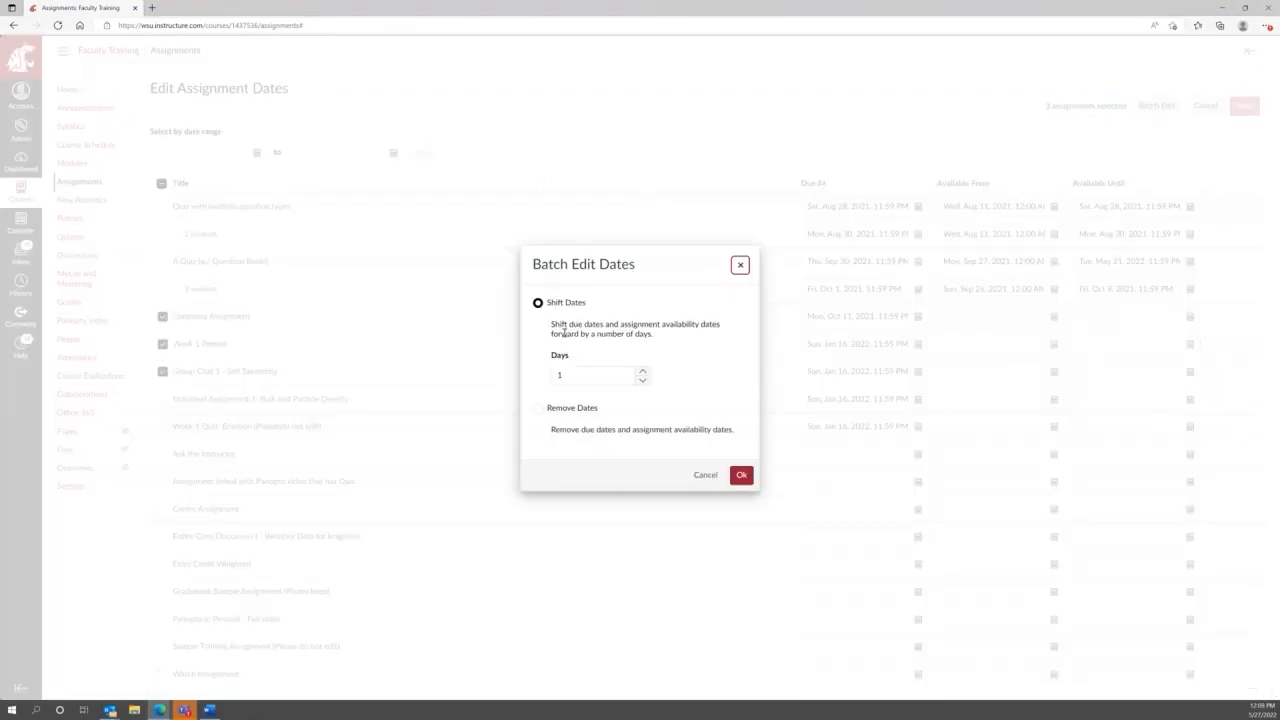
pyautogui.click(643, 373)
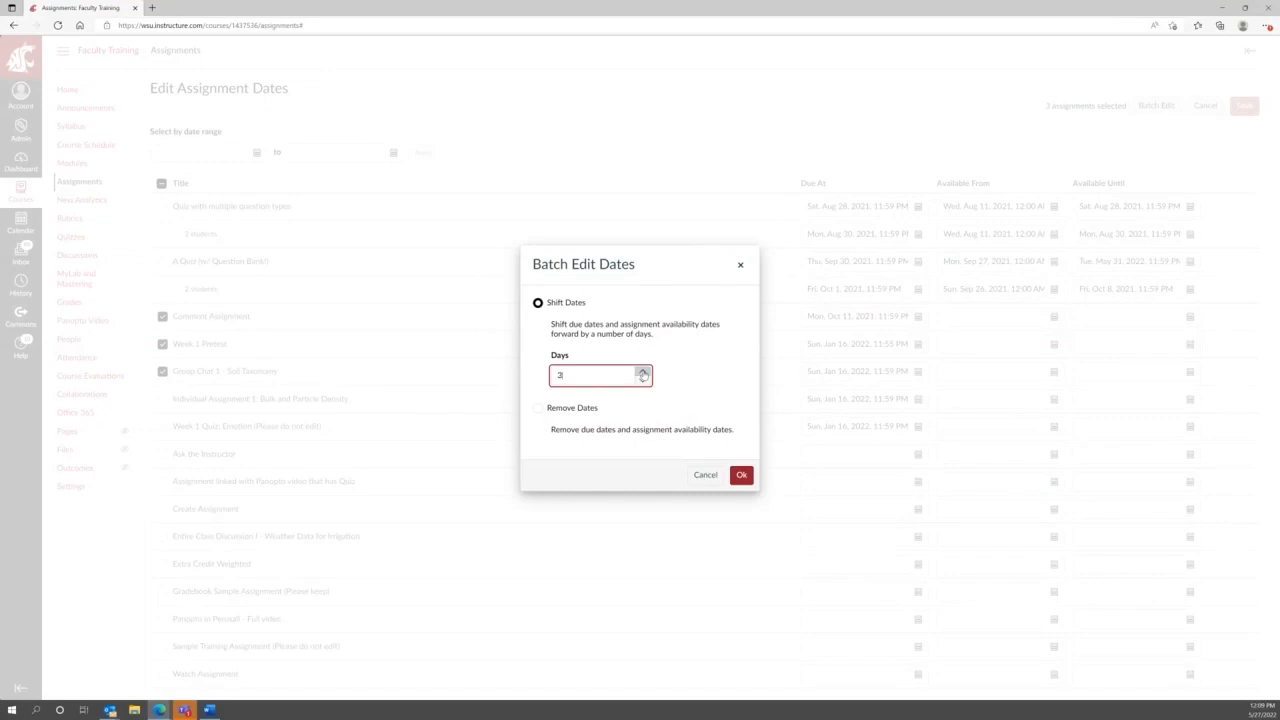
pyautogui.click(698, 477)
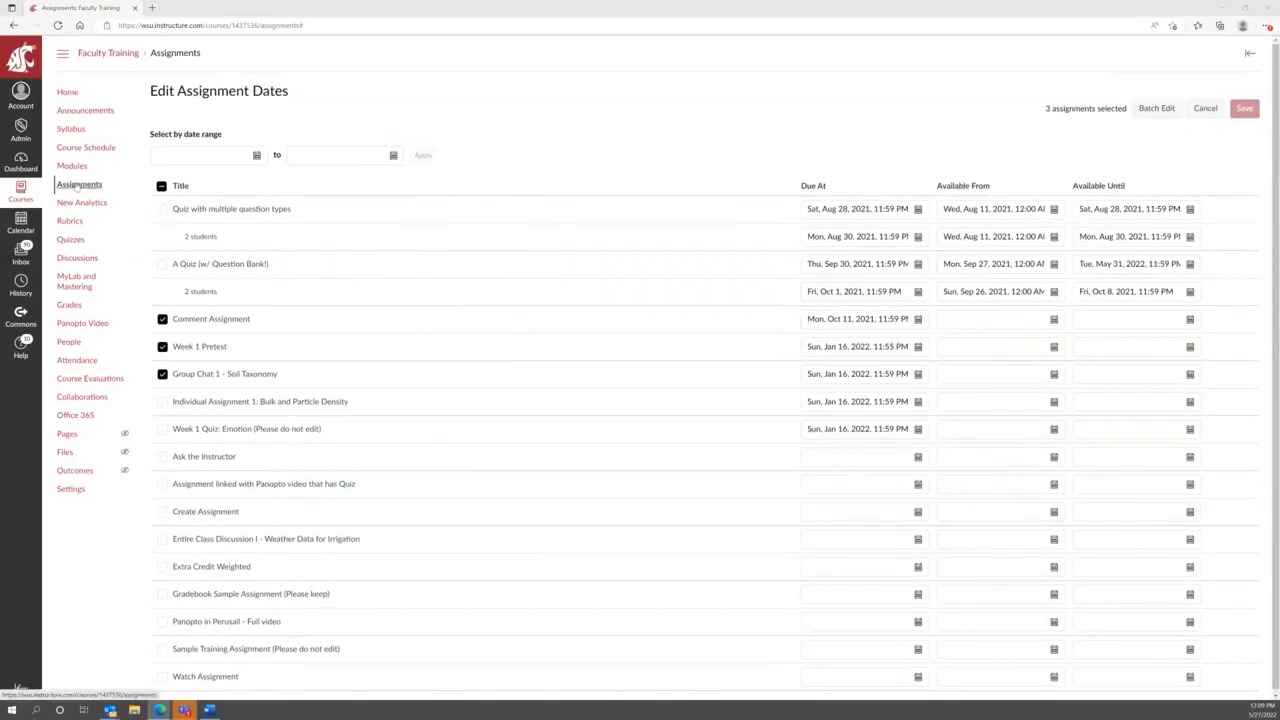
pyautogui.click(77, 185)
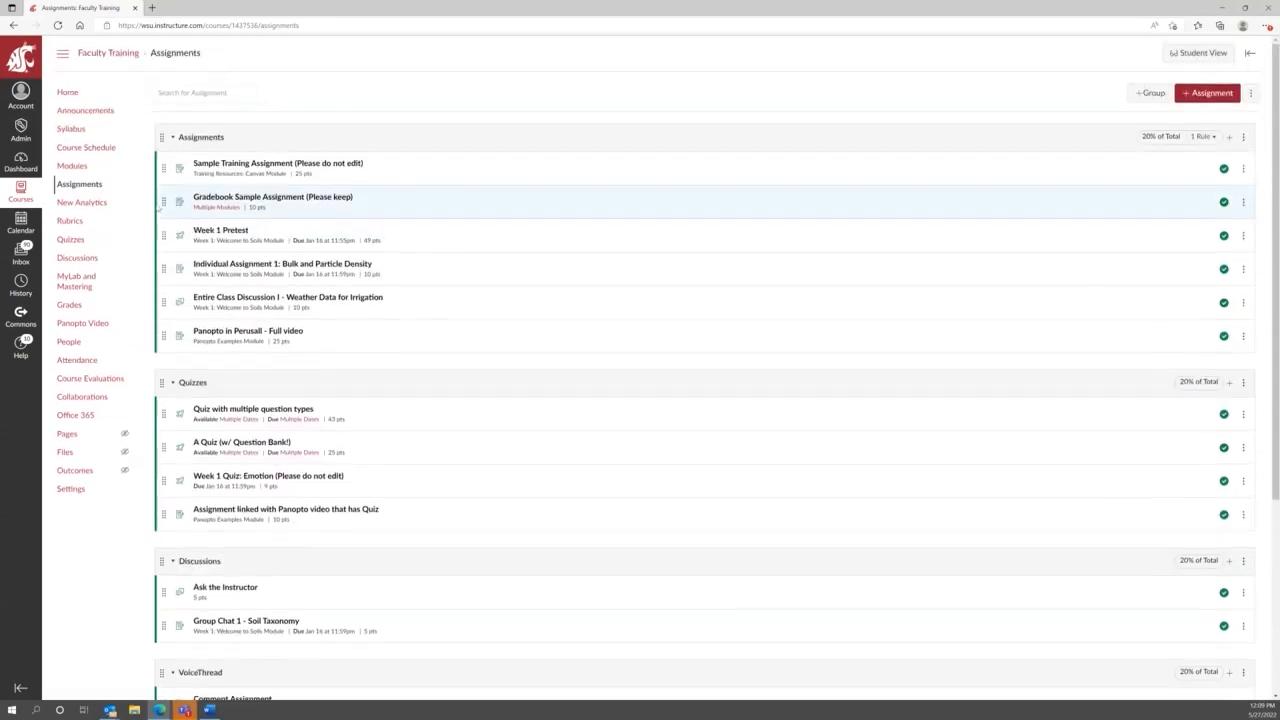
# Collapse the Assignments, Quizzes, Discussions, VoiceThread and Extra Credit groups.
pyautogui.click(224, 142)
pyautogui.click(192, 181)
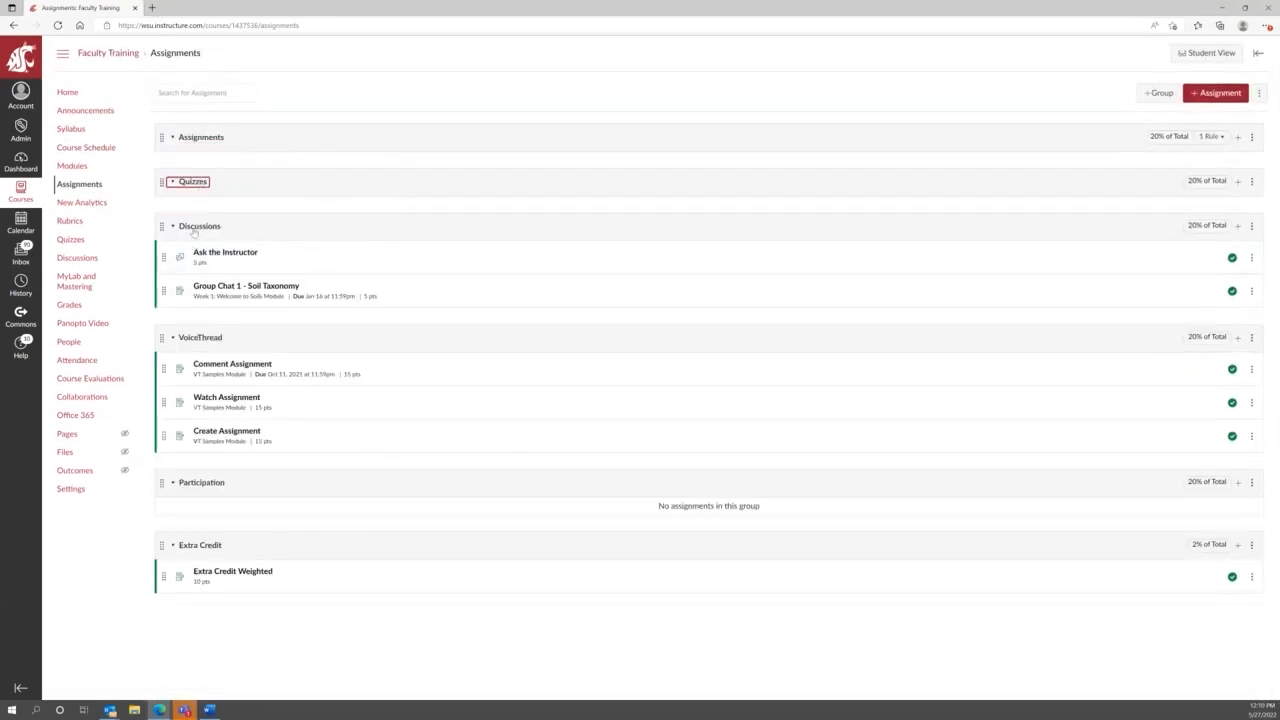
pyautogui.click(196, 226)
pyautogui.click(190, 276)
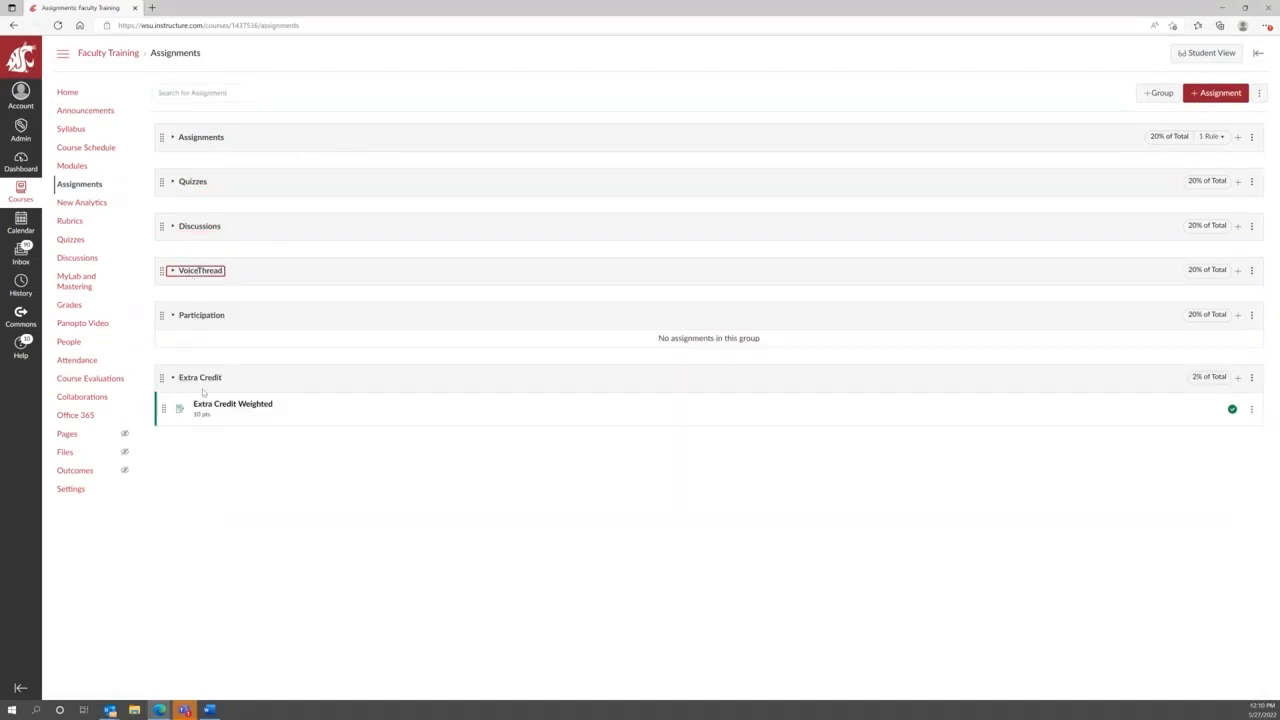
pyautogui.click(201, 378)
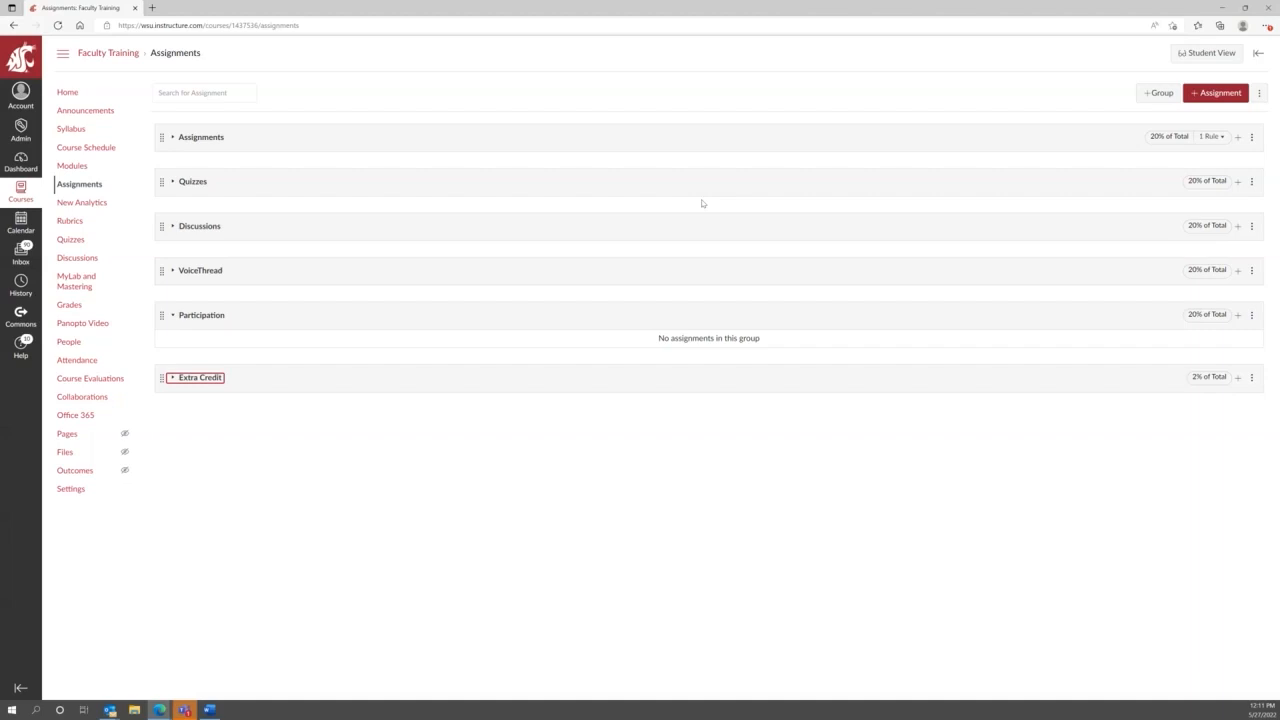
# Expand the Quizzes group, open the assignment group weight settings, and switch final grade weighting off and back on.
pyautogui.click(195, 183)
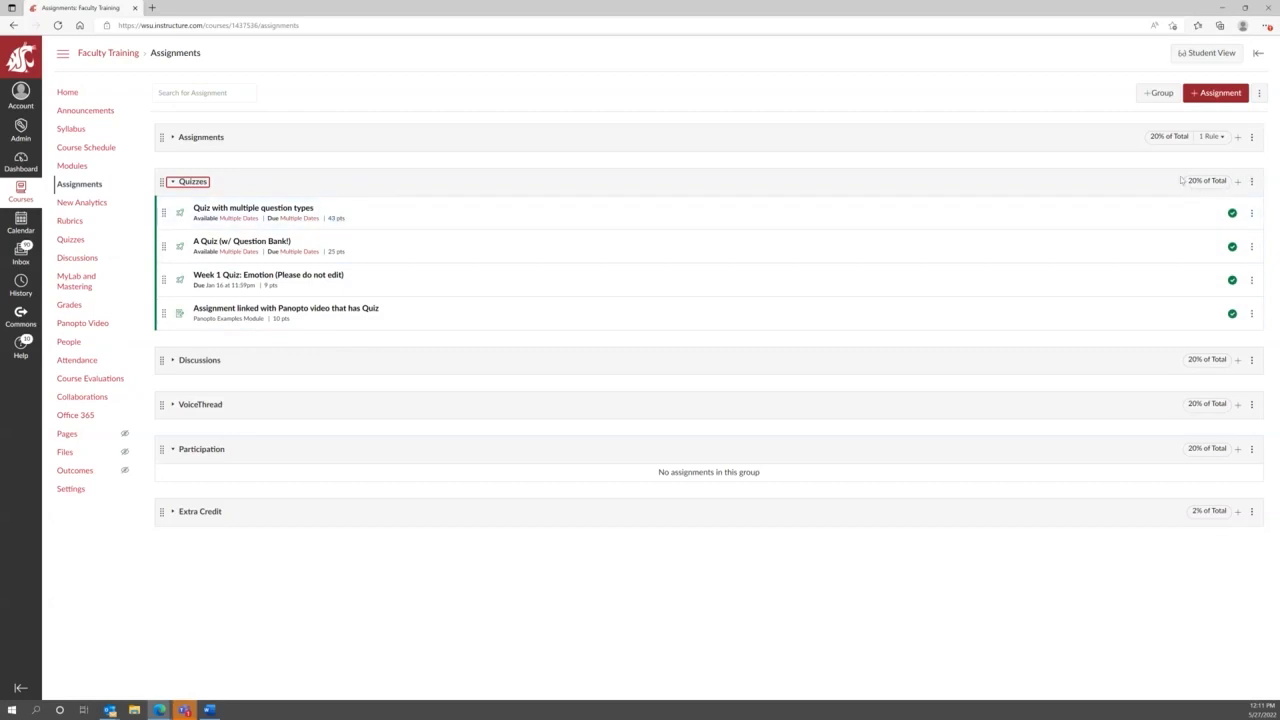
pyautogui.click(1260, 93)
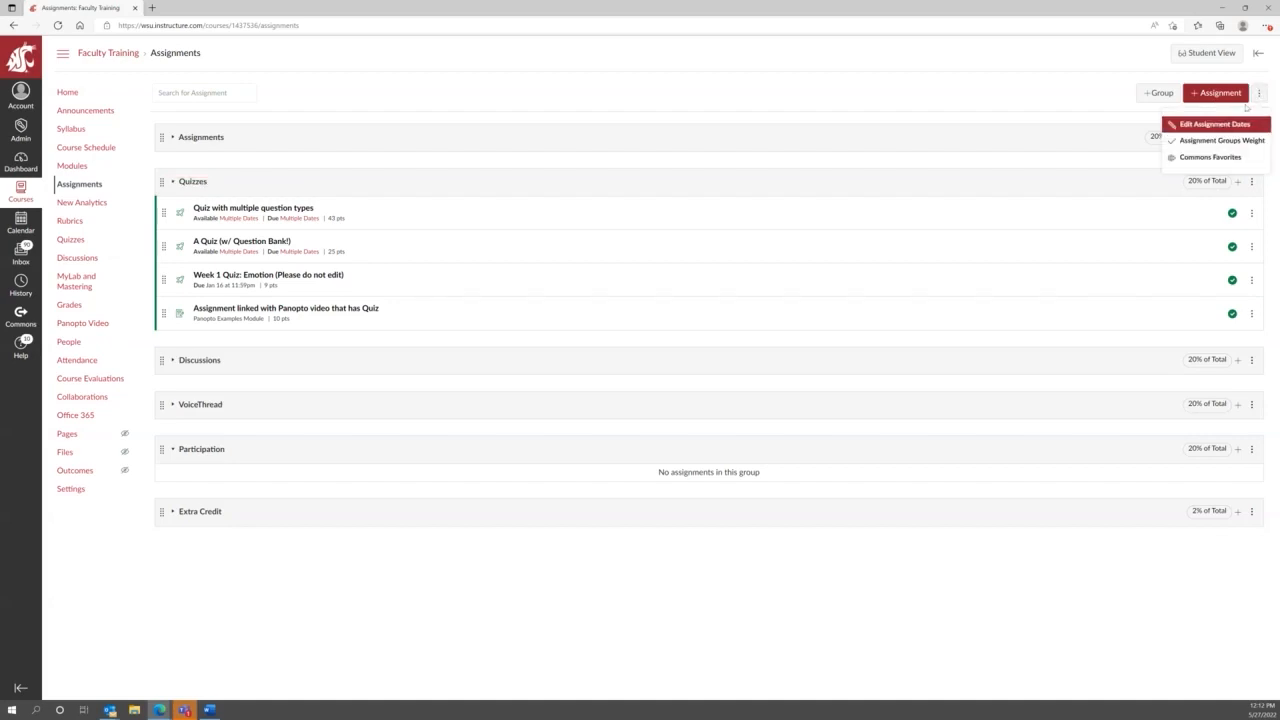
pyautogui.click(974, 108)
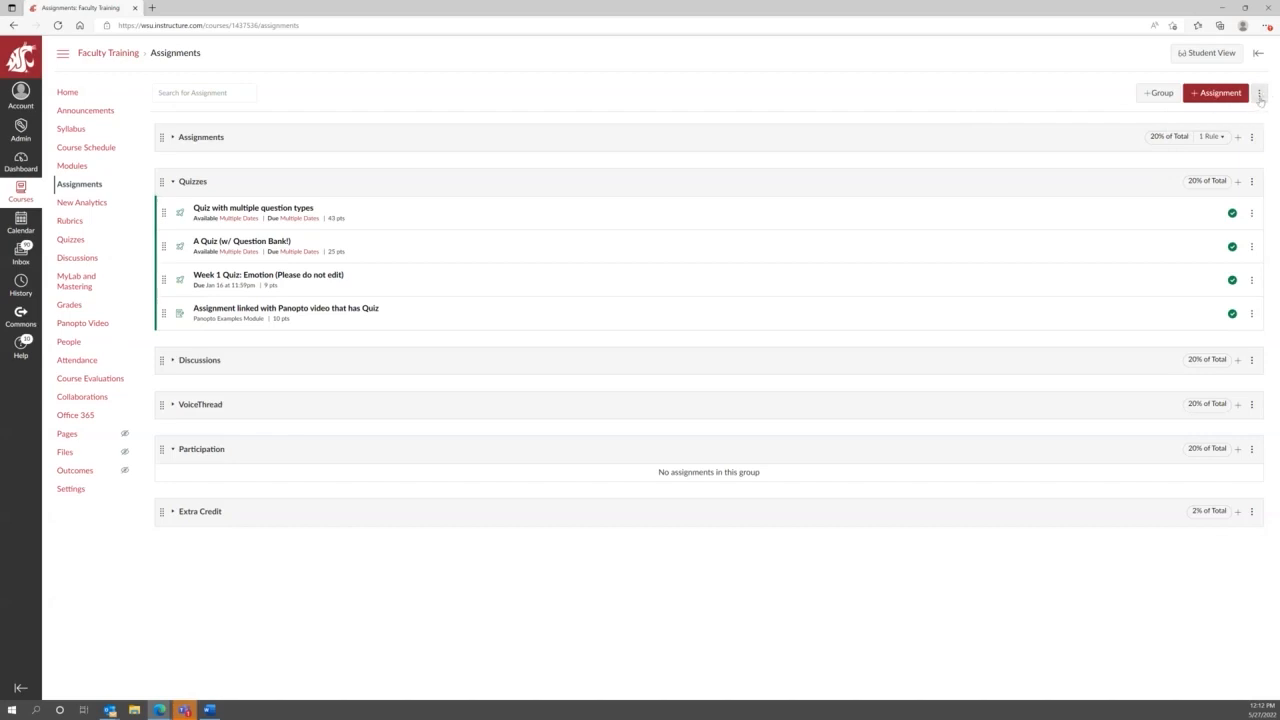
pyautogui.click(1259, 98)
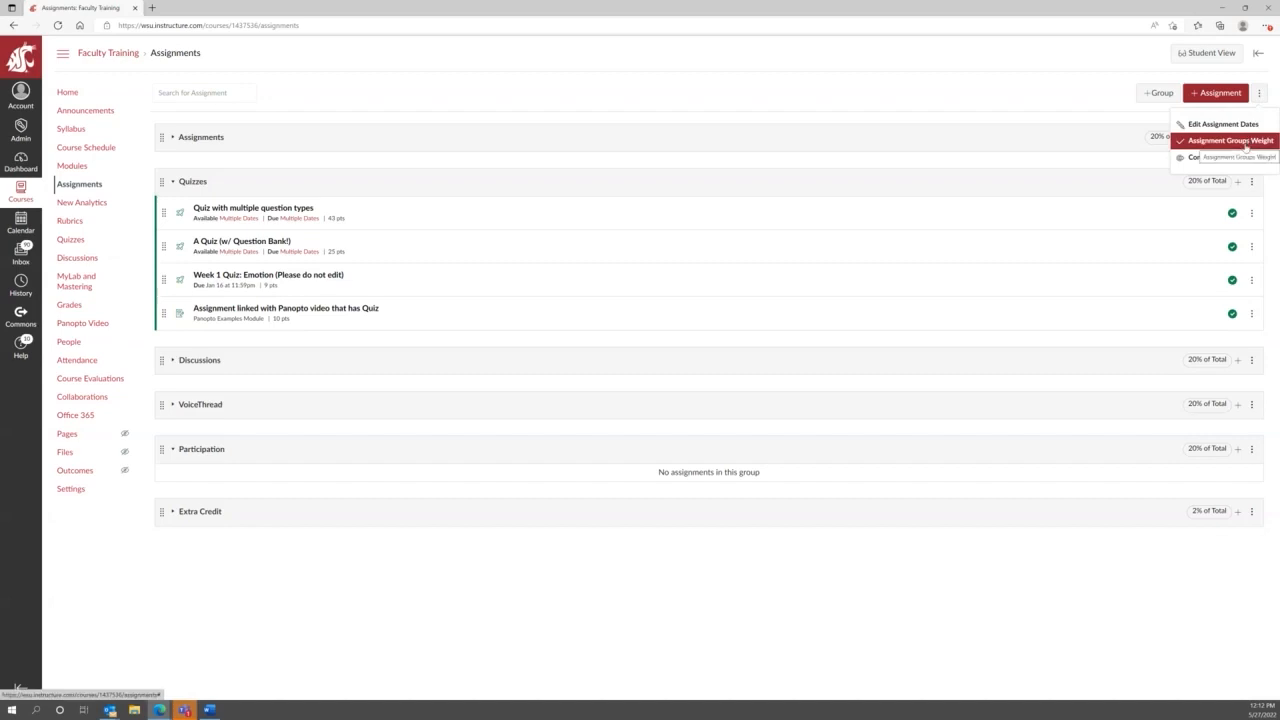
pyautogui.click(1245, 146)
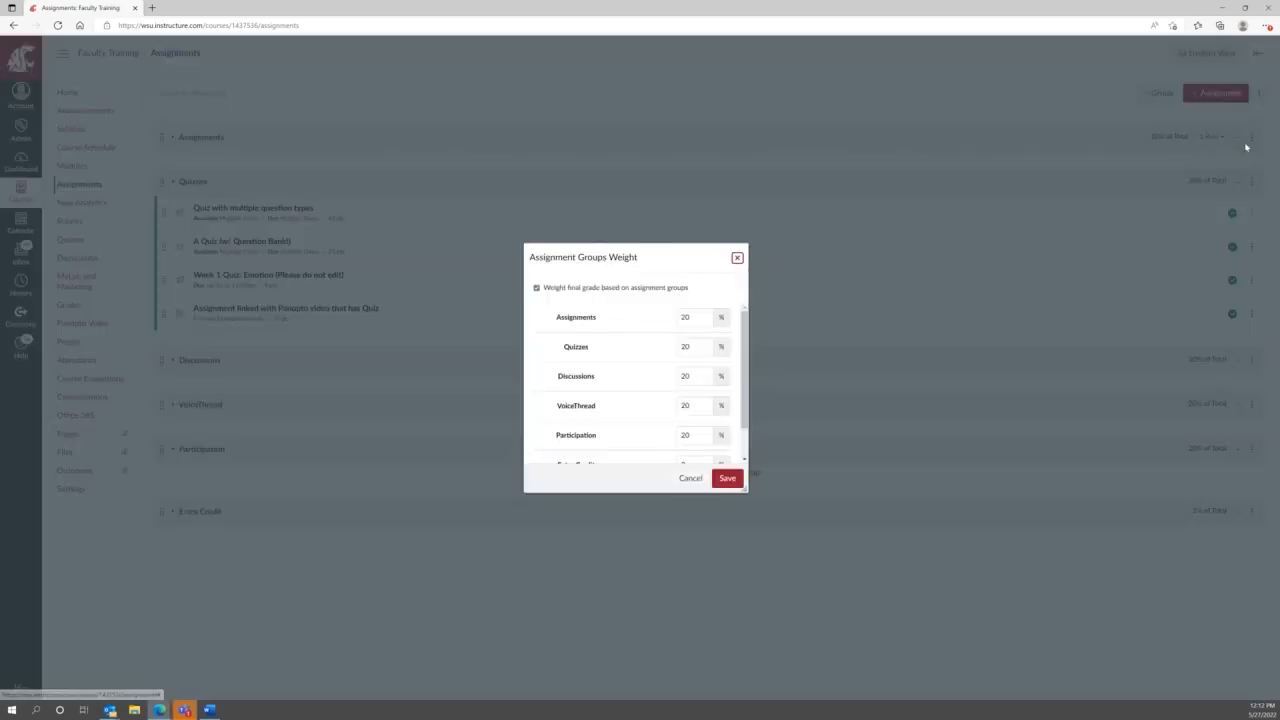
pyautogui.click(536, 288)
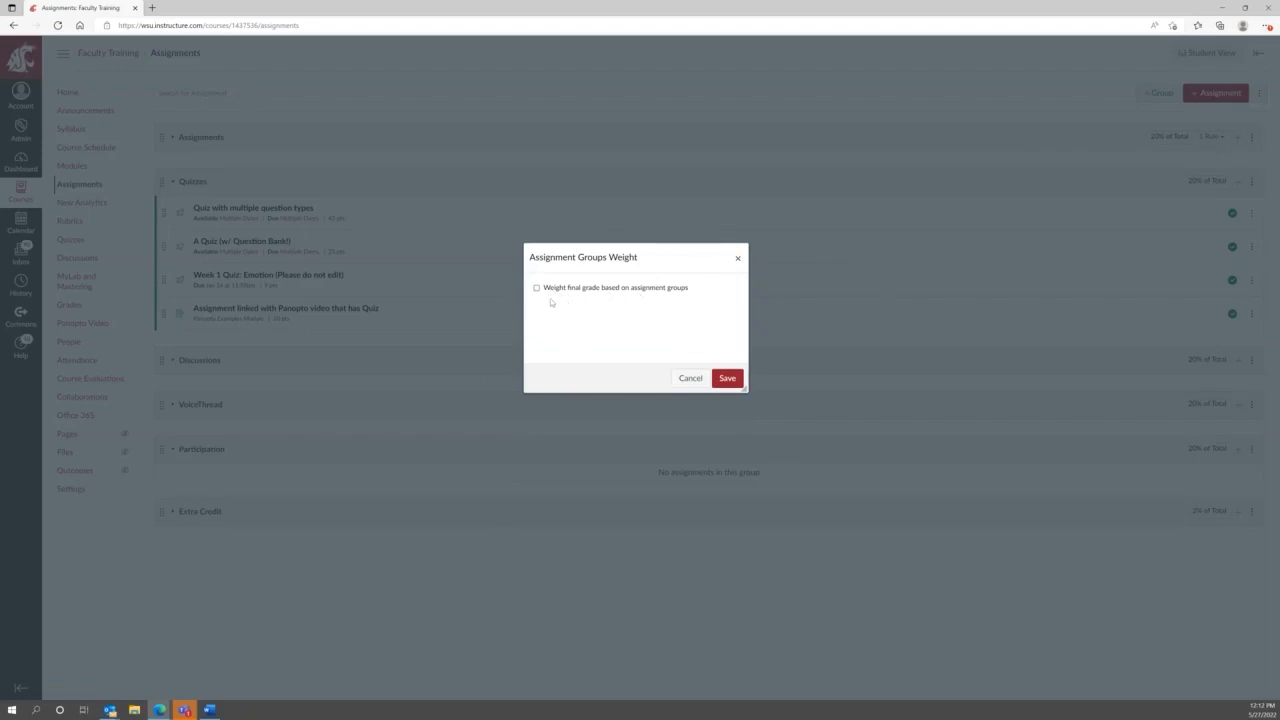
pyautogui.click(536, 288)
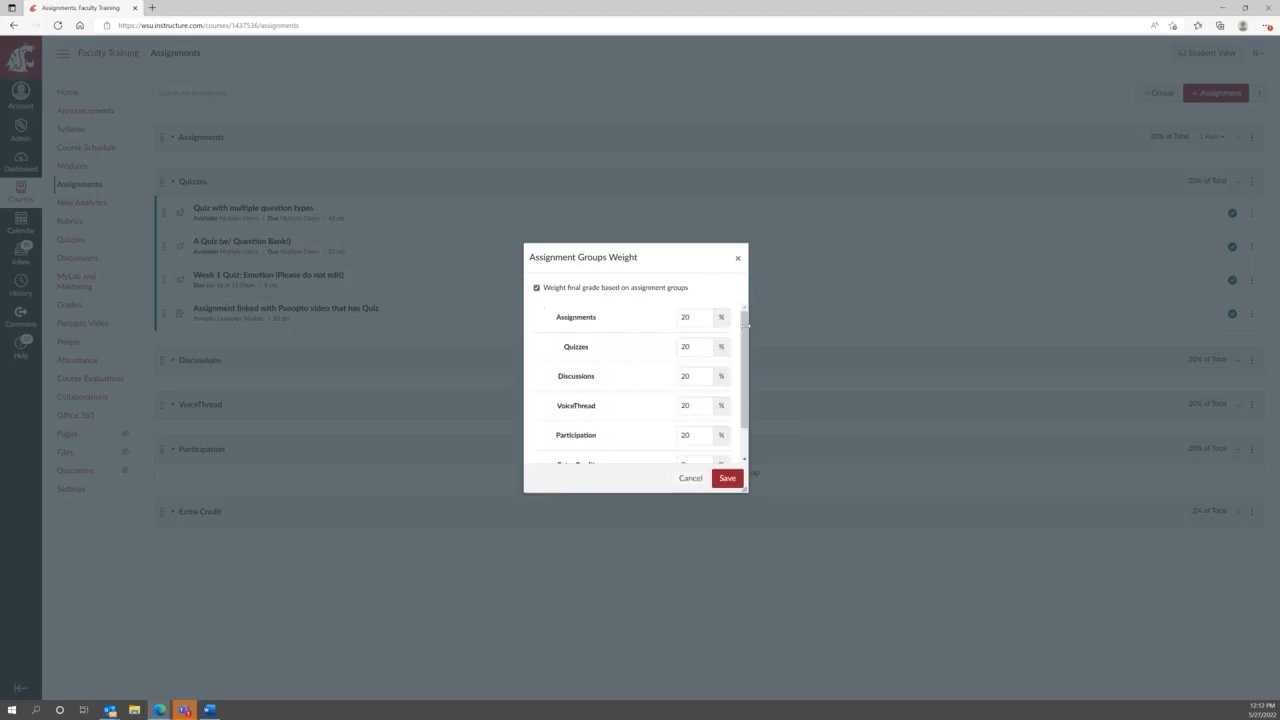
# Examine the weight percentage of each assignment group and the total, and close the weight settings without saving.
pyautogui.scroll(-2, 744, 333)
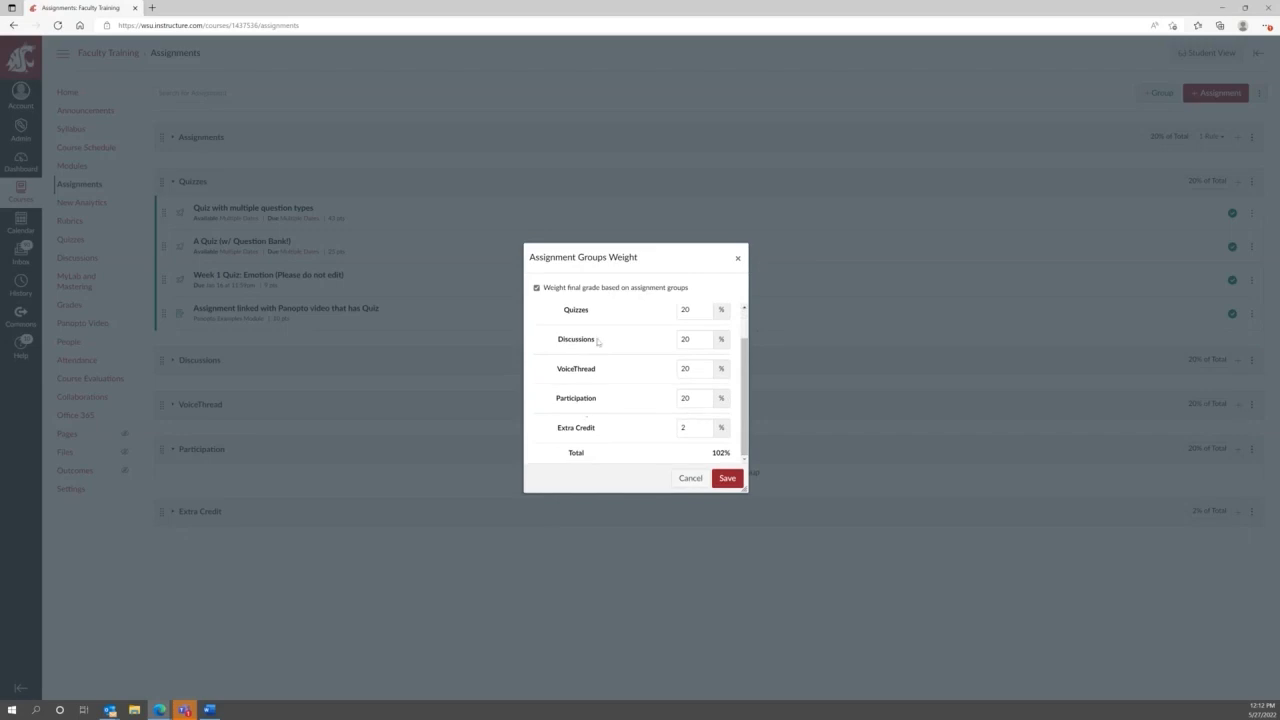
pyautogui.scroll(2, 600, 346)
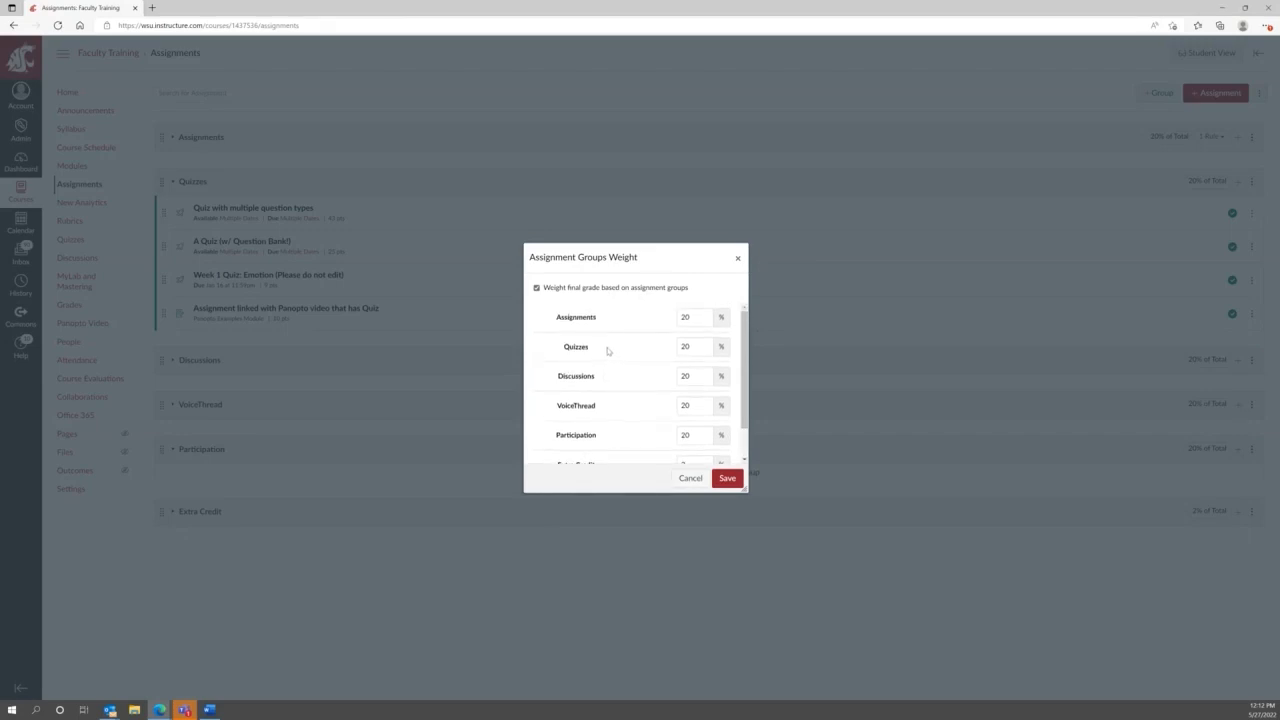
pyautogui.click(705, 317)
pyautogui.moveTo(705, 317); pyautogui.dragTo(677, 406)
pyautogui.scroll(-1, 575, 375)
pyautogui.scroll(-1, 575, 375)
pyautogui.scroll(2, 577, 373)
pyautogui.scroll(-1, 607, 415)
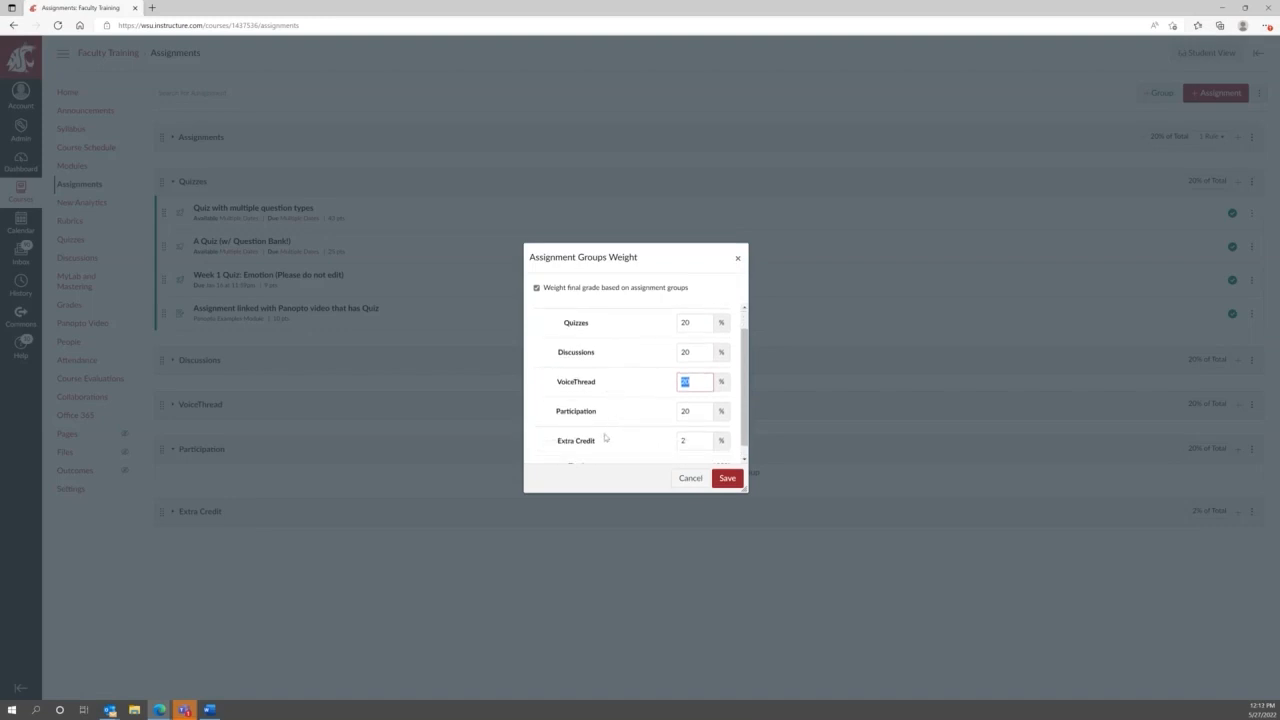
pyautogui.scroll(1, 605, 437)
pyautogui.click(737, 258)
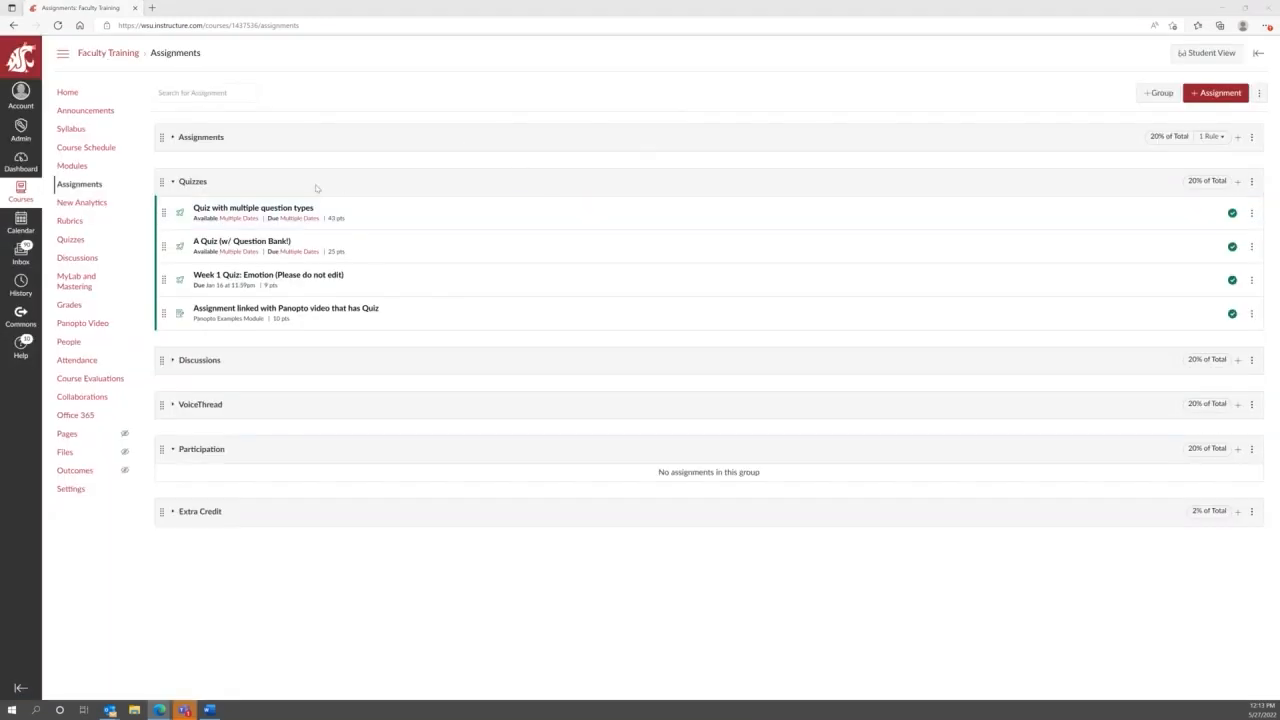
# Open the Quizzes group for editing and review its group name and percentage of total grade.
pyautogui.click(192, 182)
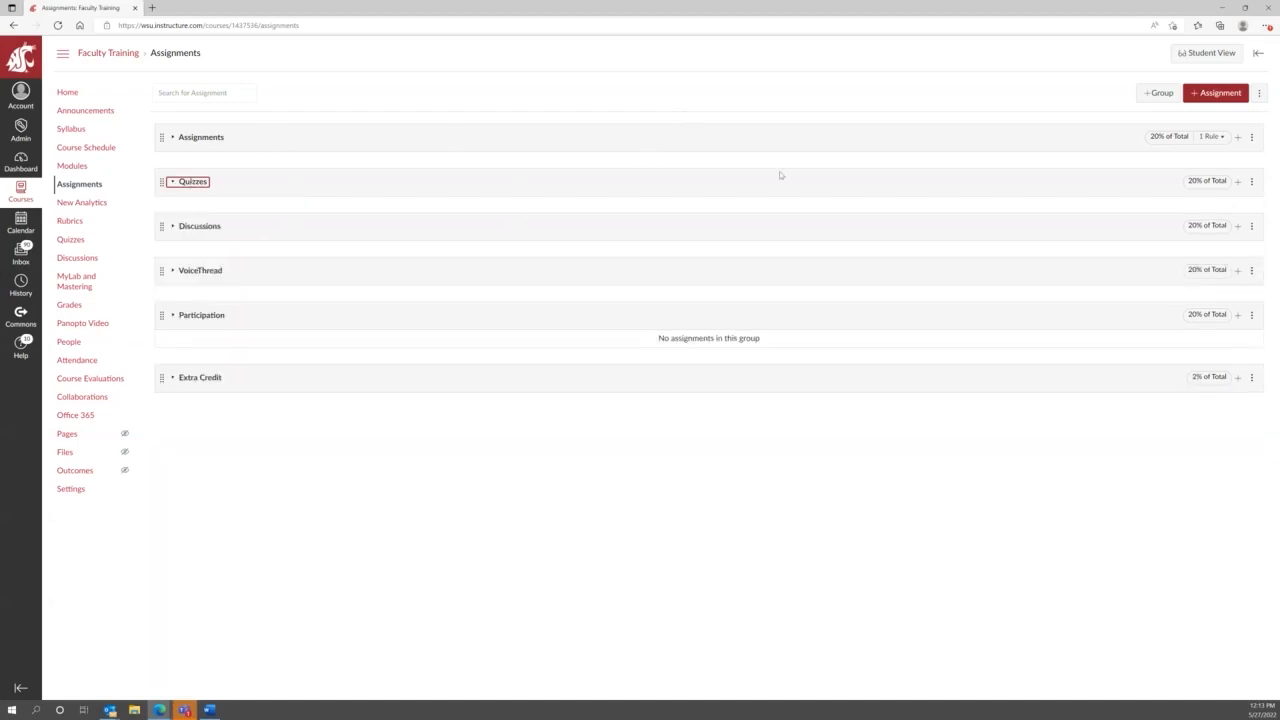
pyautogui.click(200, 188)
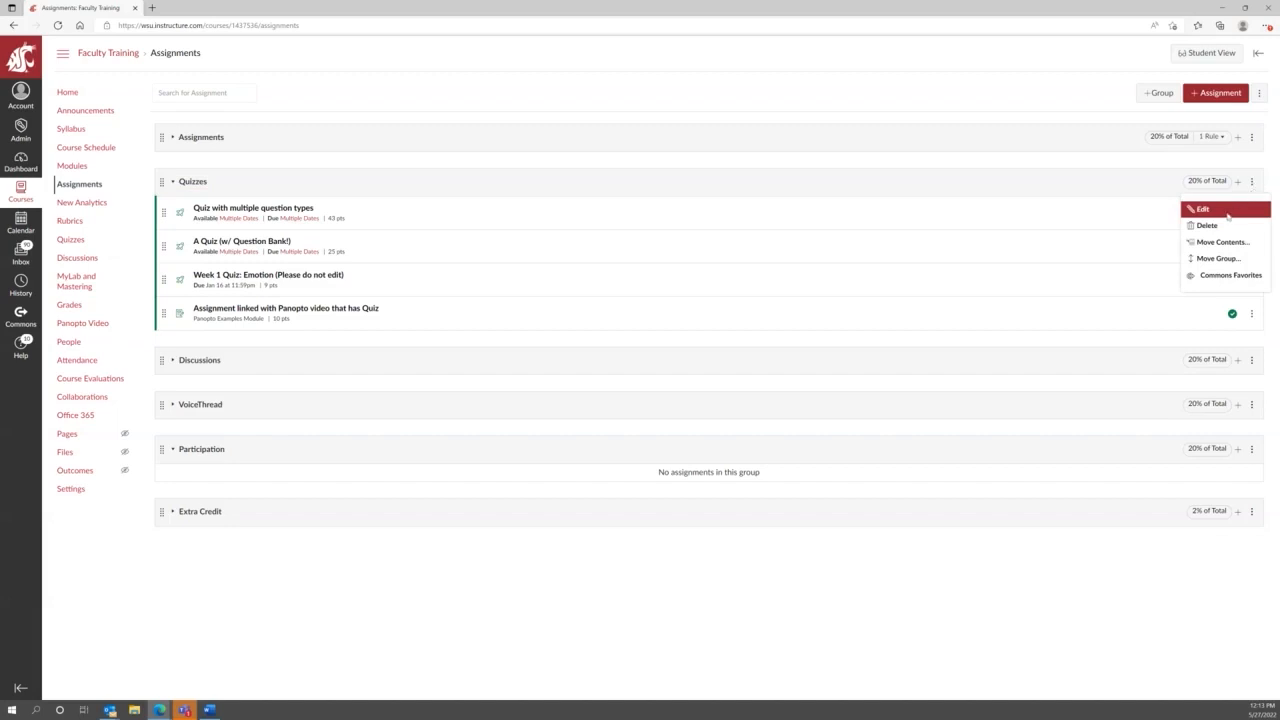
pyautogui.click(1228, 212)
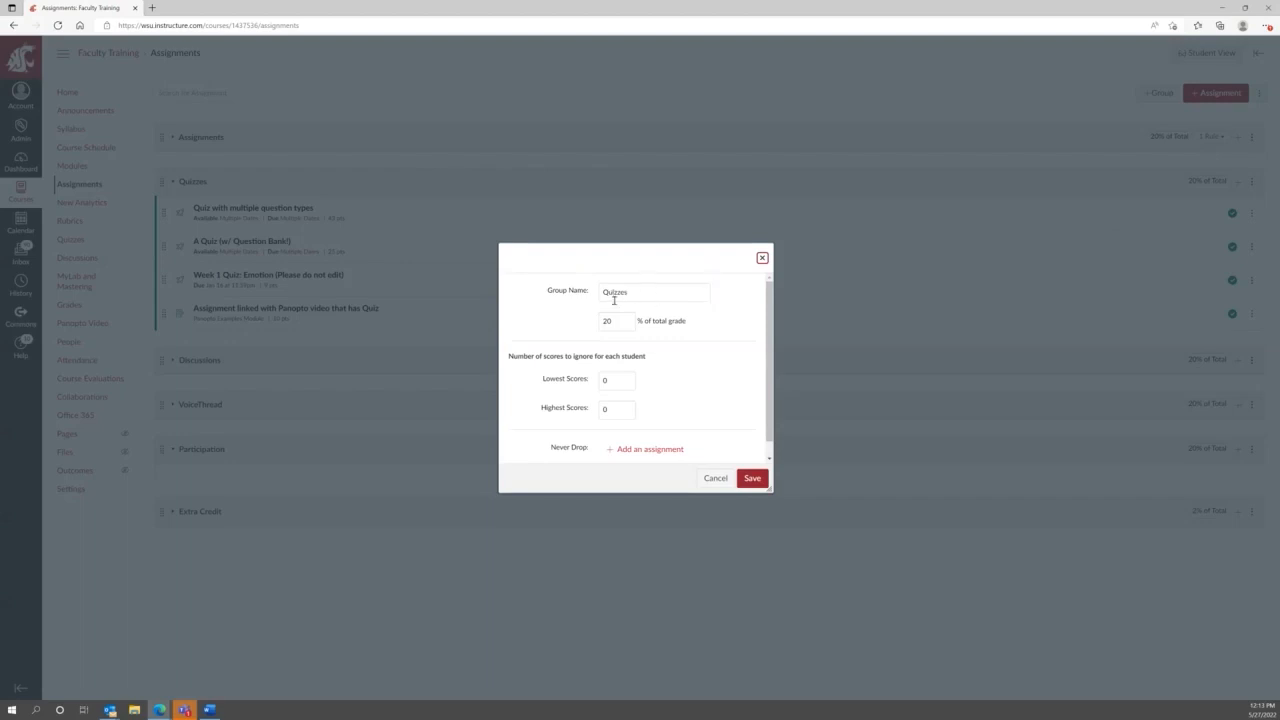
pyautogui.click(629, 291)
pyautogui.doubleClick(629, 291)
pyautogui.click(620, 320)
pyautogui.click(686, 354)
pyautogui.scroll(-1, 689, 337)
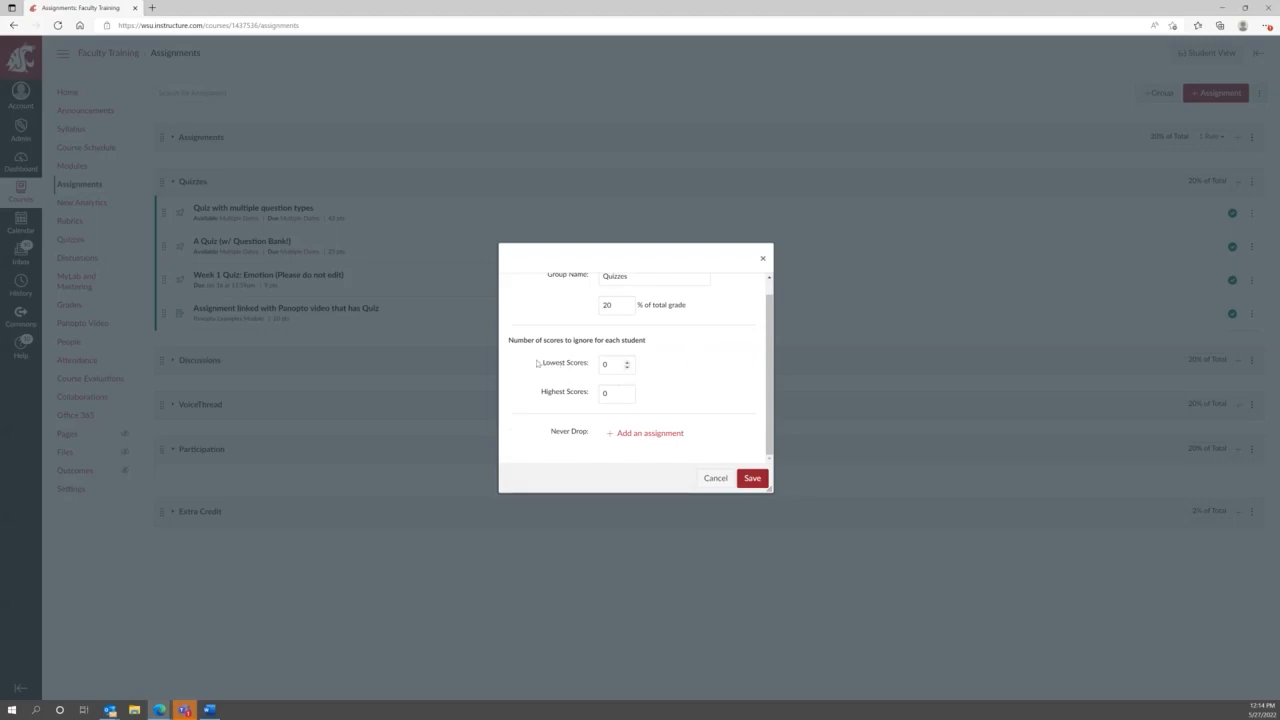
# Set the Quizzes group to ignore 1 lowest score and never drop A Quiz (w/ Question Bank!), and cancel the changes.
pyautogui.click(627, 362)
pyautogui.click(620, 433)
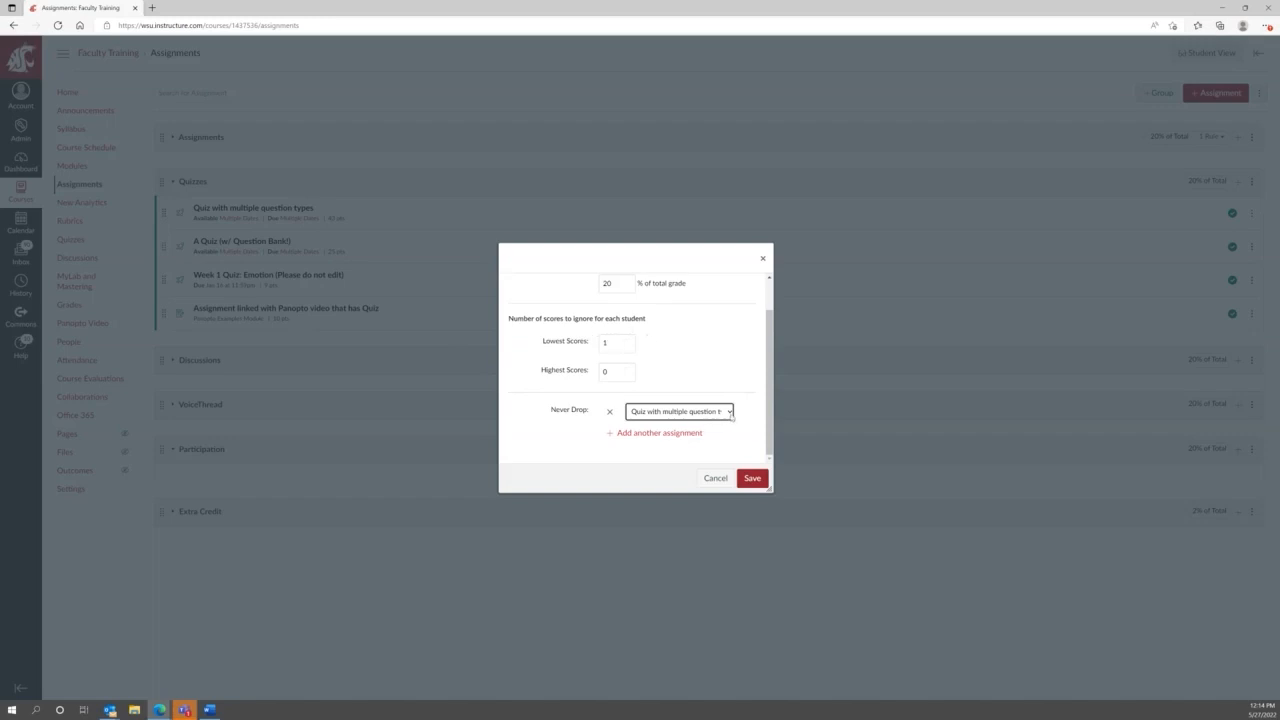
pyautogui.click(730, 414)
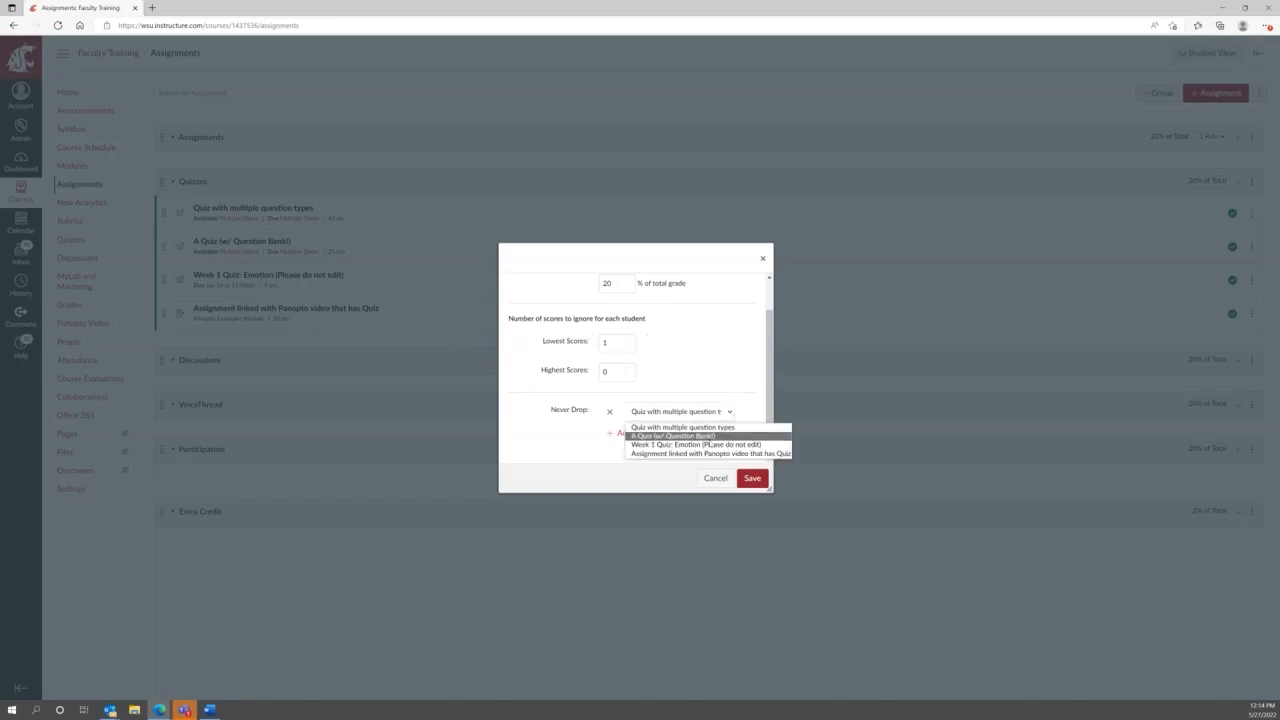
pyautogui.click(704, 437)
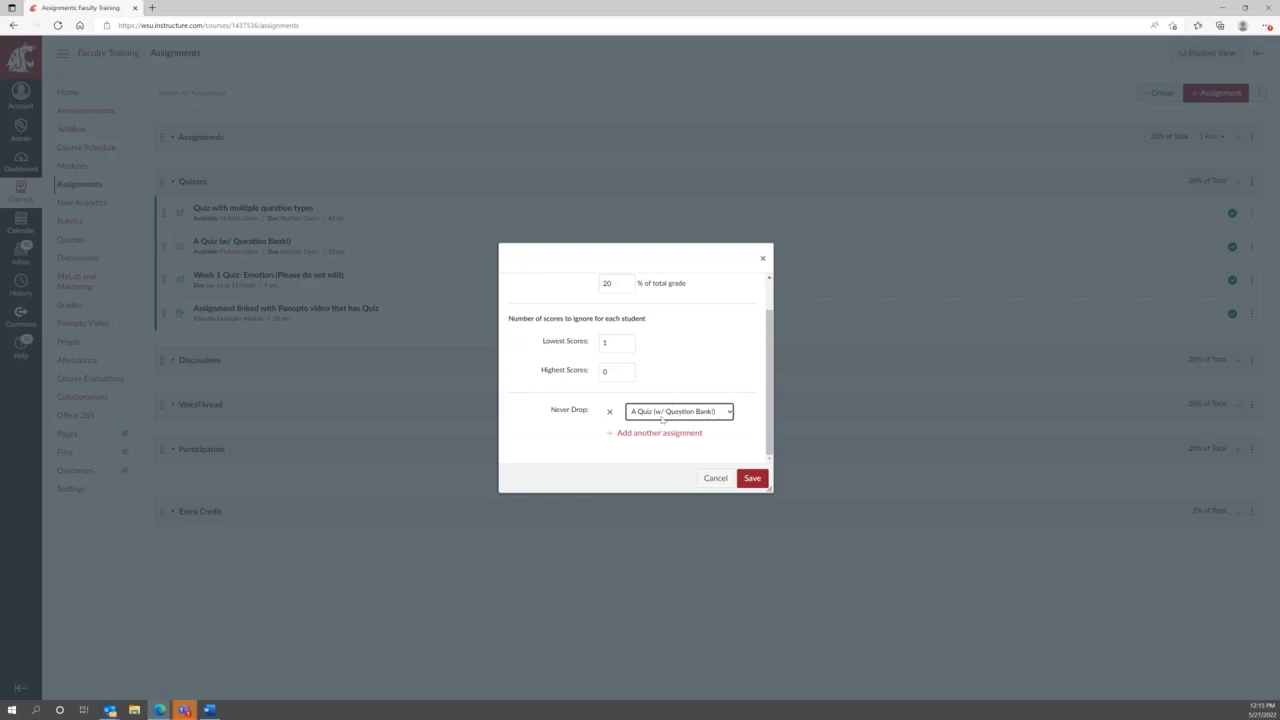
pyautogui.scroll(1, 680, 411)
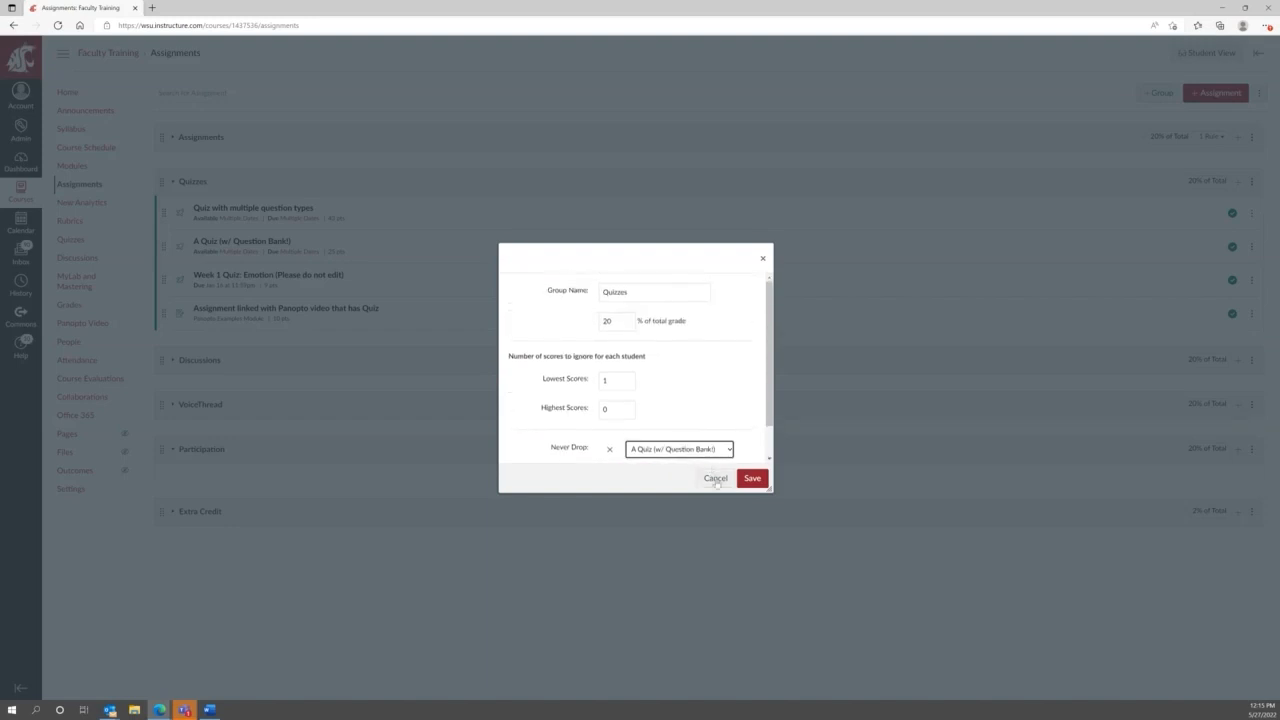
pyautogui.click(715, 478)
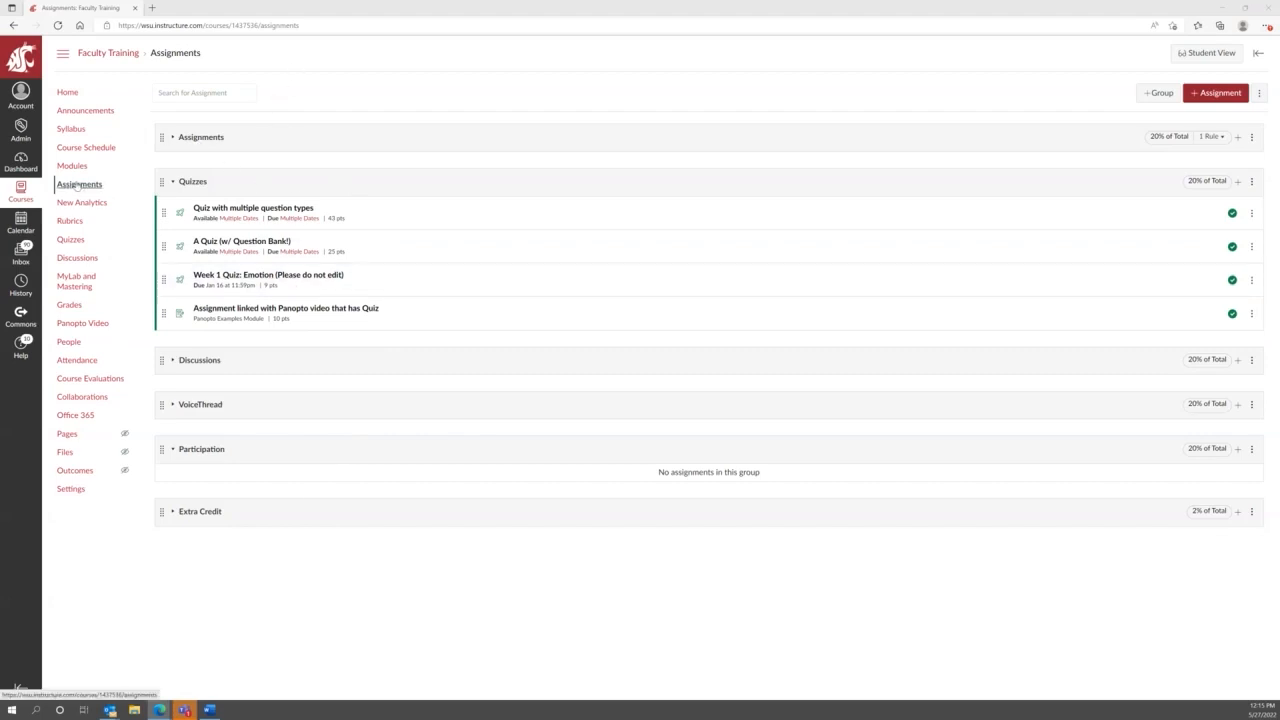
# Open the course grades, view the first listed student's summary of grade and missing work, and close it.
pyautogui.click(69, 304)
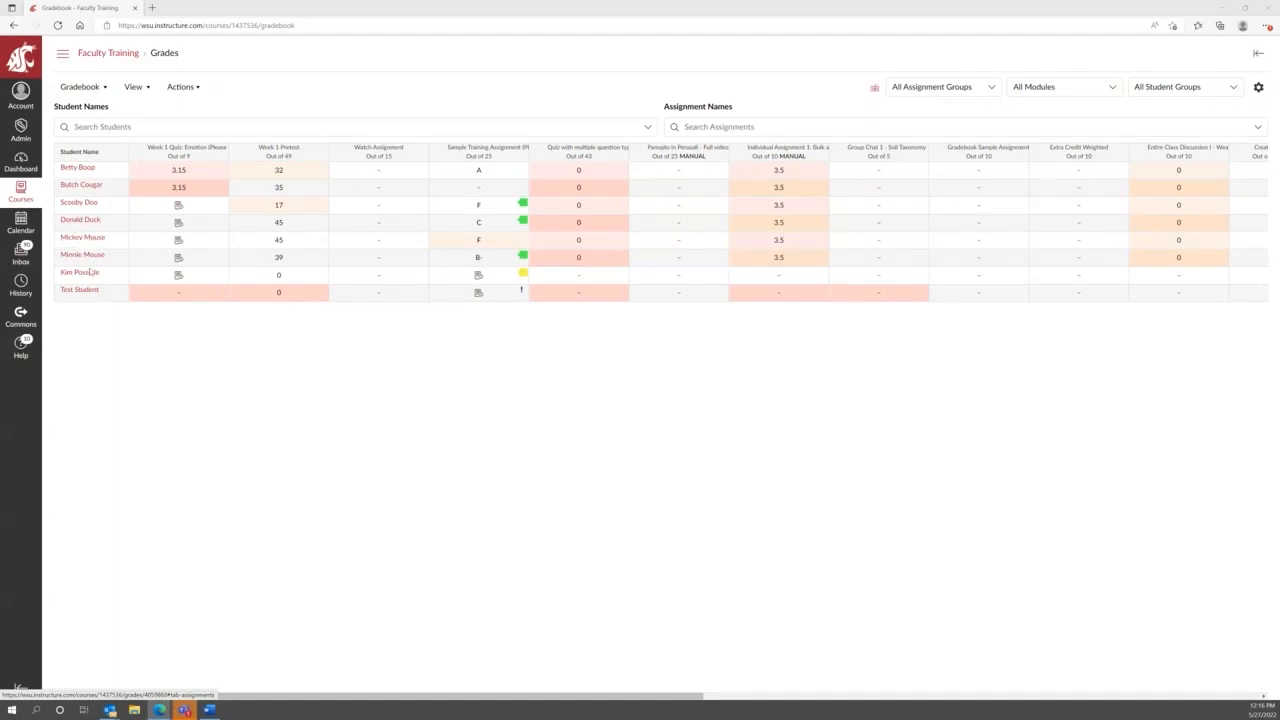
pyautogui.click(78, 168)
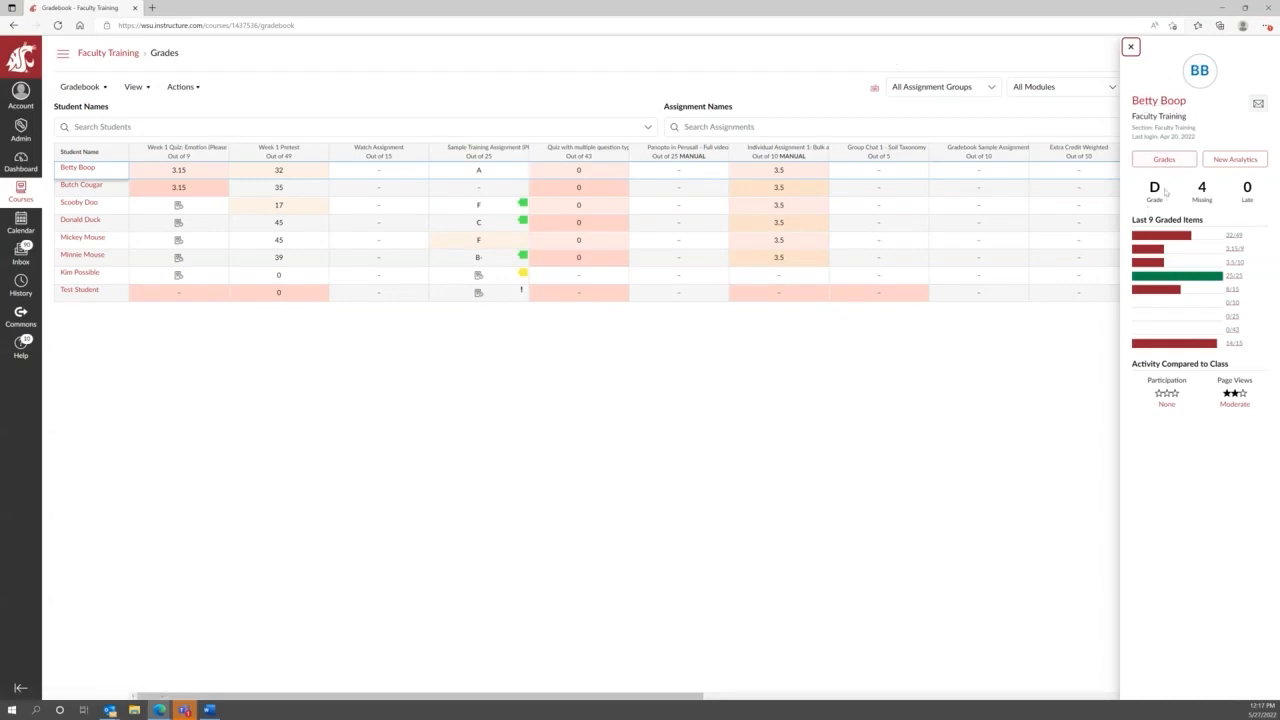
pyautogui.moveTo(1149, 188); pyautogui.dragTo(1224, 192)
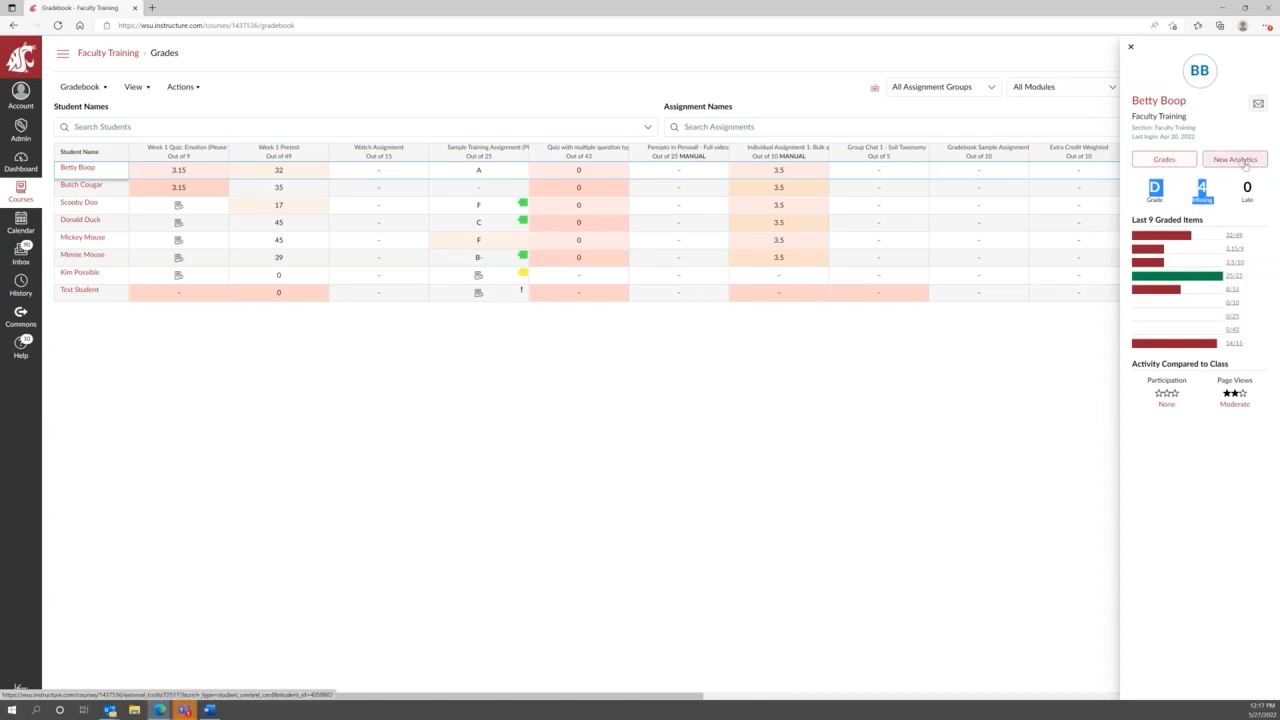
pyautogui.click(494, 460)
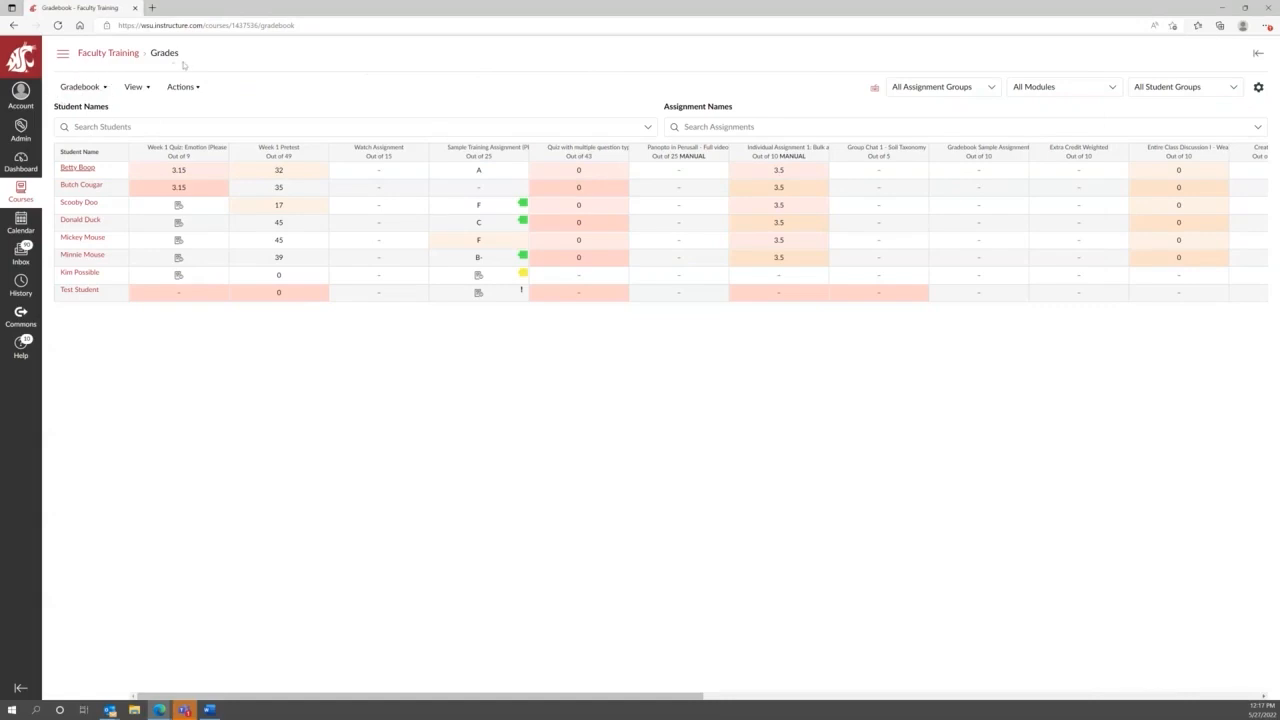
# Open the Individual Gradebook and review the available section and assignment sorting options under Global Settings.
pyautogui.click(105, 91)
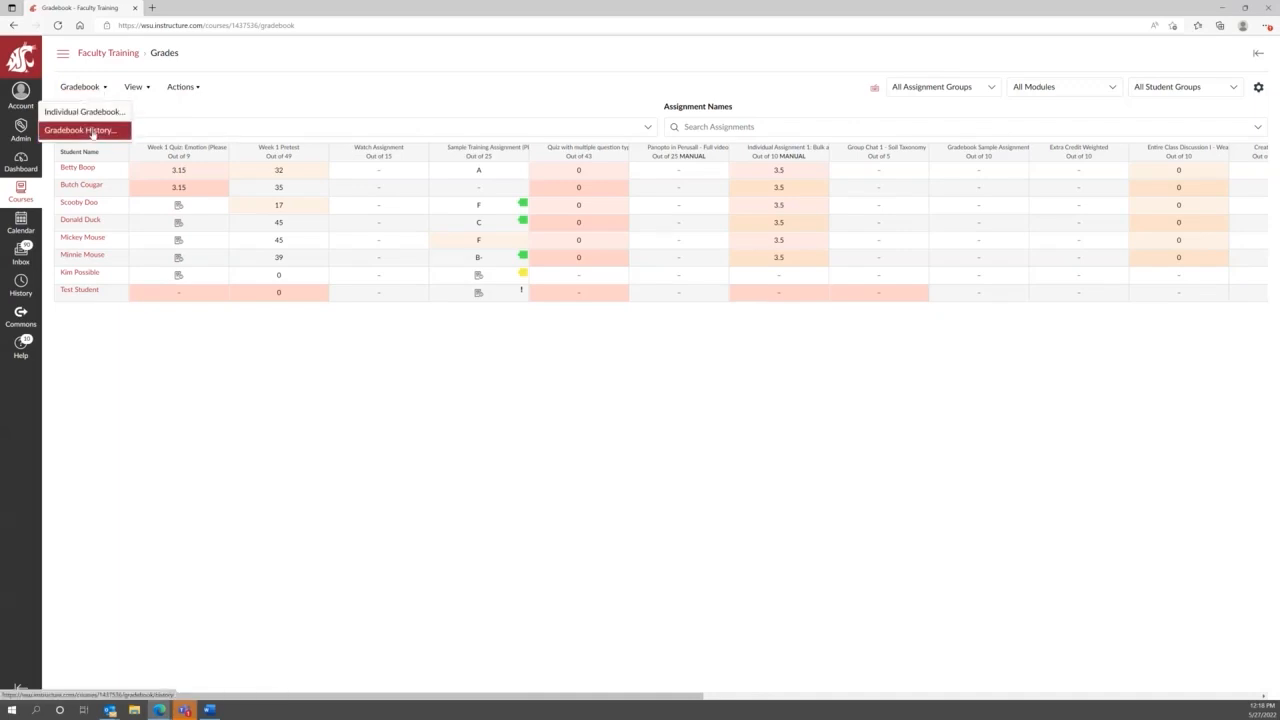
pyautogui.click(85, 111)
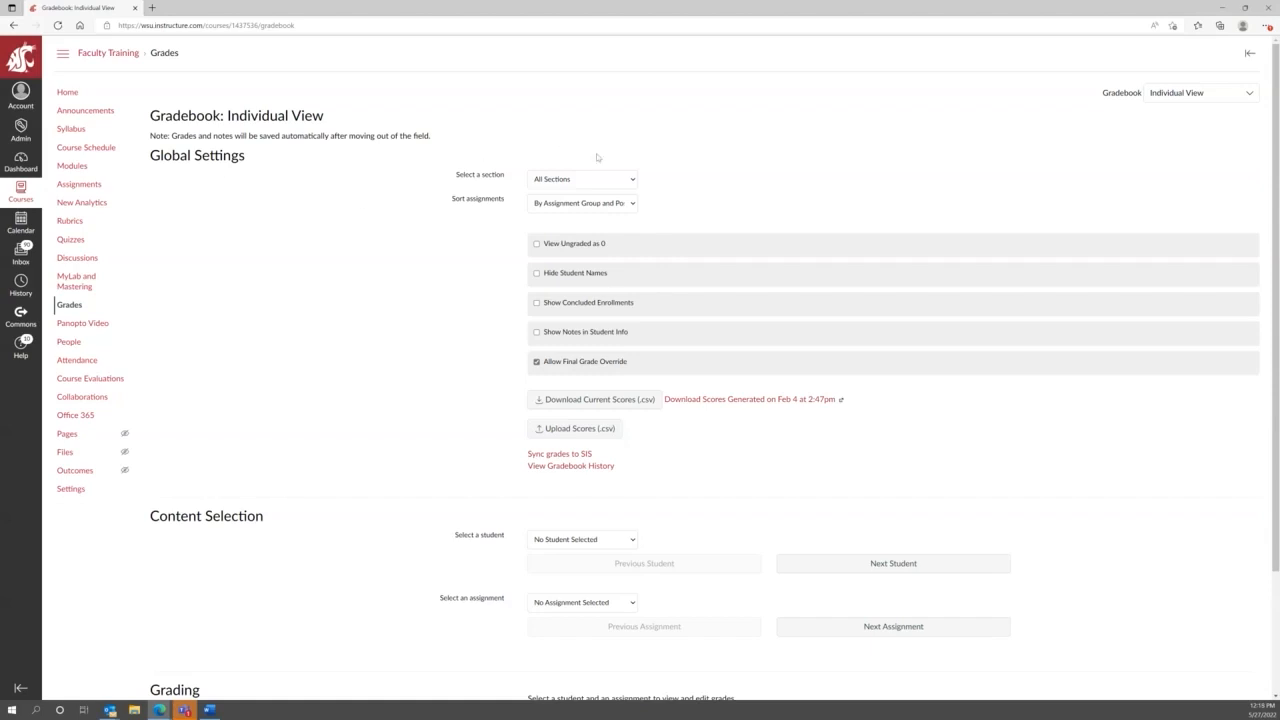
pyautogui.click(613, 184)
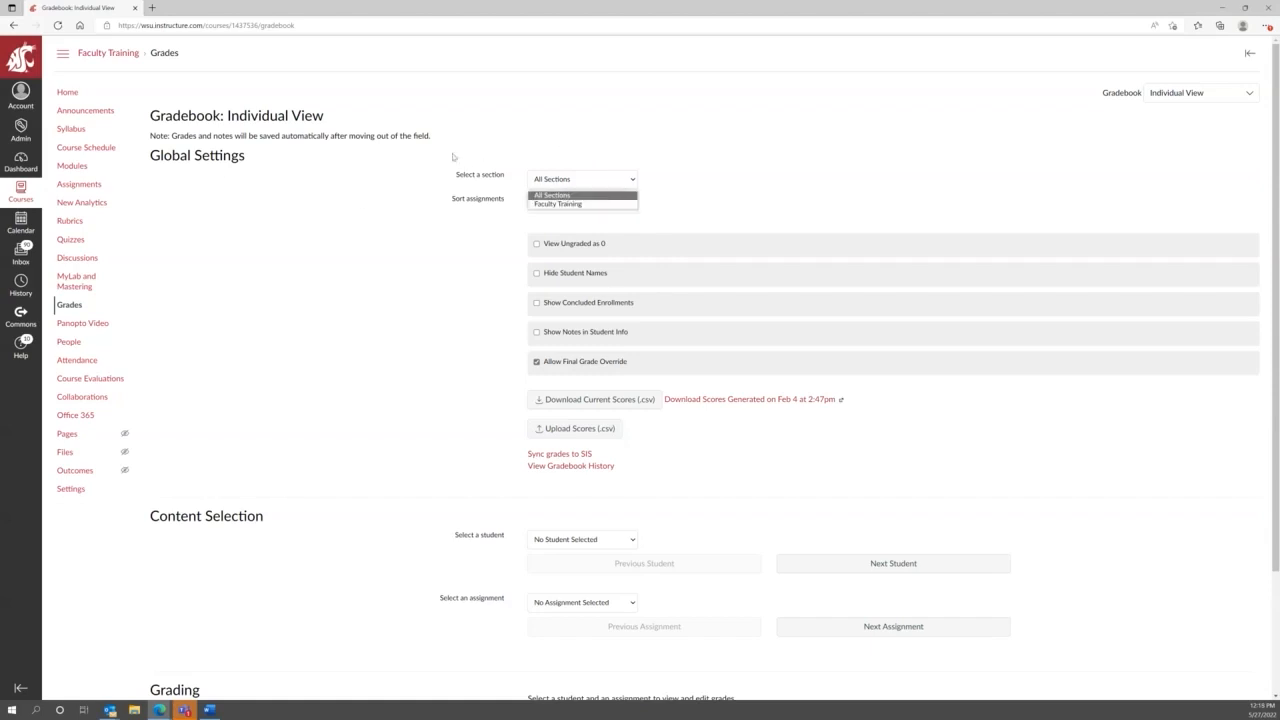
pyautogui.click(382, 195)
pyautogui.click(619, 205)
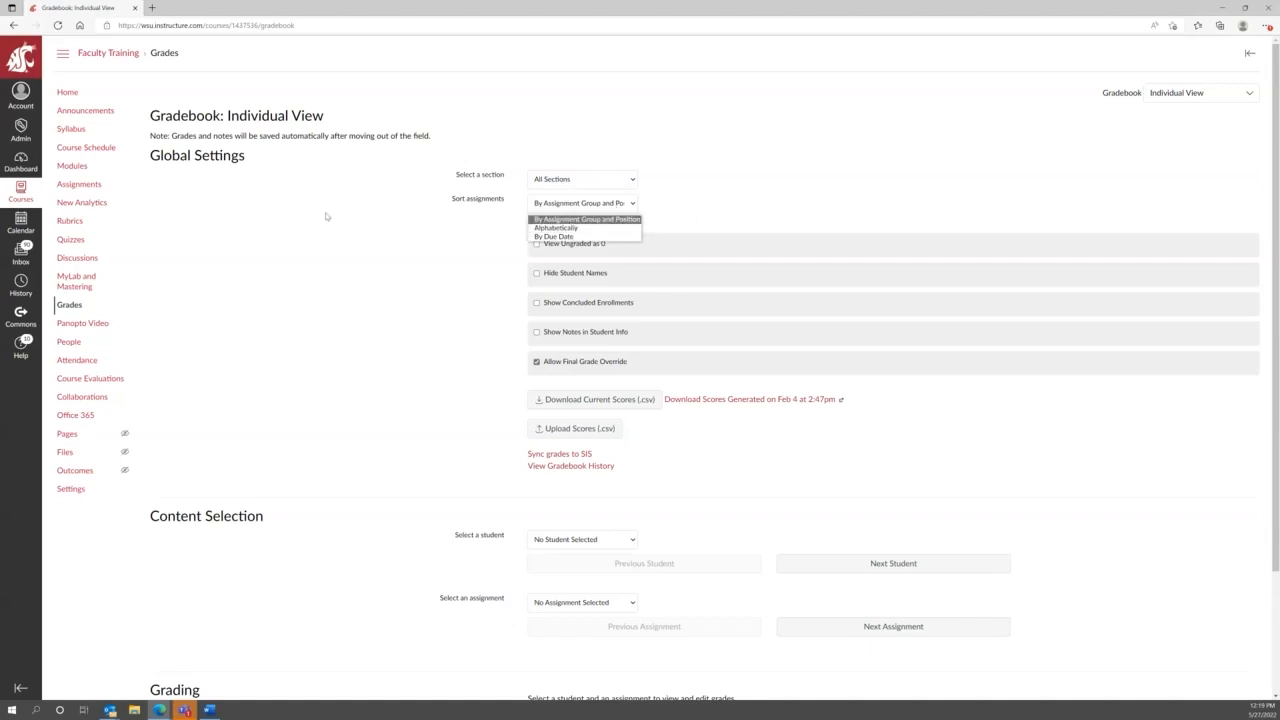
pyautogui.click(400, 212)
pyautogui.scroll(-1, 466, 220)
pyautogui.scroll(1, 466, 218)
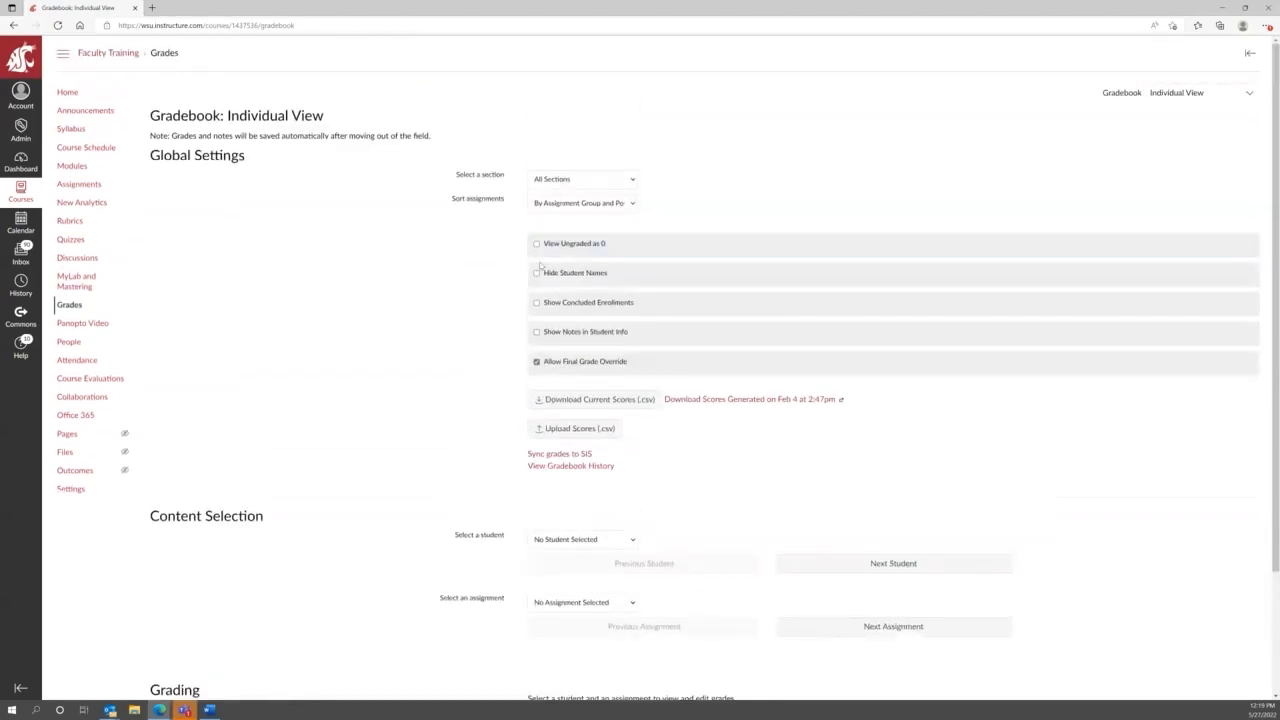
# Select the fifth listed student and bring up the grading details for Ask the Instructor, followed by Comment Assignment.
pyautogui.scroll(-2, 540, 290)
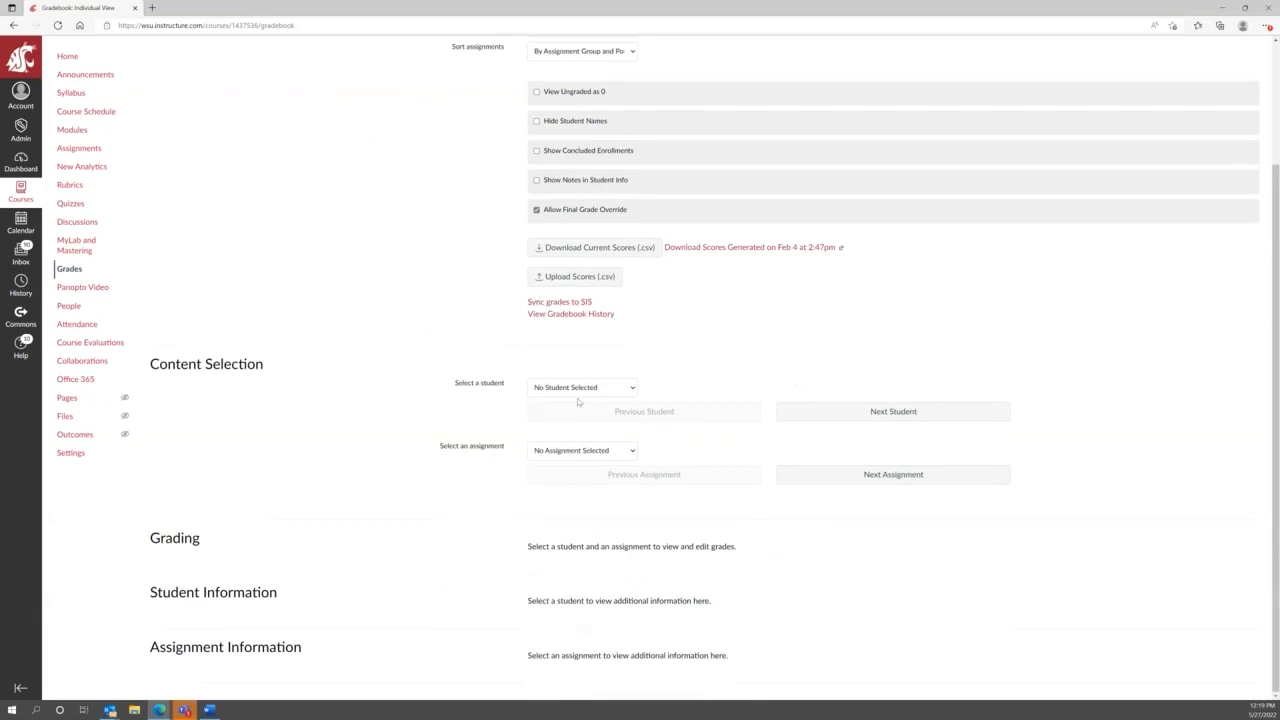
pyautogui.click(632, 389)
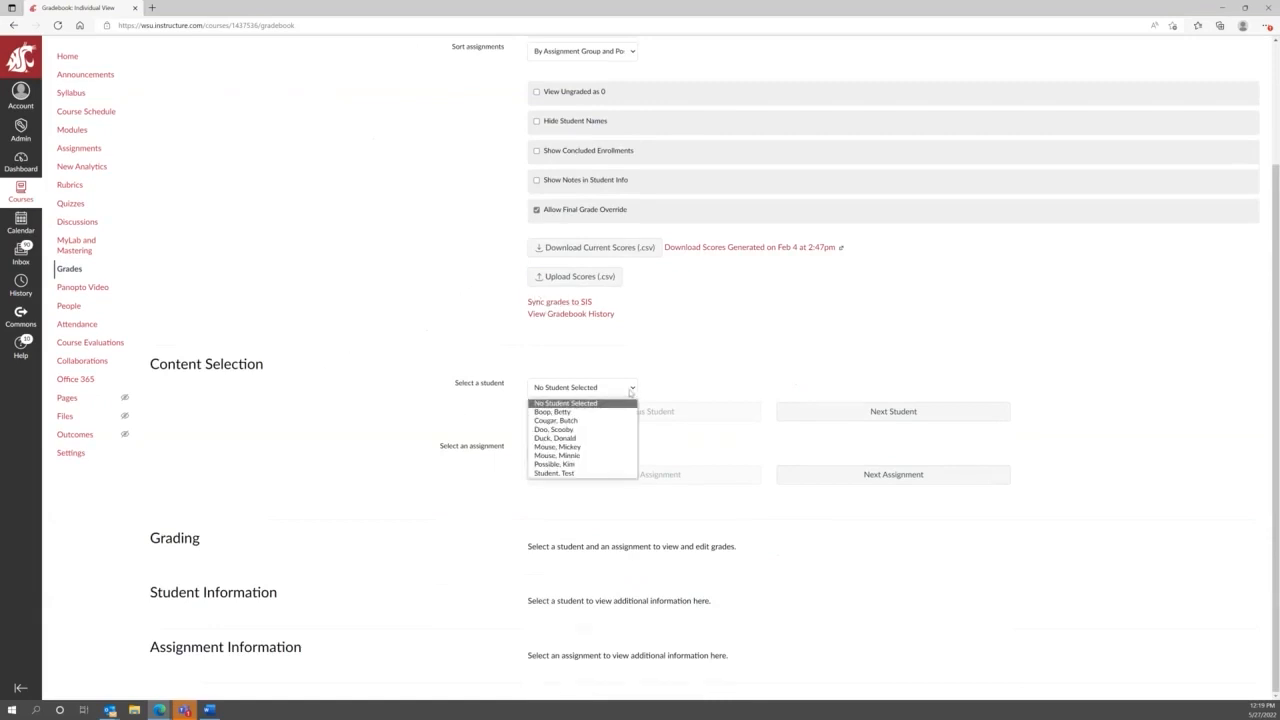
pyautogui.click(560, 447)
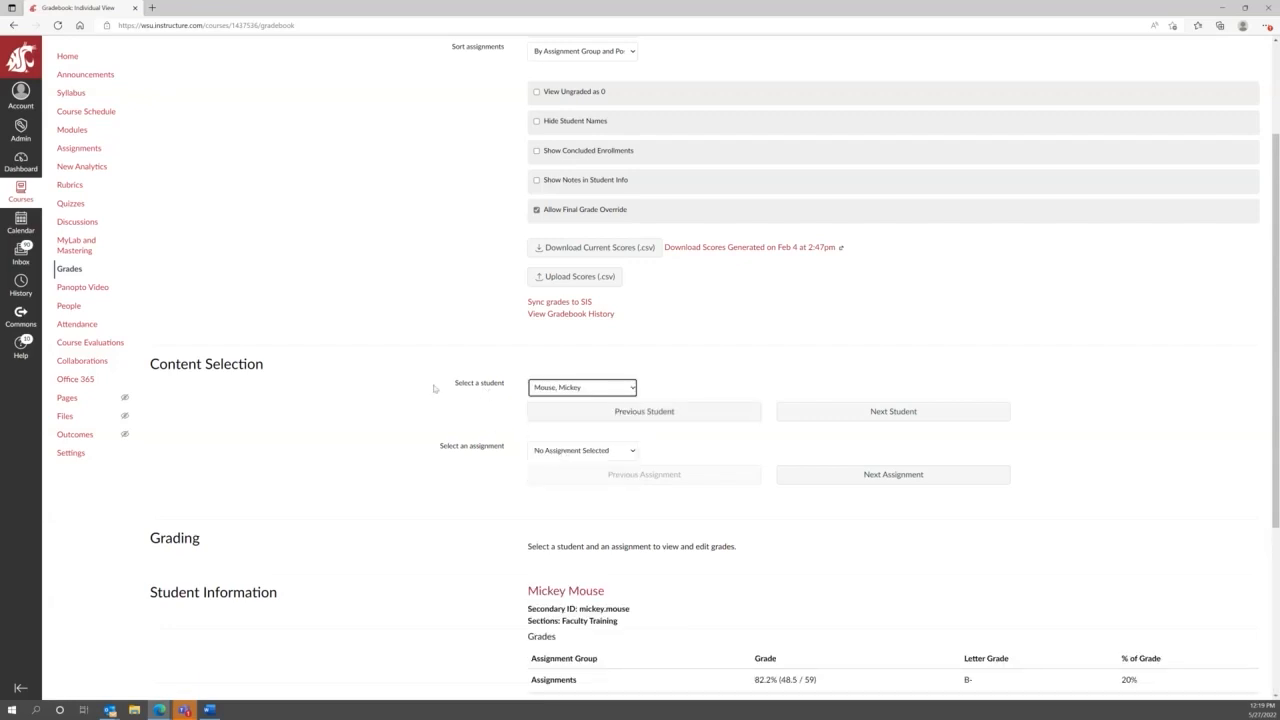
pyautogui.scroll(-1, 426, 392)
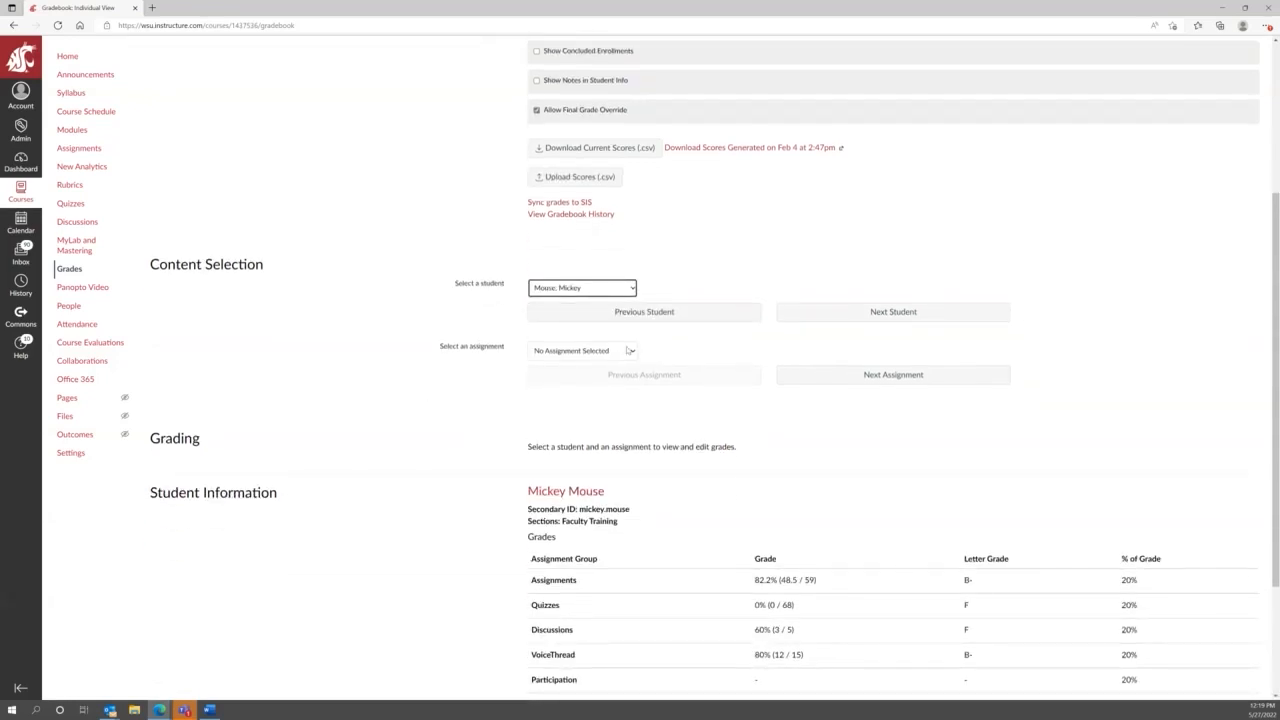
pyautogui.click(628, 350)
pyautogui.click(622, 460)
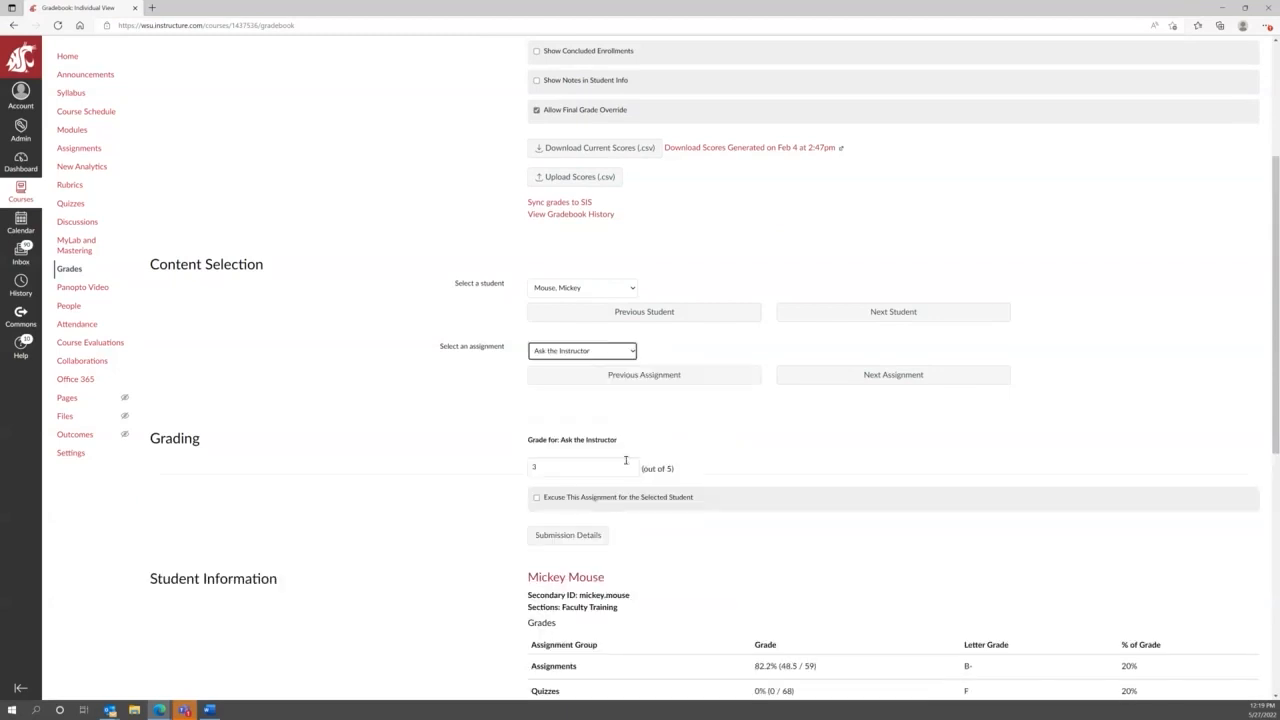
pyautogui.click(628, 350)
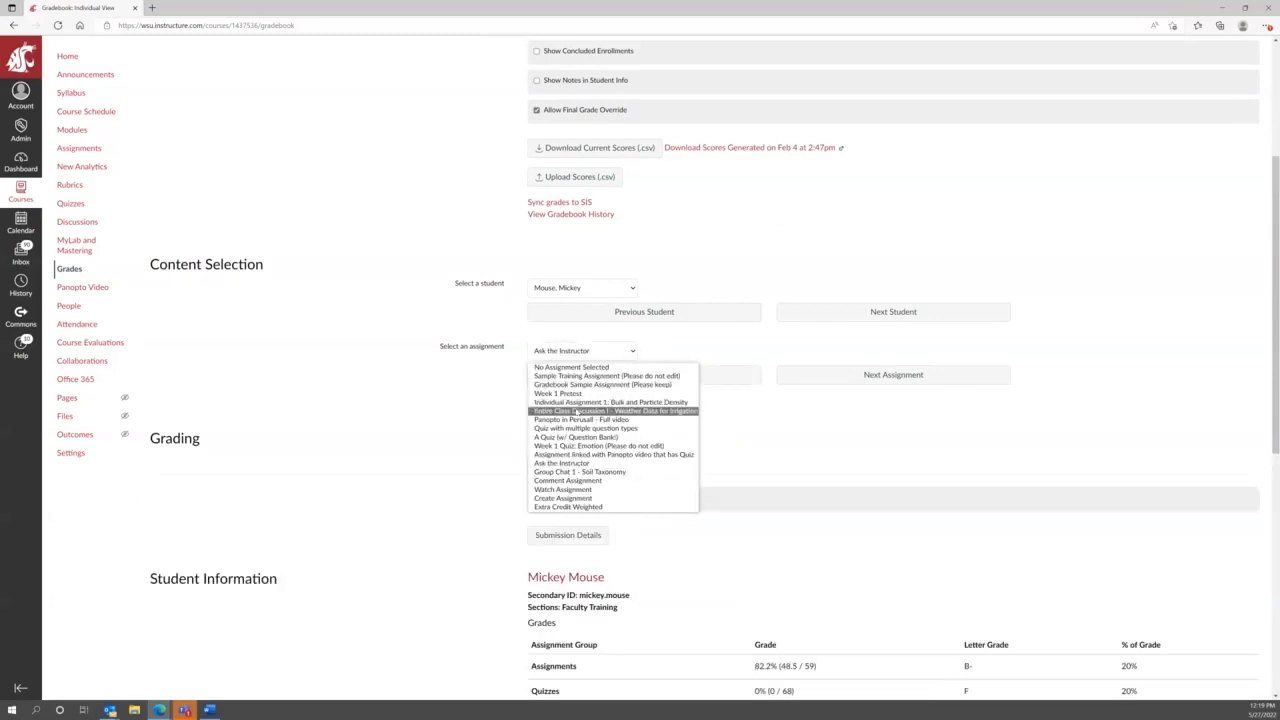
pyautogui.click(568, 481)
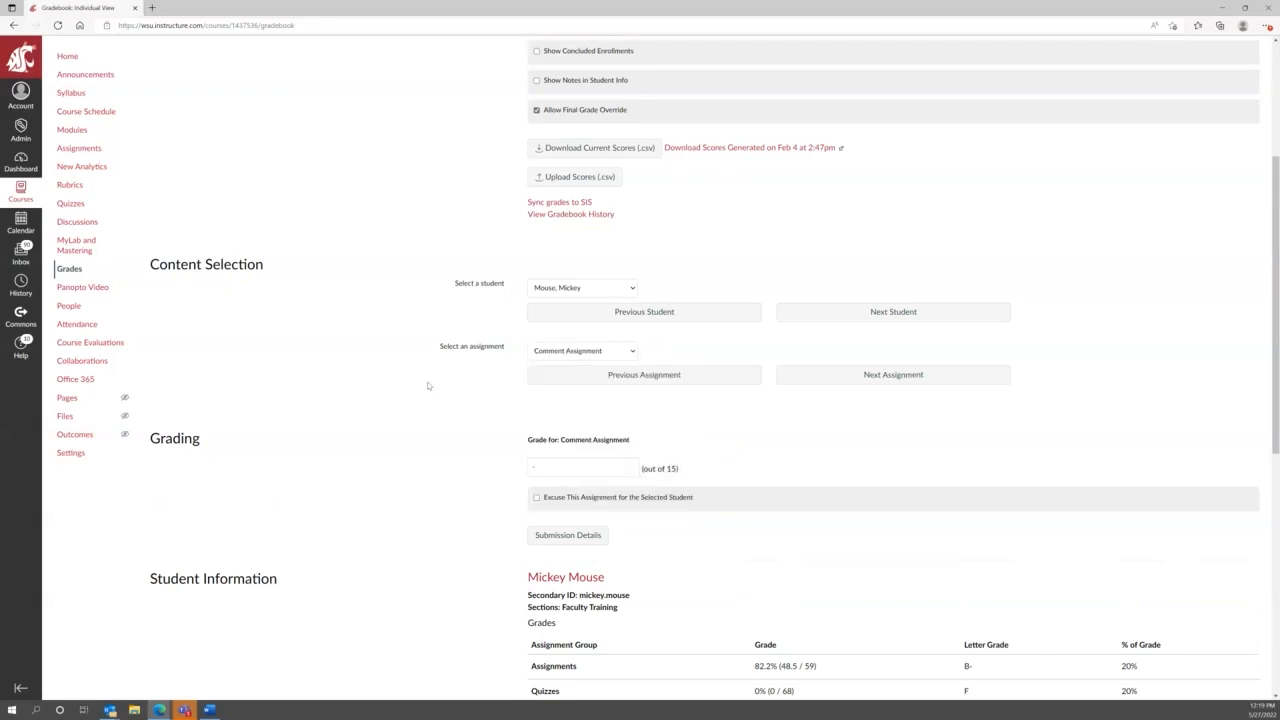
# Examine the selected student's assignment group grades, final grade and override, and the Comment Assignment information.
pyautogui.scroll(-3, 469, 371)
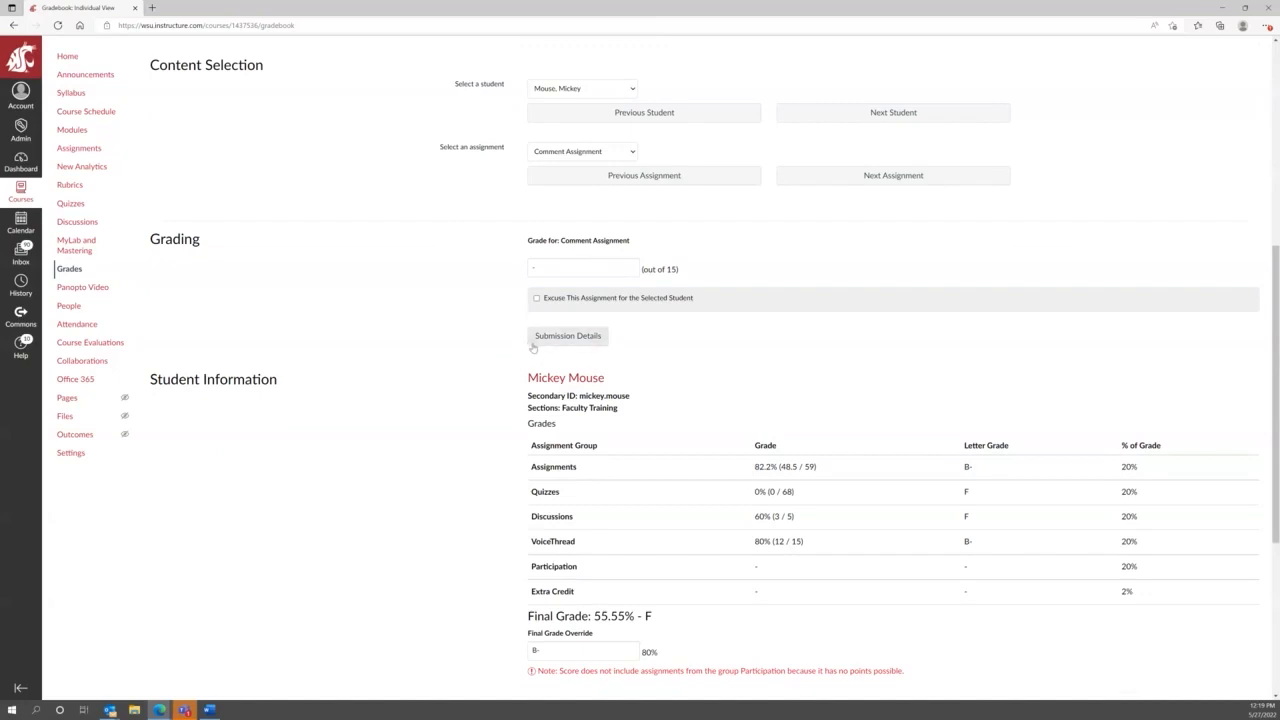
pyautogui.scroll(-2, 530, 345)
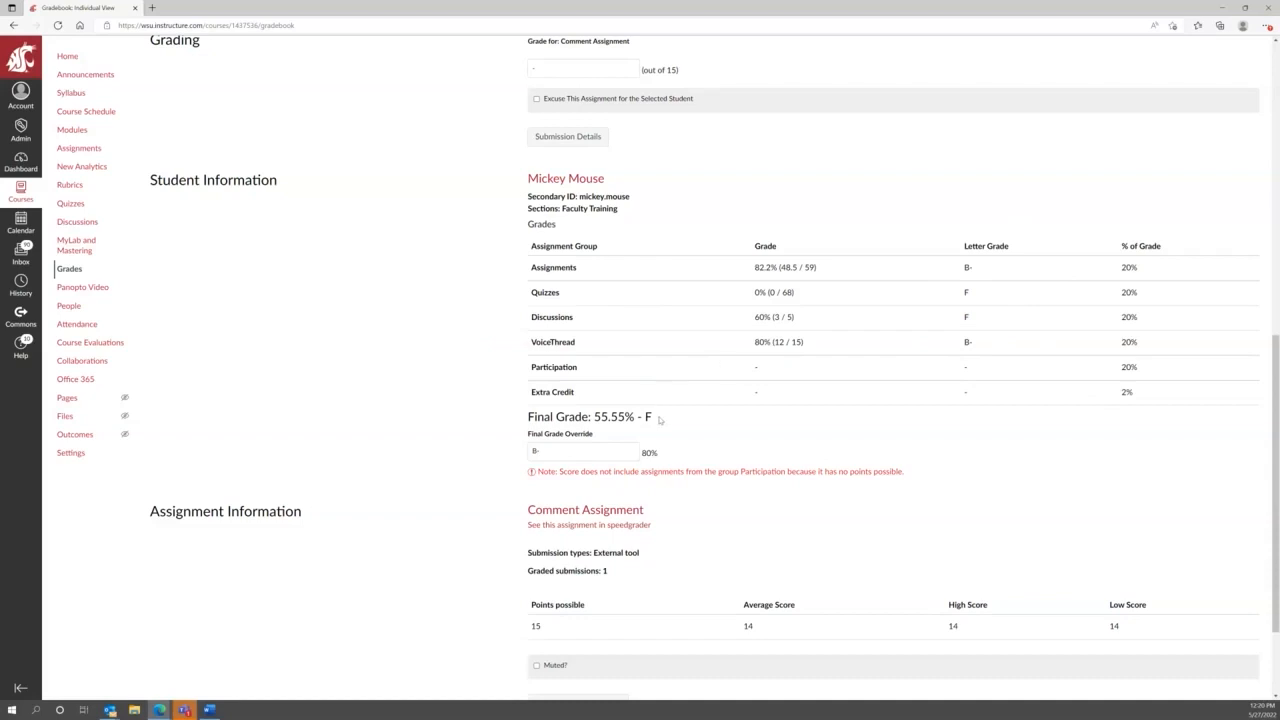
pyautogui.moveTo(655, 420); pyautogui.dragTo(553, 420)
pyautogui.click(487, 431)
# Reload the grades page and switch from Individual View back to the full Gradebook.
pyautogui.scroll(5, 211, 374)
pyautogui.click(69, 304)
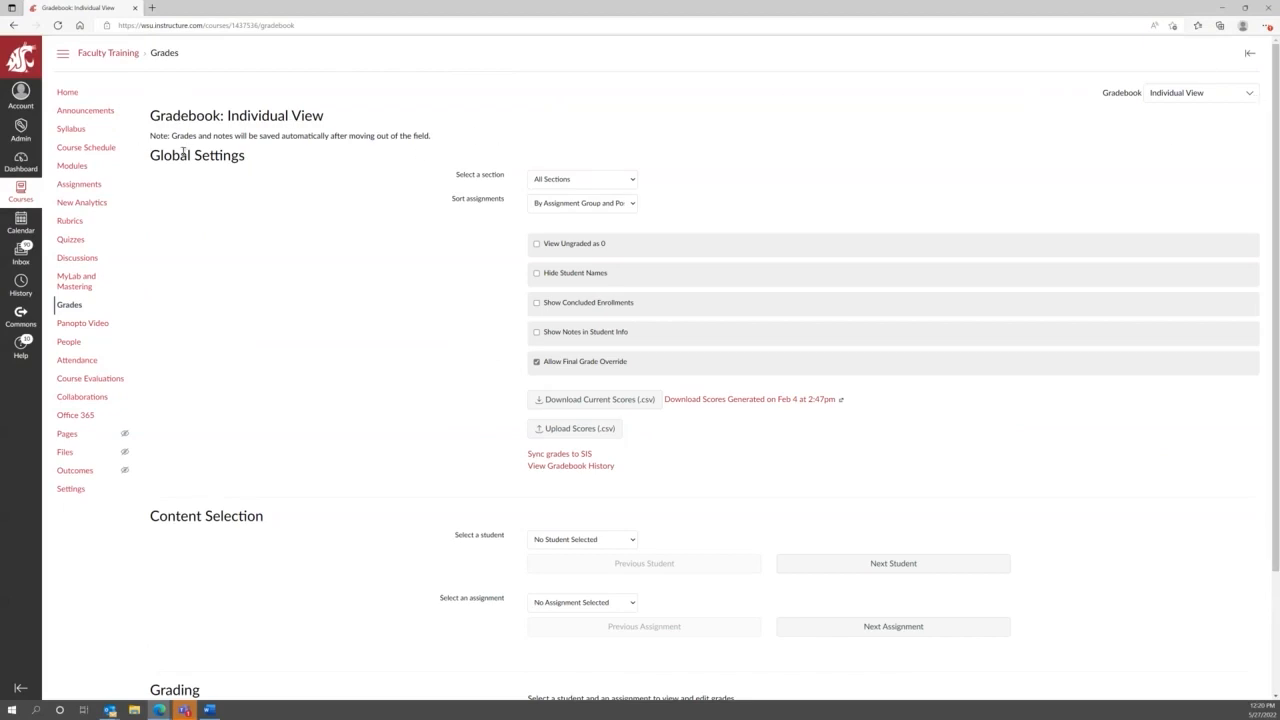
pyautogui.click(1236, 94)
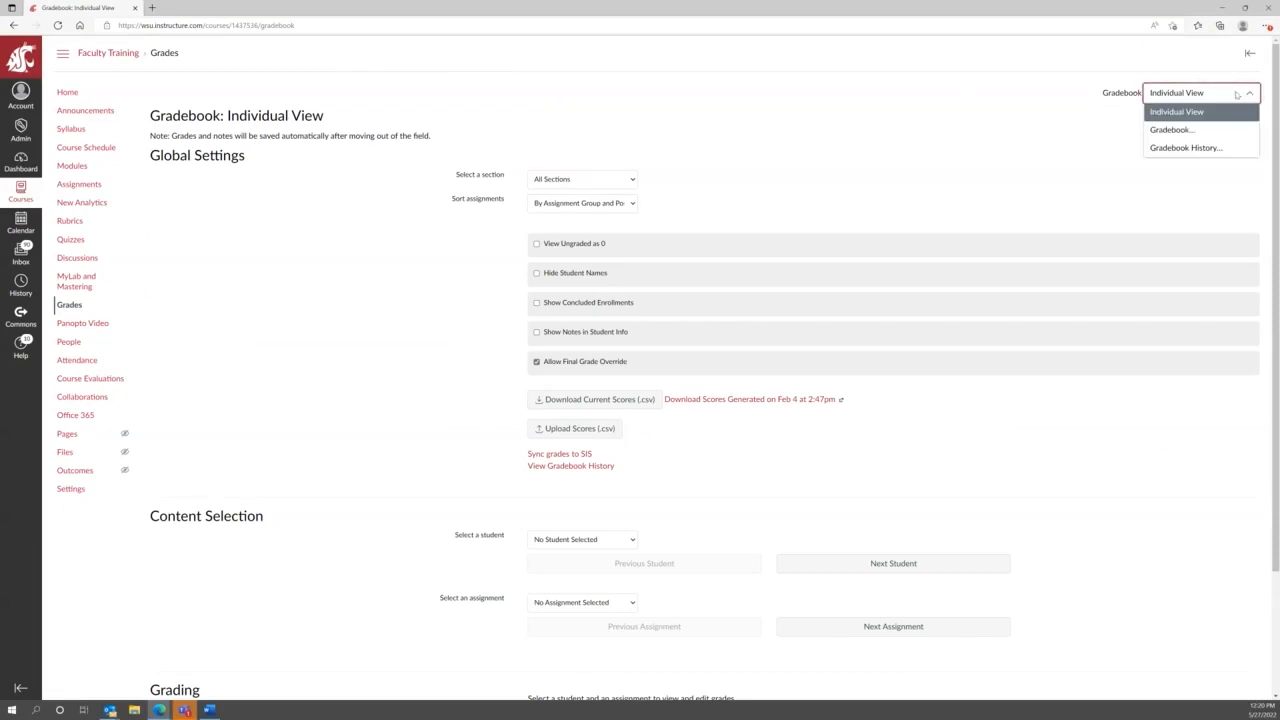
pyautogui.click(1203, 132)
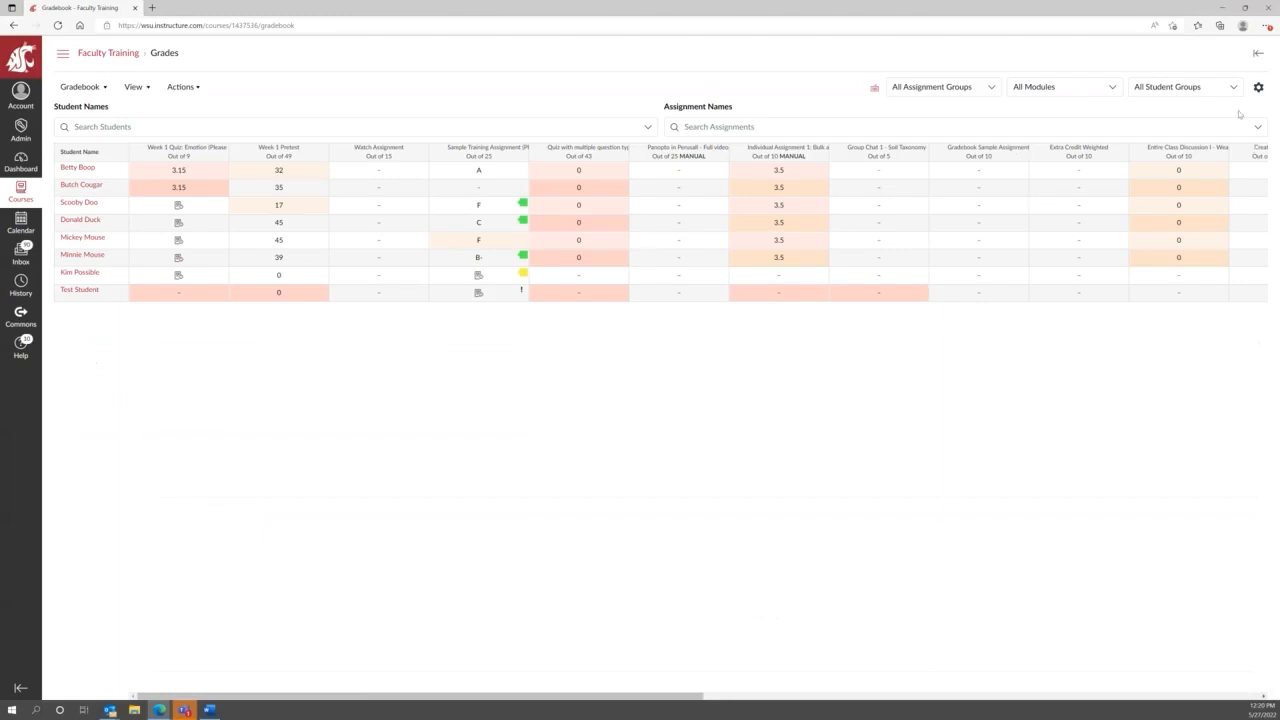
# Open Gradebook History and inspect the Student and Grader search filters.
pyautogui.click(104, 88)
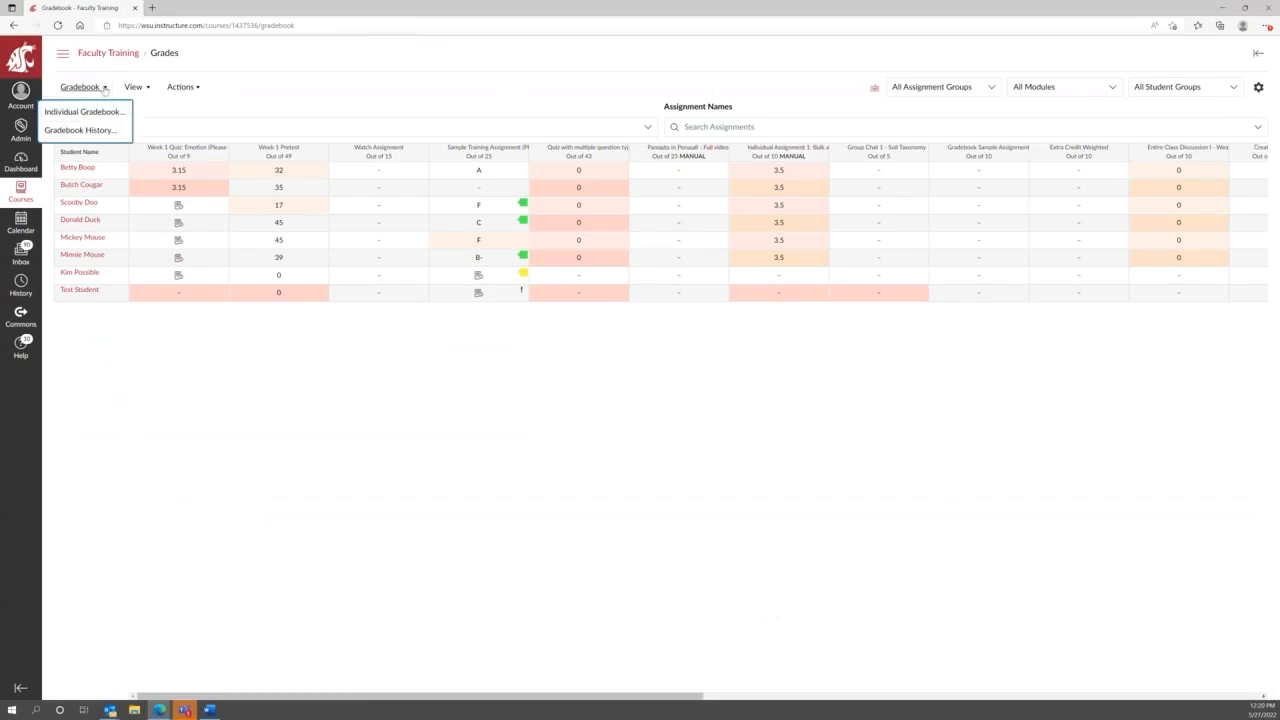
pyautogui.click(80, 130)
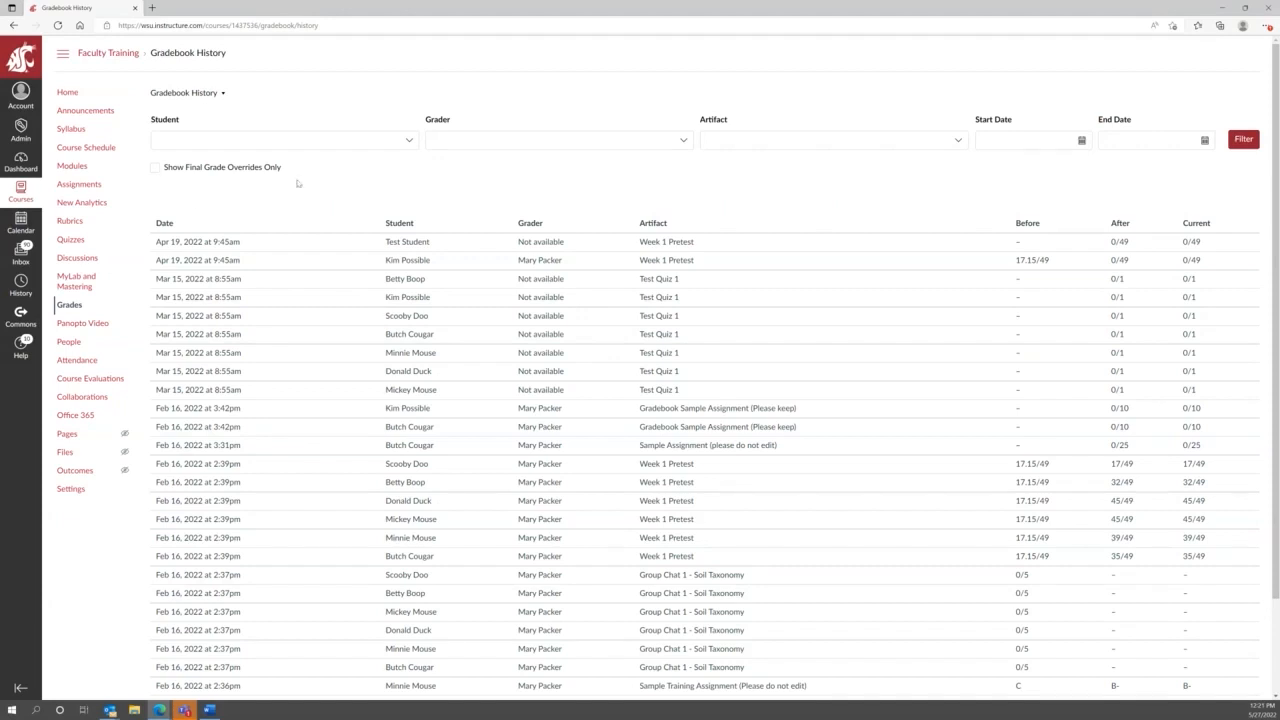
pyautogui.click(286, 139)
pyautogui.click(276, 106)
pyautogui.click(473, 138)
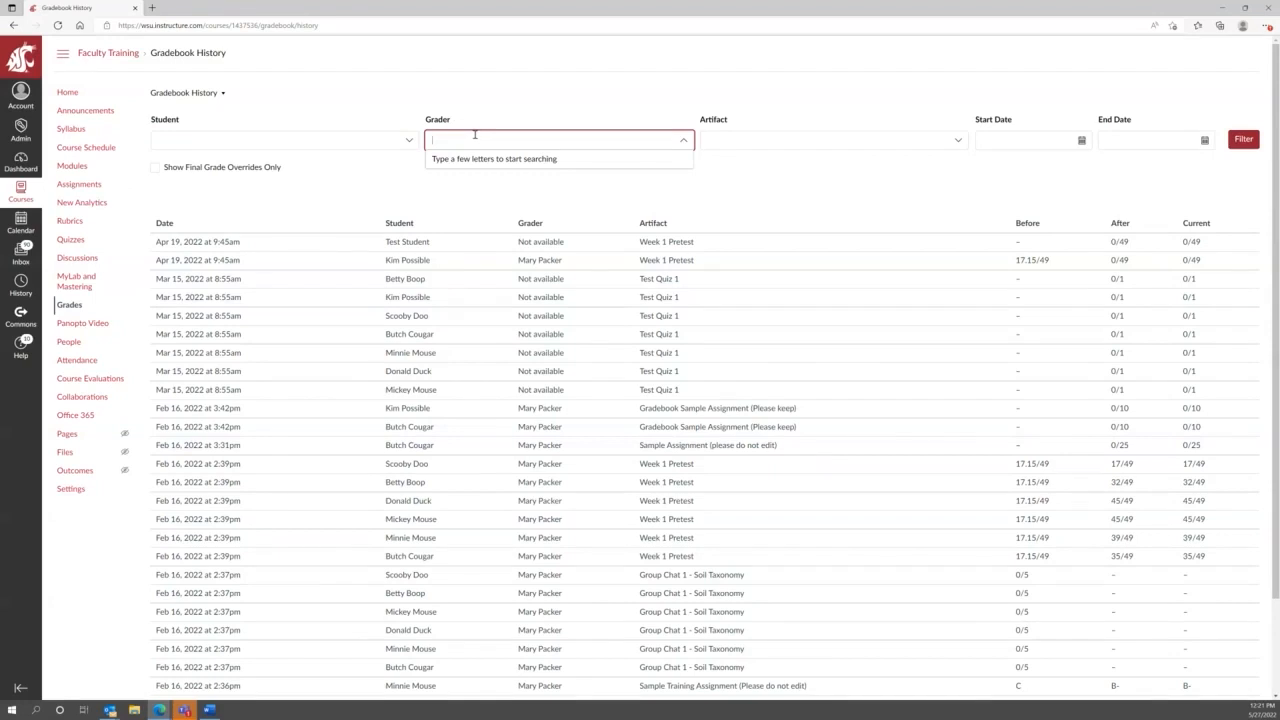
pyautogui.click(475, 134)
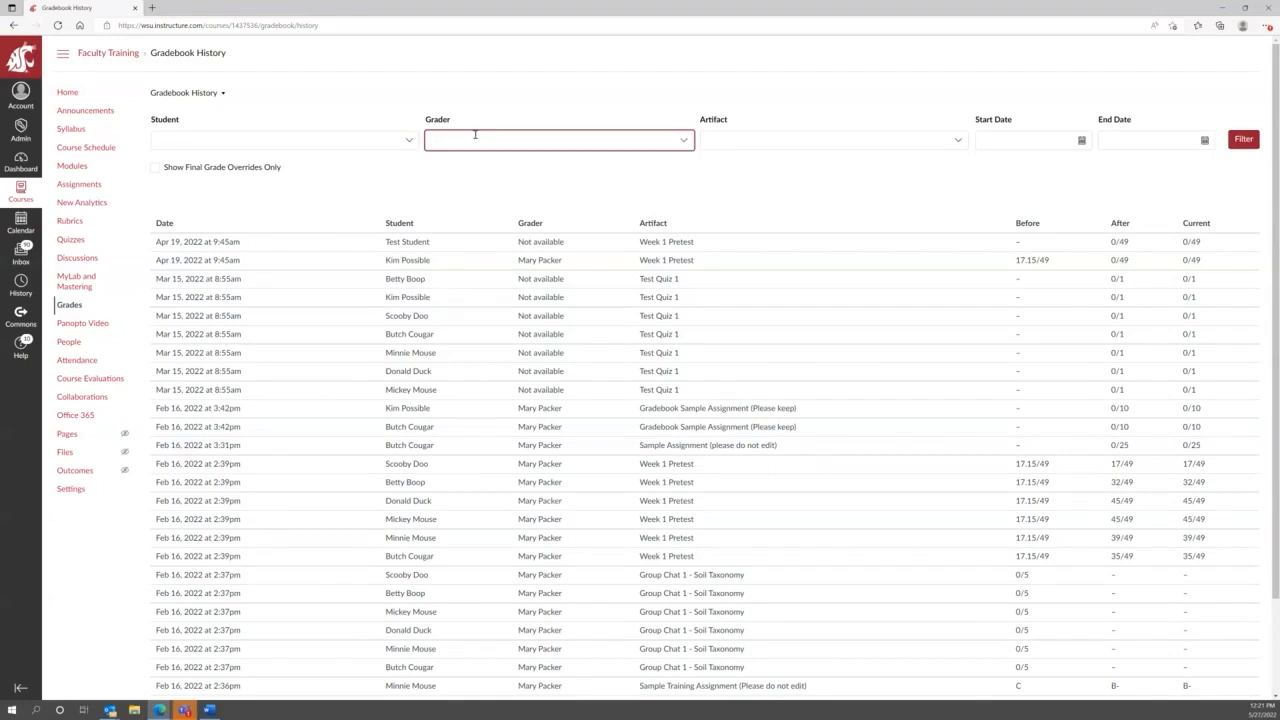
# Inspect the Artifact and Start Date filters without choosing anything, and return to the full Gradebook.
pyautogui.click(801, 136)
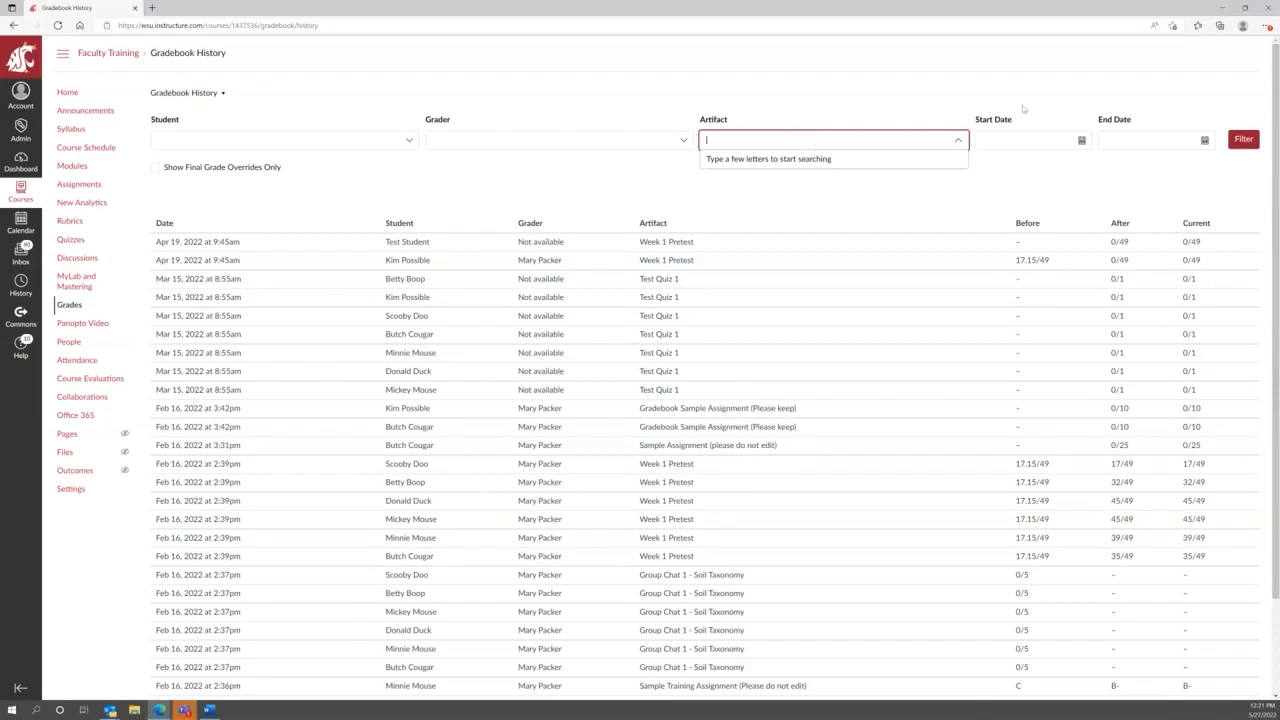
pyautogui.click(1080, 140)
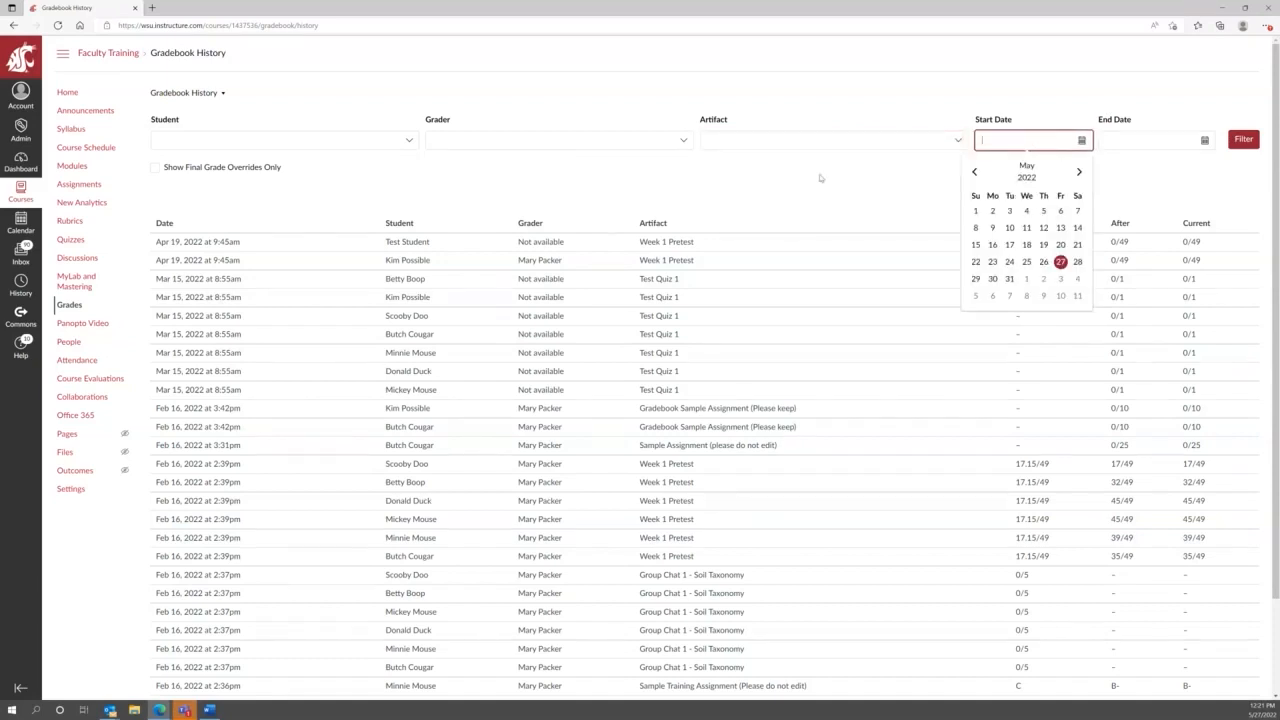
pyautogui.click(180, 192)
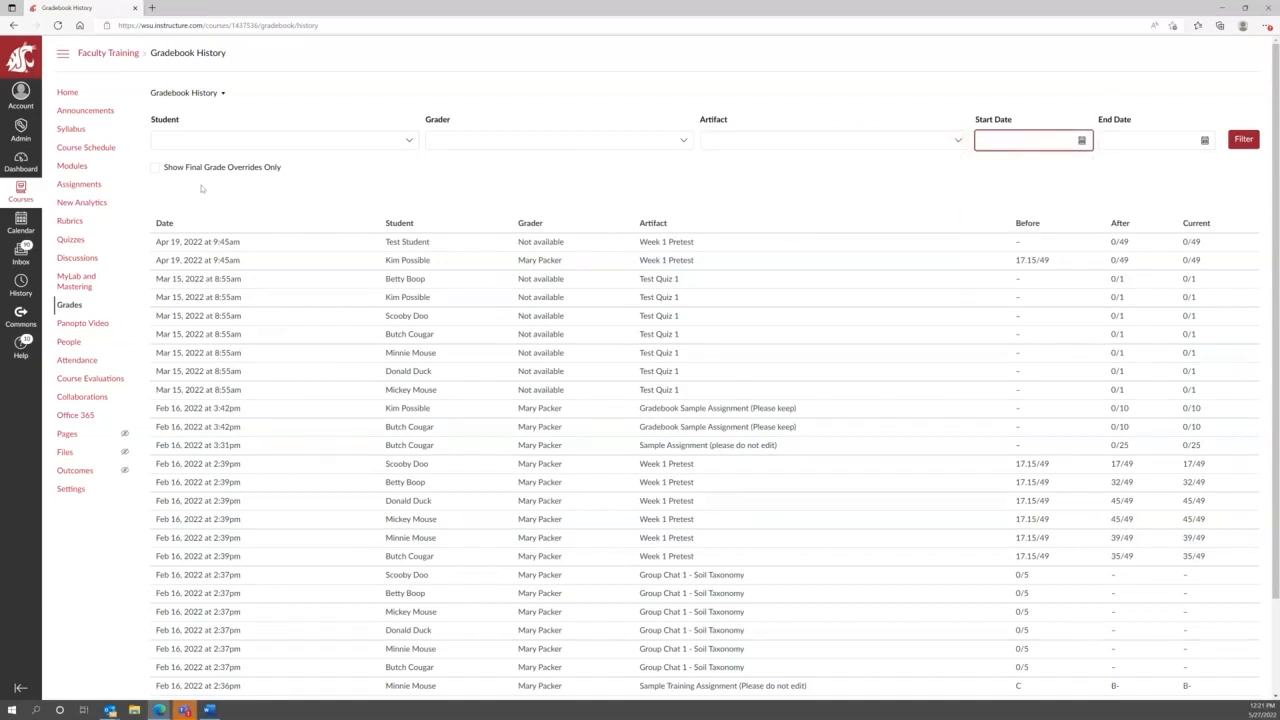
pyautogui.click(222, 93)
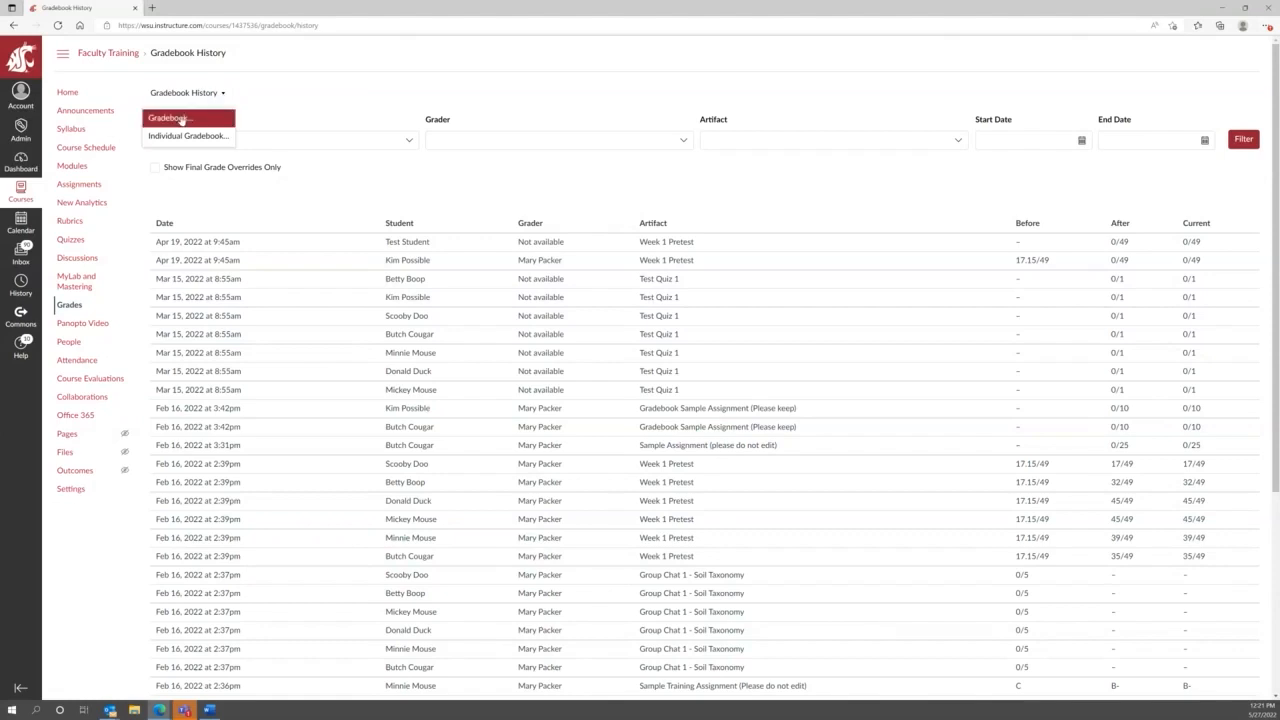
pyautogui.click(180, 118)
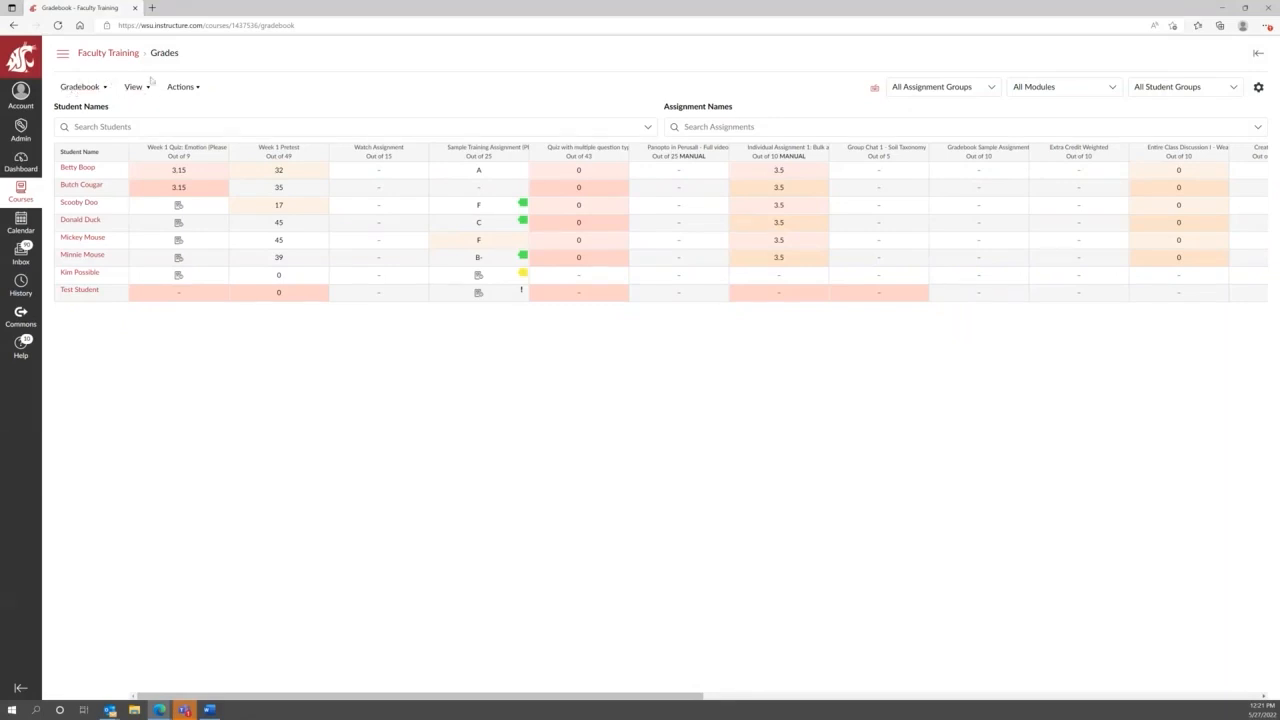
# Open the gradebook Statuses and inspect the colour choices for the Excused status.
pyautogui.click(136, 87)
pyautogui.moveTo(142, 116)
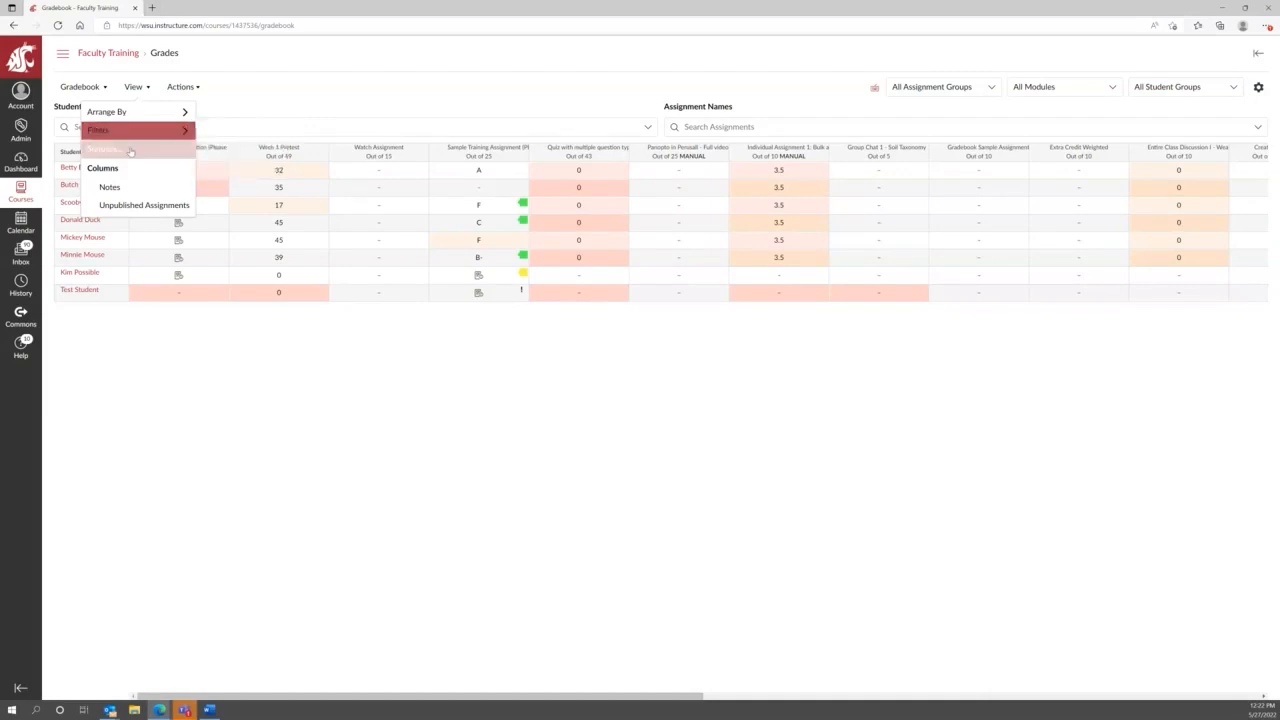
pyautogui.click(128, 150)
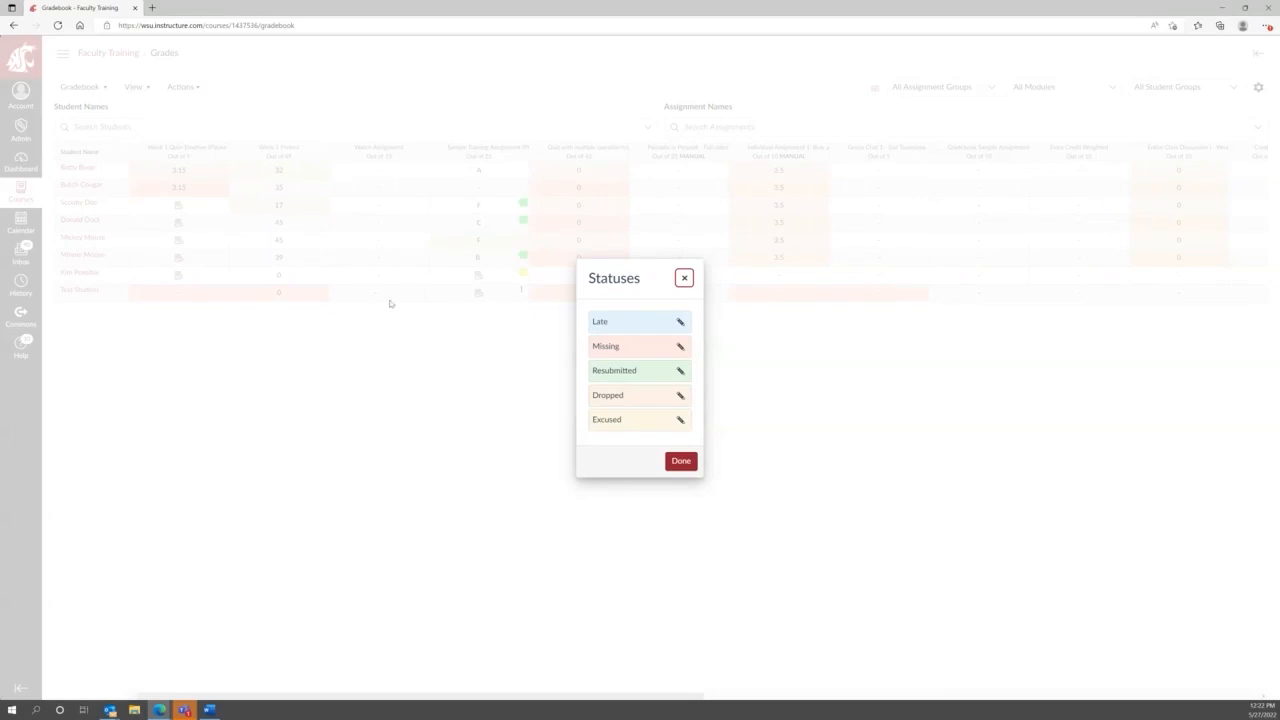
pyautogui.click(681, 421)
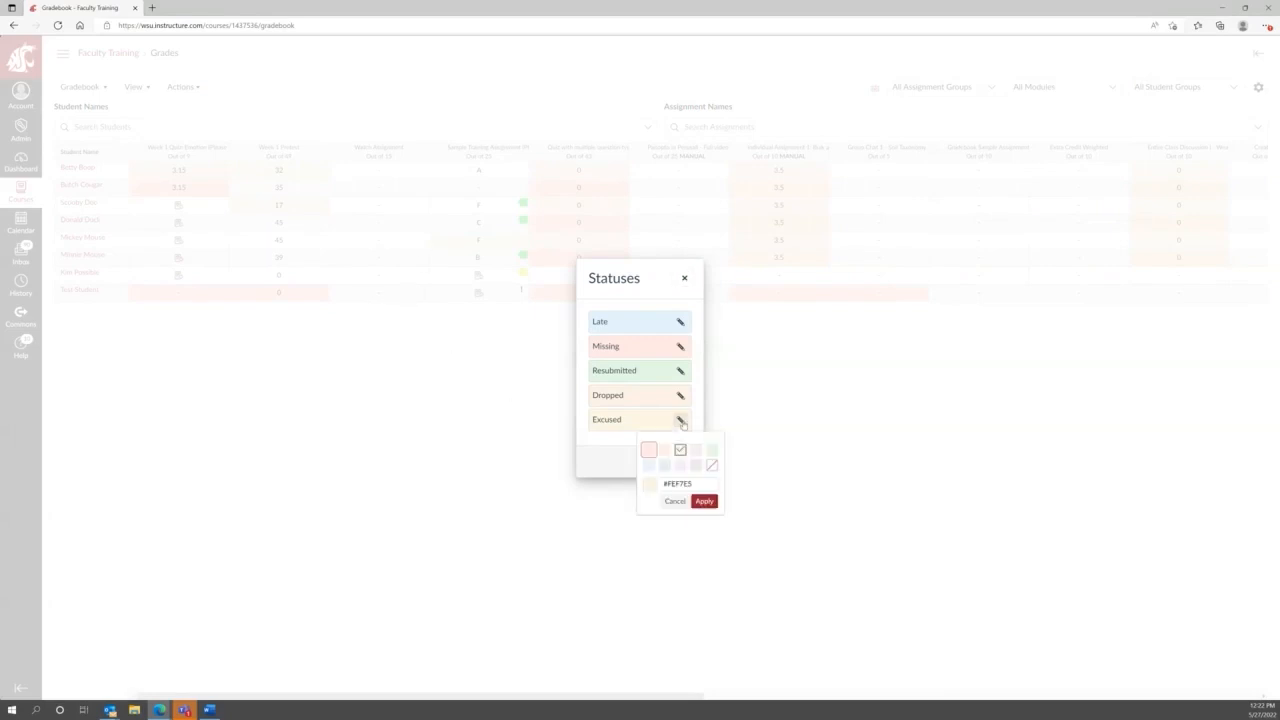
pyautogui.click(678, 421)
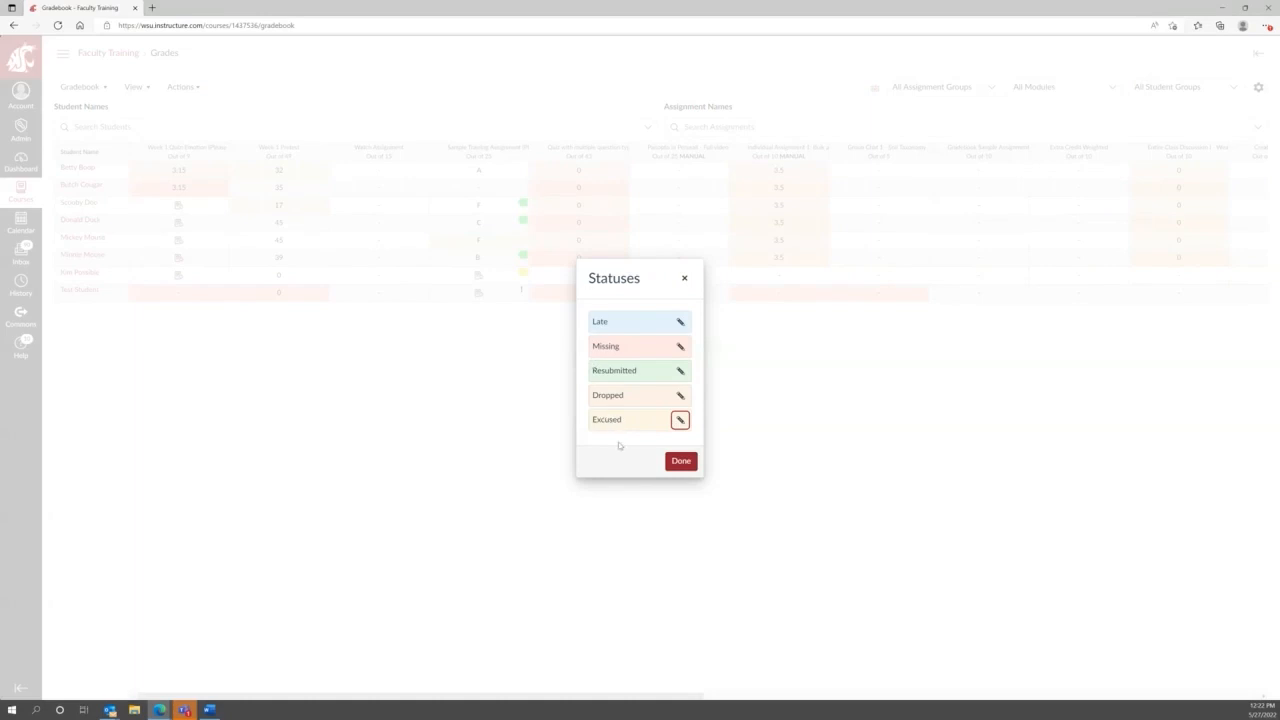
# Inspect the colour choices for the Late status and close the Statuses dialog without changing any colour.
pyautogui.doubleClick(612, 325)
pyautogui.click(615, 418)
pyautogui.click(680, 322)
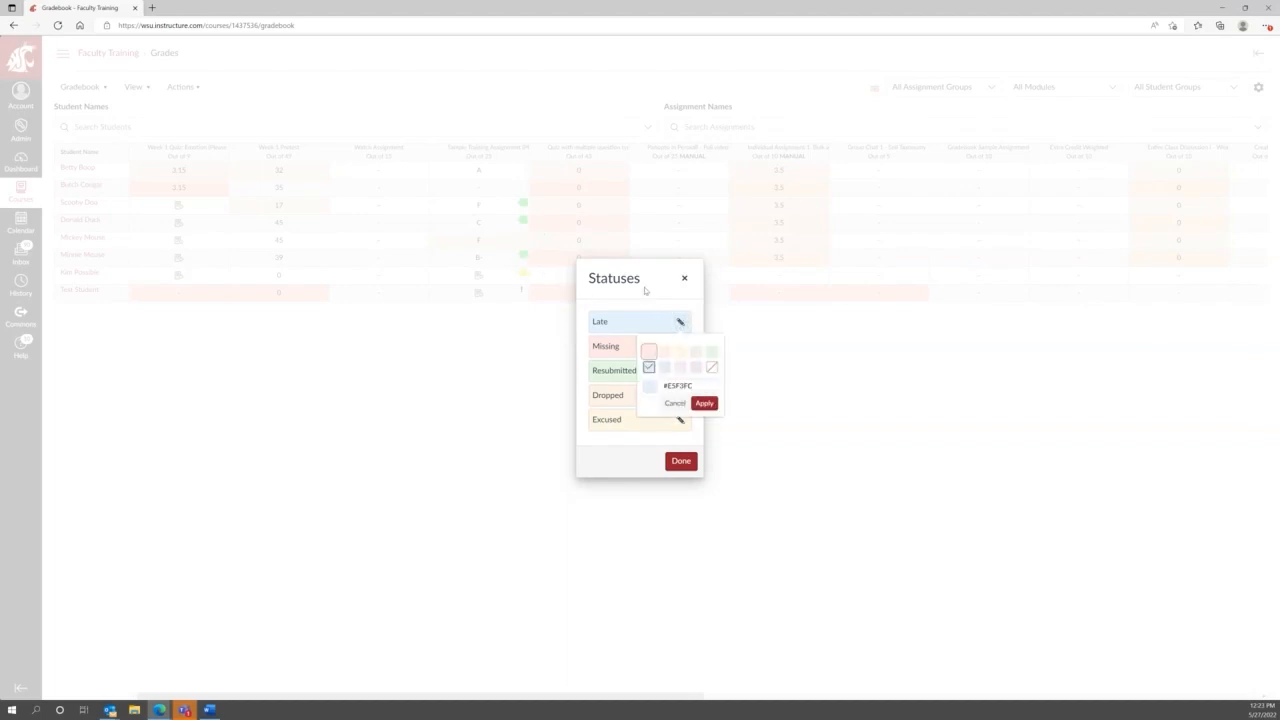
pyautogui.click(612, 298)
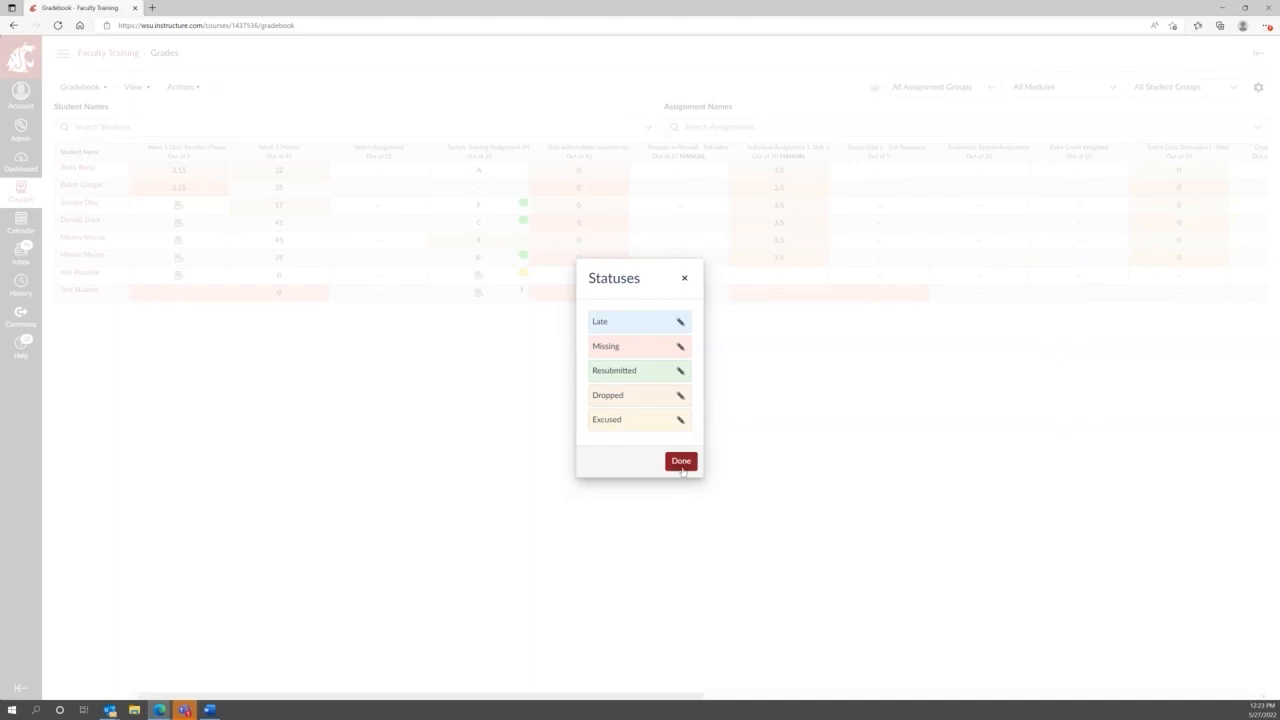
pyautogui.click(681, 461)
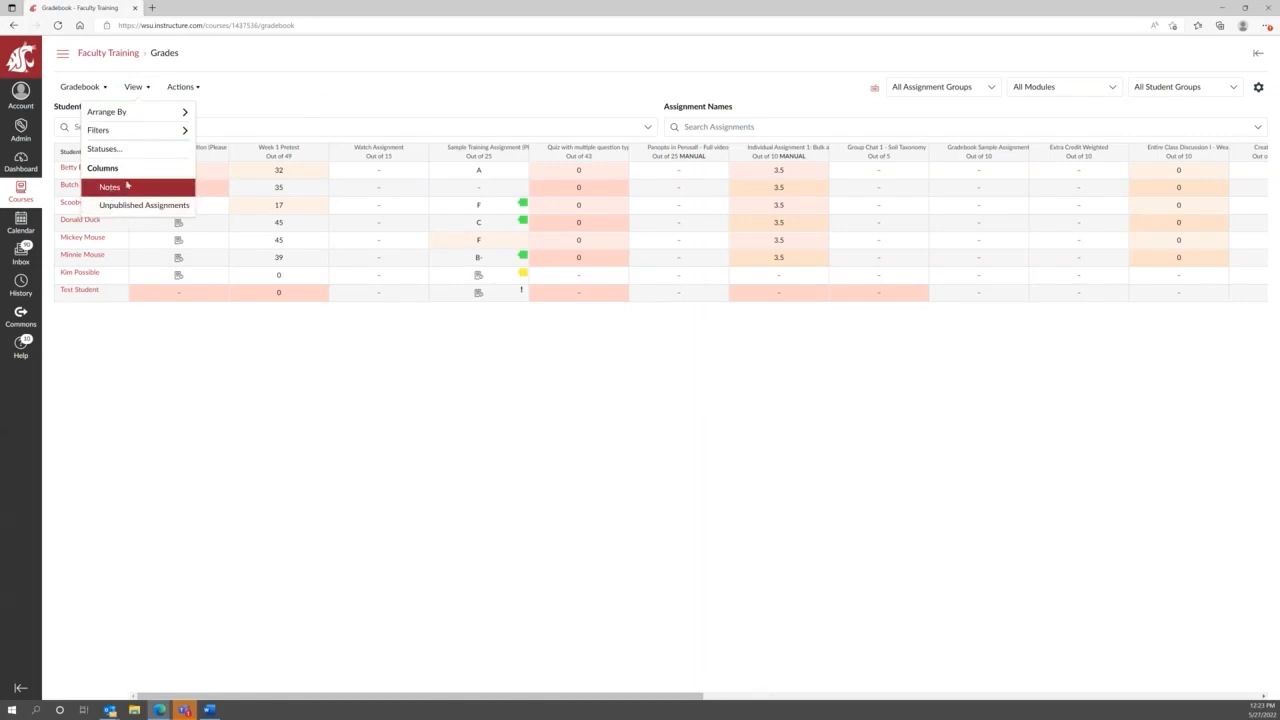
# Show the Notes and Unpublished Assignments columns in the Gradebook.
pyautogui.click(125, 188)
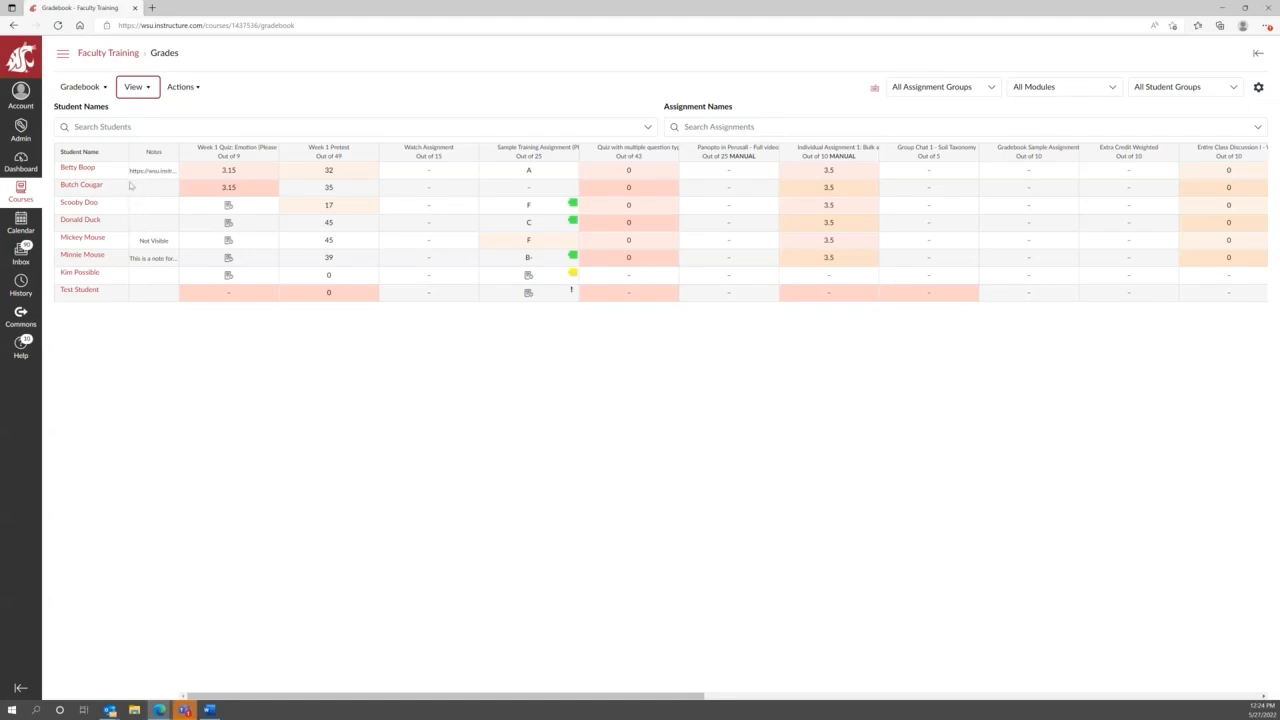
pyautogui.click(147, 89)
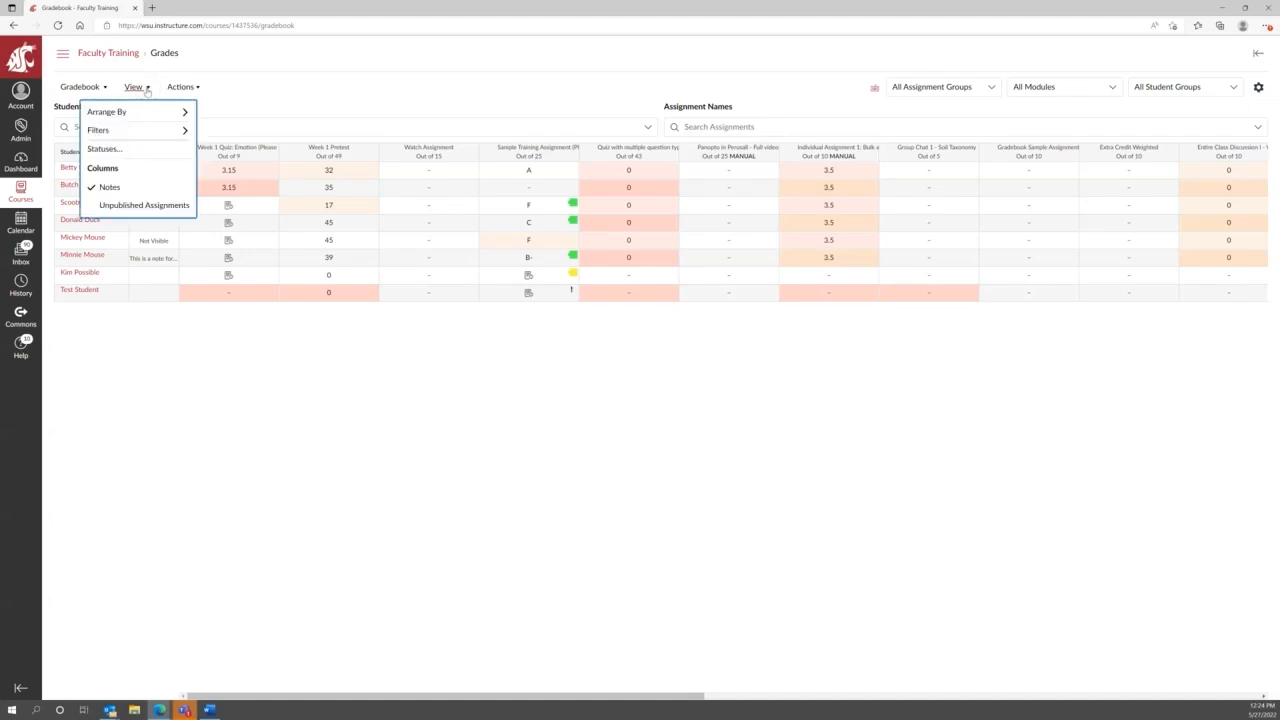
pyautogui.click(139, 207)
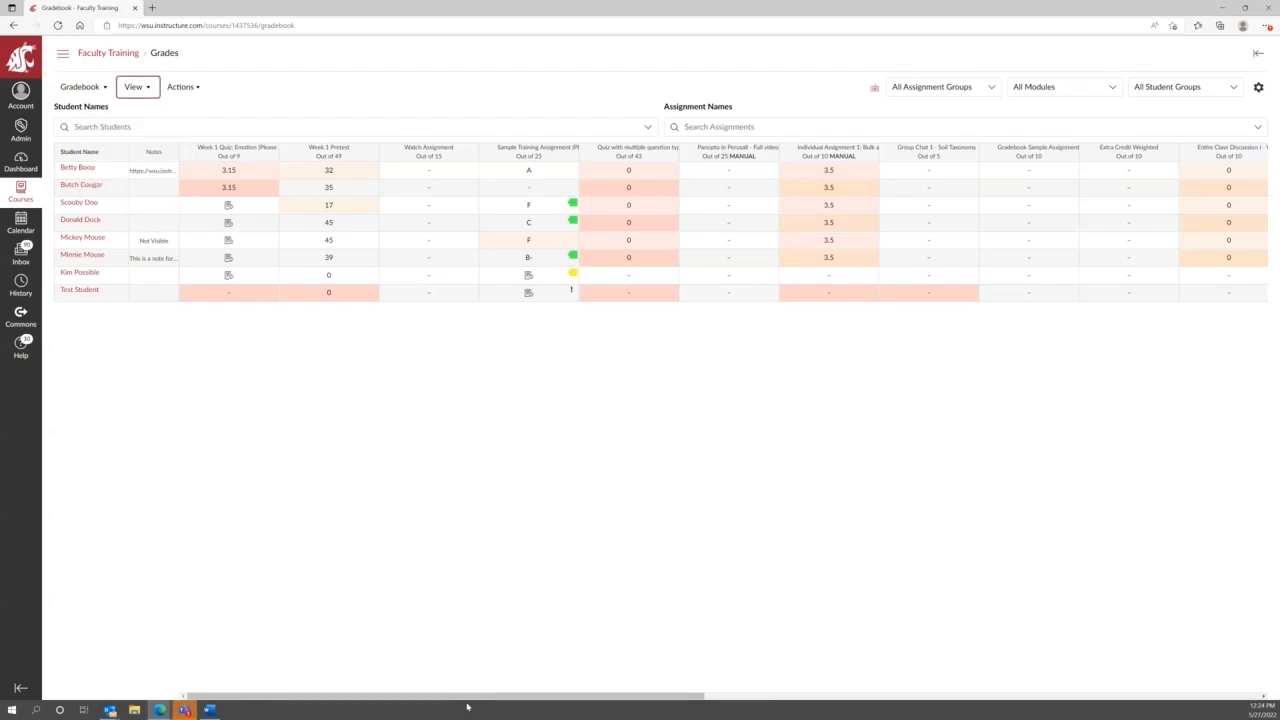
pyautogui.moveTo(471, 703); pyautogui.dragTo(380, 648)
# Hide the Notes and Unpublished Assignments columns in the Gradebook.
pyautogui.click(137, 89)
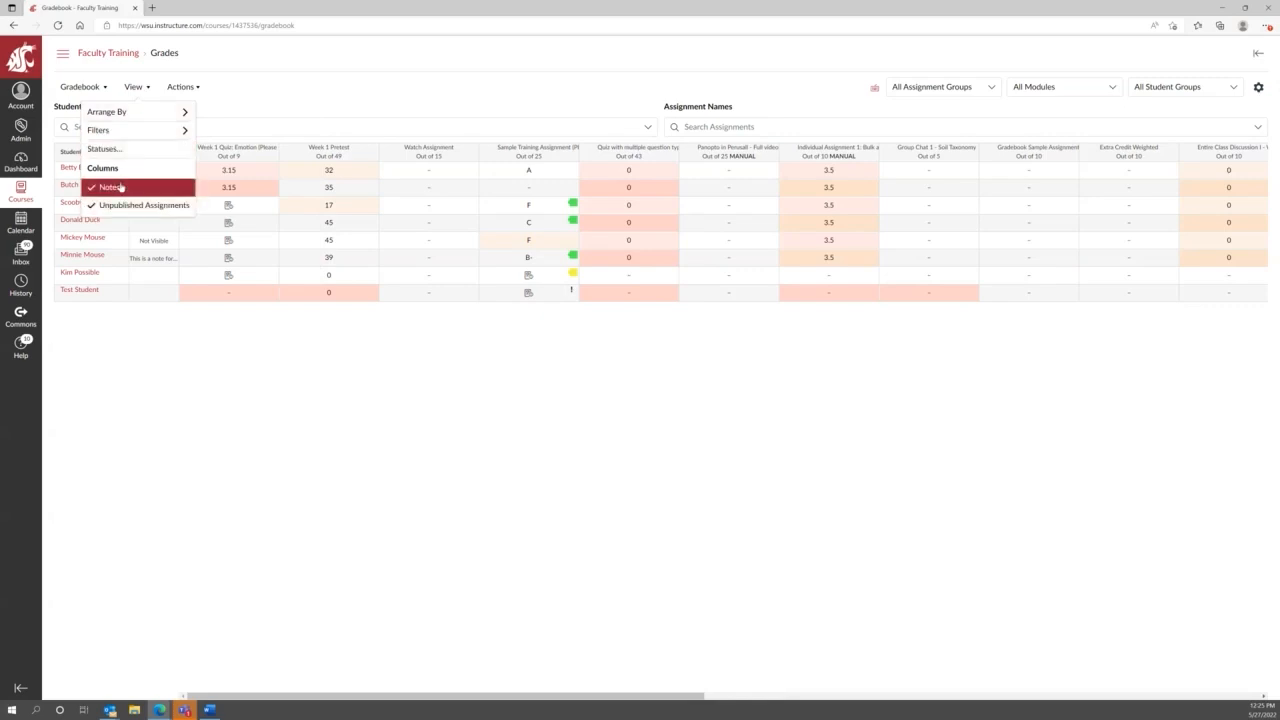
pyautogui.click(120, 187)
pyautogui.click(138, 87)
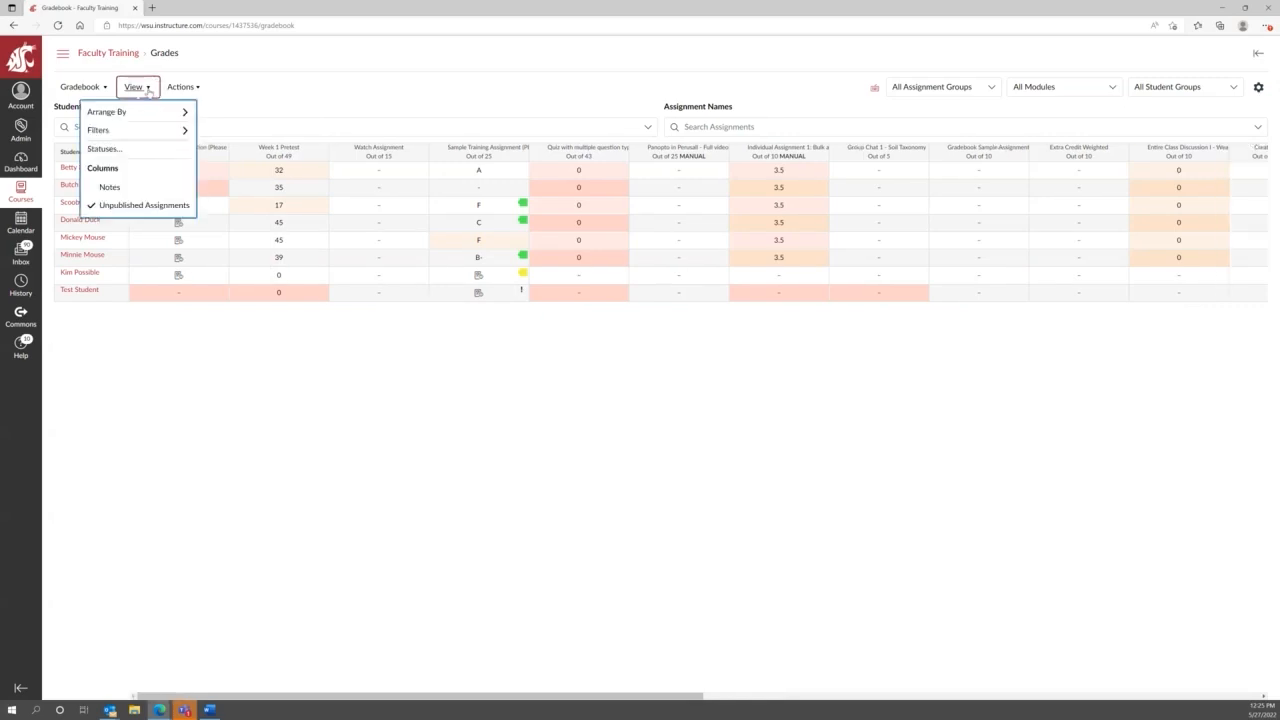
pyautogui.click(128, 208)
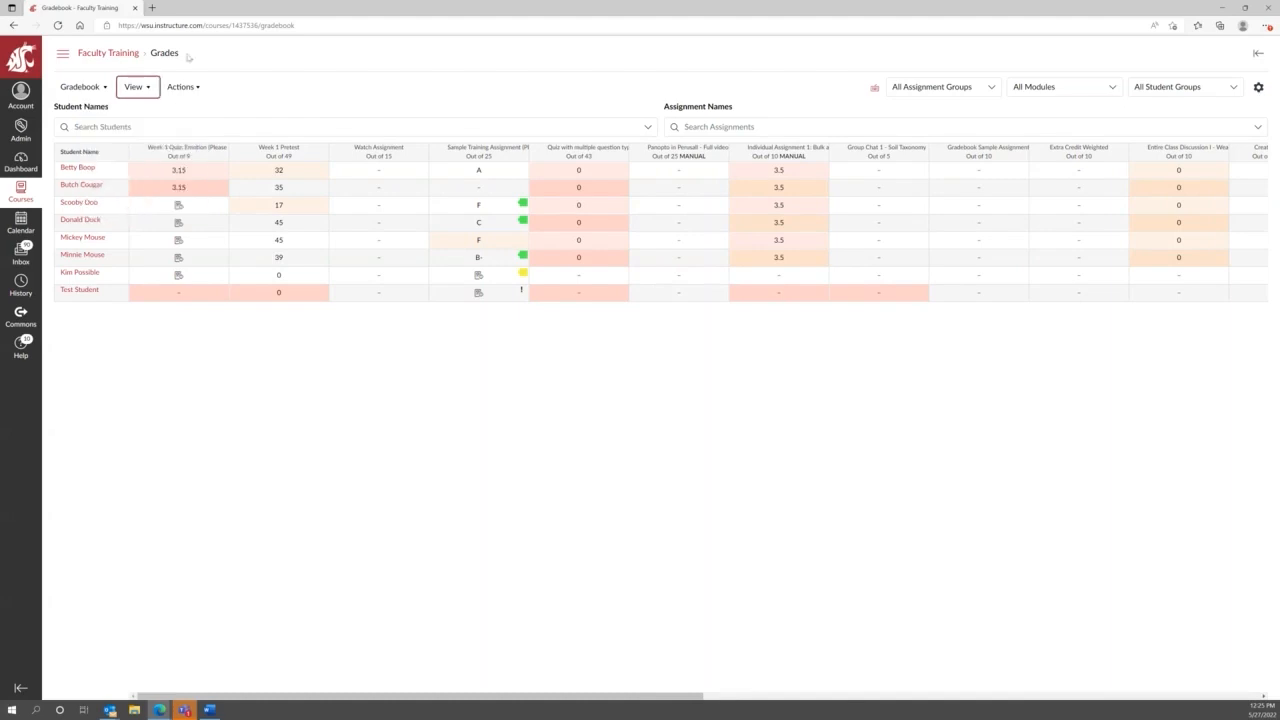
# Review the Gradebook's column display options and its SIS sync and Export actions.
pyautogui.click(138, 87)
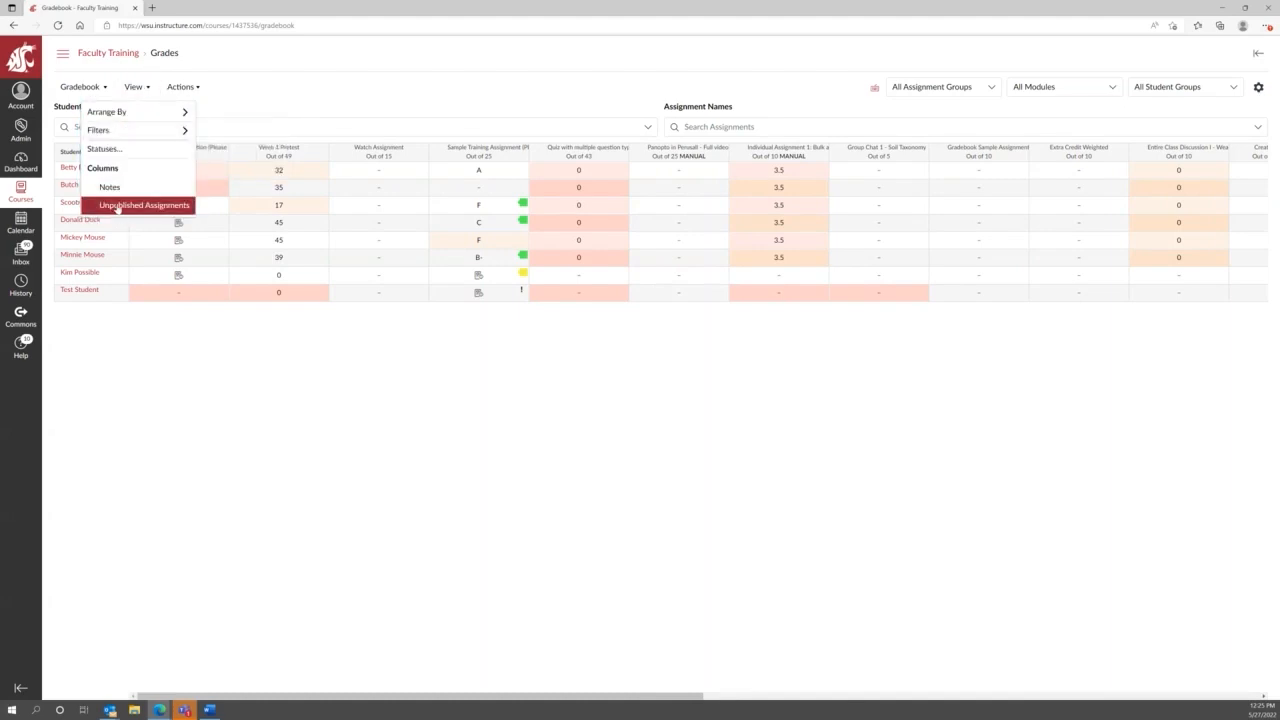
pyautogui.click(137, 359)
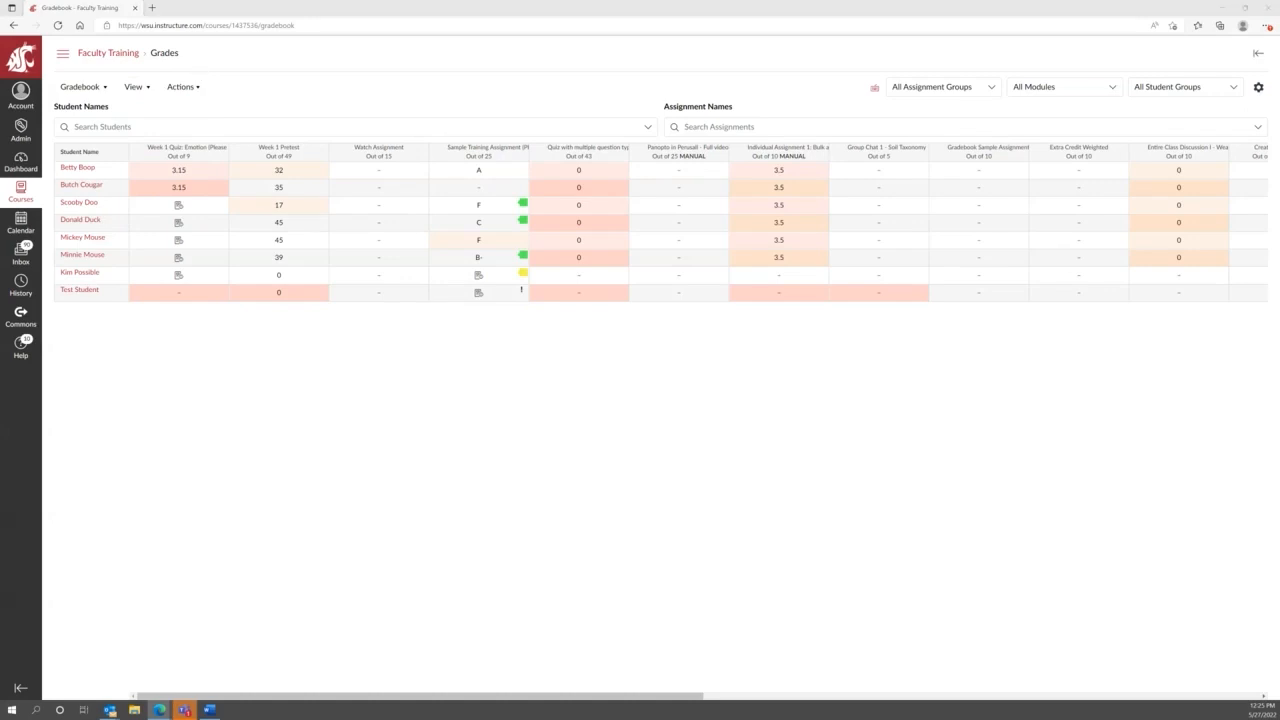
pyautogui.click(198, 89)
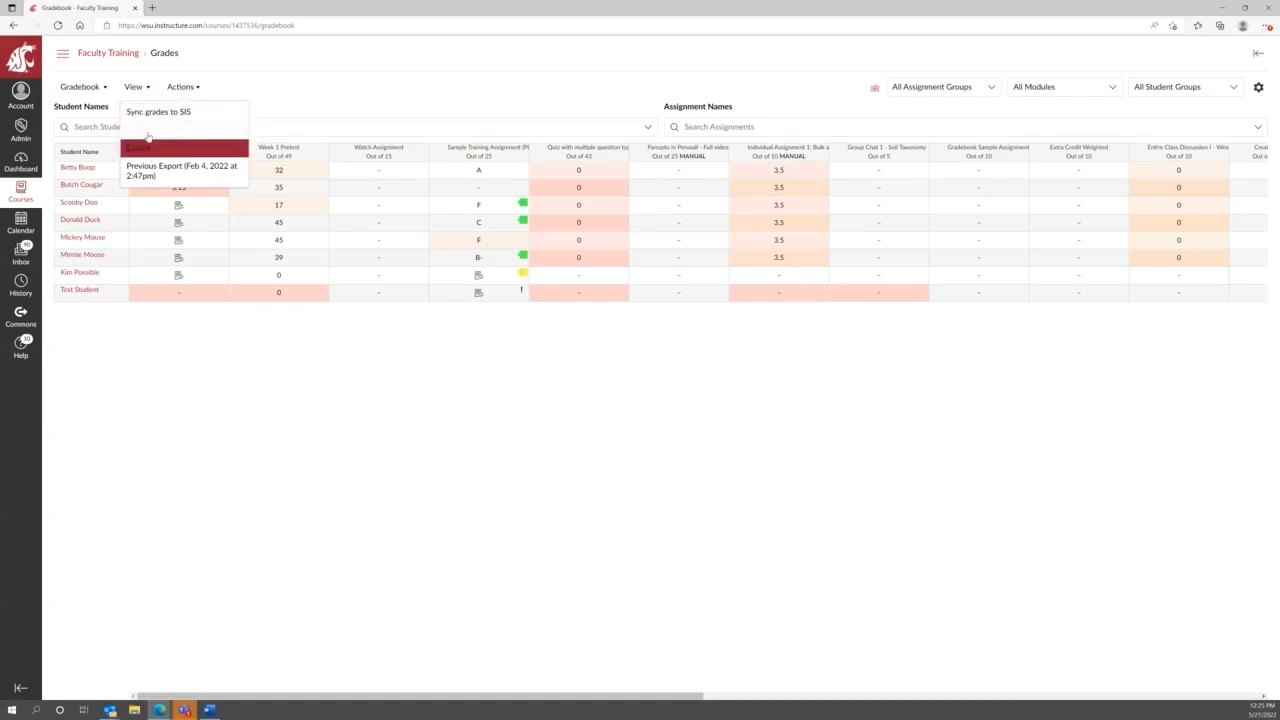
pyautogui.click(143, 147)
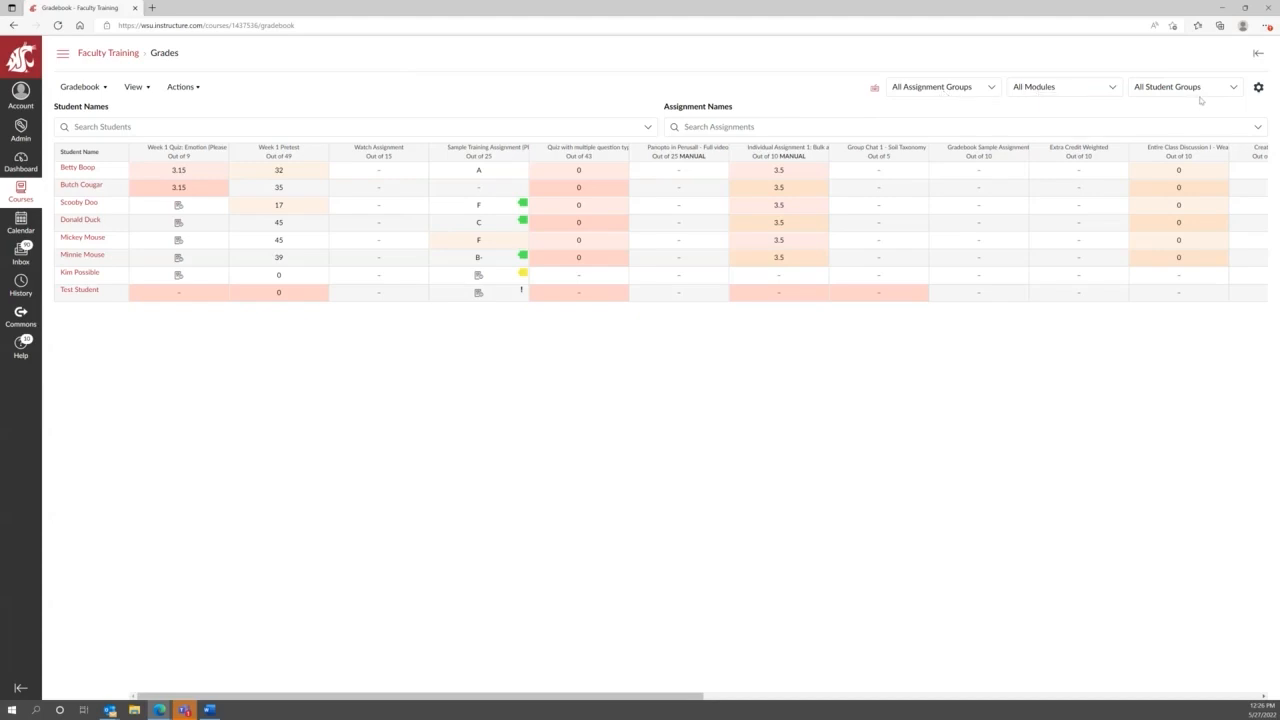
# Open Gradebook Settings and inspect the missing-submission grade, late submission deduction and deduction interval choices in the late policies.
pyautogui.click(1258, 88)
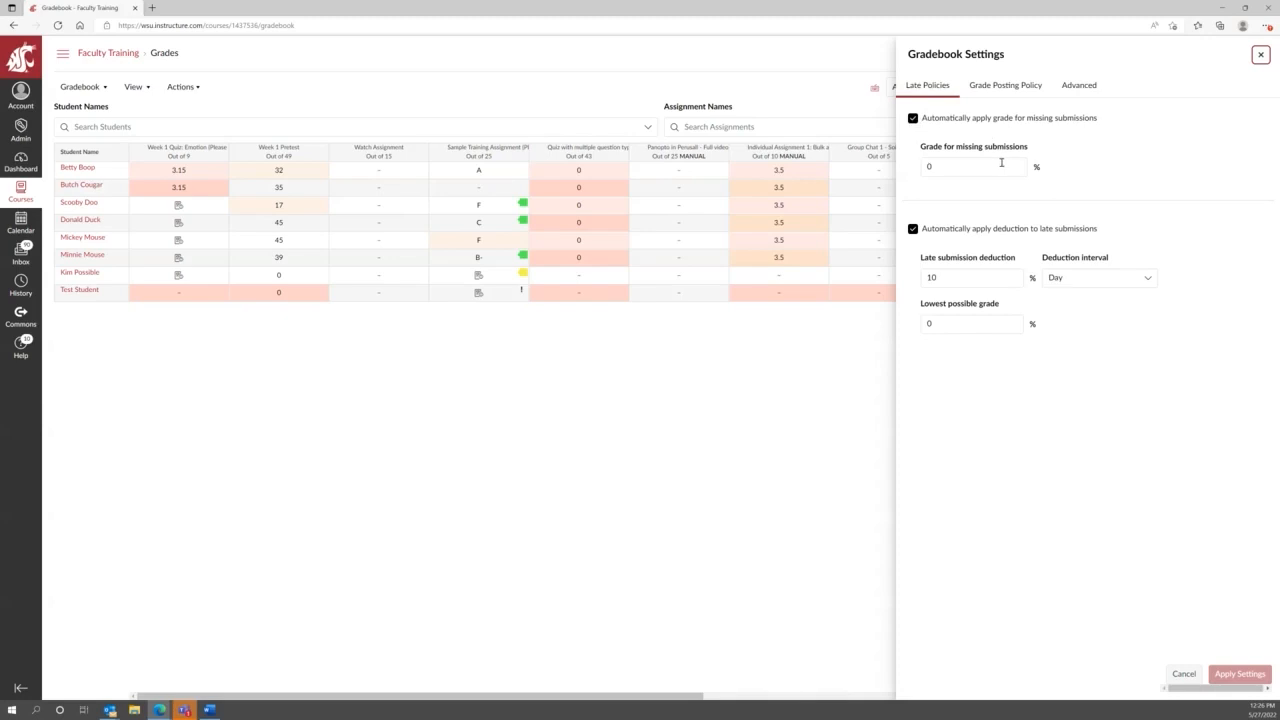
pyautogui.doubleClick(942, 168)
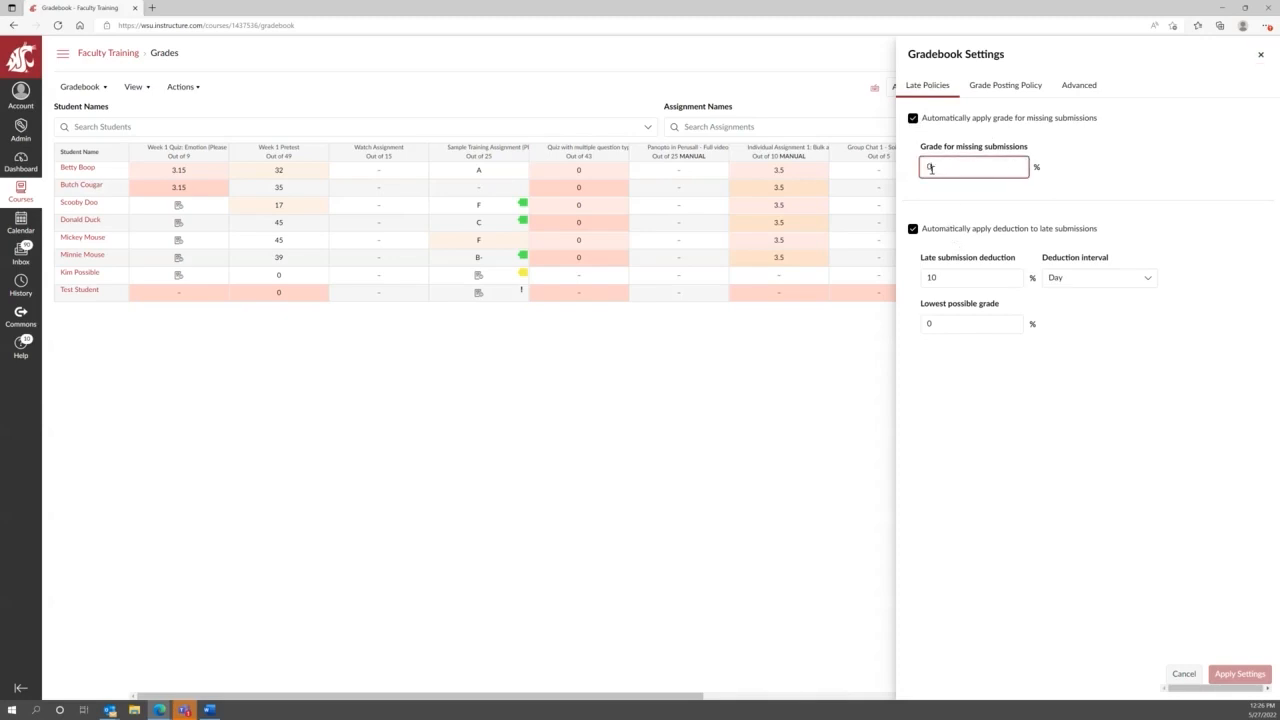
pyautogui.click(1083, 157)
pyautogui.click(941, 282)
pyautogui.moveTo(941, 282); pyautogui.dragTo(930, 283)
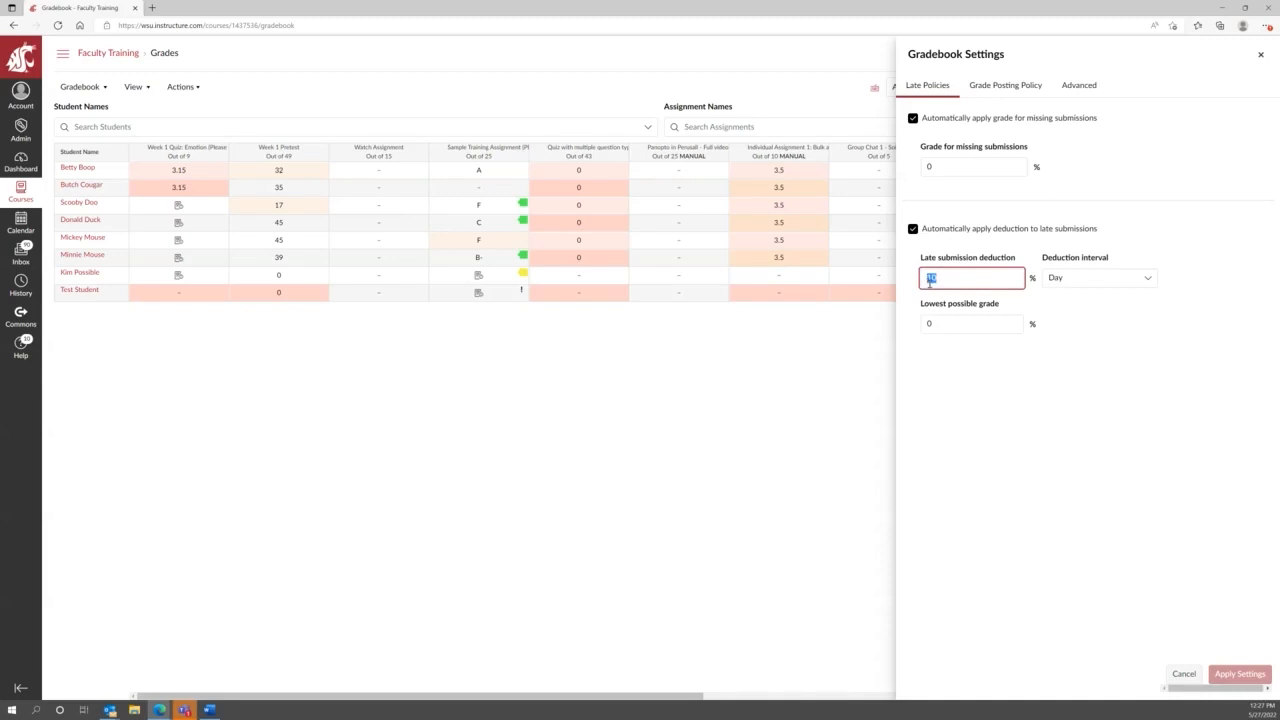
pyautogui.click(1013, 272)
pyautogui.click(1090, 272)
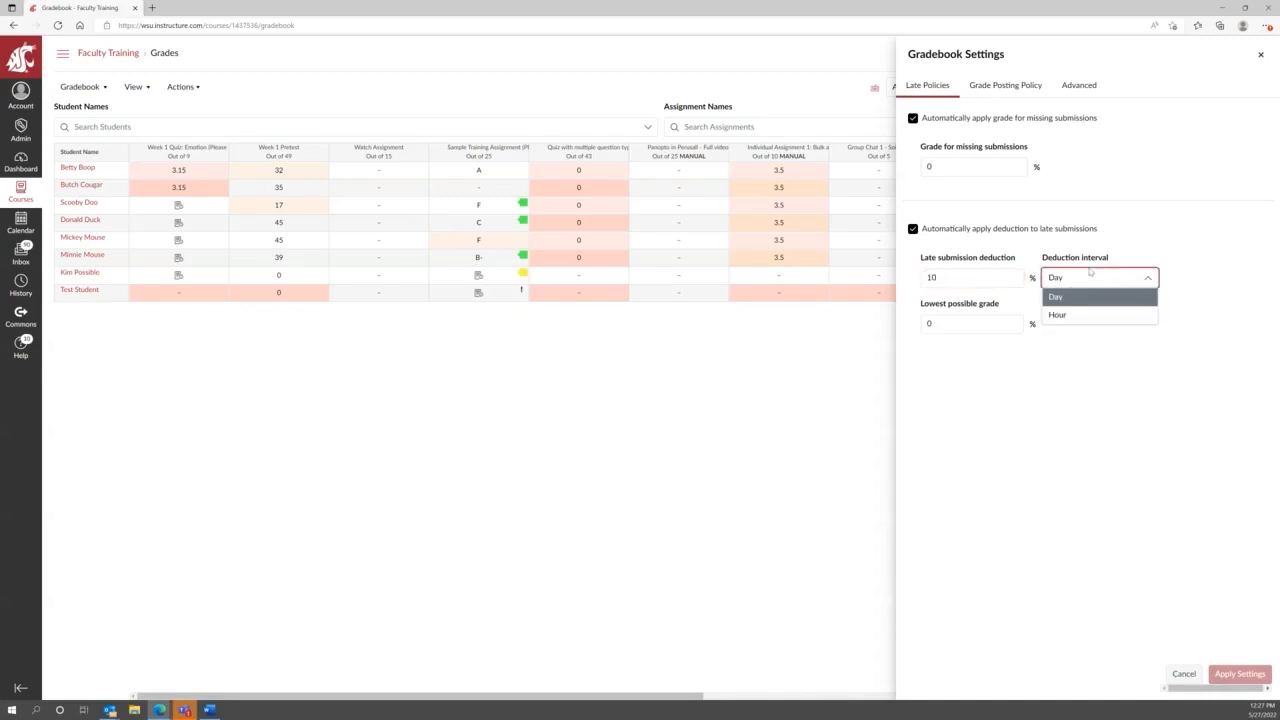
pyautogui.click(1008, 368)
# Try a lowest possible grade of 70% for late submissions and set it back to 0%.
pyautogui.doubleClick(963, 322)
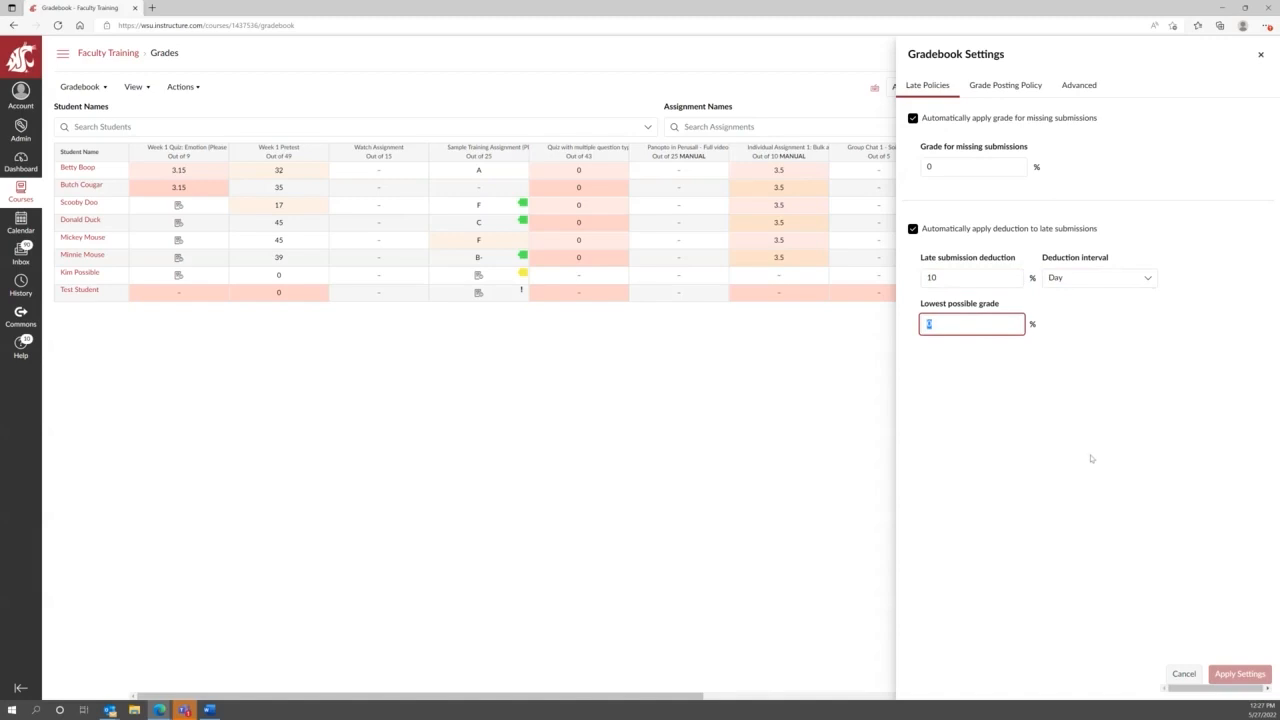
pyautogui.write('70')
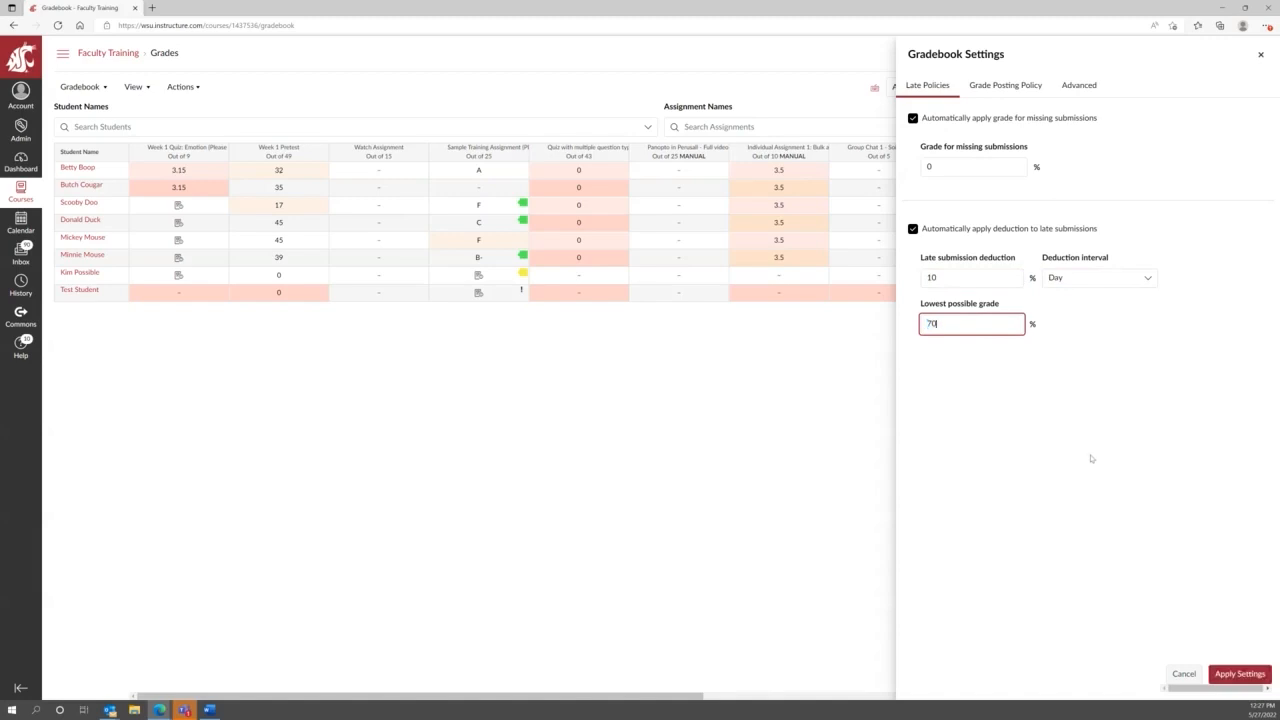
pyautogui.click(1091, 457)
pyautogui.click(957, 323)
pyautogui.moveTo(957, 323); pyautogui.dragTo(912, 330)
pyautogui.write('0')
pyautogui.click(1021, 446)
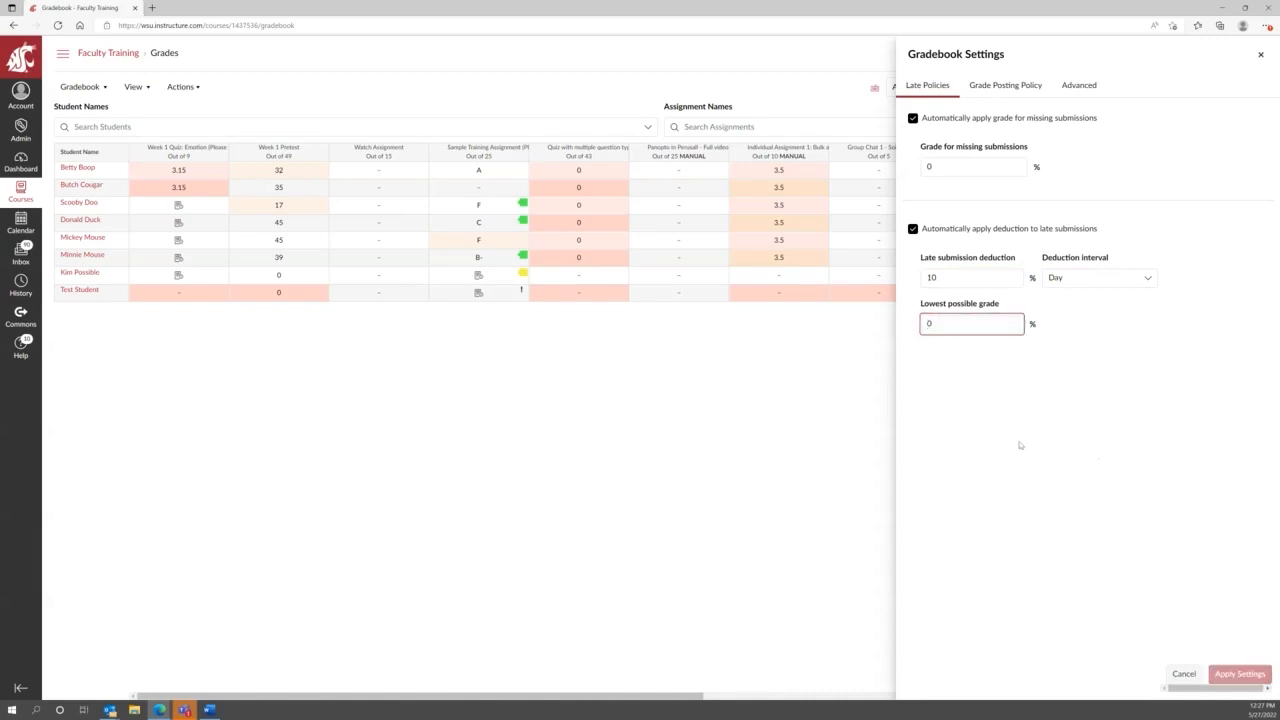
# Inspect the Grade Posting Policy and Advanced settings, and close Gradebook Settings without applying changes.
pyautogui.click(982, 88)
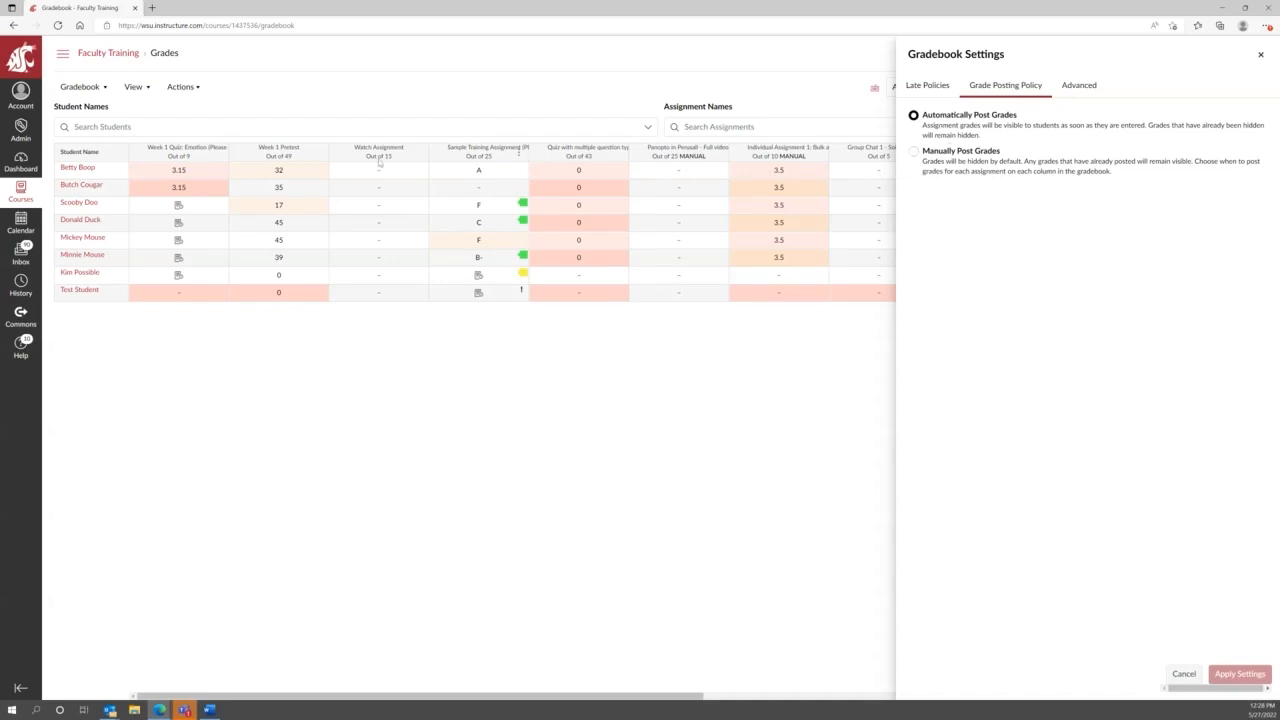
pyautogui.click(1080, 88)
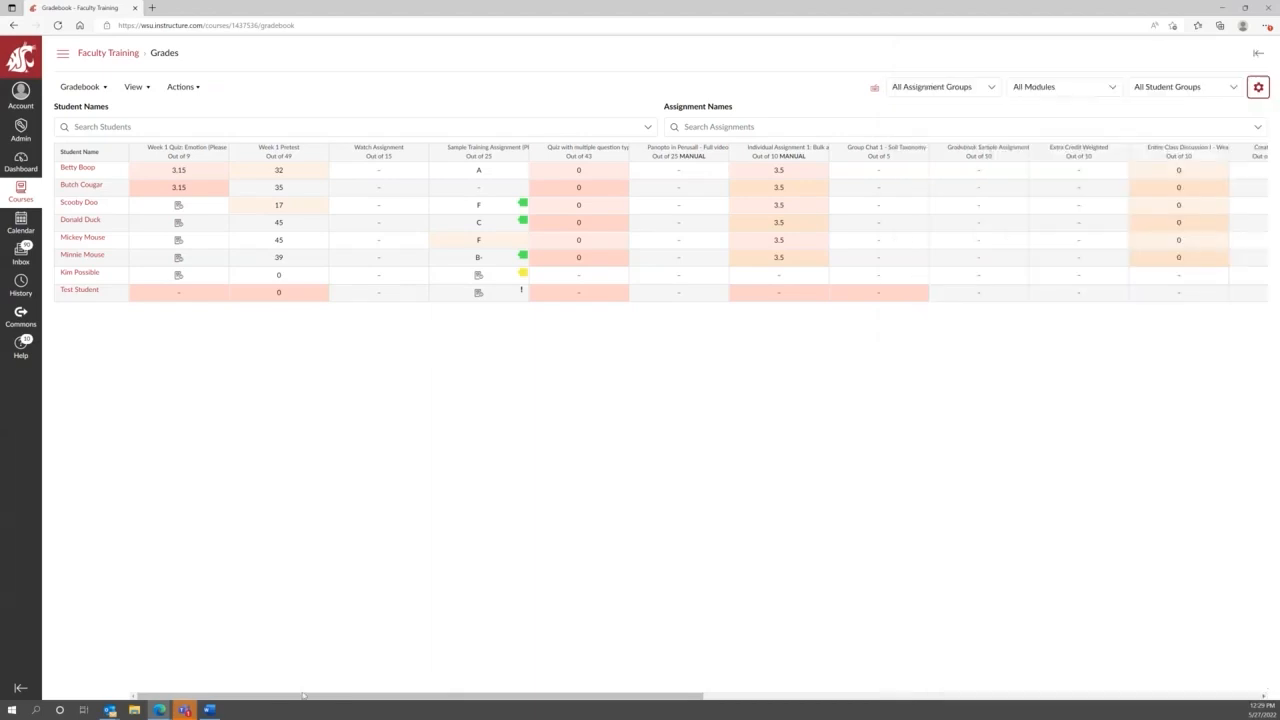
# Inspect the Total and Override columns, opening the second student's Override cell and leaving it blank.
pyautogui.moveTo(321, 696); pyautogui.dragTo(961, 690)
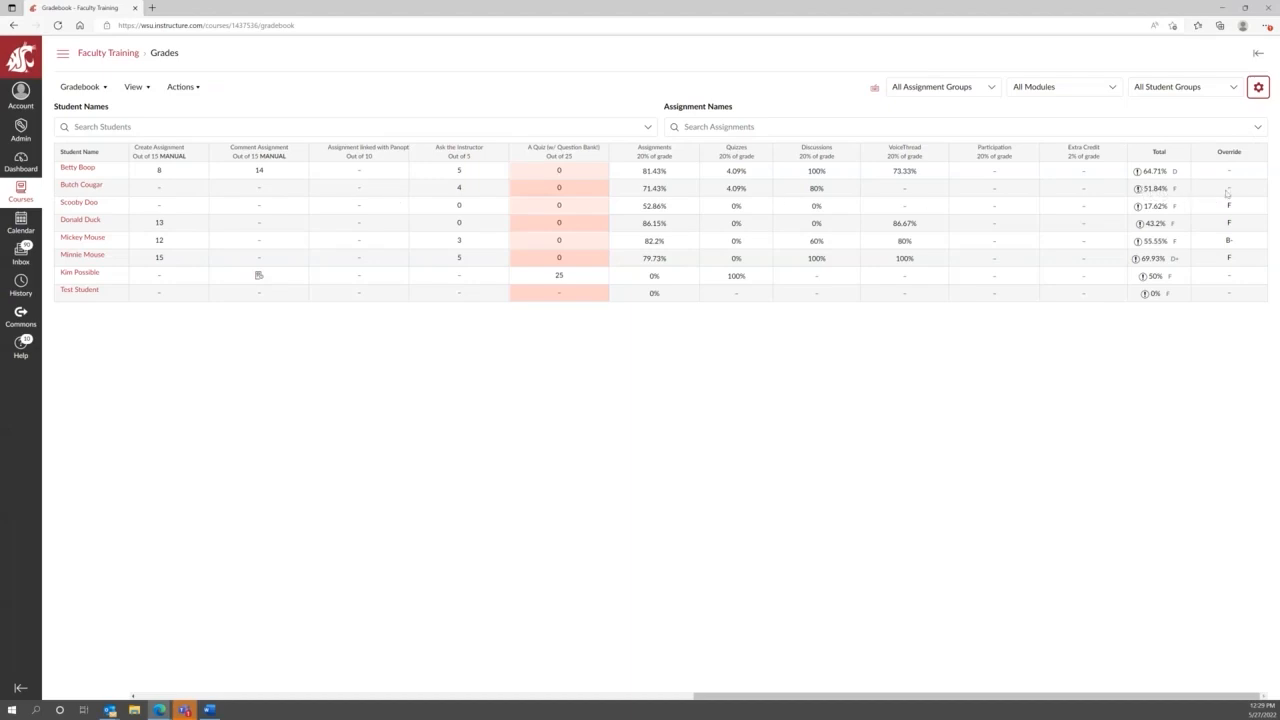
pyautogui.click(1231, 190)
pyautogui.click(1222, 190)
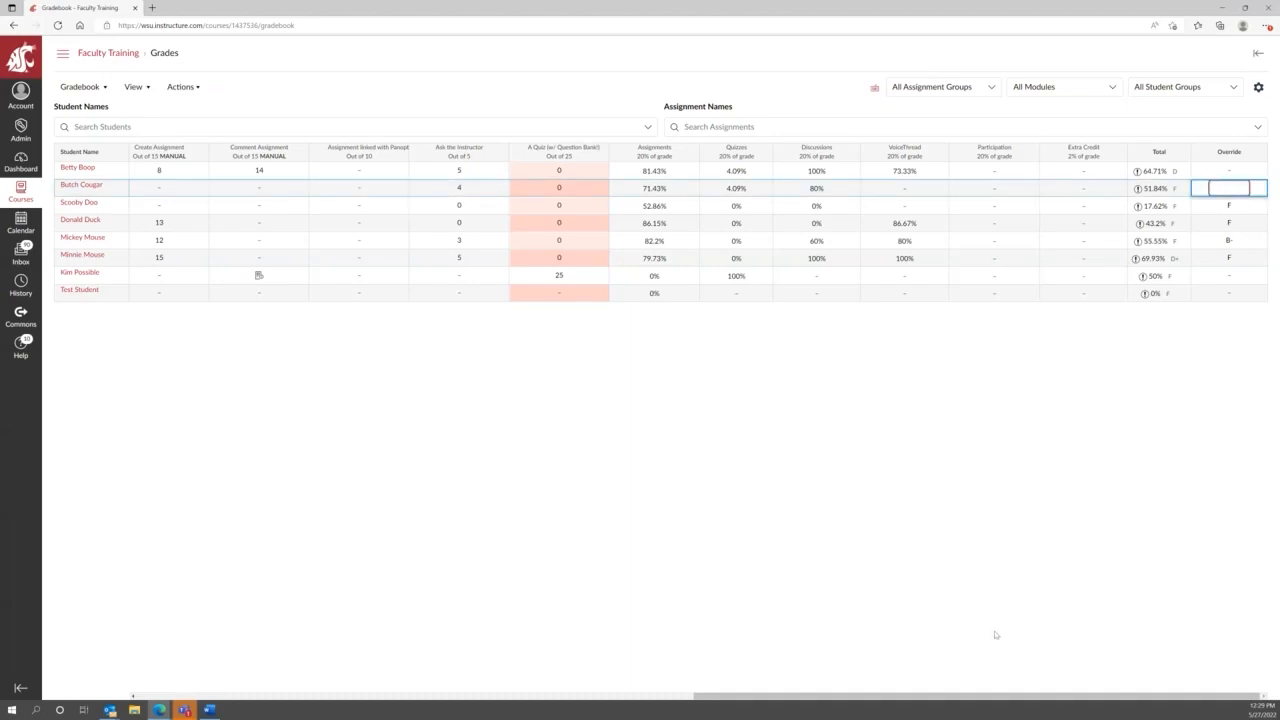
pyautogui.click(1043, 532)
# Examine the column options of the Sample Training Assignment, including its Sort by choices, without selecting any.
pyautogui.moveTo(737, 697); pyautogui.dragTo(177, 697)
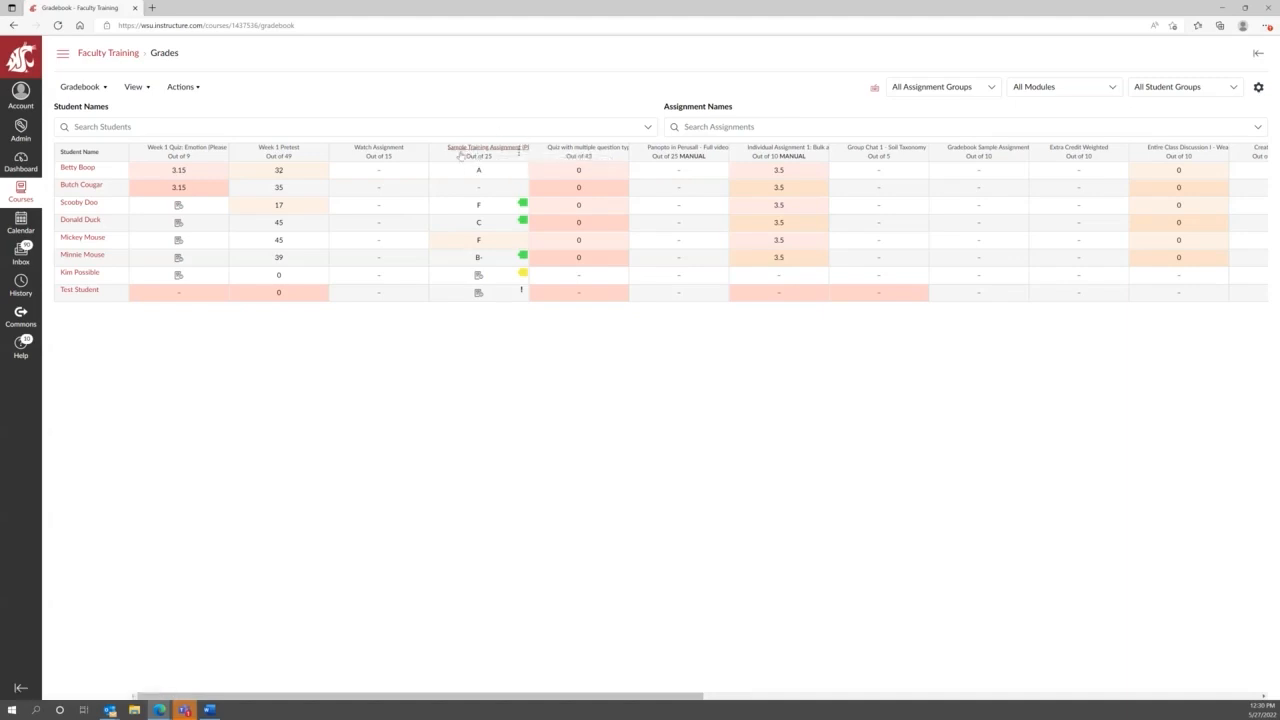
pyautogui.click(519, 153)
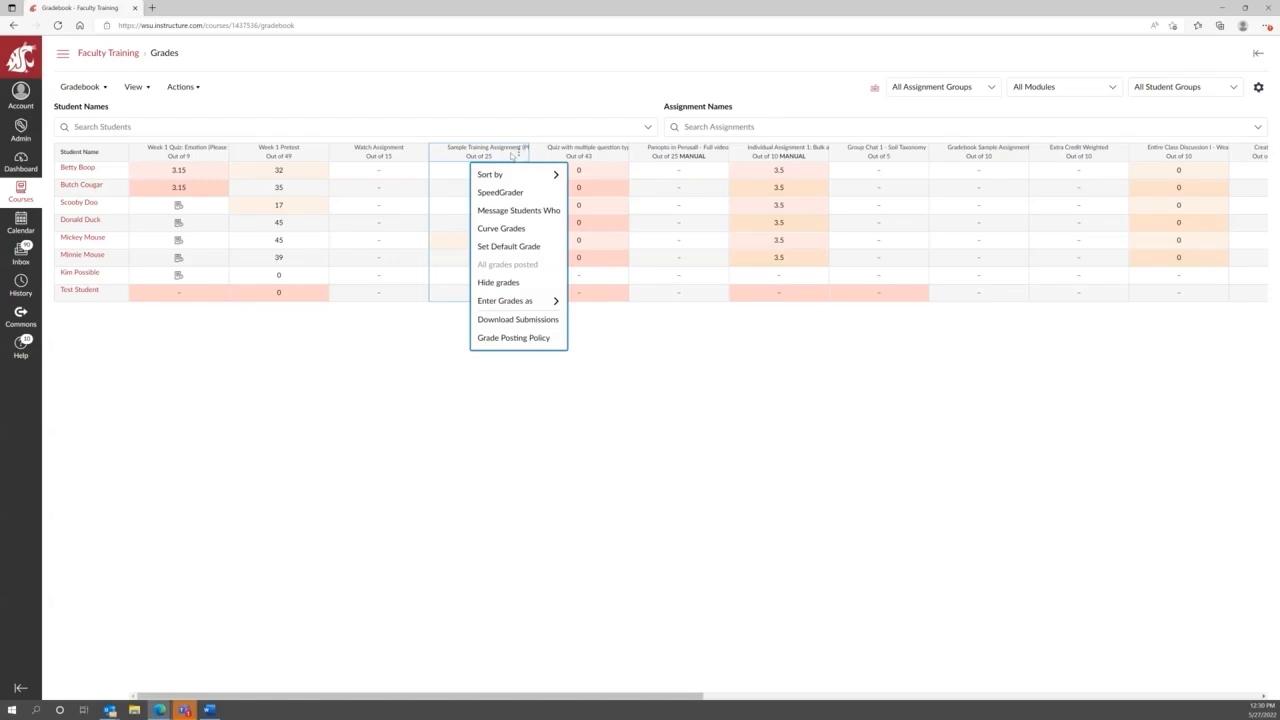
pyautogui.moveTo(509, 173)
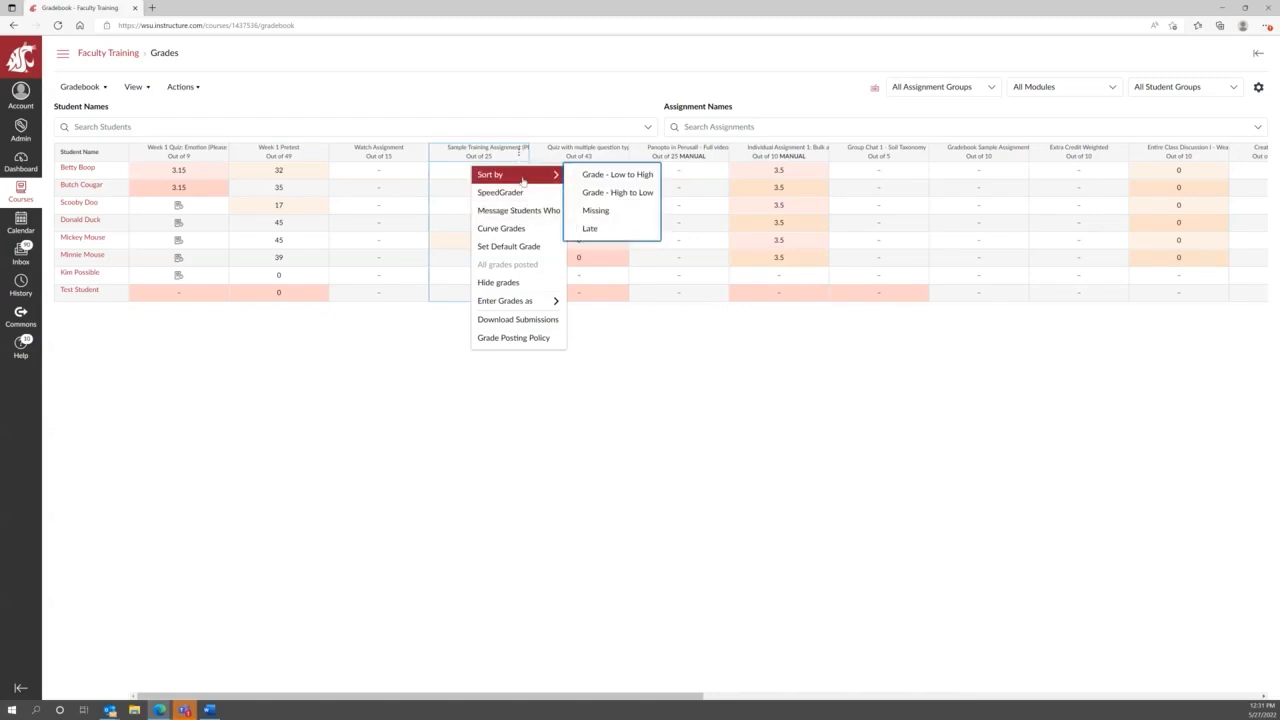
pyautogui.click(379, 399)
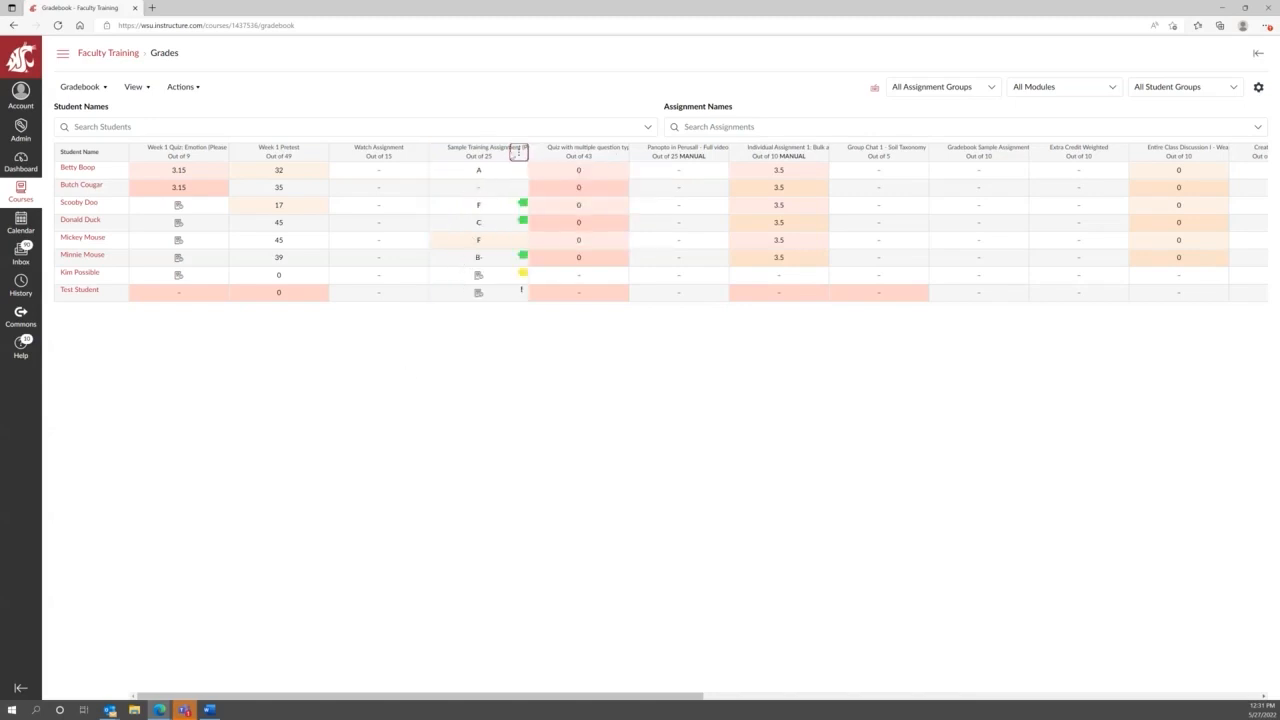
# Sort the Gradebook by missing submissions for the Sample Training Assignment.
pyautogui.click(518, 152)
pyautogui.moveTo(514, 176)
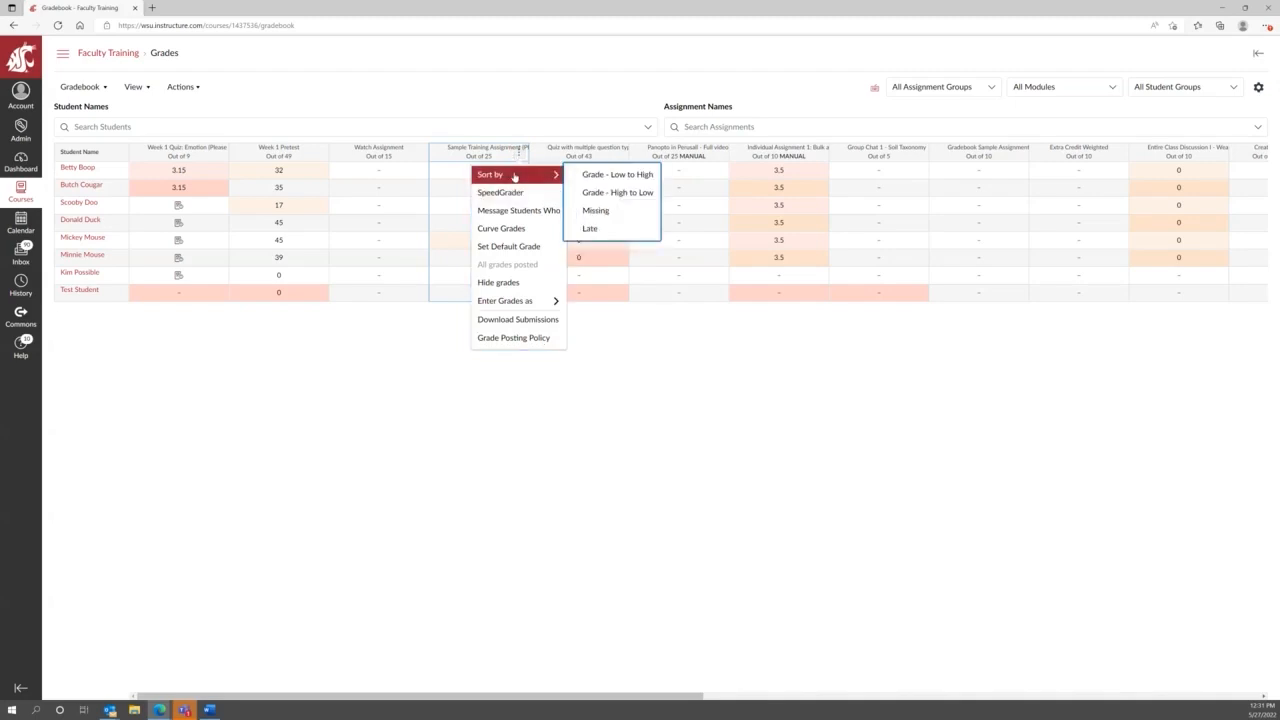
pyautogui.click(593, 212)
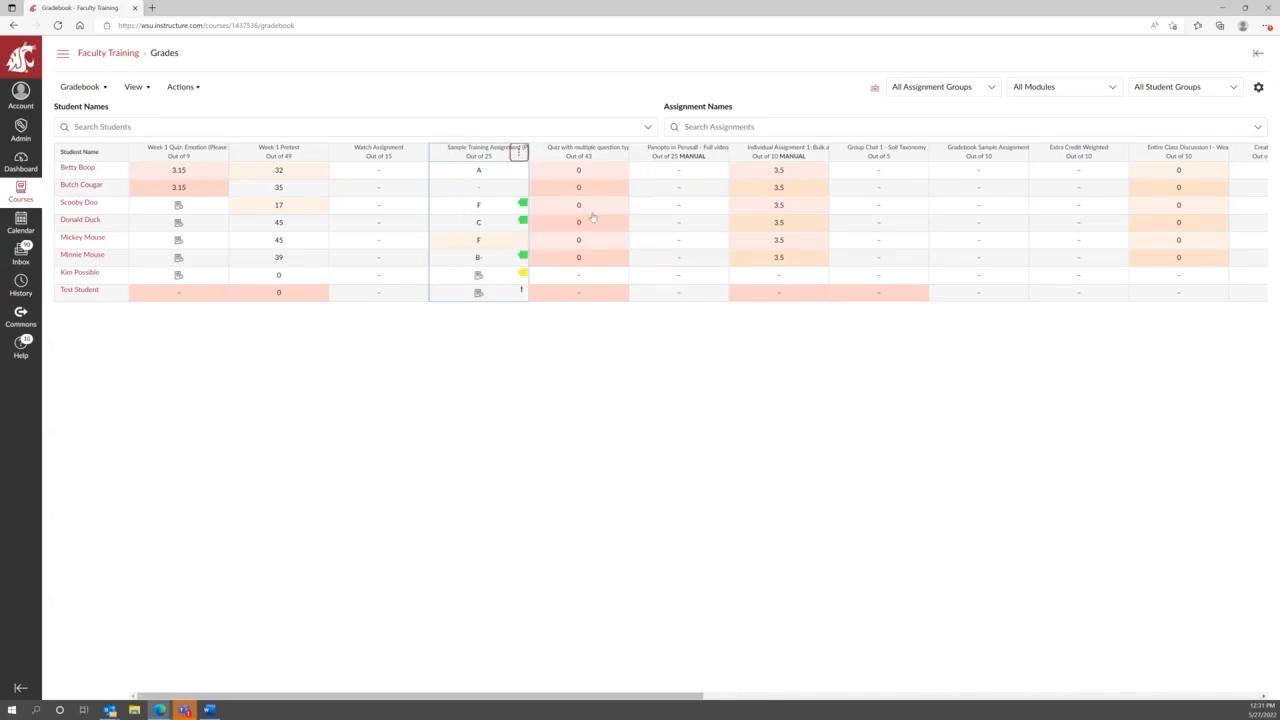
pyautogui.click(526, 394)
# Open Message Students Who for the Sample Training Assignment and examine its recipients, subject and message field for students who haven't submitted yet.
pyautogui.click(520, 155)
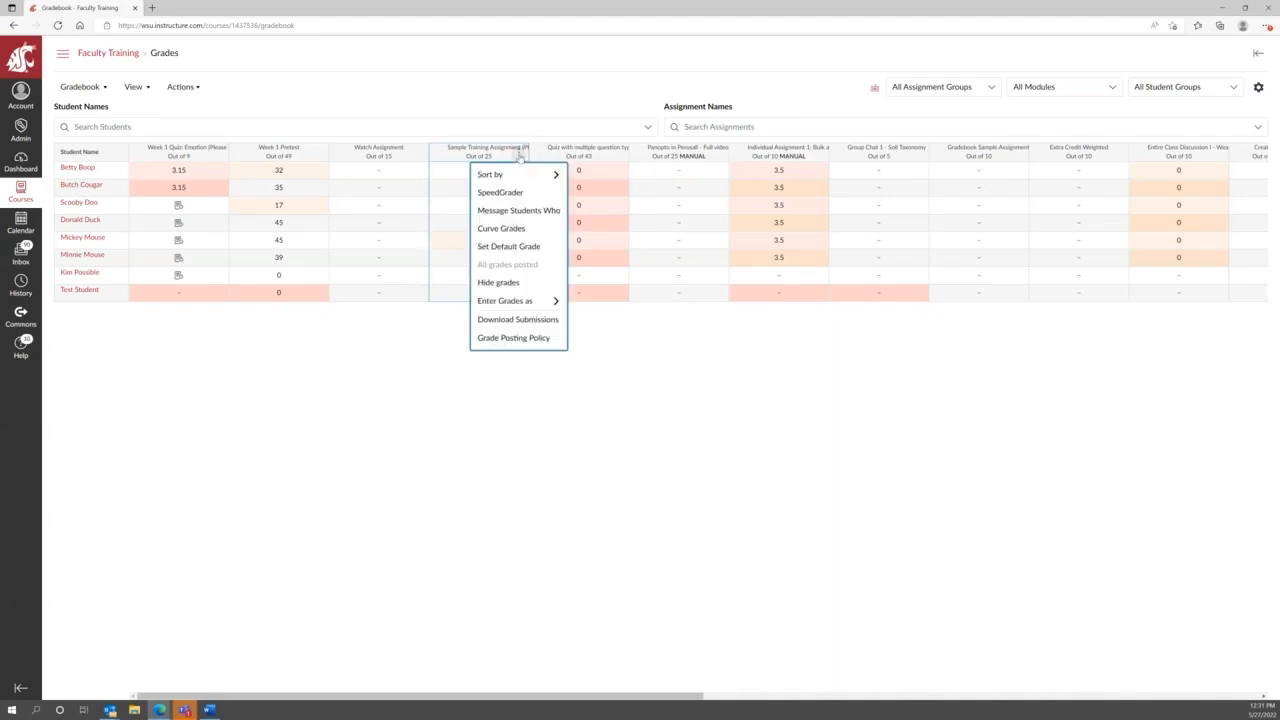
pyautogui.click(521, 211)
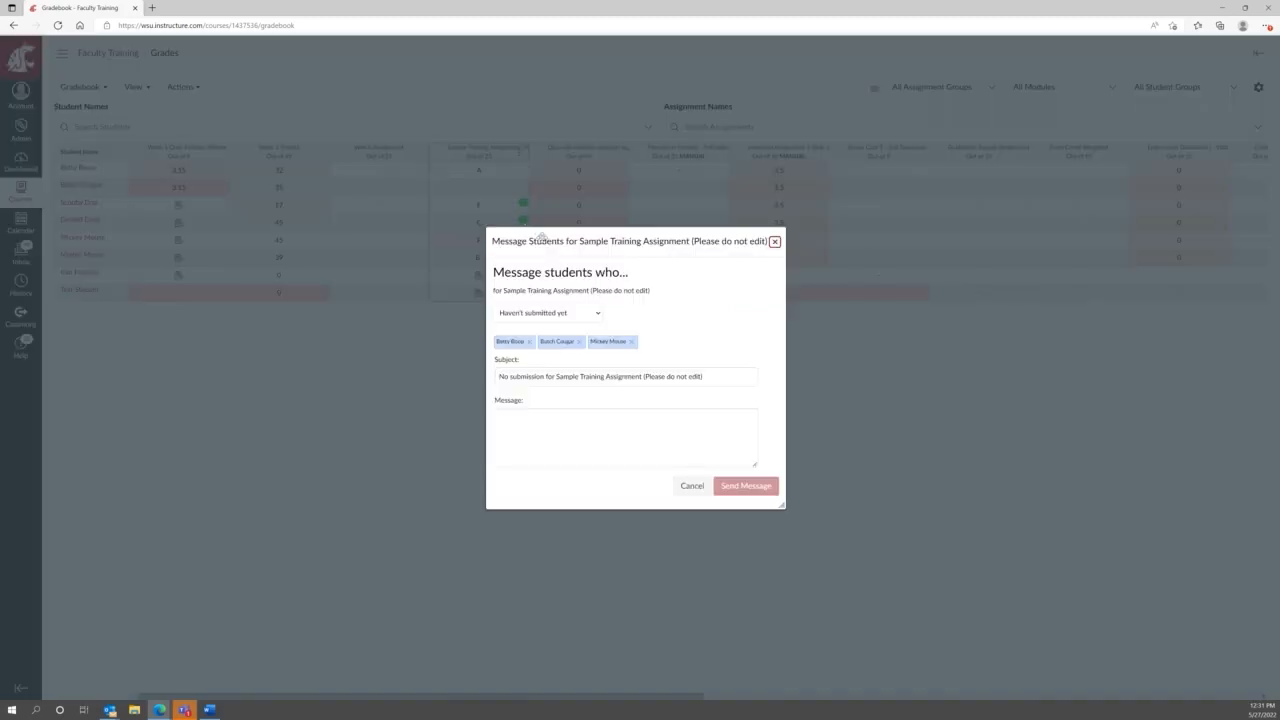
pyautogui.moveTo(537, 235); pyautogui.dragTo(578, 122)
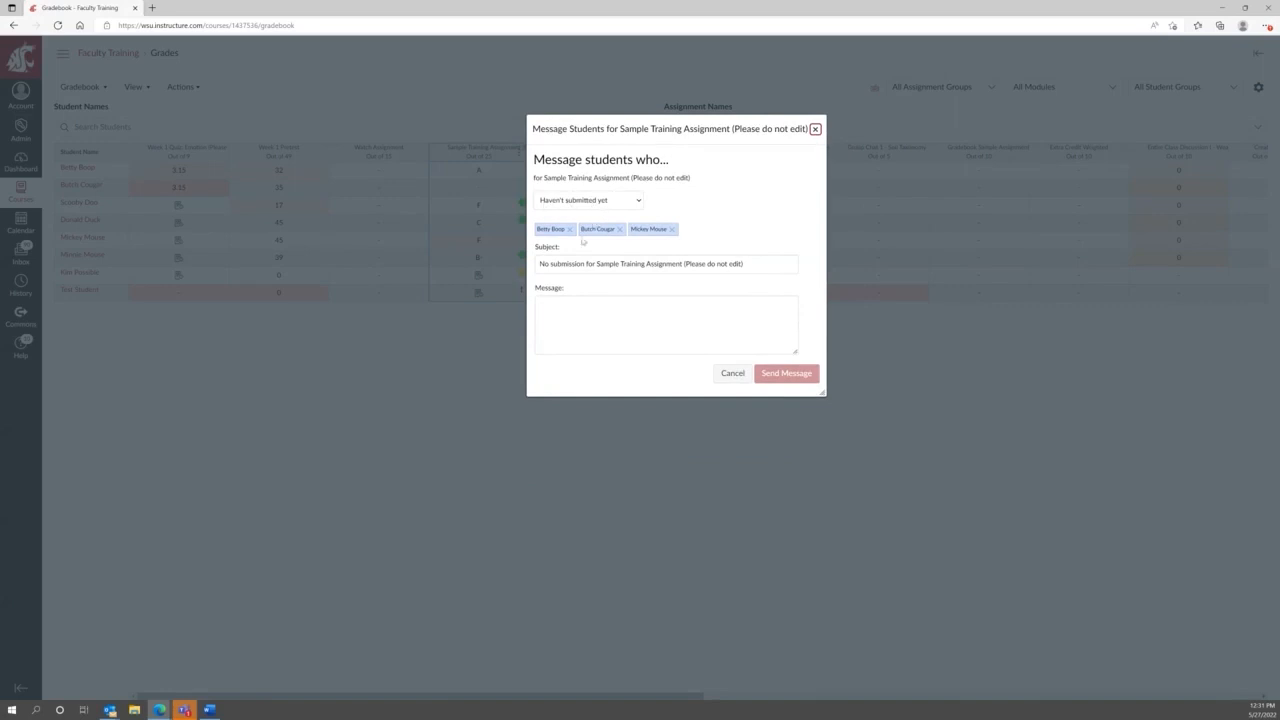
pyautogui.moveTo(539, 265); pyautogui.dragTo(776, 267)
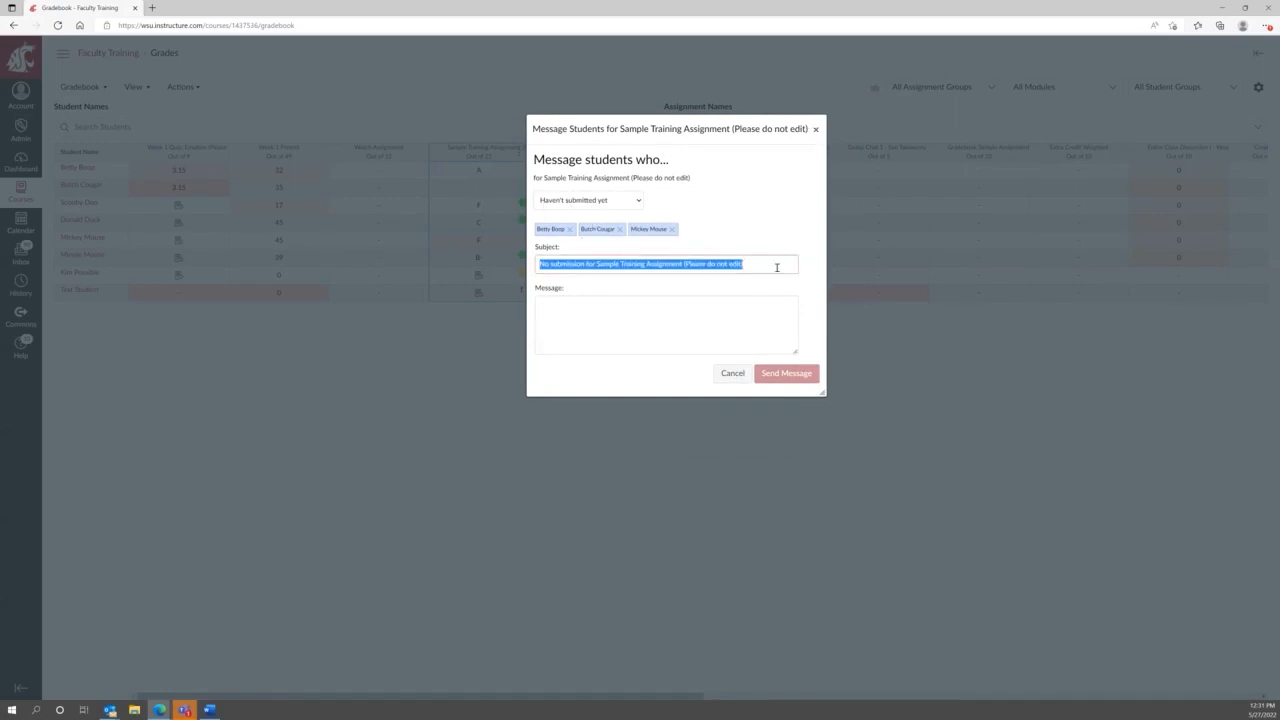
pyautogui.click(569, 305)
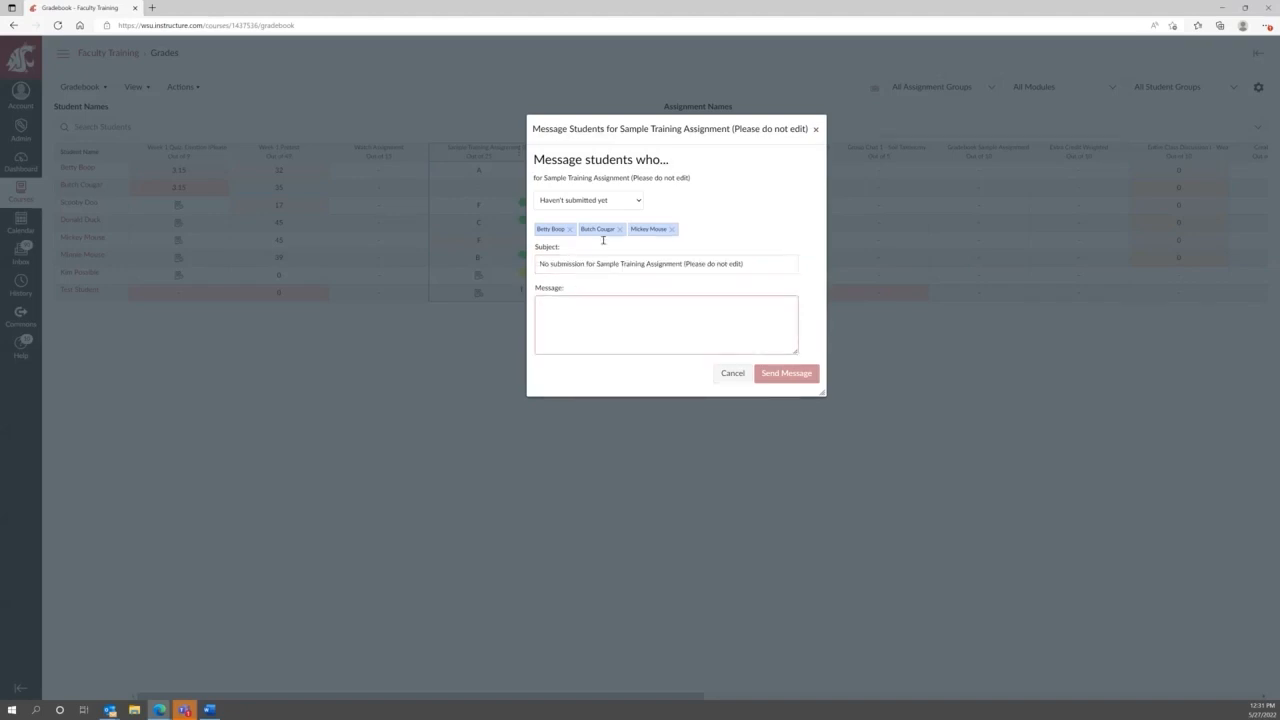
# Target the message at students who scored less than 70 on the Sample Training Assignment.
pyautogui.click(639, 203)
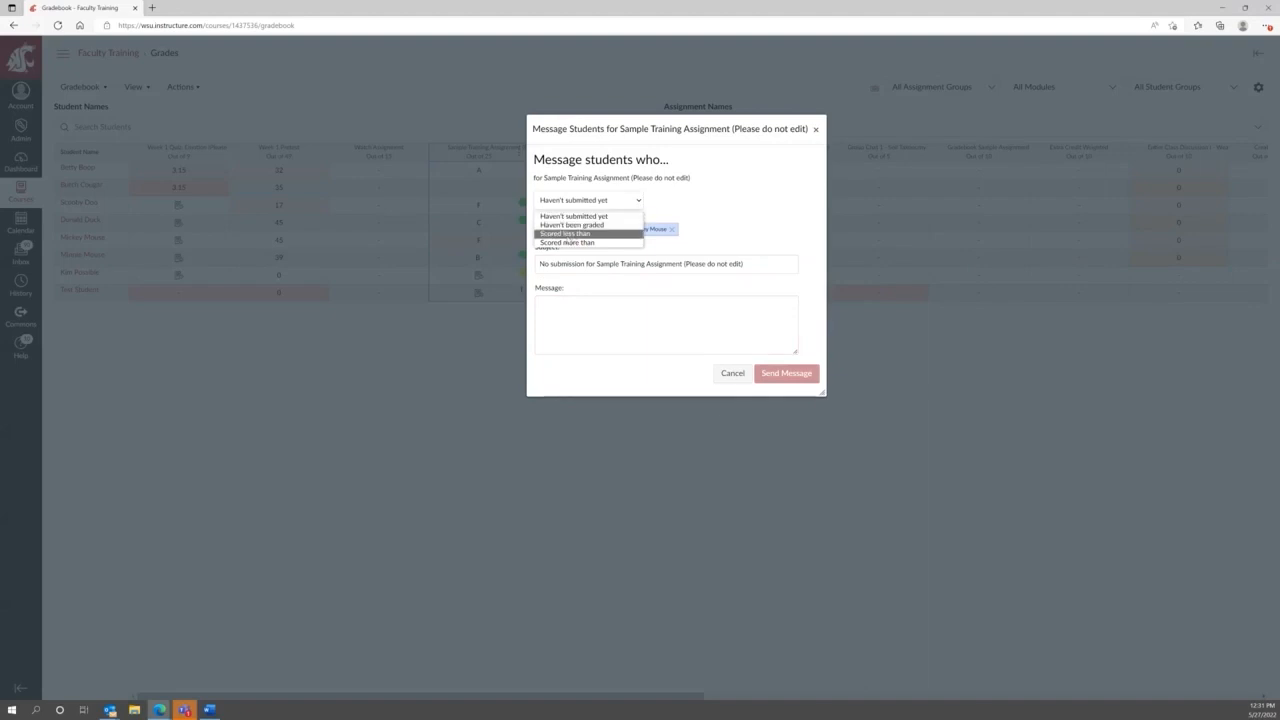
pyautogui.click(568, 235)
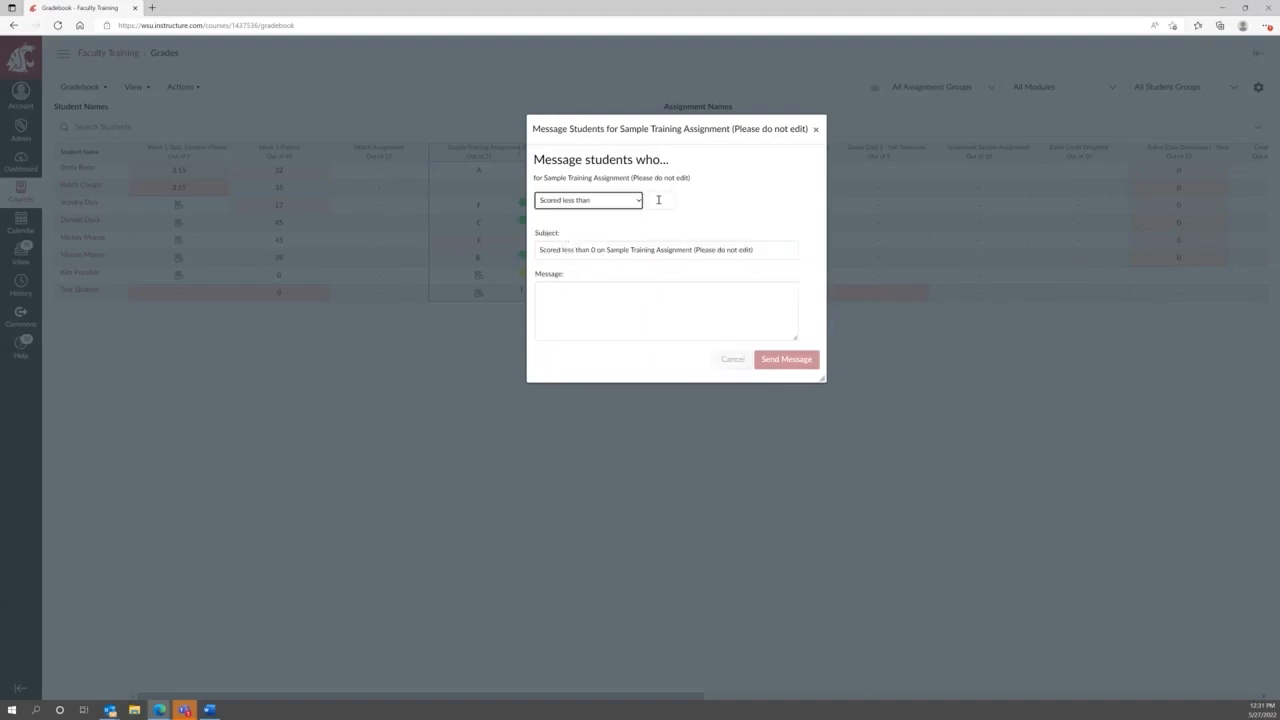
pyautogui.write('7')
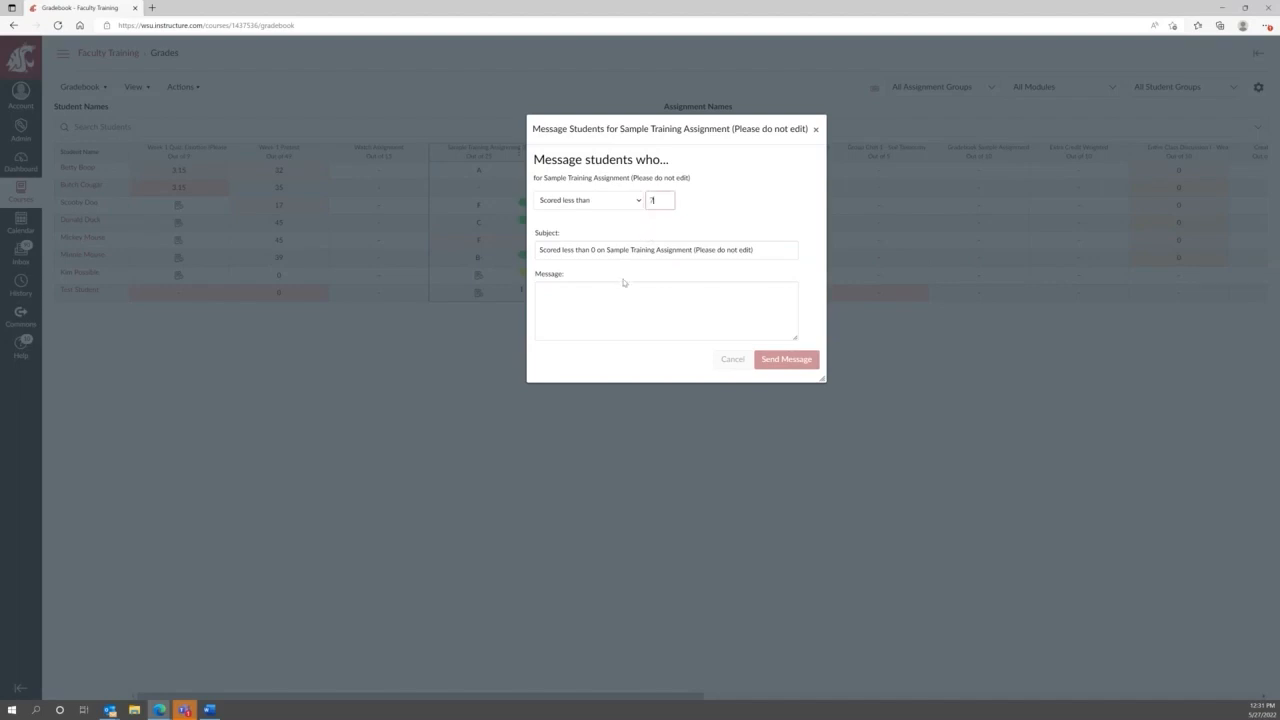
pyautogui.write('0')
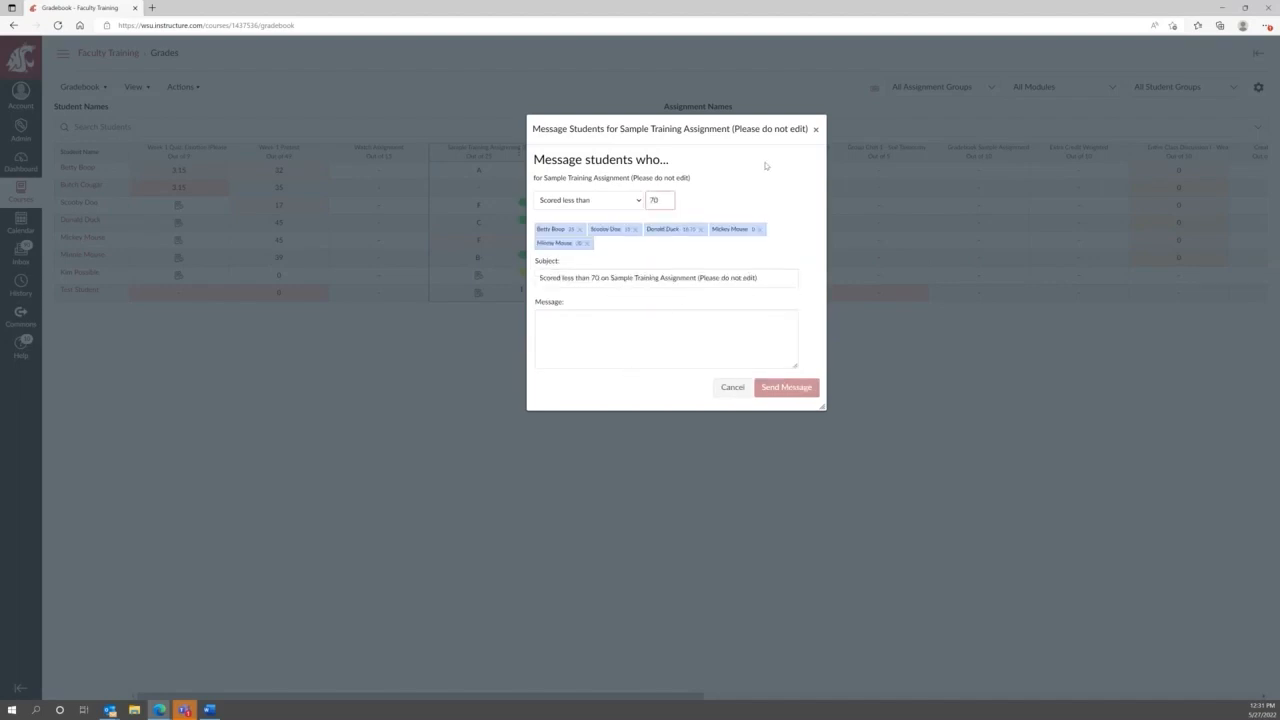
pyautogui.click(762, 184)
# Raise the message's score threshold to 90 and switch the recipient criterion to Scored more than.
pyautogui.doubleClick(654, 200)
pyautogui.write('90')
pyautogui.moveTo(664, 201); pyautogui.dragTo(636, 202)
pyautogui.click(638, 200)
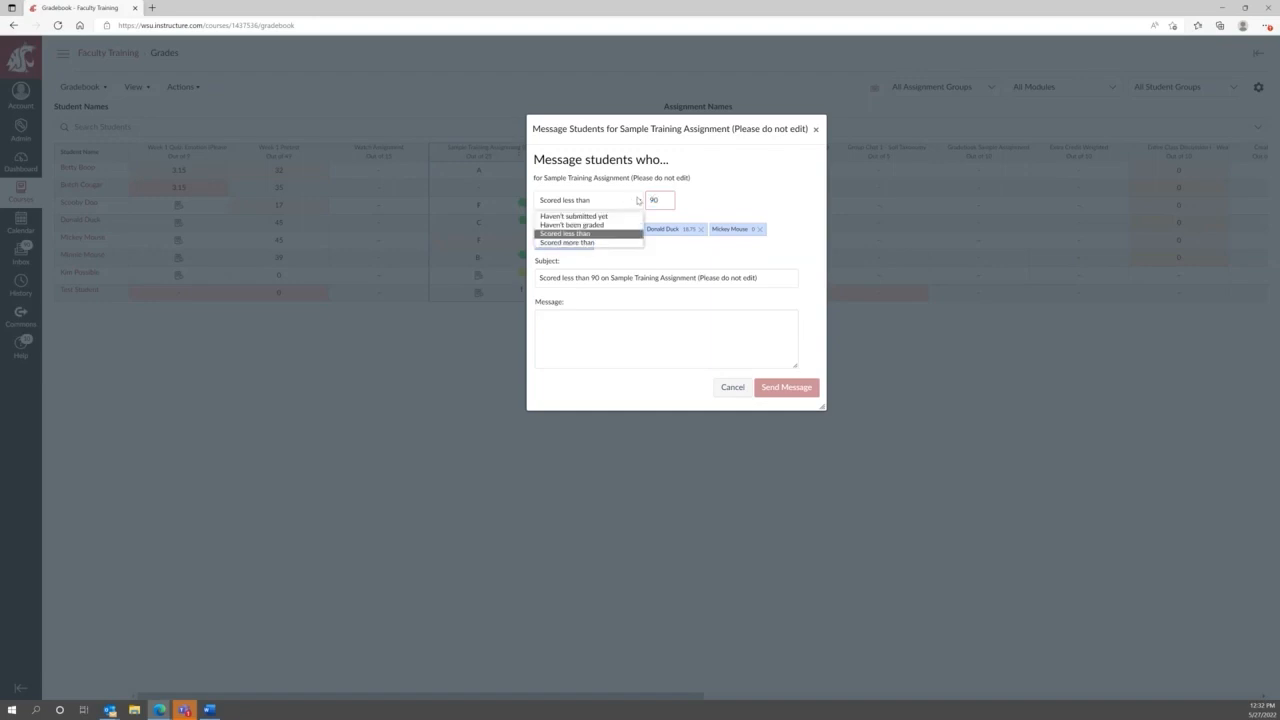
pyautogui.click(592, 243)
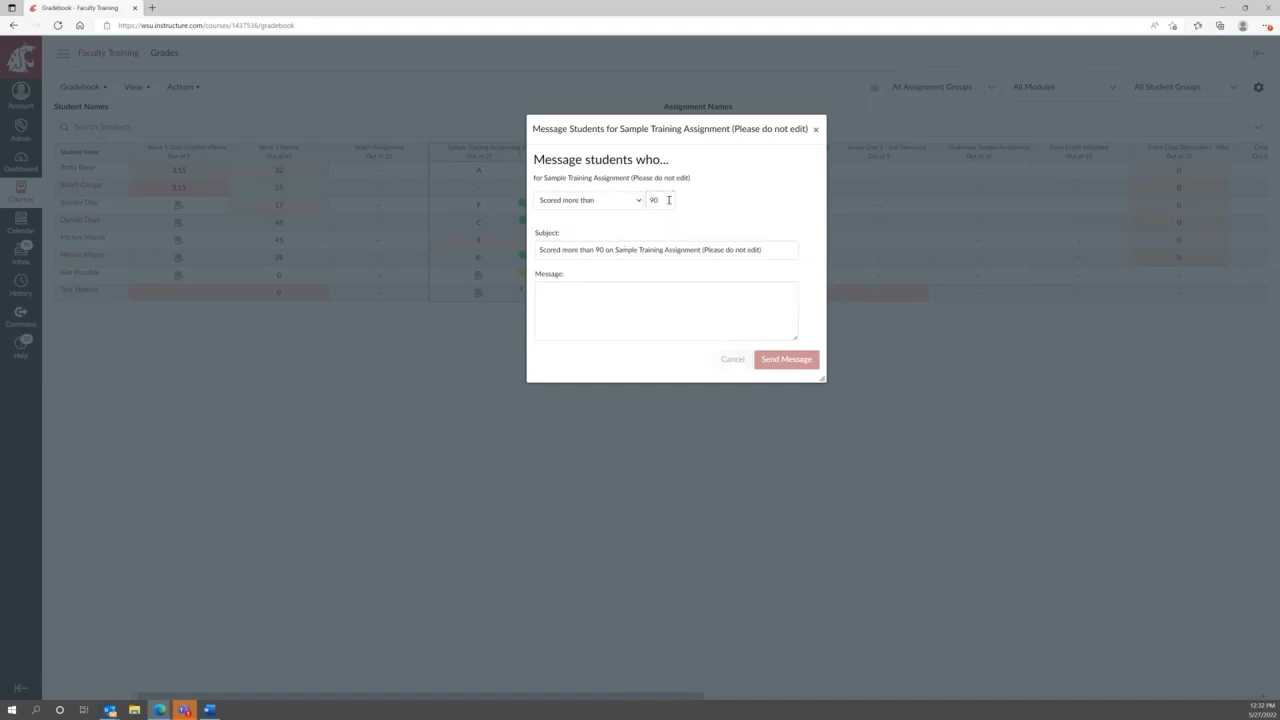
pyautogui.moveTo(669, 201); pyautogui.dragTo(623, 189)
pyautogui.click(712, 193)
# Target the message at students who haven't been graded, and cancel it without sending.
pyautogui.click(639, 201)
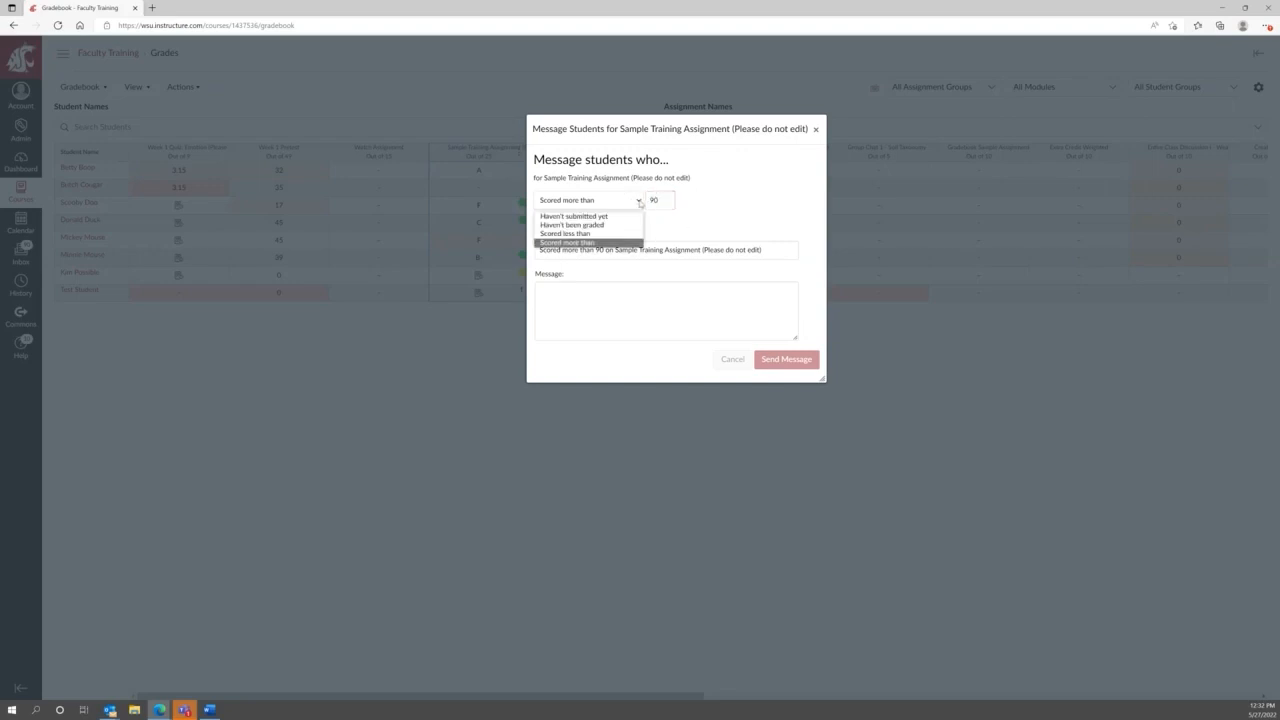
pyautogui.click(590, 225)
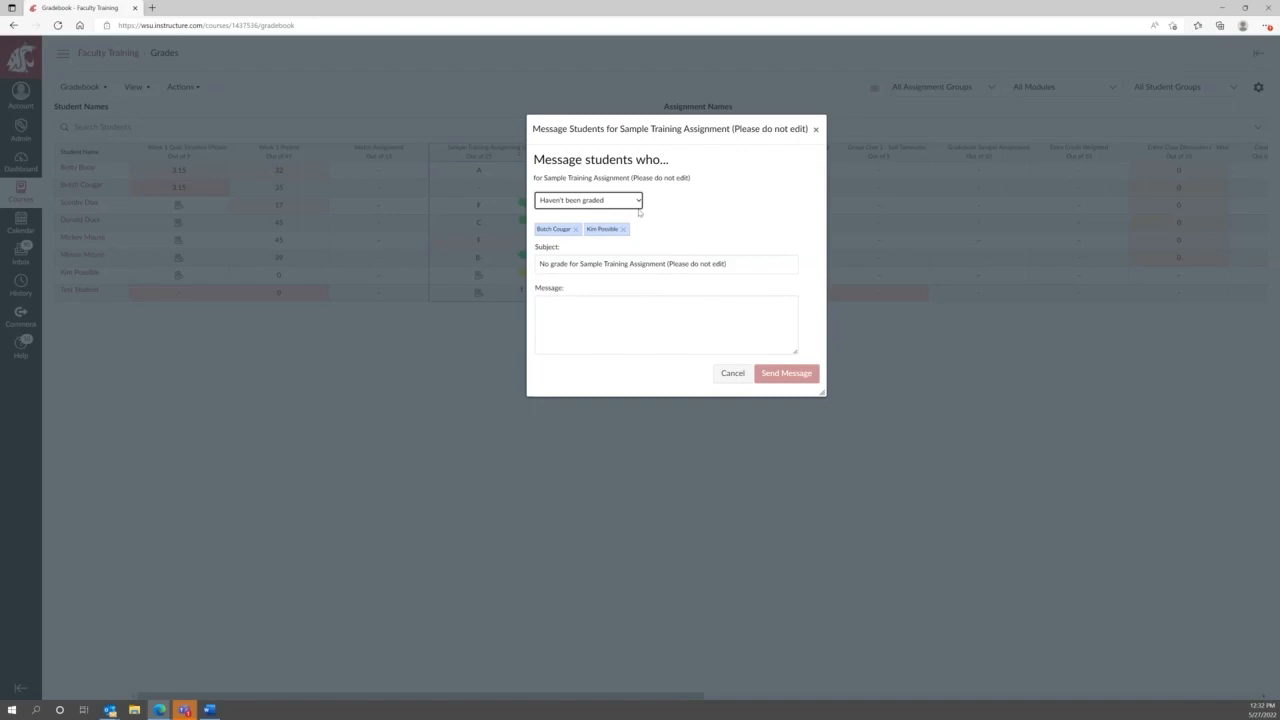
pyautogui.click(614, 325)
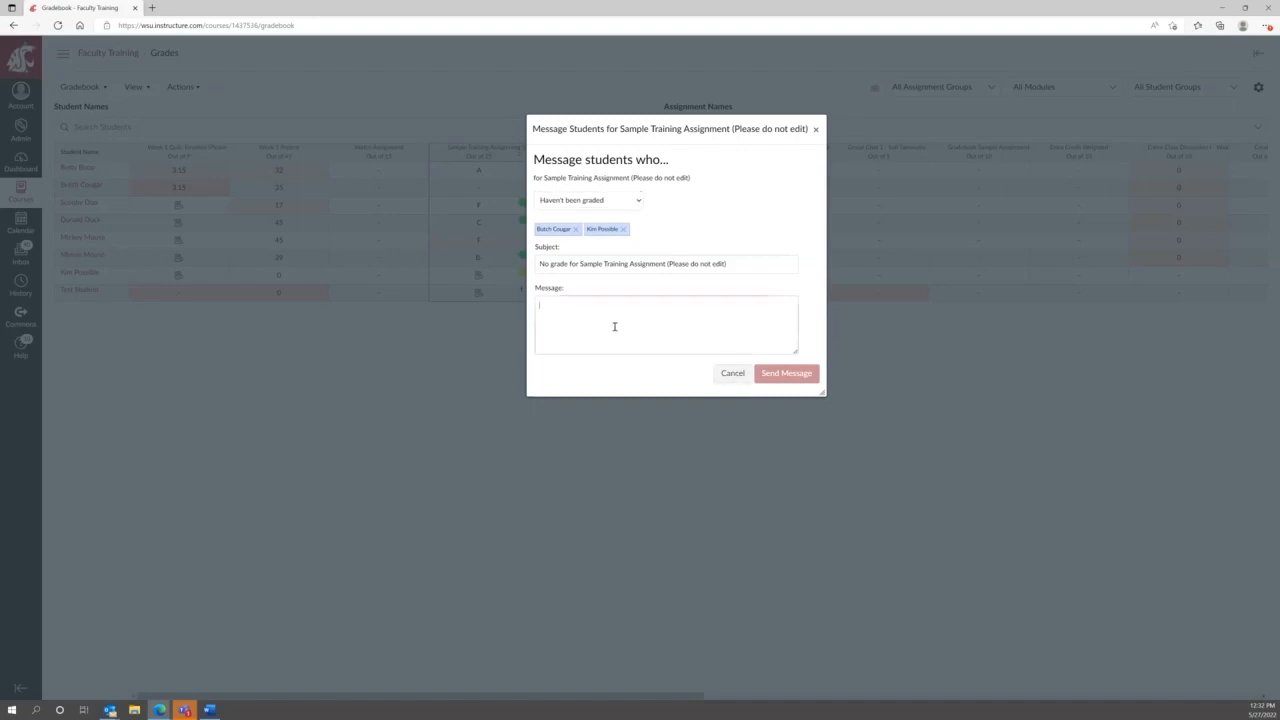
pyautogui.click(730, 373)
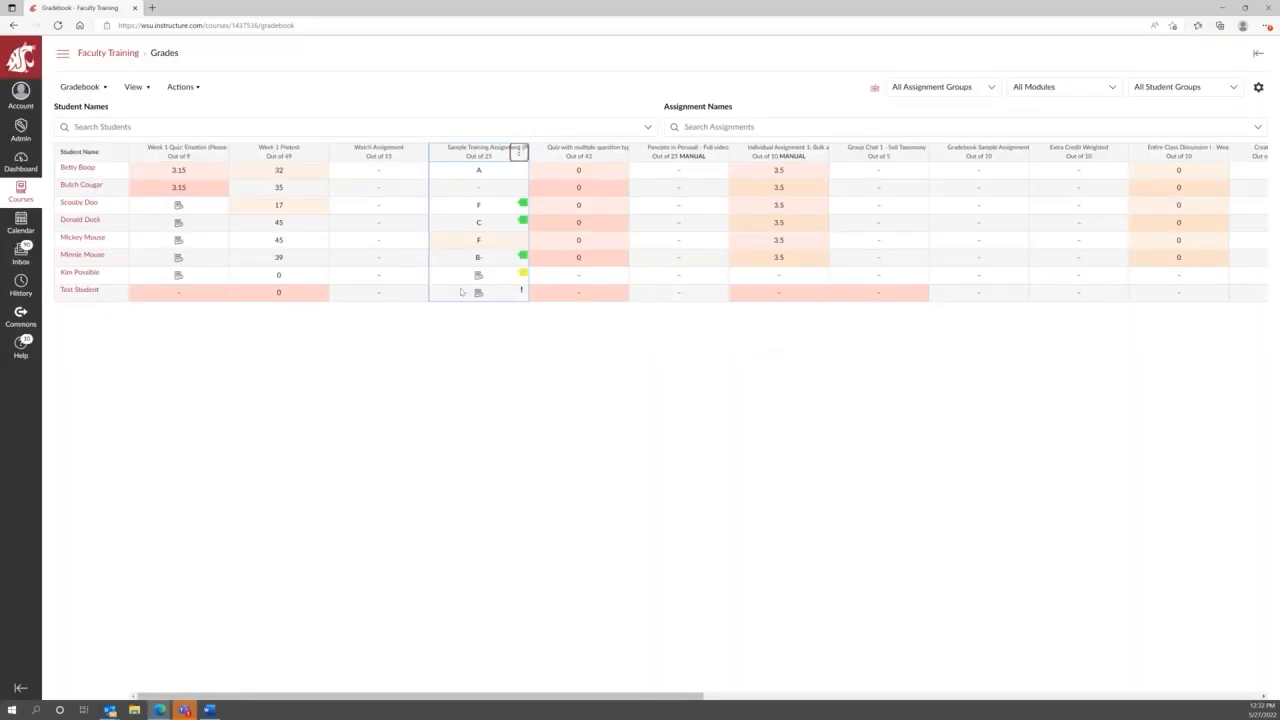
# Review the Curve Grades settings for the Sample Training Assignment and close them without curving.
pyautogui.click(518, 152)
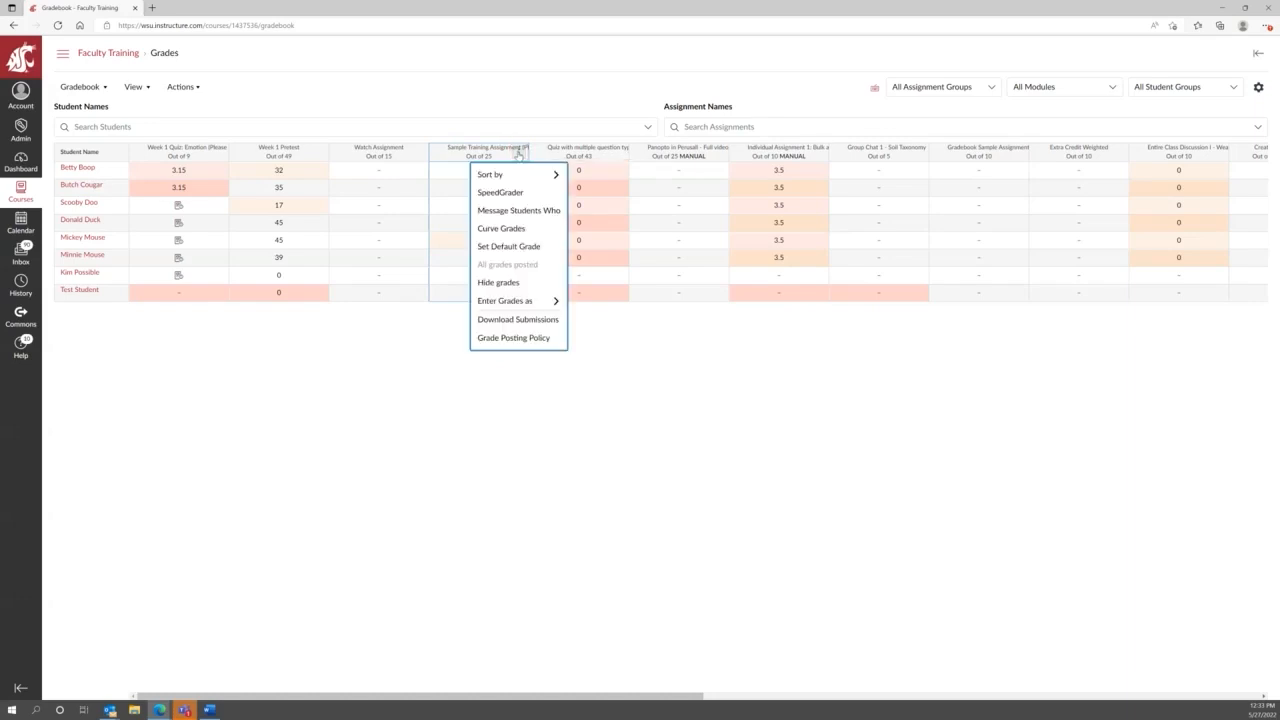
pyautogui.click(508, 233)
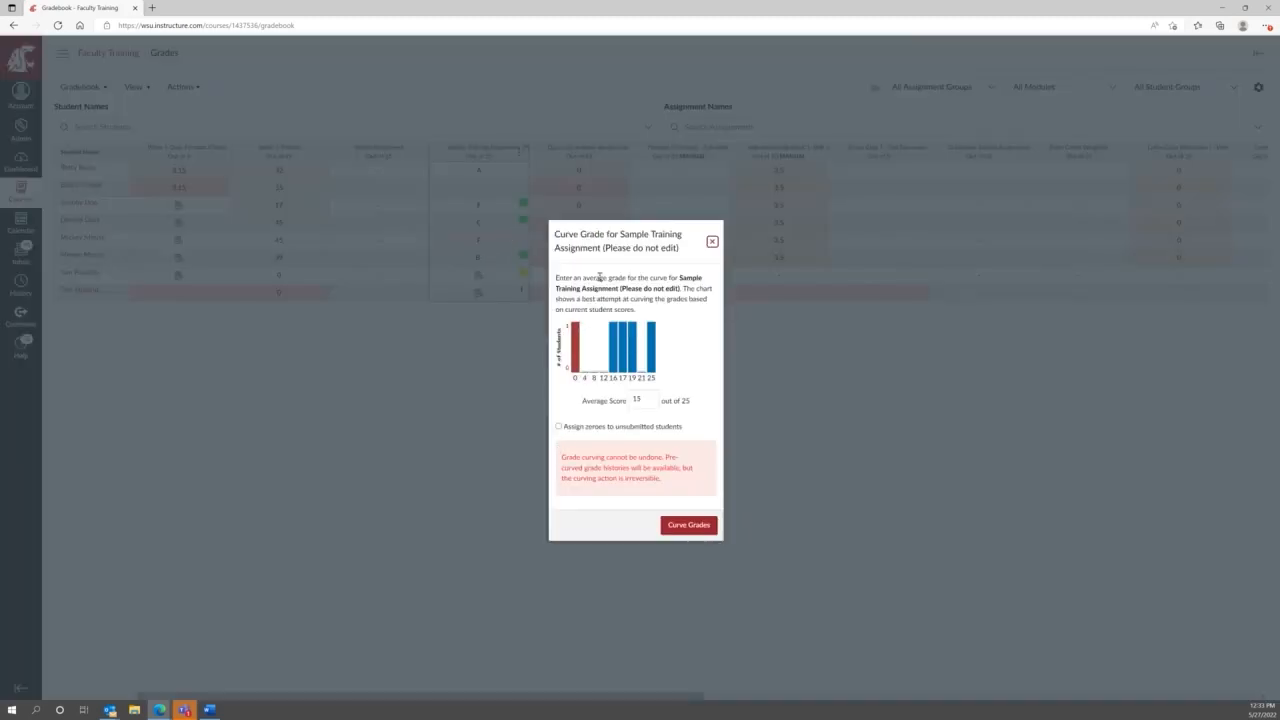
pyautogui.click(712, 241)
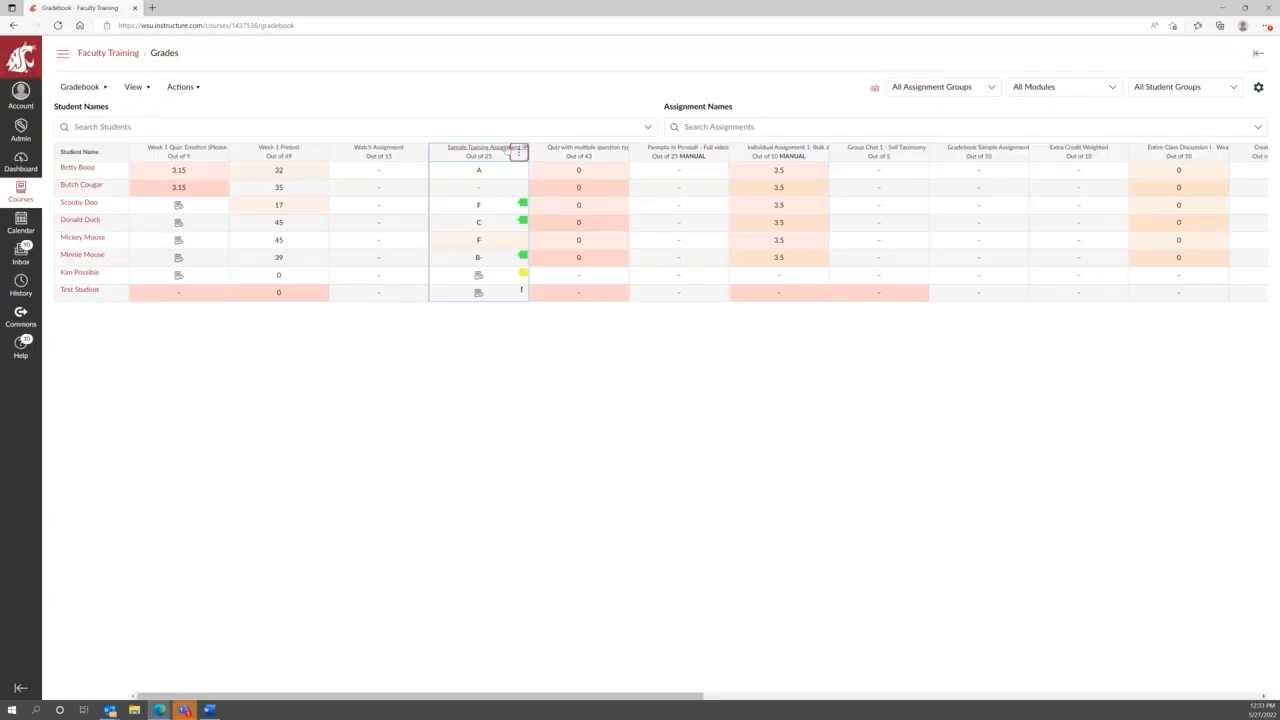
# Examine the Sample Training Assignment's column options through Grade Posting Policy, and the Gradebook's import, export and SIS sync actions.
pyautogui.click(518, 151)
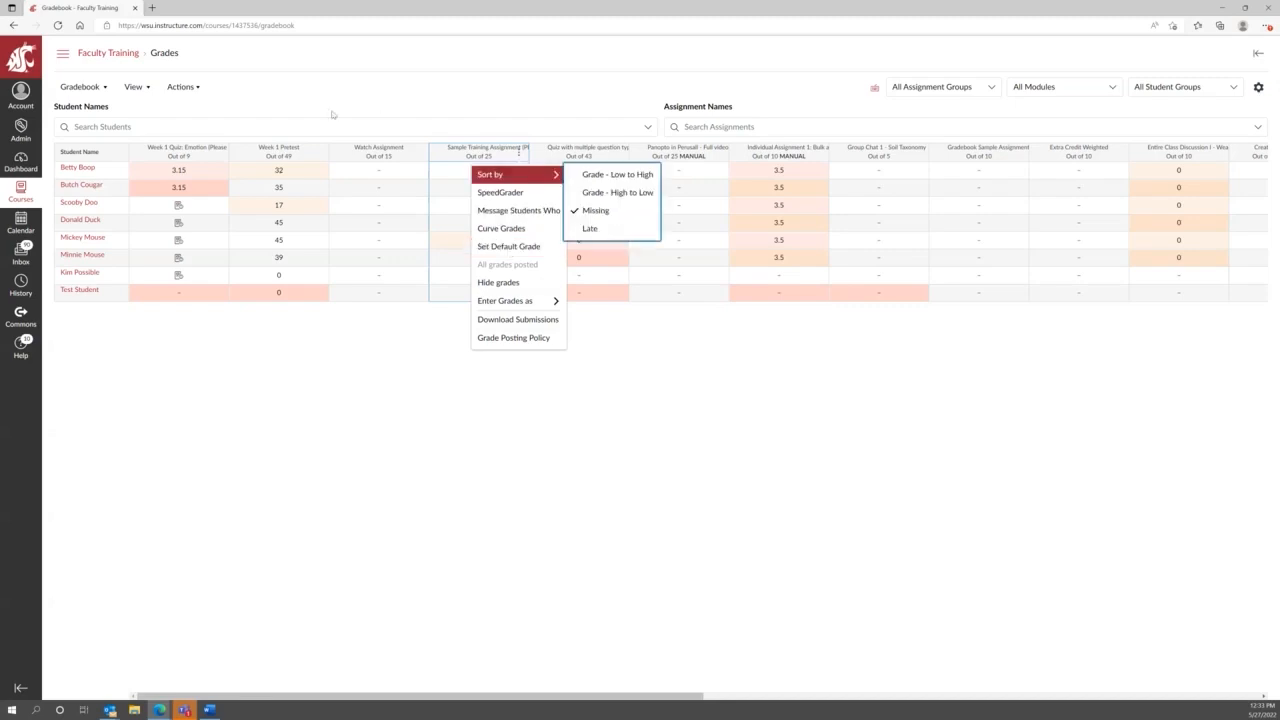
pyautogui.click(182, 87)
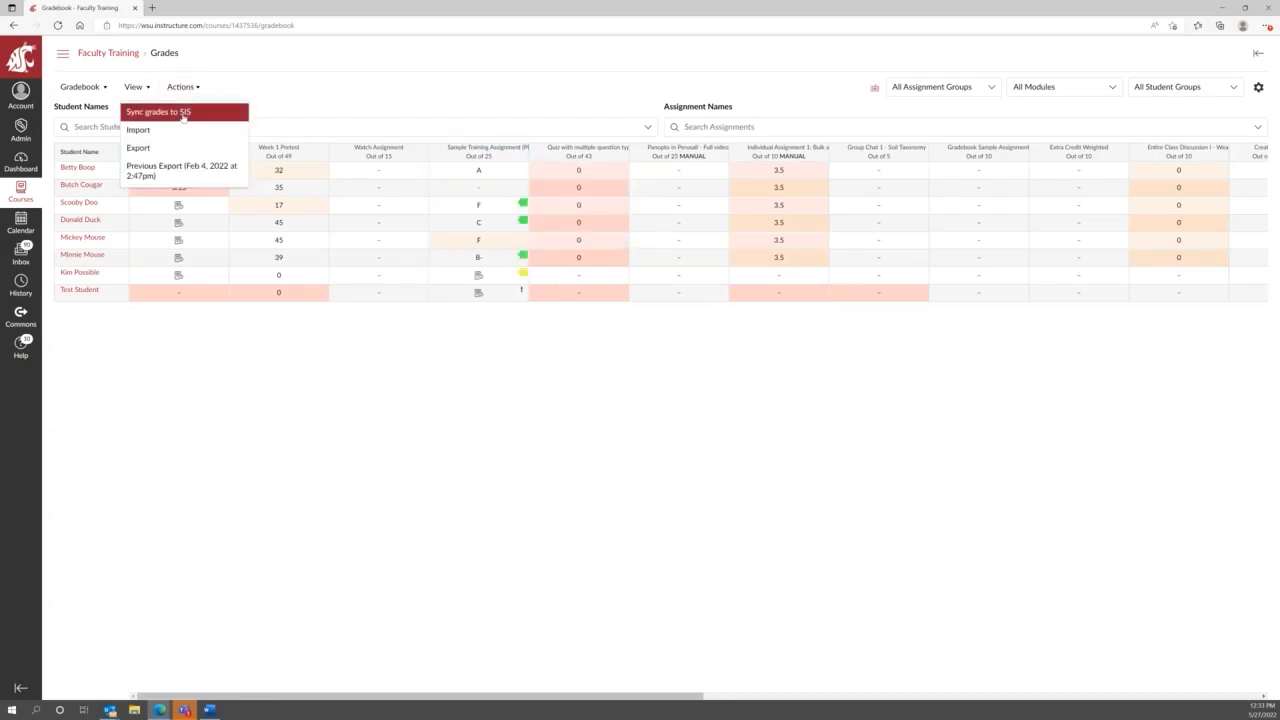
pyautogui.click(519, 151)
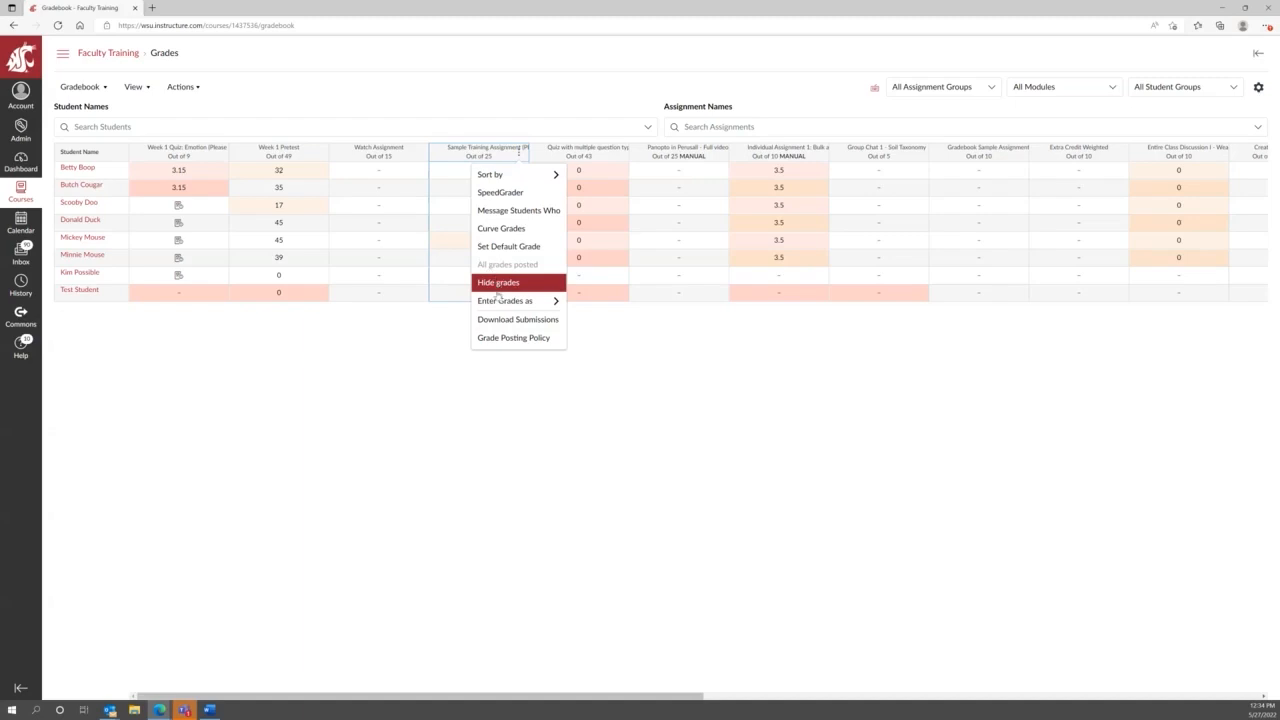
pyautogui.moveTo(520, 304)
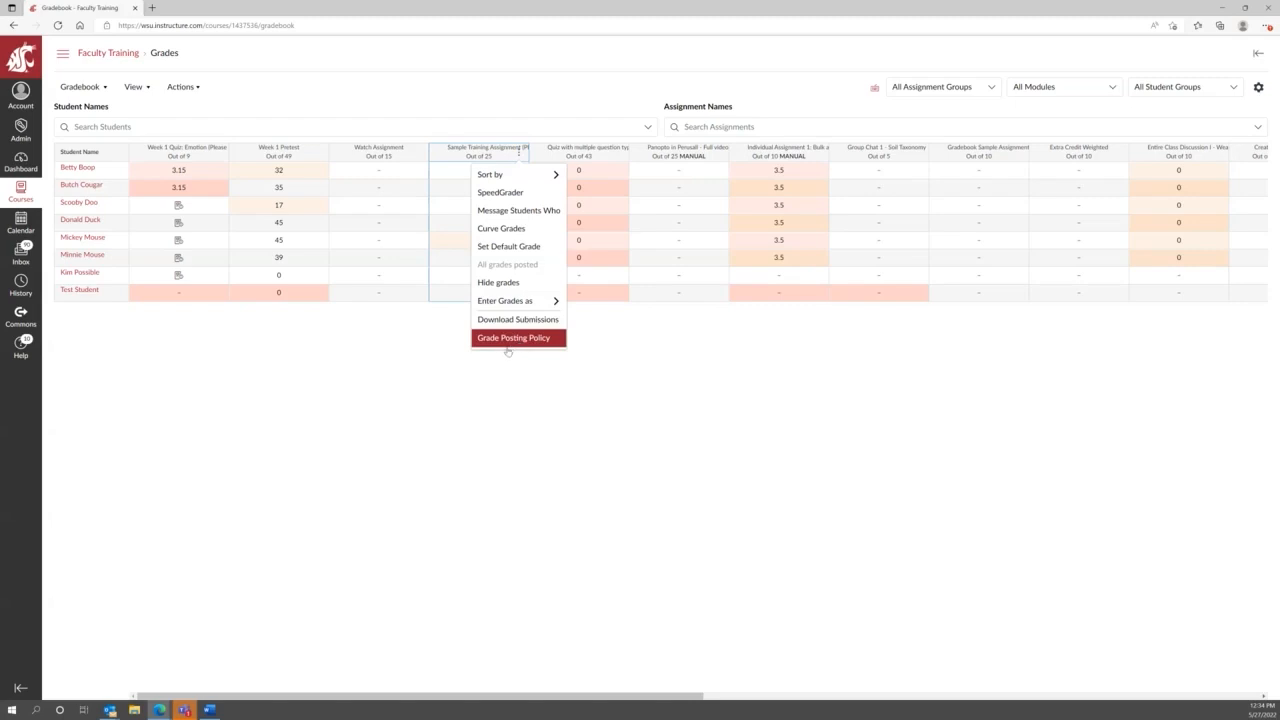
pyautogui.click(519, 341)
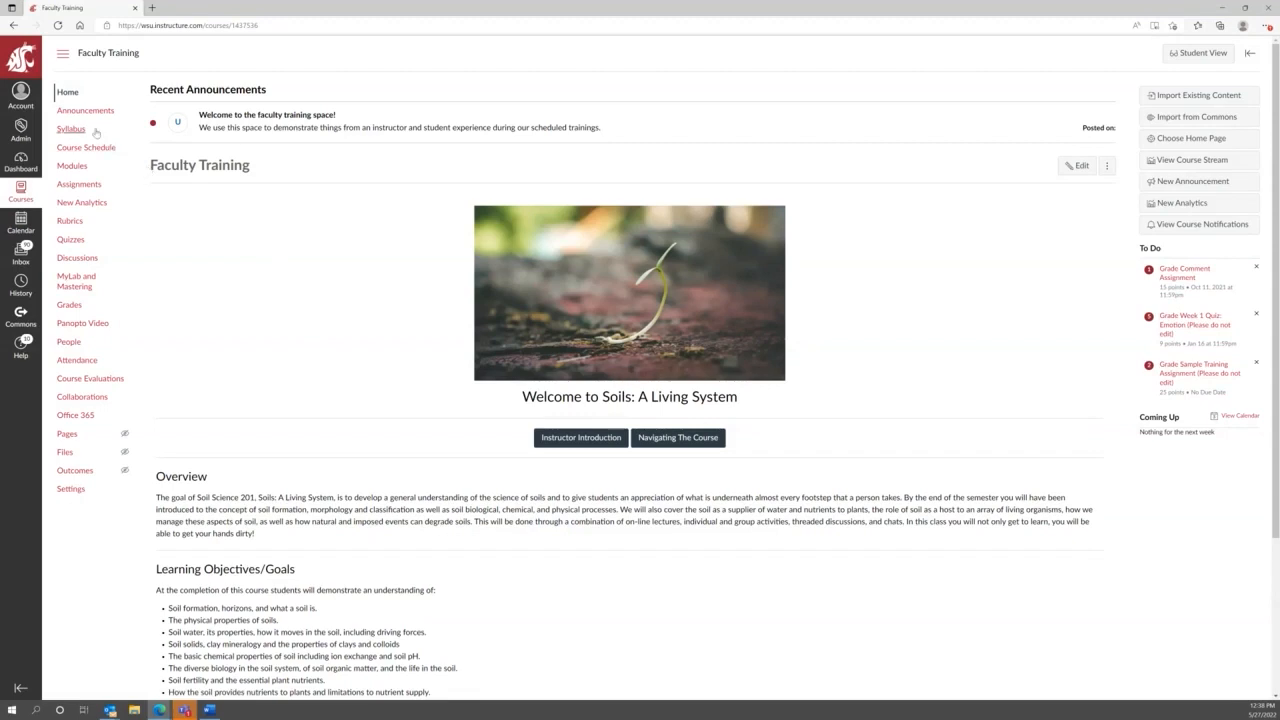
# Open the Sample Training Assignment from the course's Assignments group and launch SpeedGrader from its page.
pyautogui.click(78, 189)
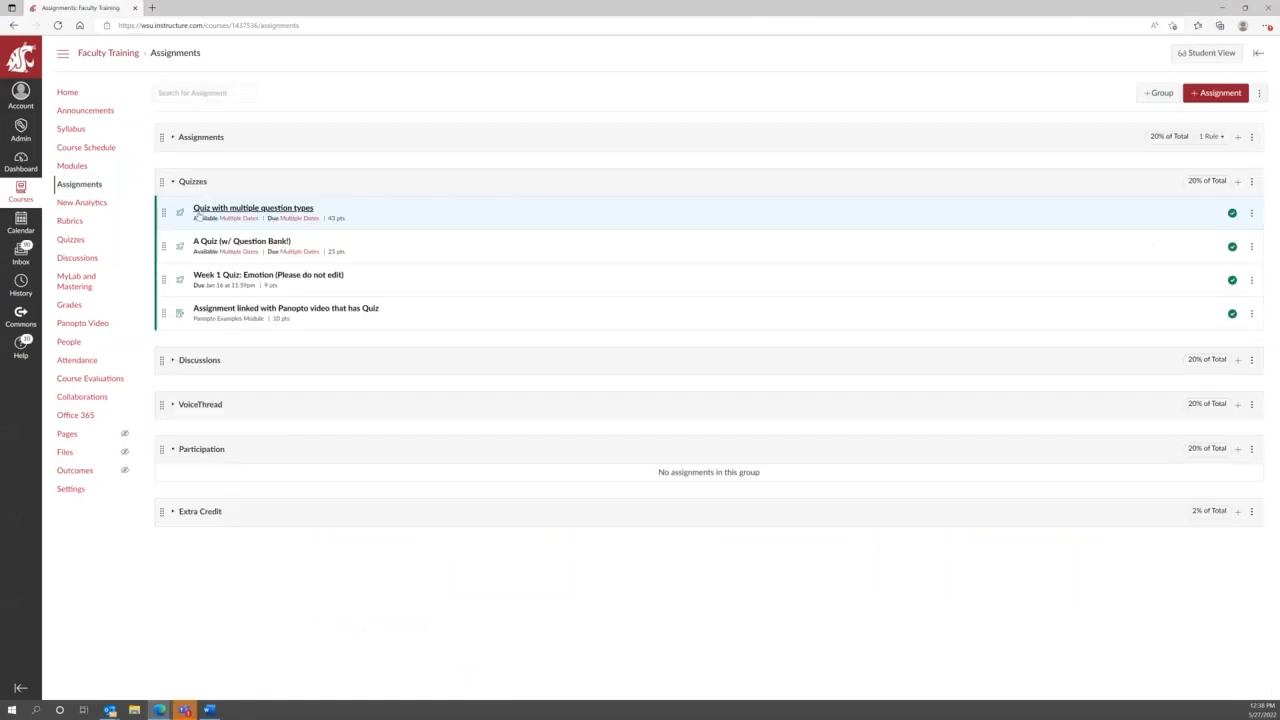
pyautogui.click(200, 137)
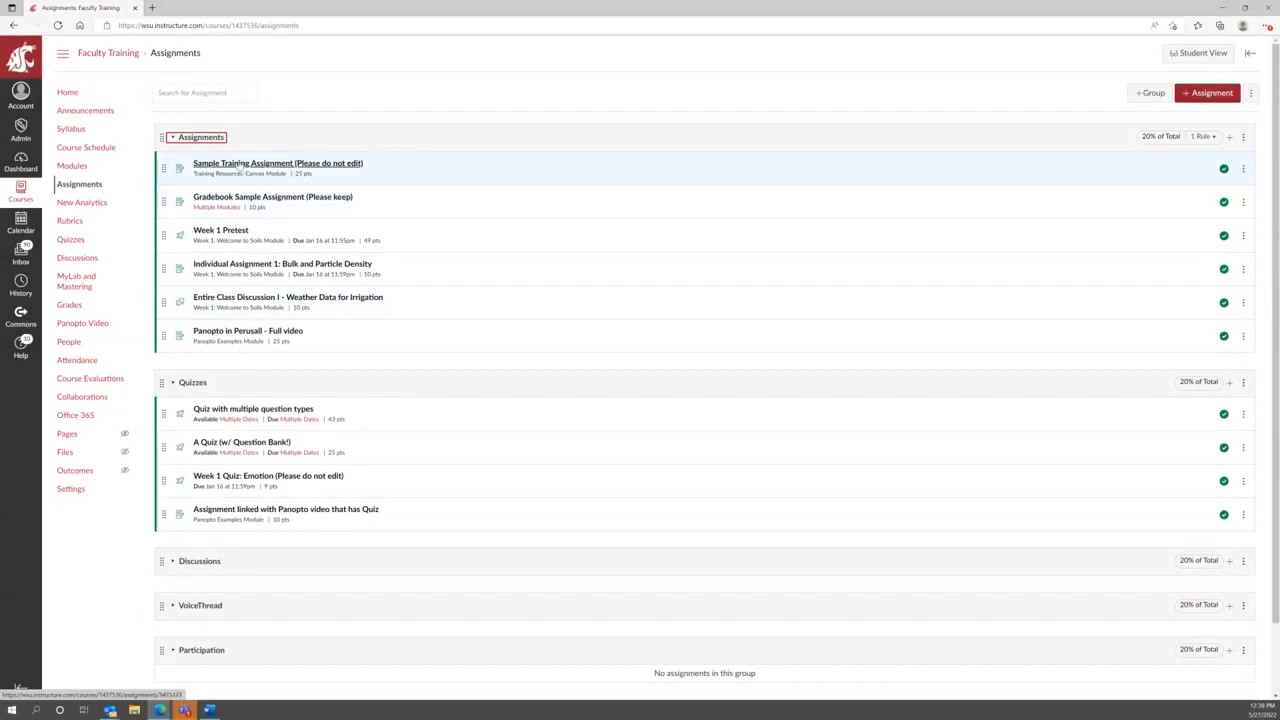
pyautogui.click(230, 165)
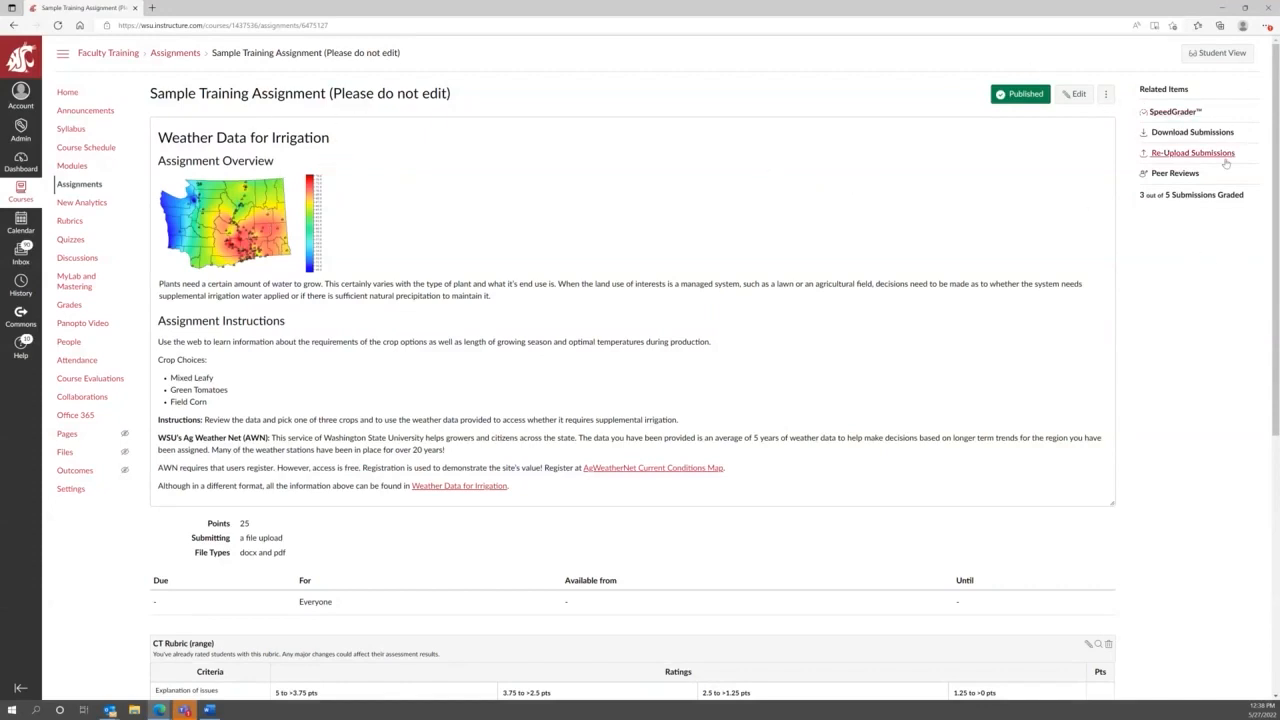
pyautogui.click(1162, 113)
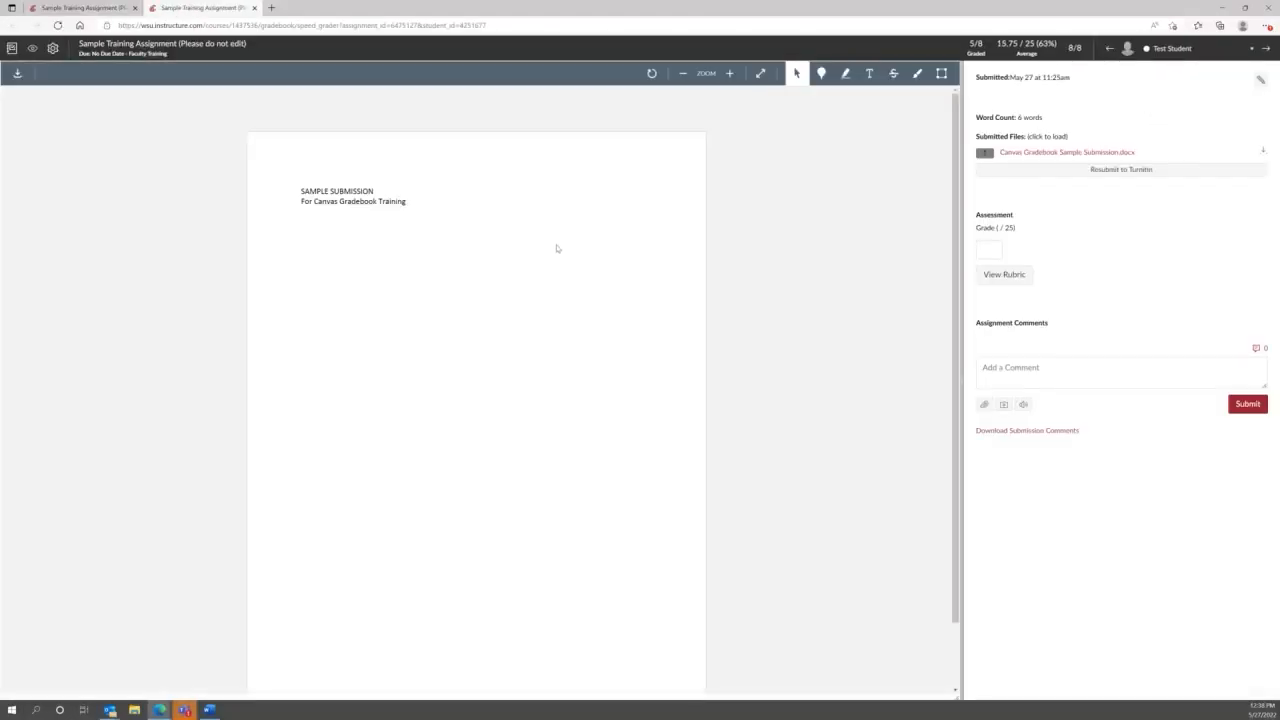
# Return to the course Gradebook, open SpeedGrader from the Sample Training Assignment column, and close the duplicate SpeedGrader tab.
pyautogui.click(84, 9)
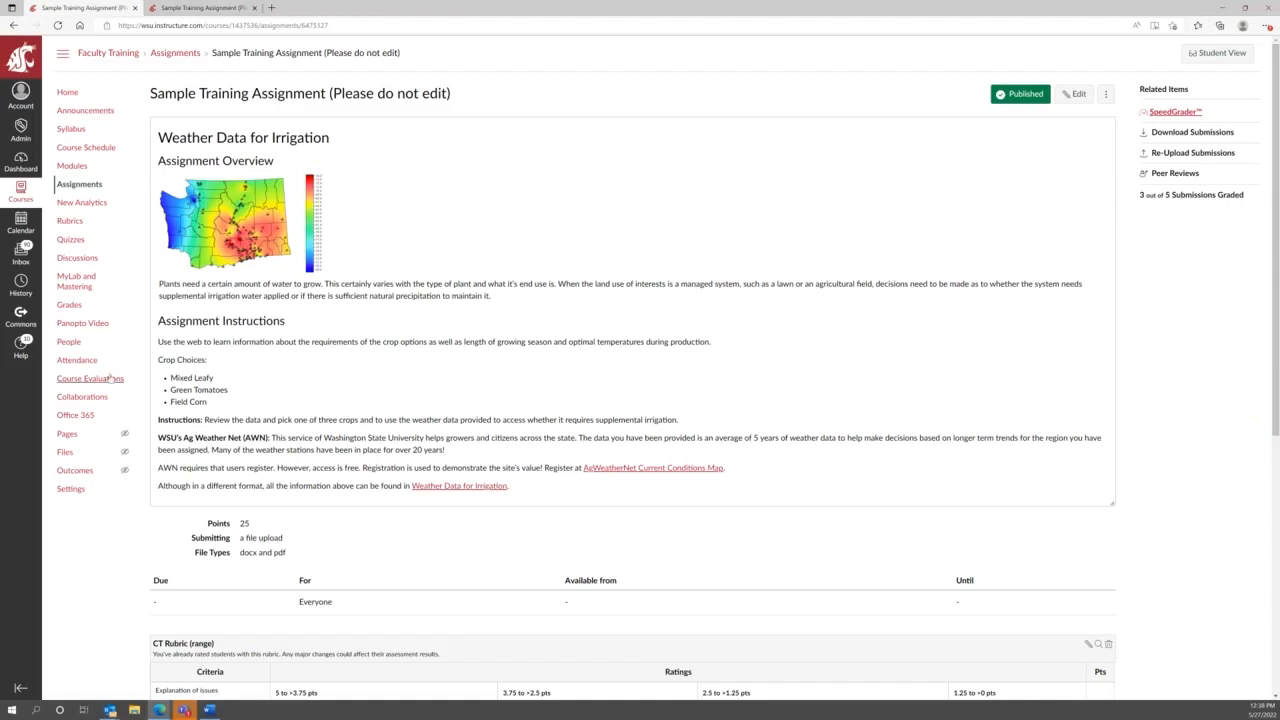
pyautogui.click(70, 305)
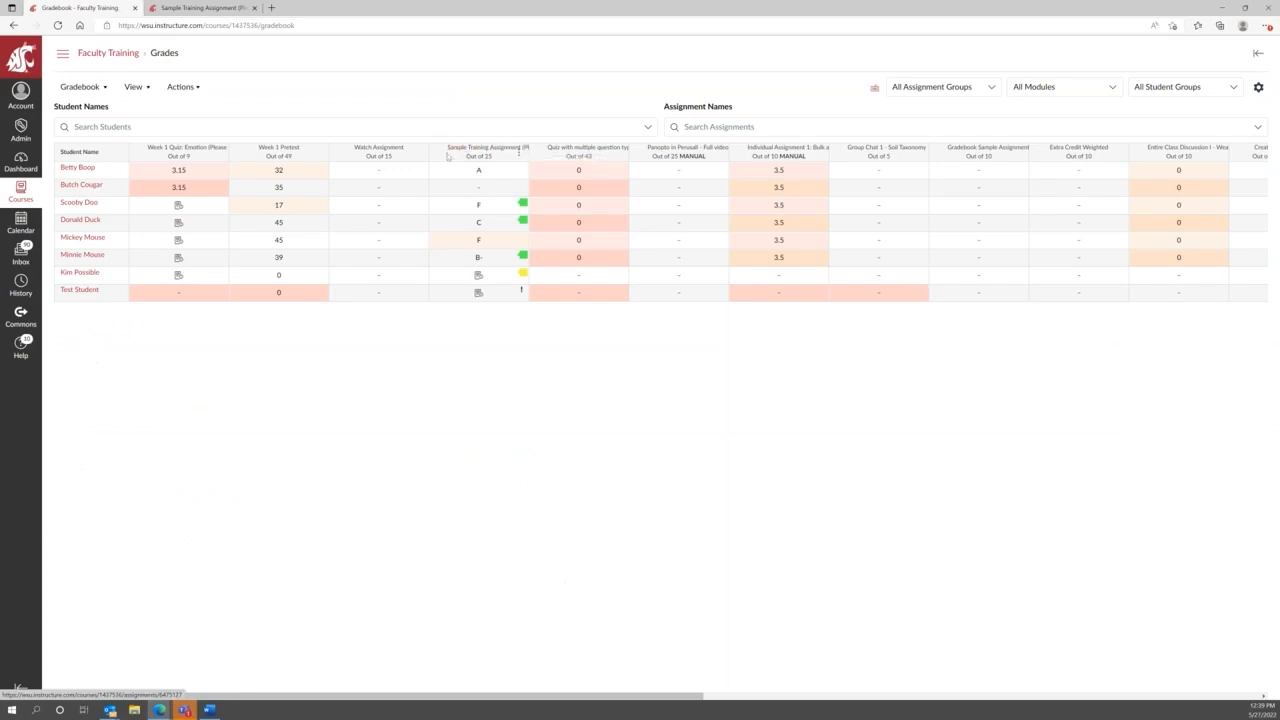
pyautogui.click(519, 150)
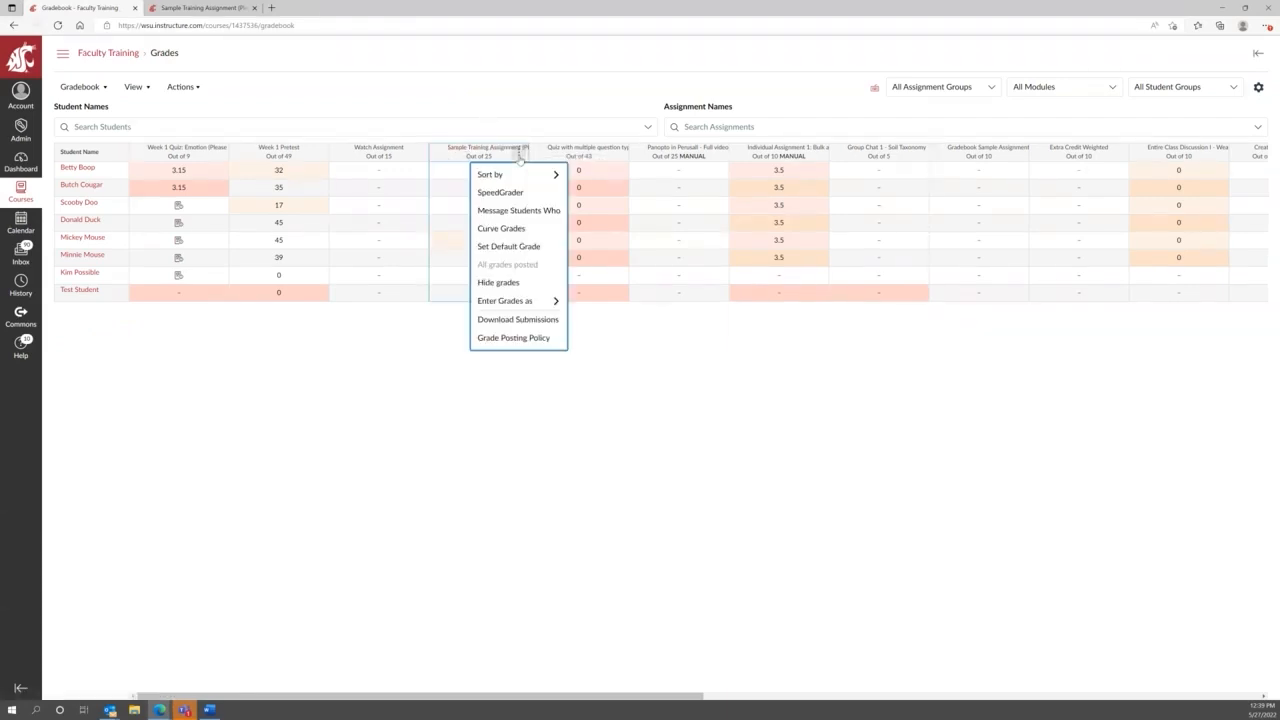
pyautogui.click(519, 193)
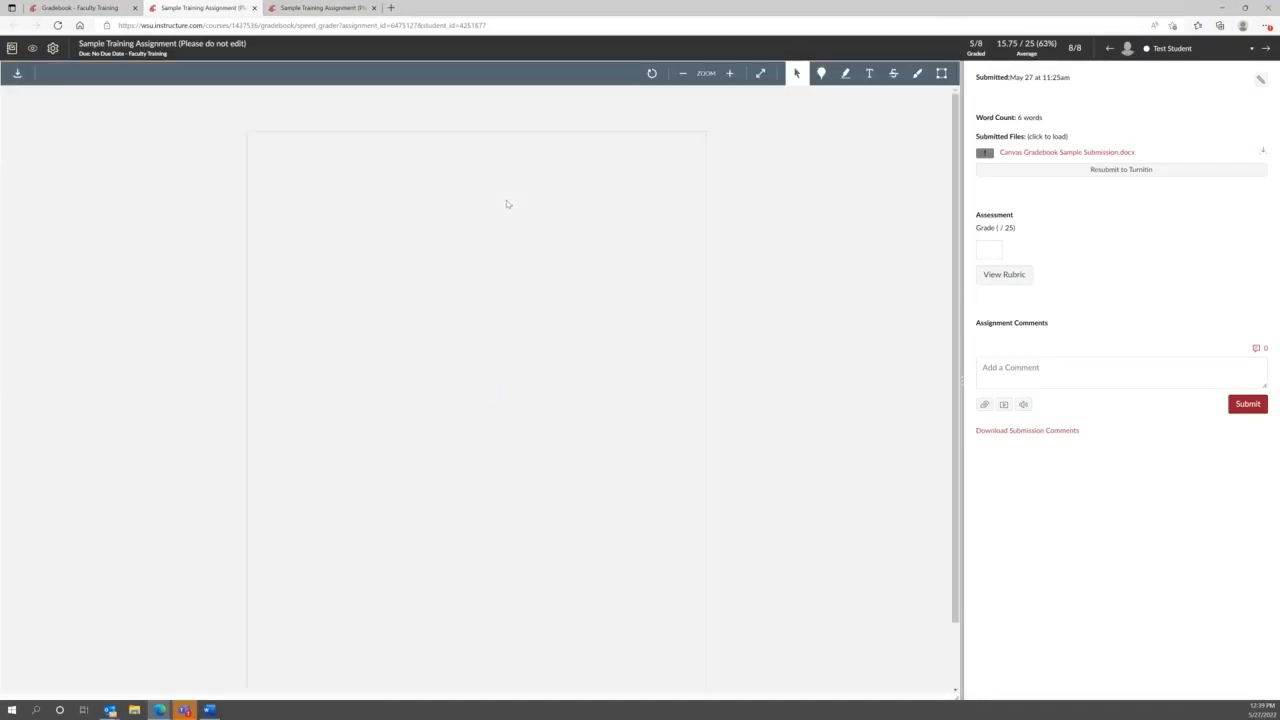
pyautogui.click(315, 8)
pyautogui.click(236, 6)
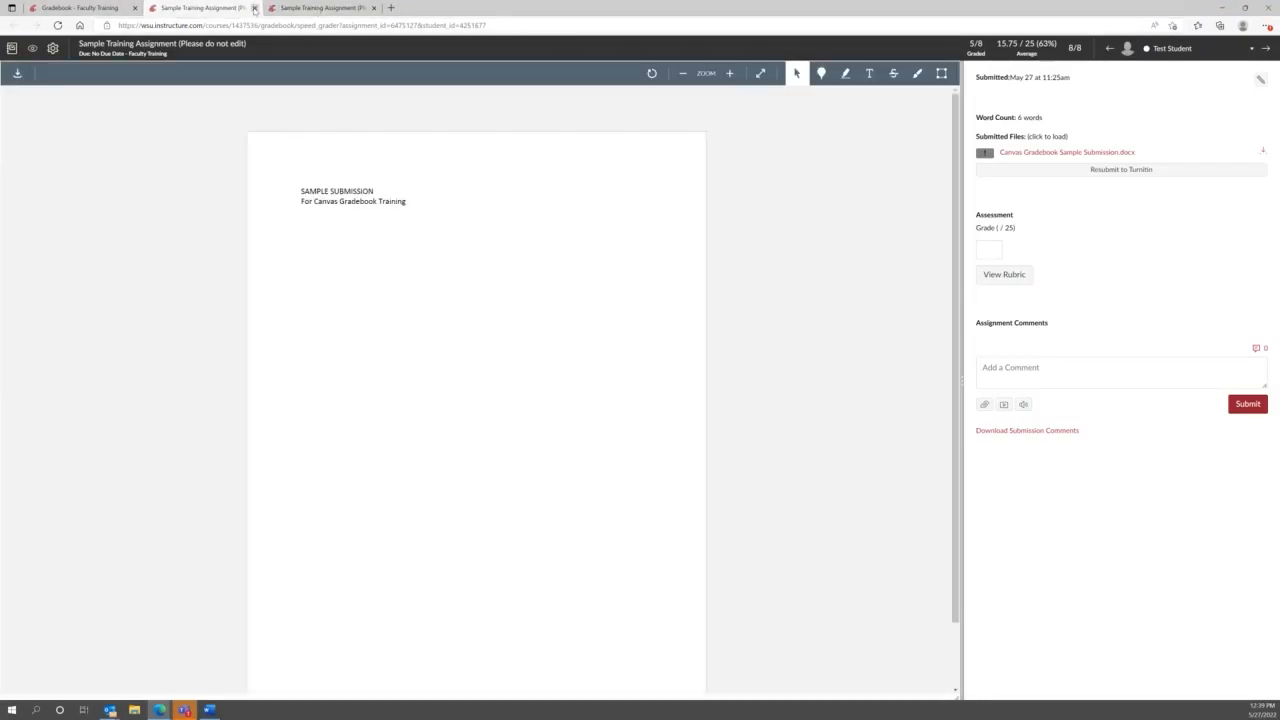
pyautogui.click(254, 8)
# View the SpeedGrader pages of the student without a submission and the one who submitted "Sed sem orci.pdf", and return to the Test Student.
pyautogui.click(1167, 50)
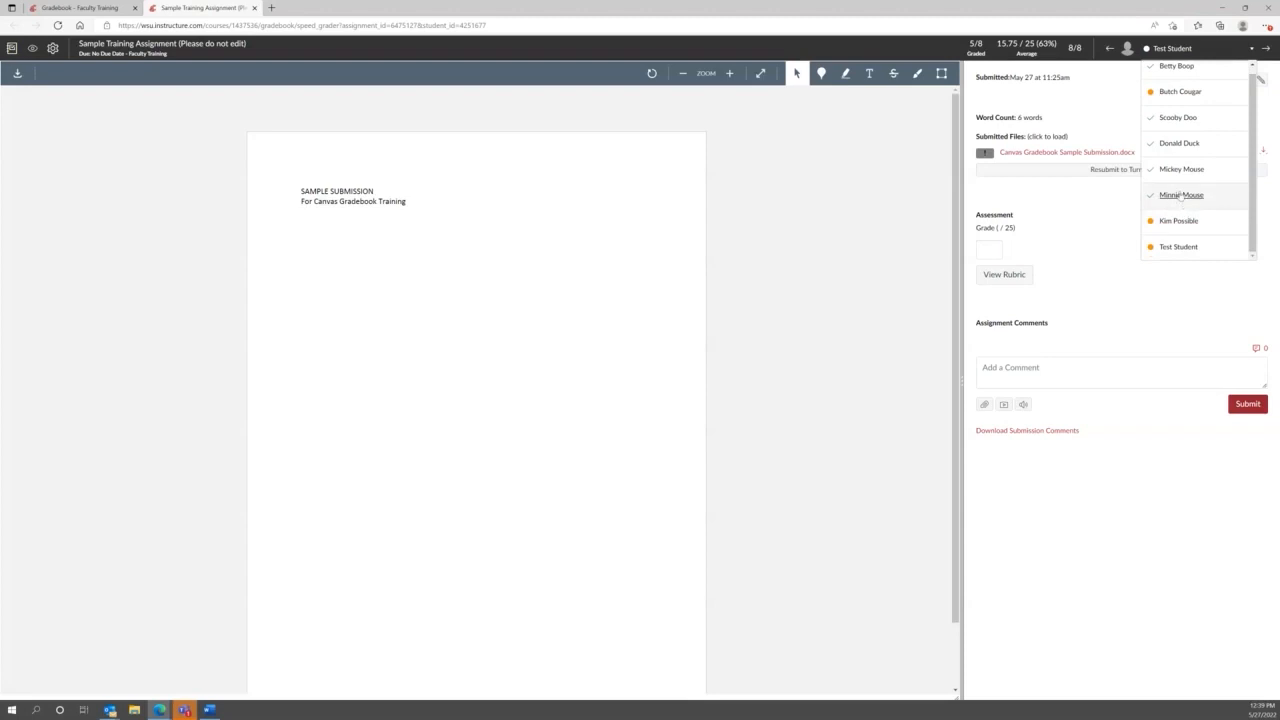
pyautogui.click(1178, 98)
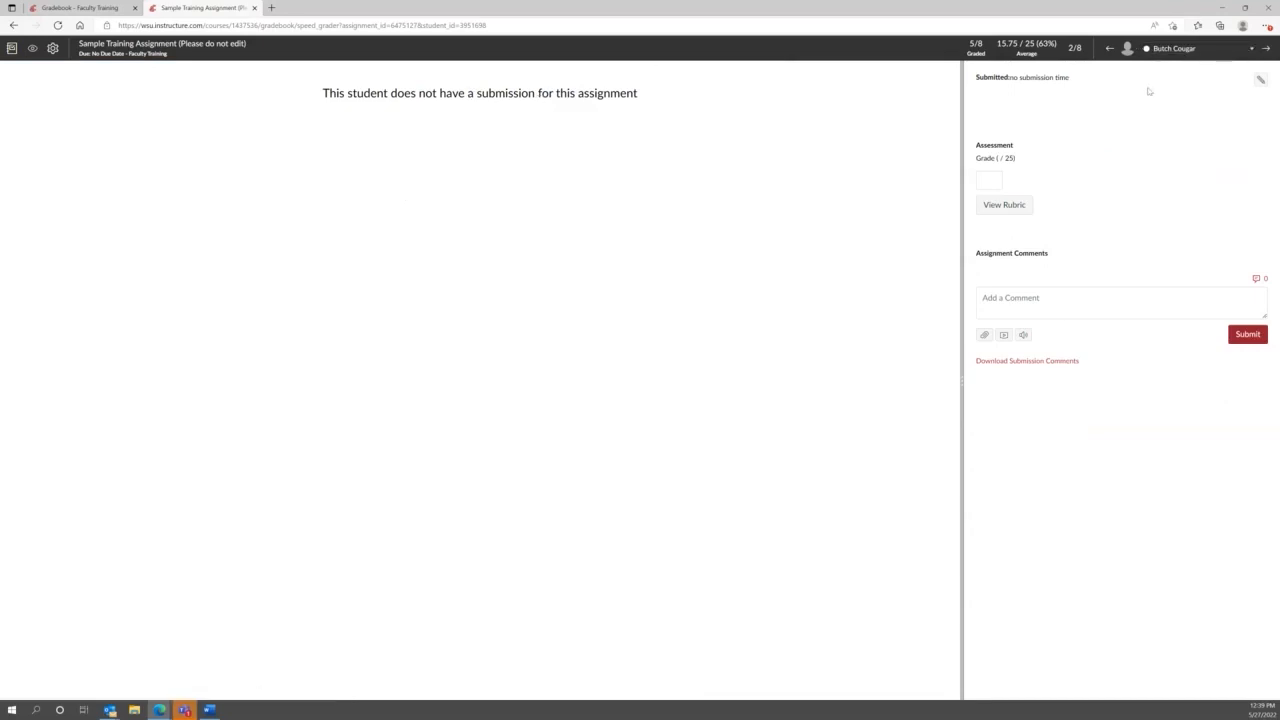
pyautogui.click(1176, 52)
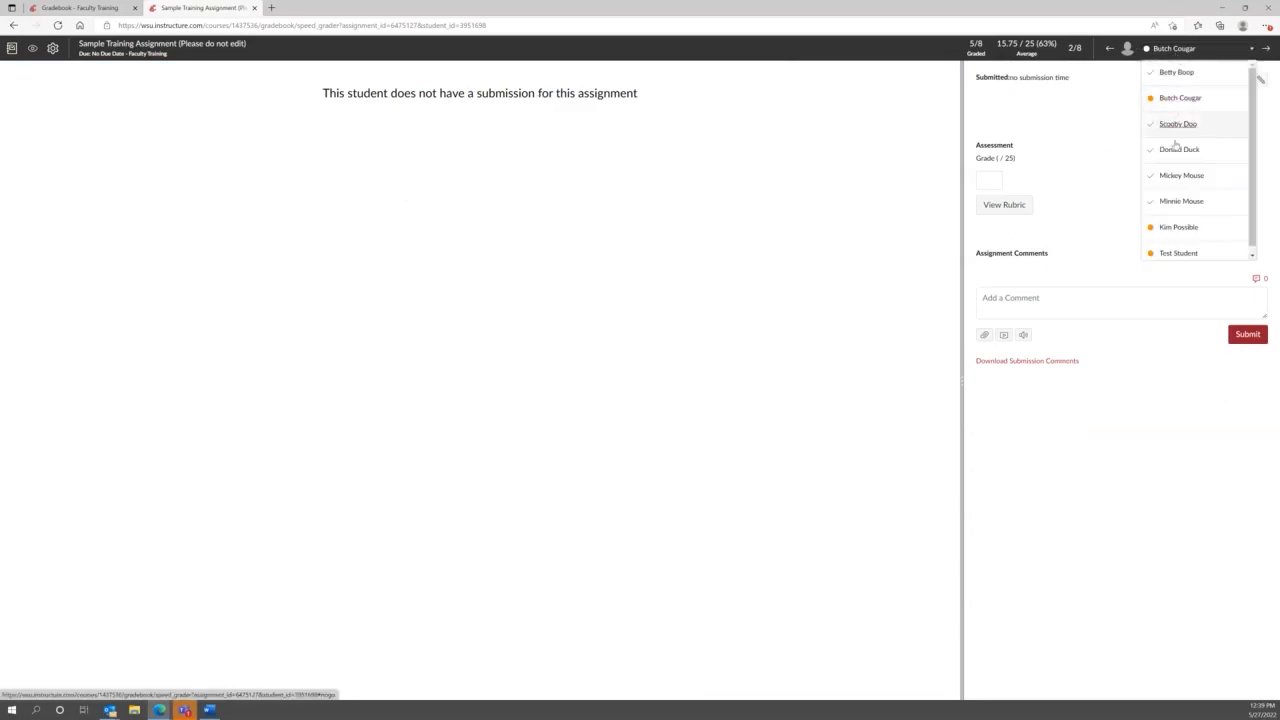
pyautogui.click(1180, 228)
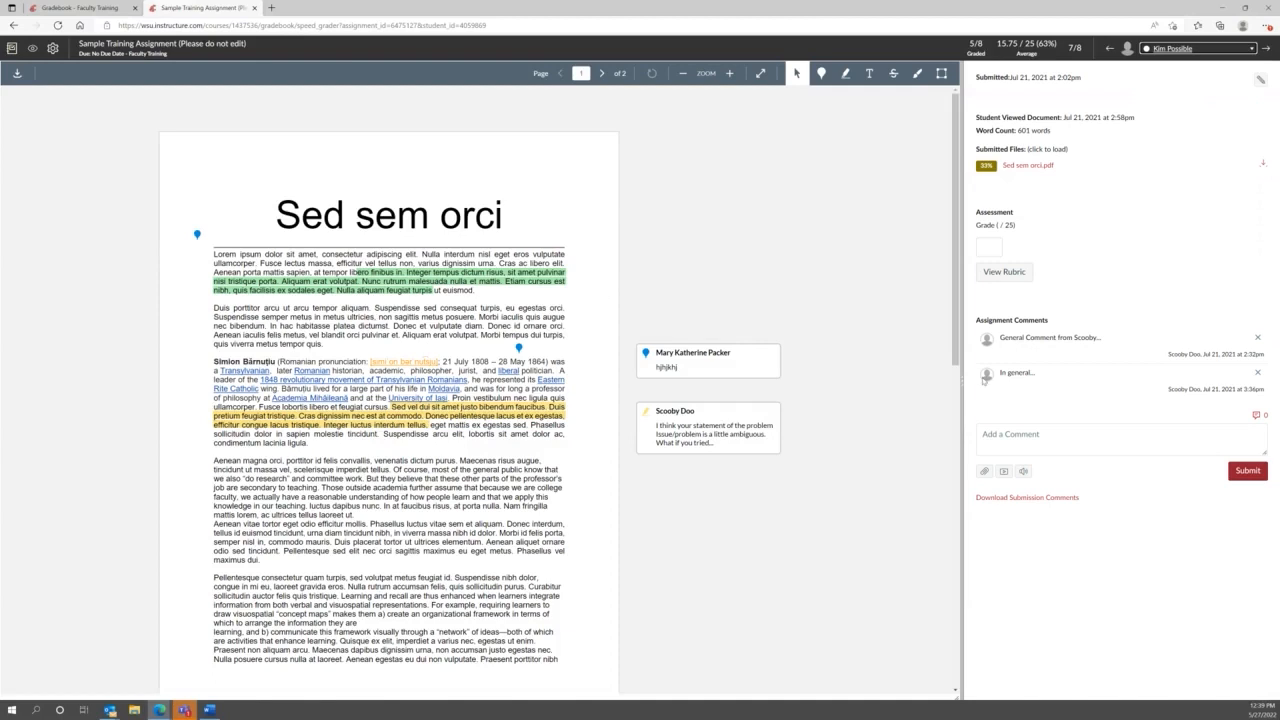
pyautogui.click(982, 242)
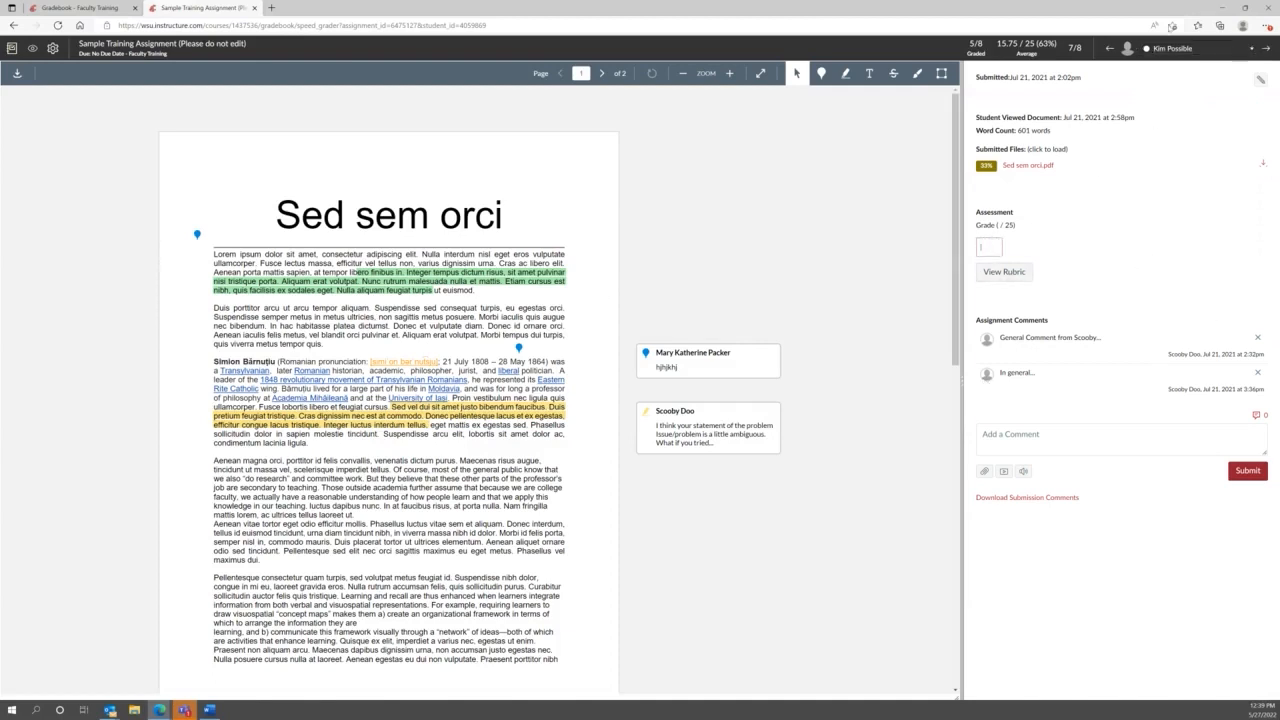
pyautogui.click(1206, 49)
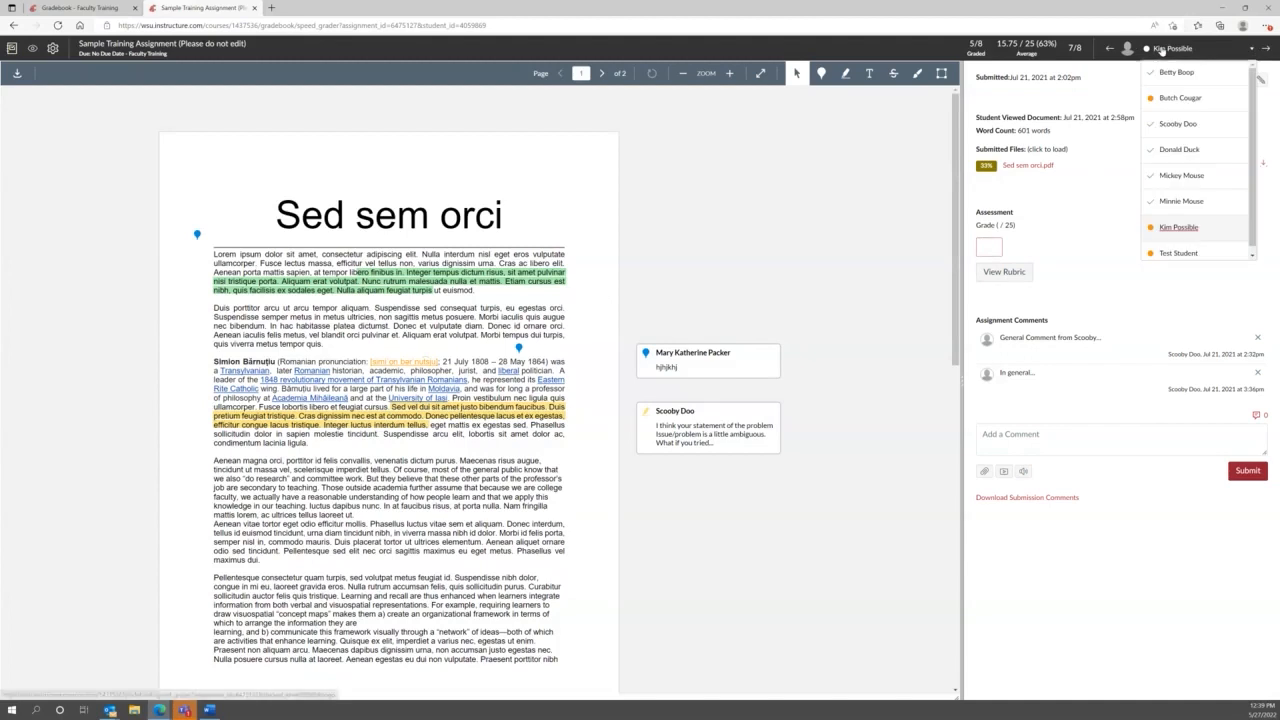
pyautogui.click(1178, 253)
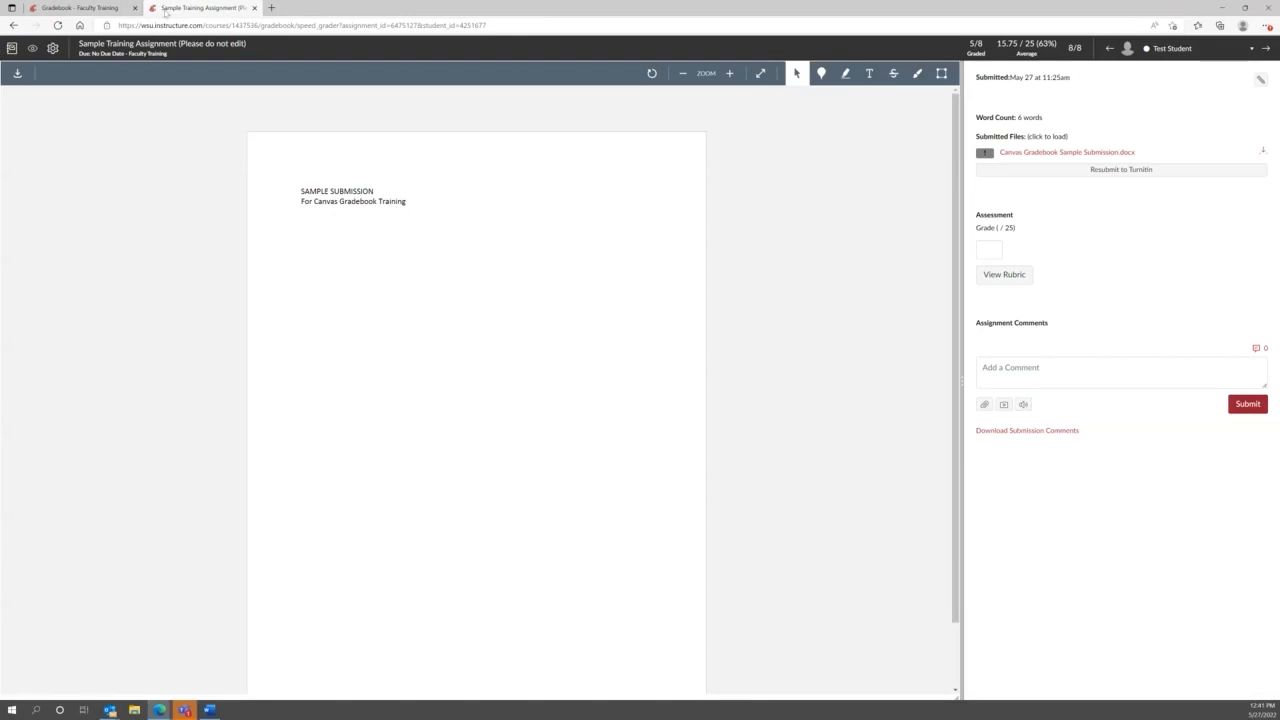
# Check the Gradebook, return to SpeedGrader, and review its student sorting options, choosing submission status but closing without saving.
pyautogui.click(96, 9)
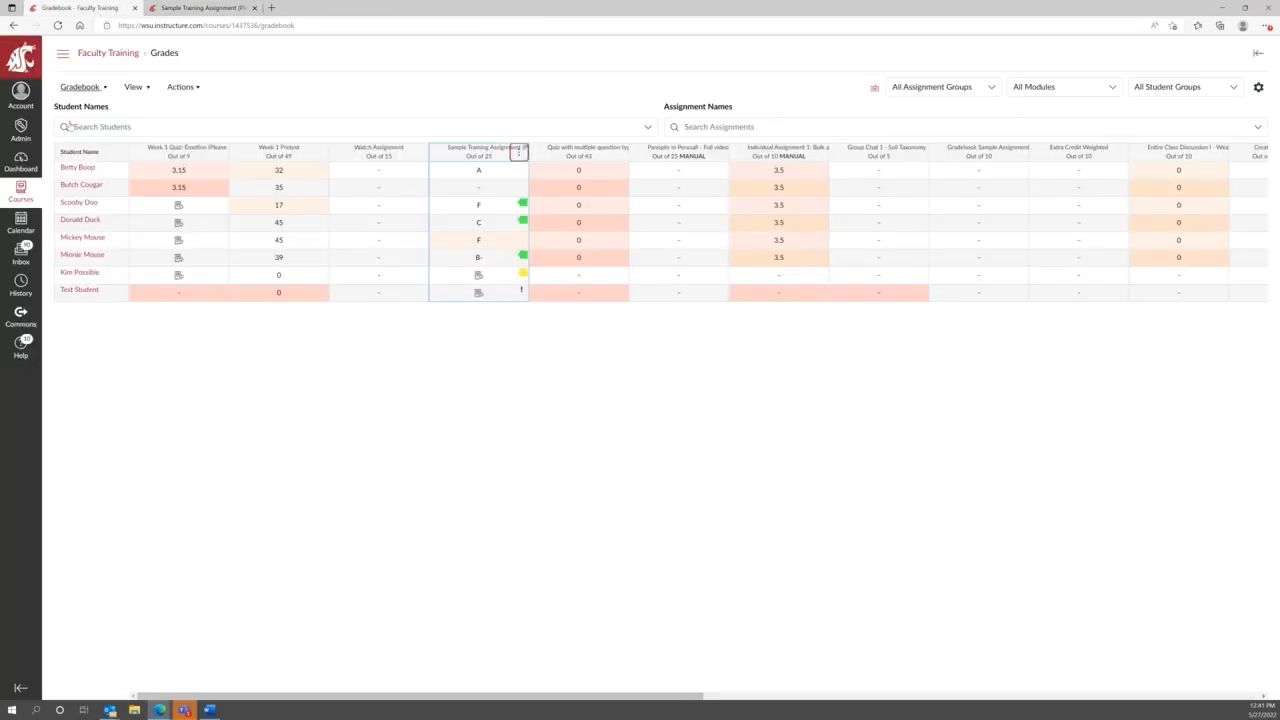
pyautogui.click(183, 8)
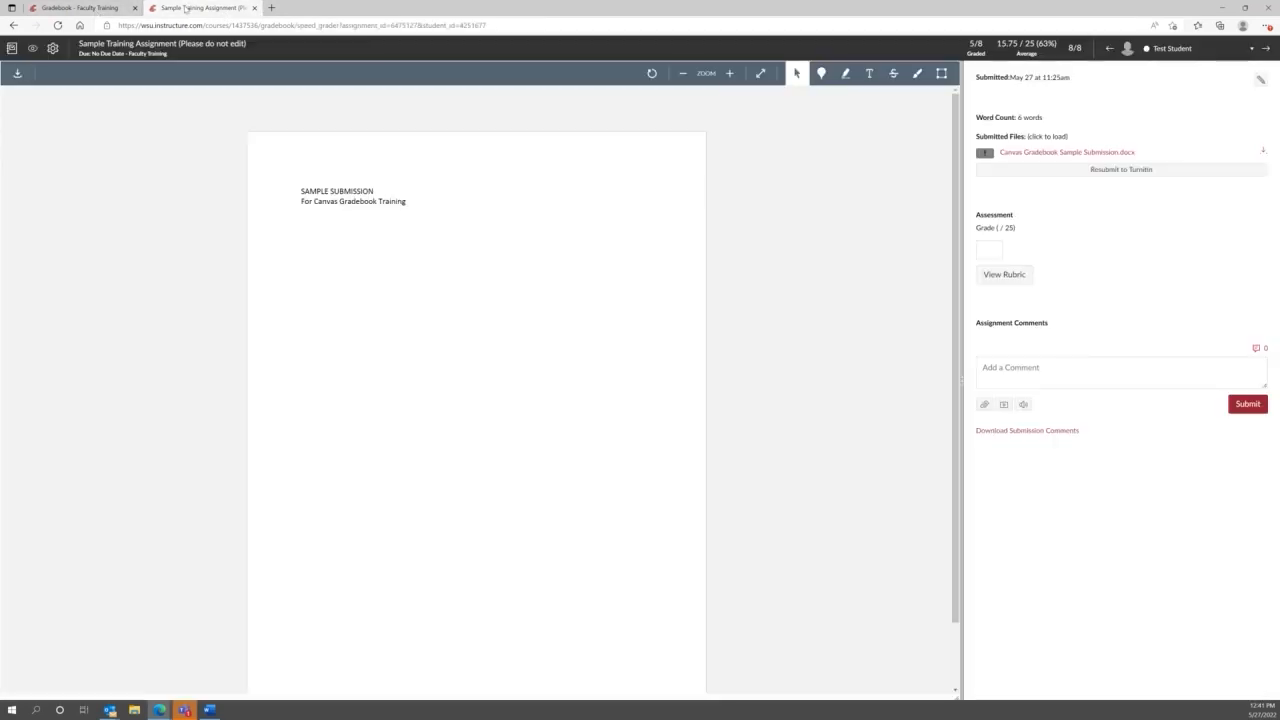
pyautogui.click(53, 48)
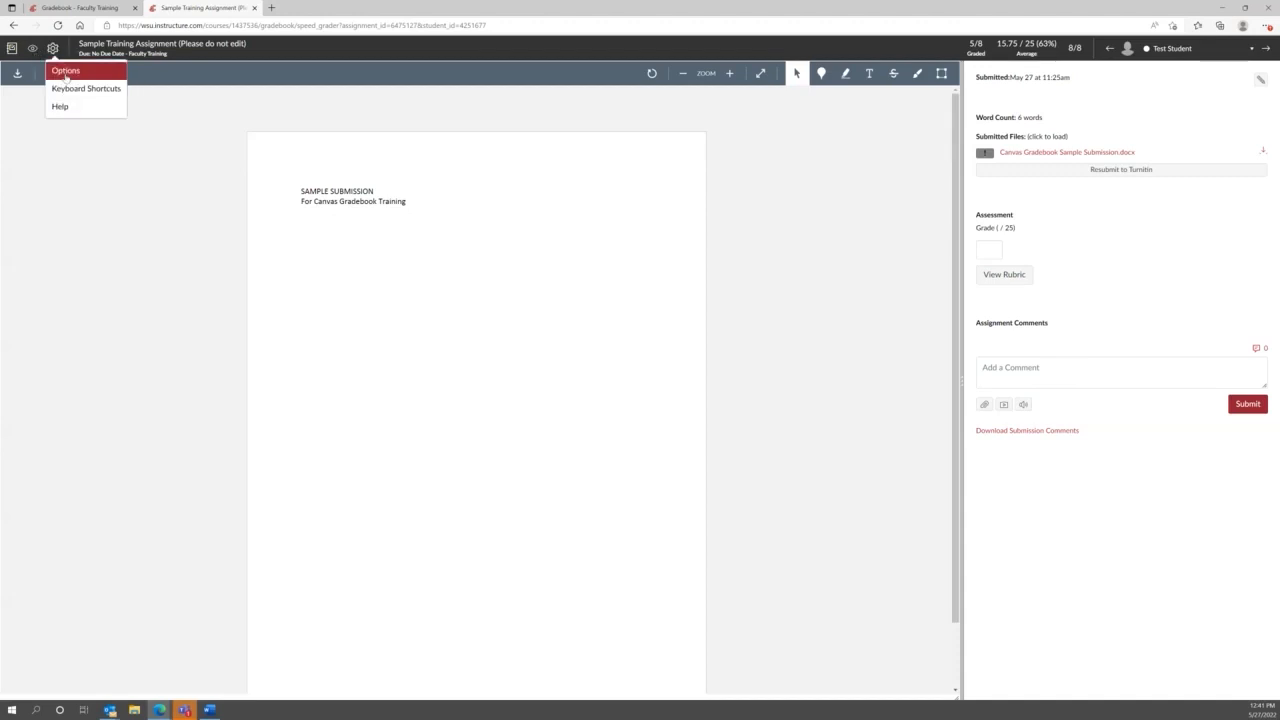
pyautogui.click(65, 72)
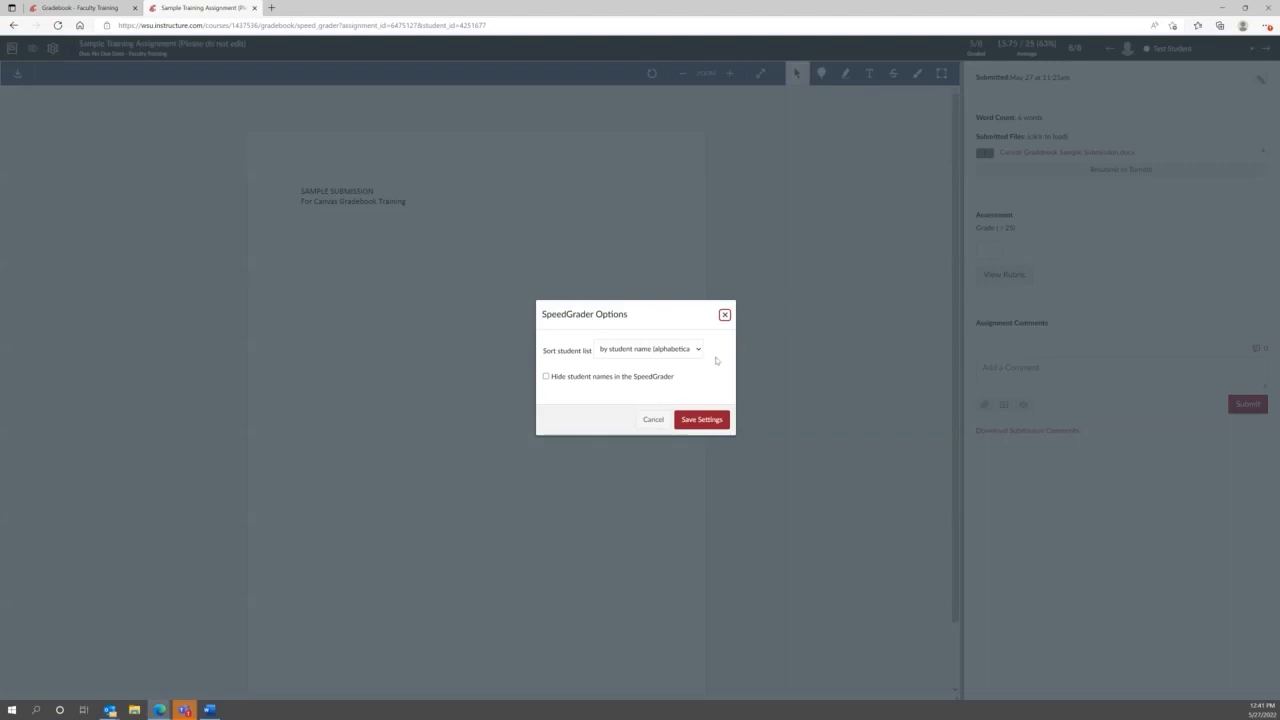
pyautogui.click(699, 349)
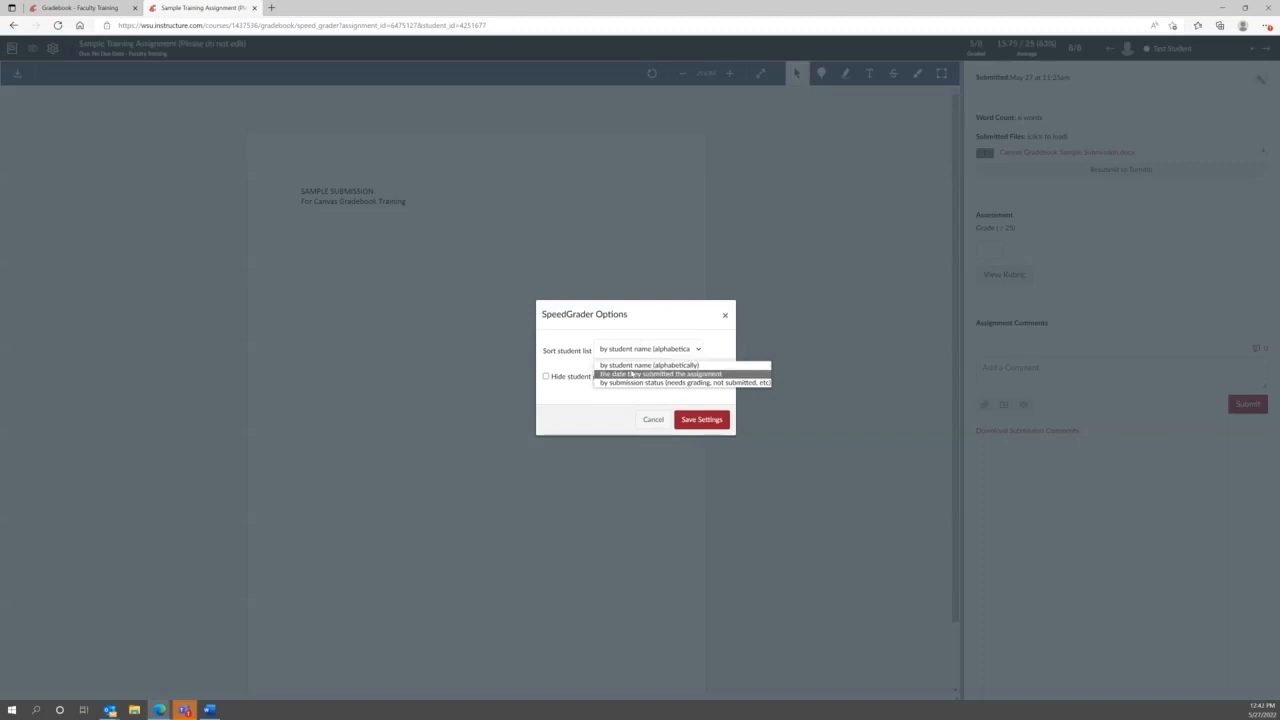
pyautogui.click(629, 383)
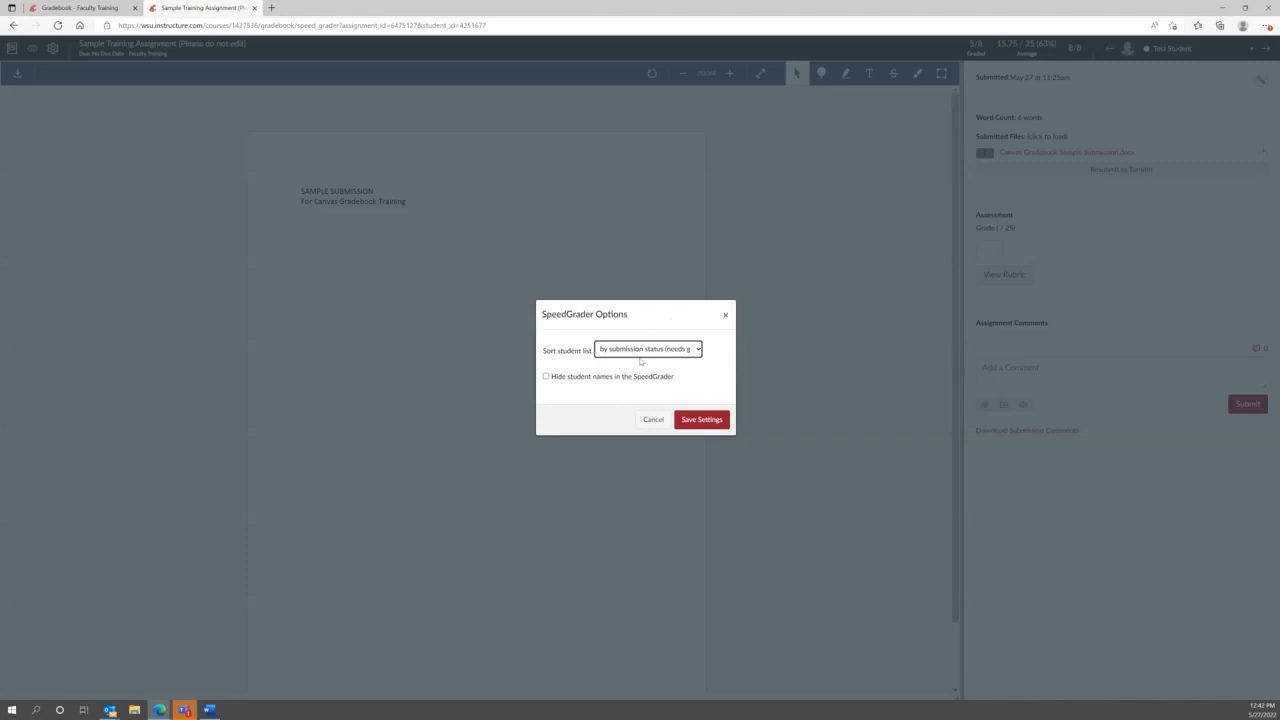
pyautogui.click(726, 316)
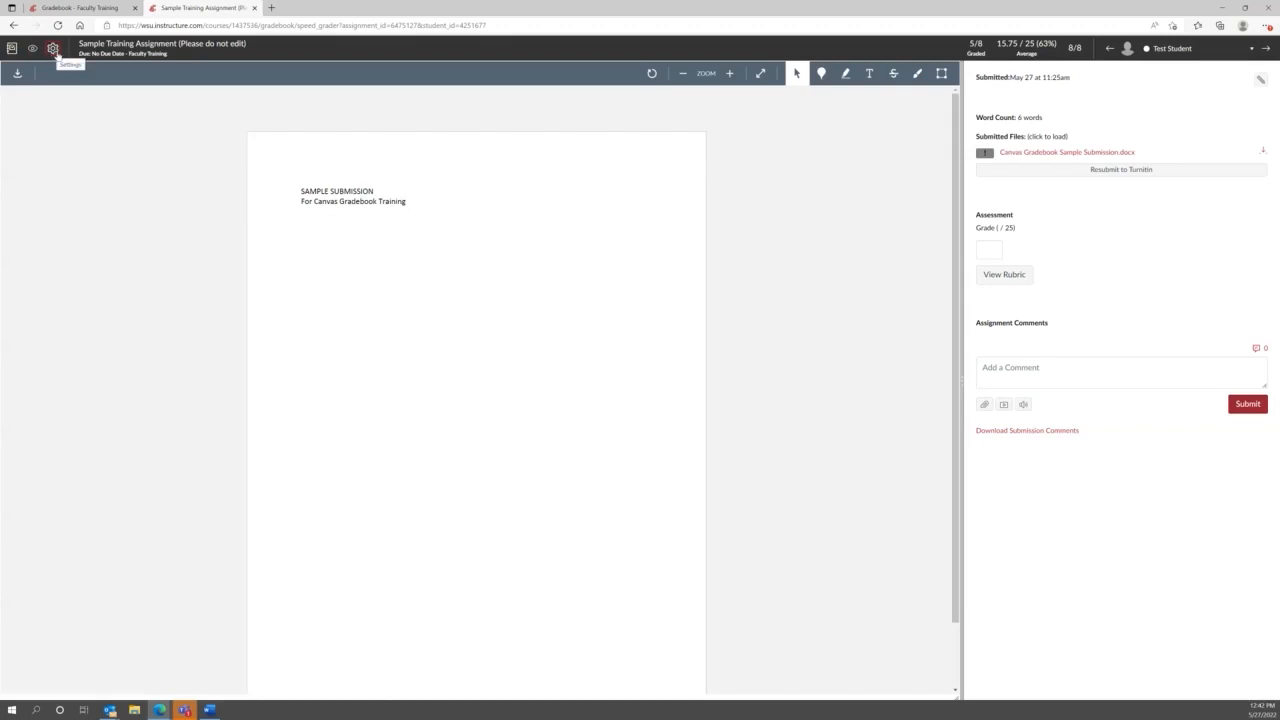
# Place a green point annotation beside the "SAMPLE SUBMISSION" text and a purple one below it, leaving both comments empty.
pyautogui.click(795, 74)
pyautogui.click(821, 75)
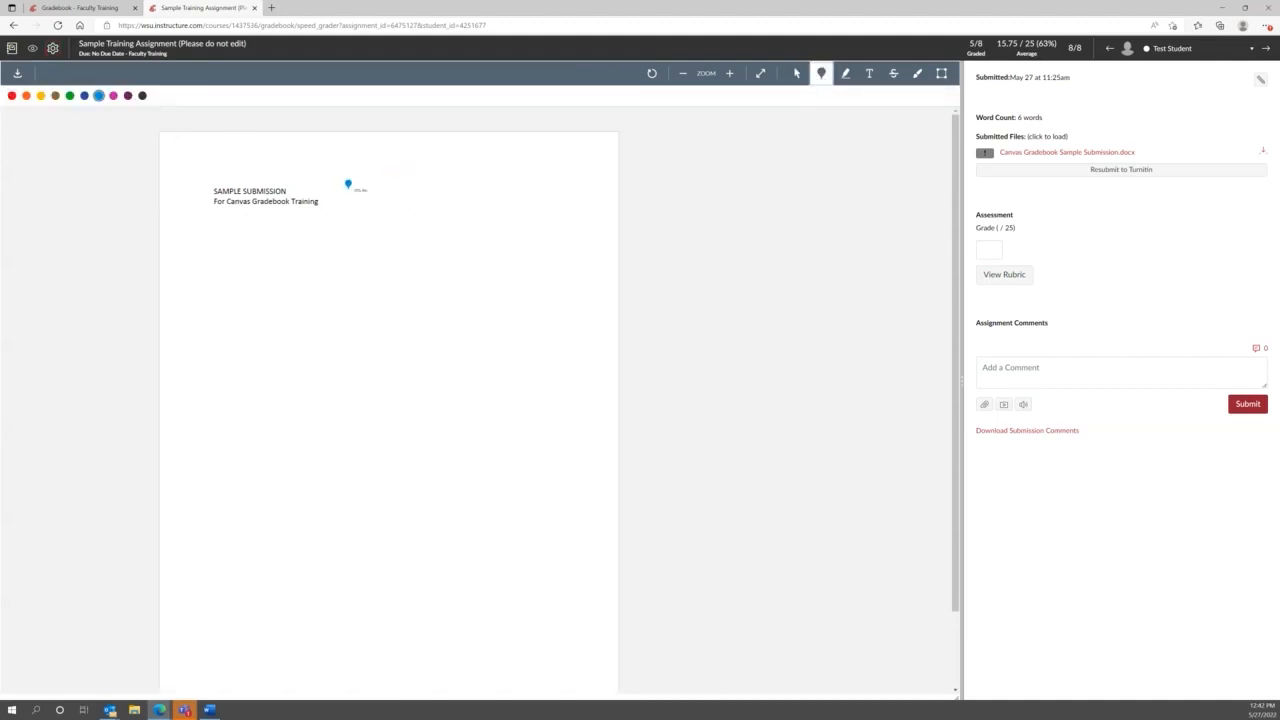
pyautogui.click(319, 190)
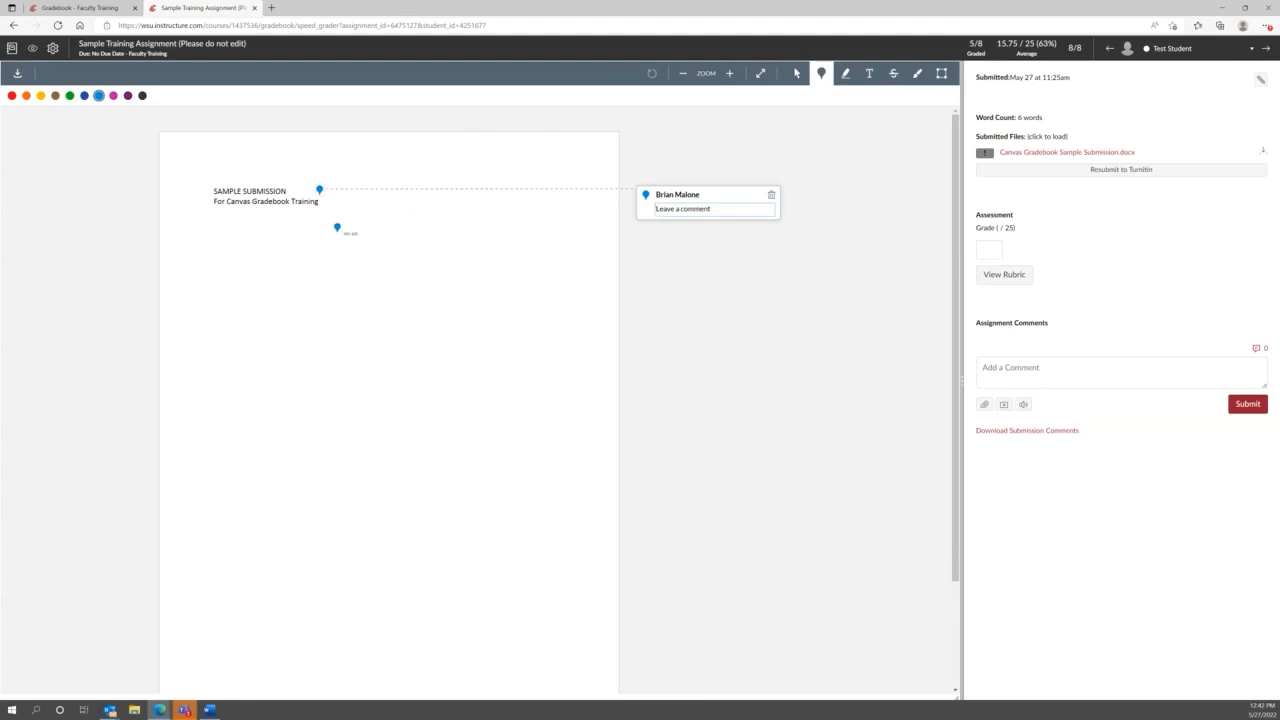
pyautogui.click(69, 95)
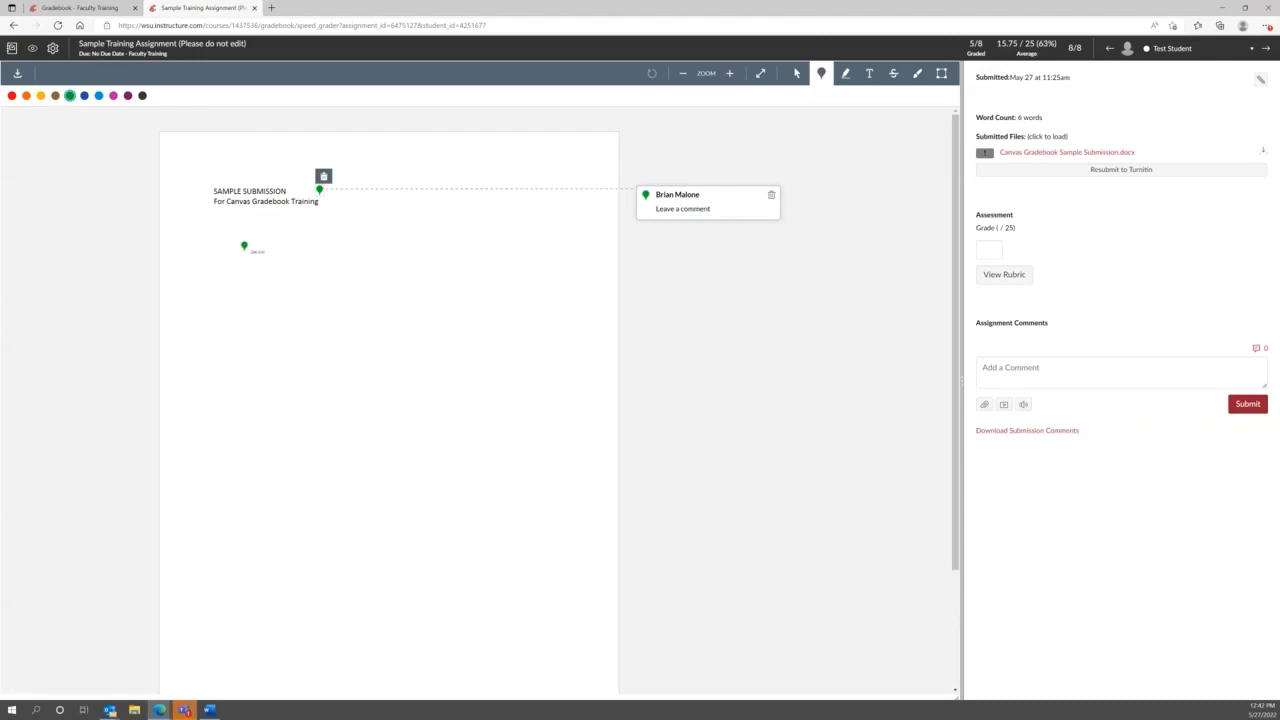
pyautogui.click(207, 237)
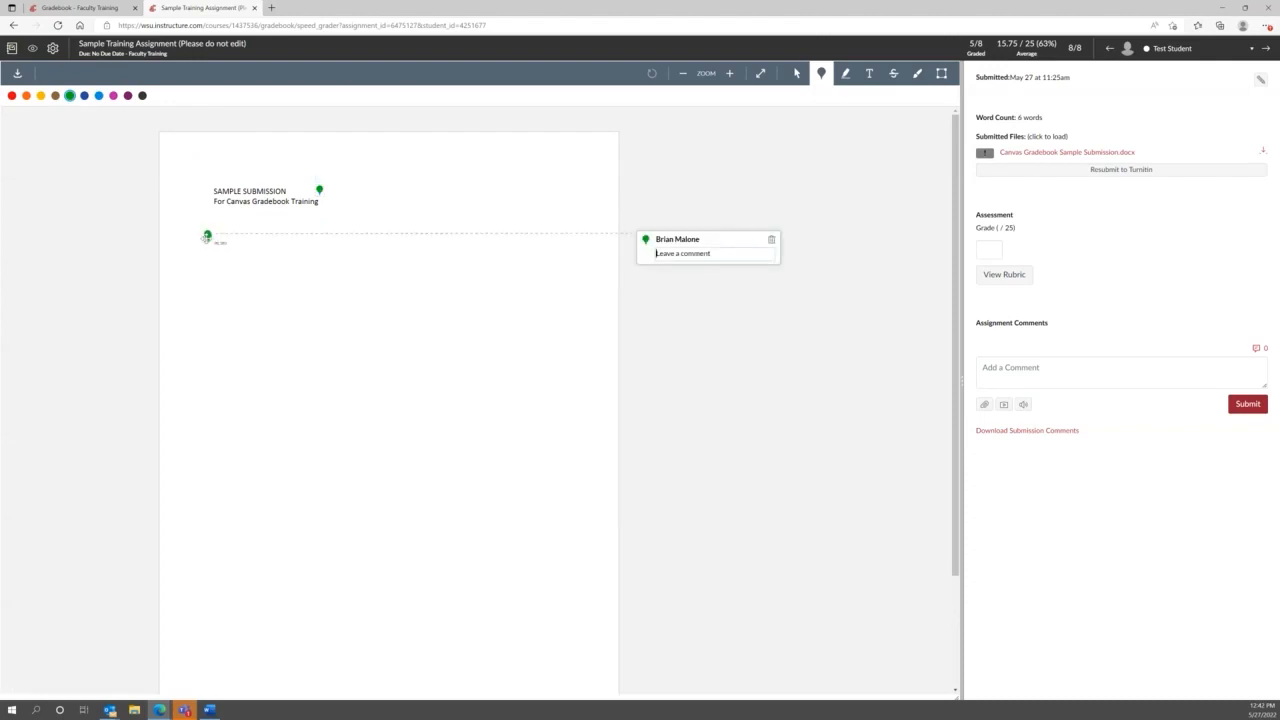
pyautogui.click(127, 95)
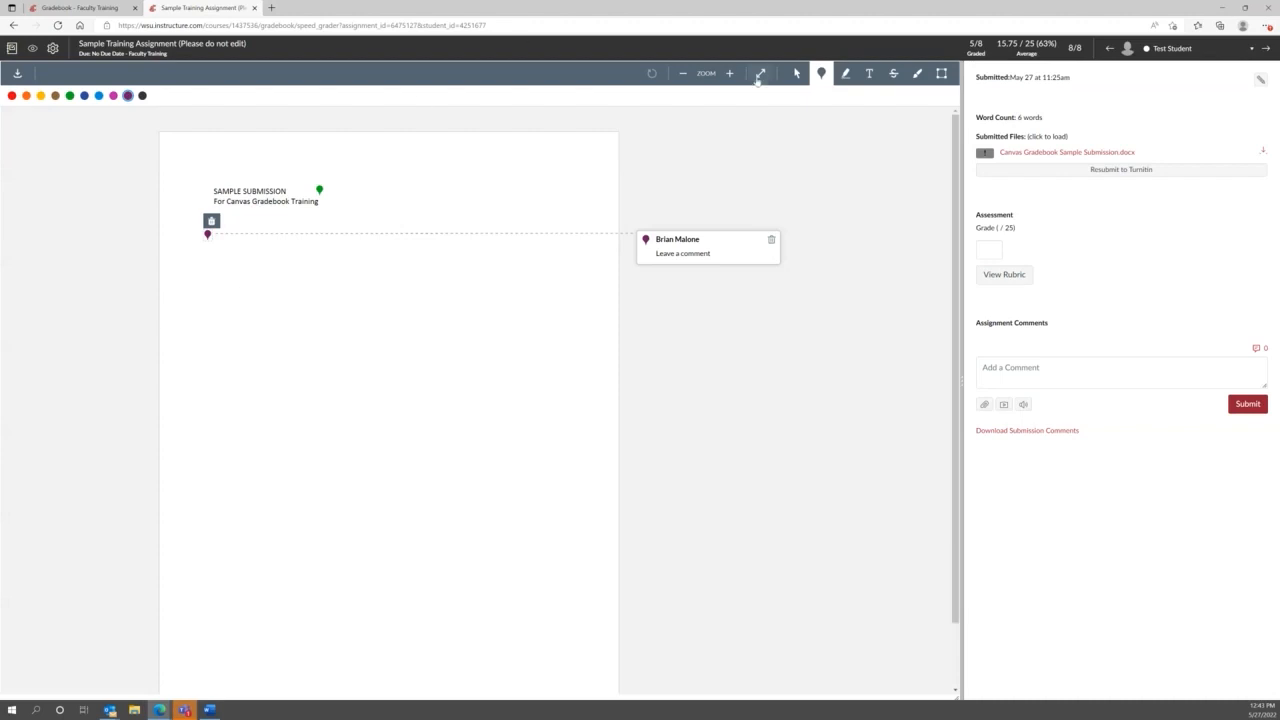
# Highlight "SAMPLE SU" in green and attach the comment "I highlighted this because it is a strong point.".
pyautogui.click(845, 74)
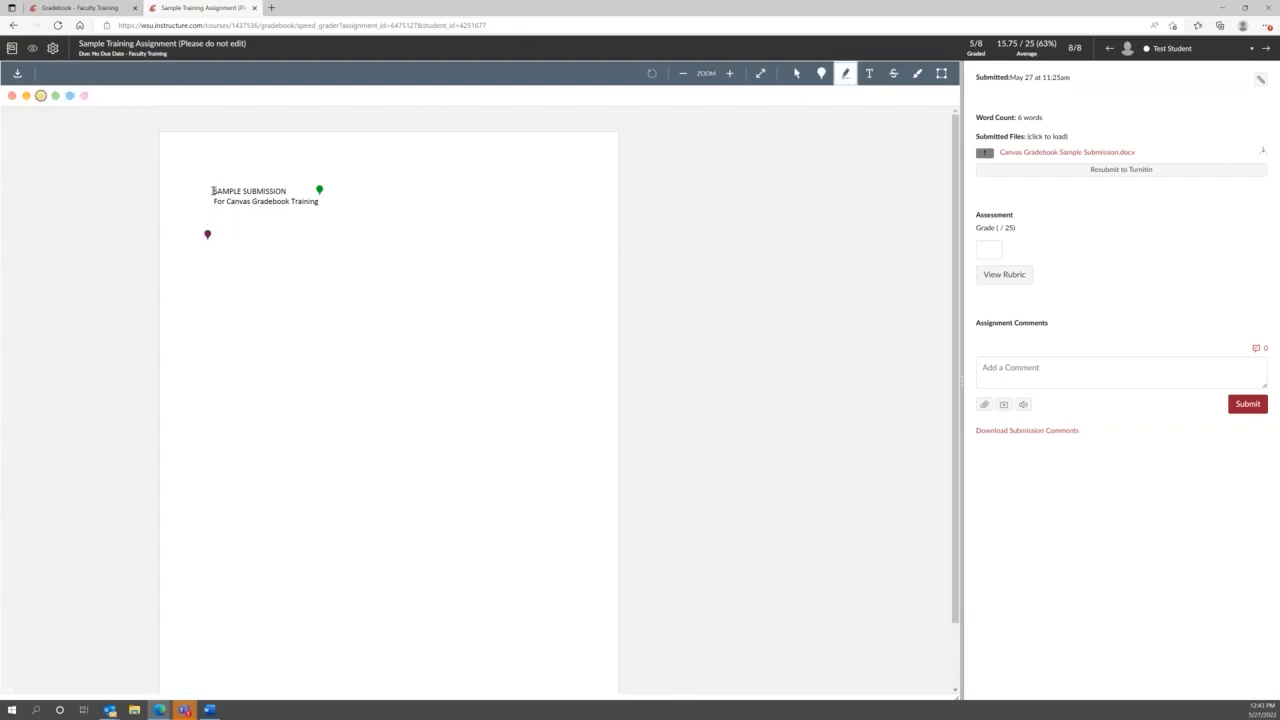
pyautogui.moveTo(212, 191); pyautogui.dragTo(252, 193)
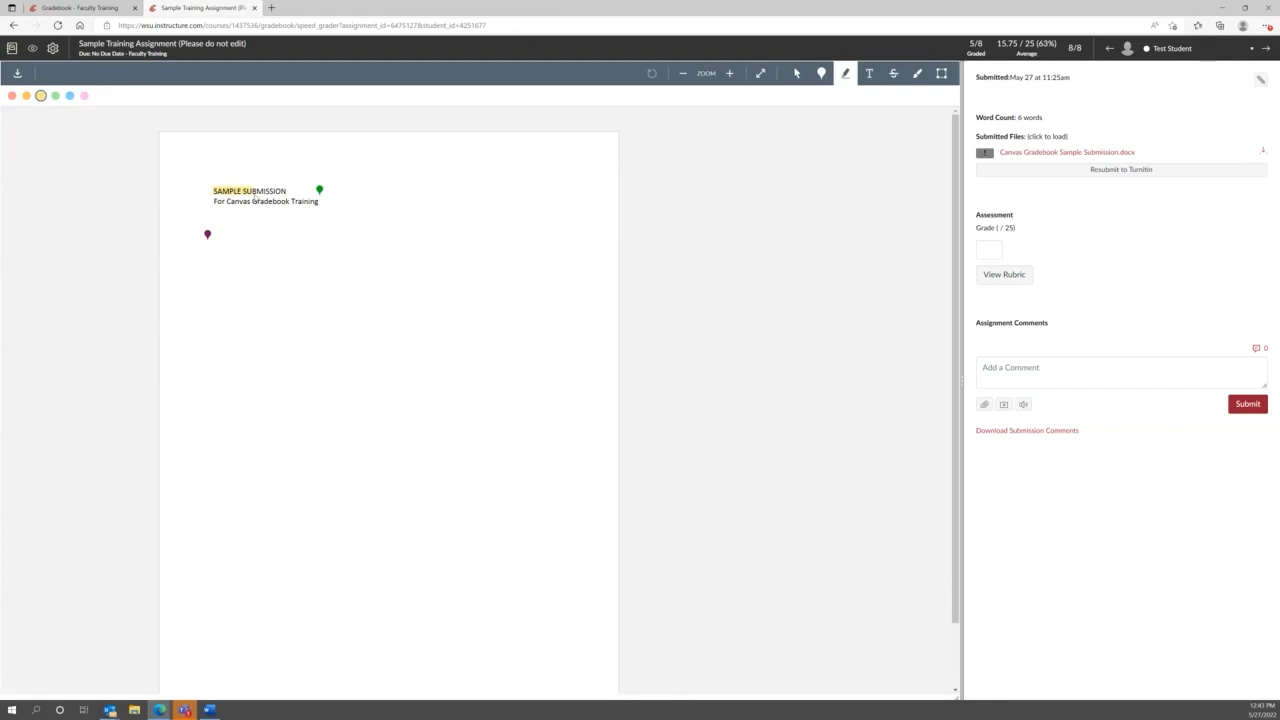
pyautogui.click(55, 95)
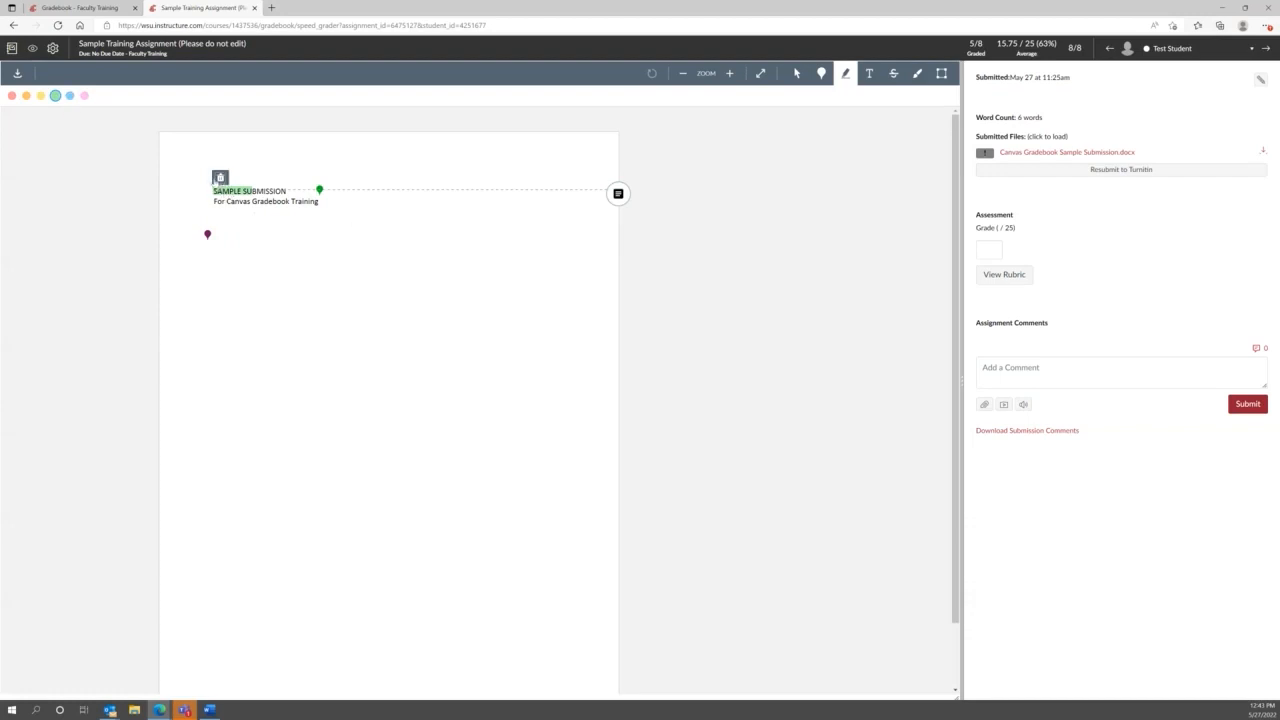
pyautogui.click(617, 194)
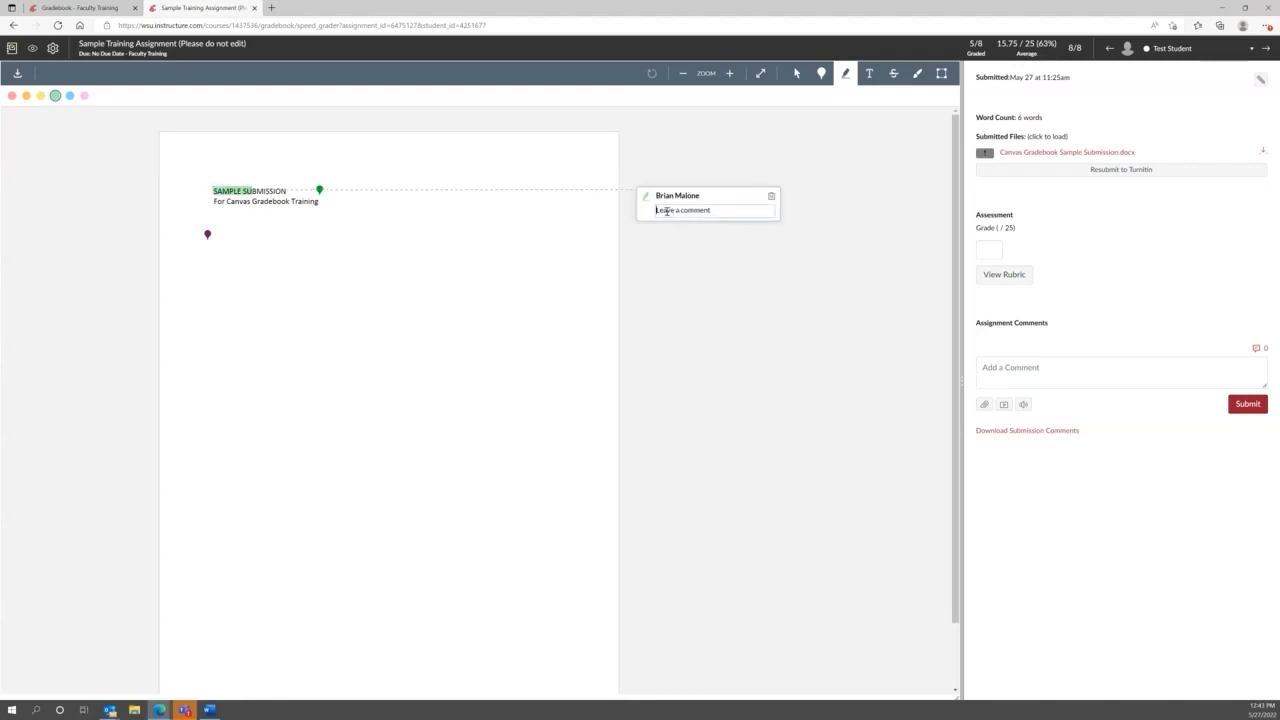
pyautogui.click(666, 211)
pyautogui.write('I highlighted this because it is a strong point.')
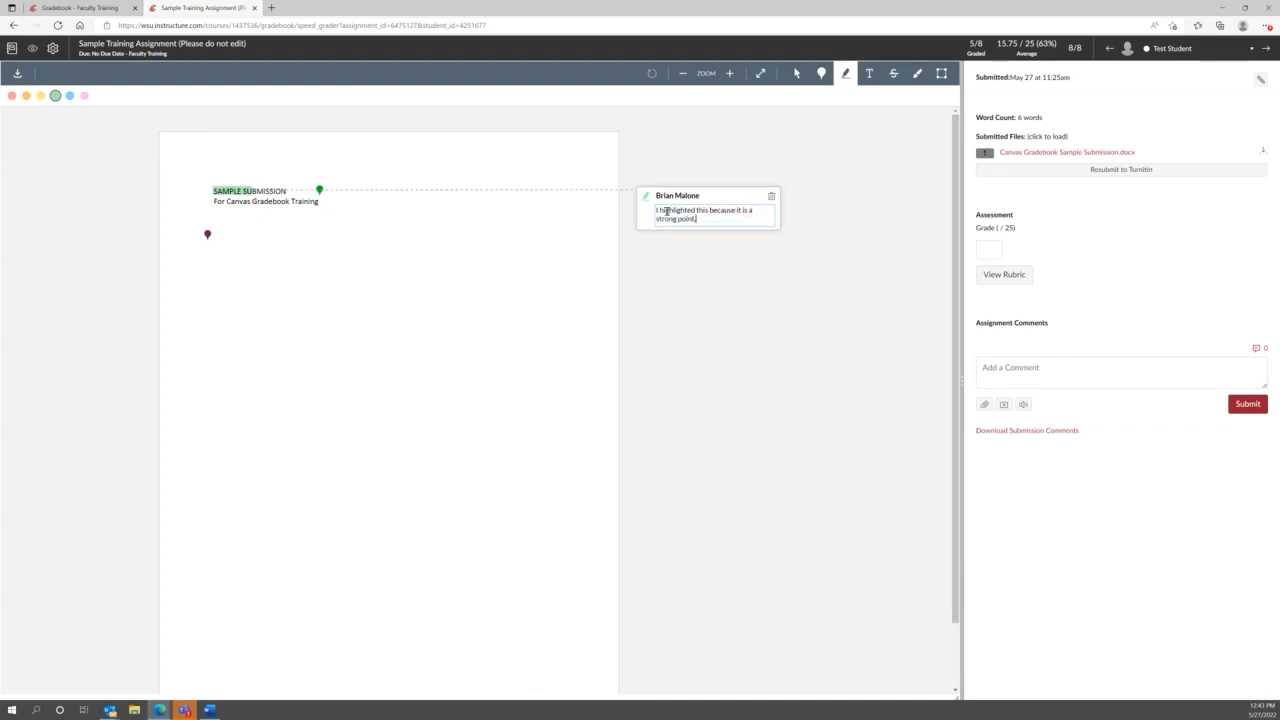
pyautogui.click(433, 214)
# Add a green free-text annotation reading "This is great!" above the submission's heading.
pyautogui.click(869, 75)
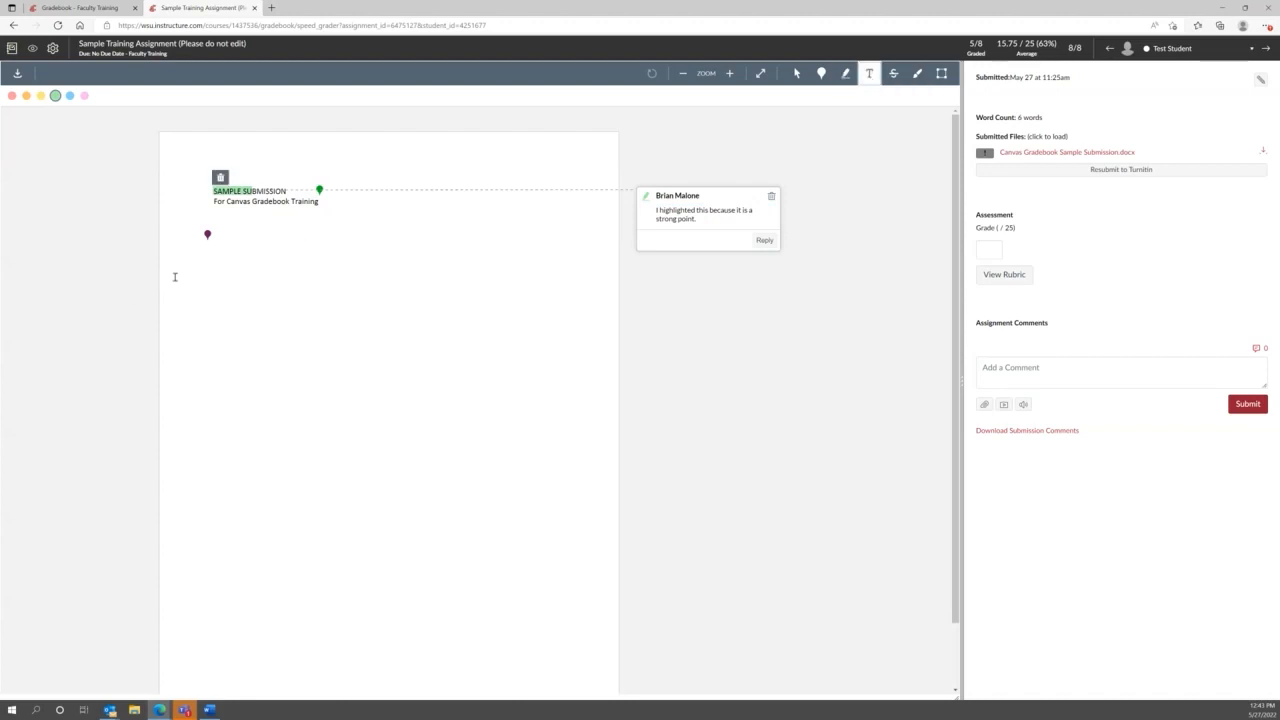
pyautogui.click(188, 156)
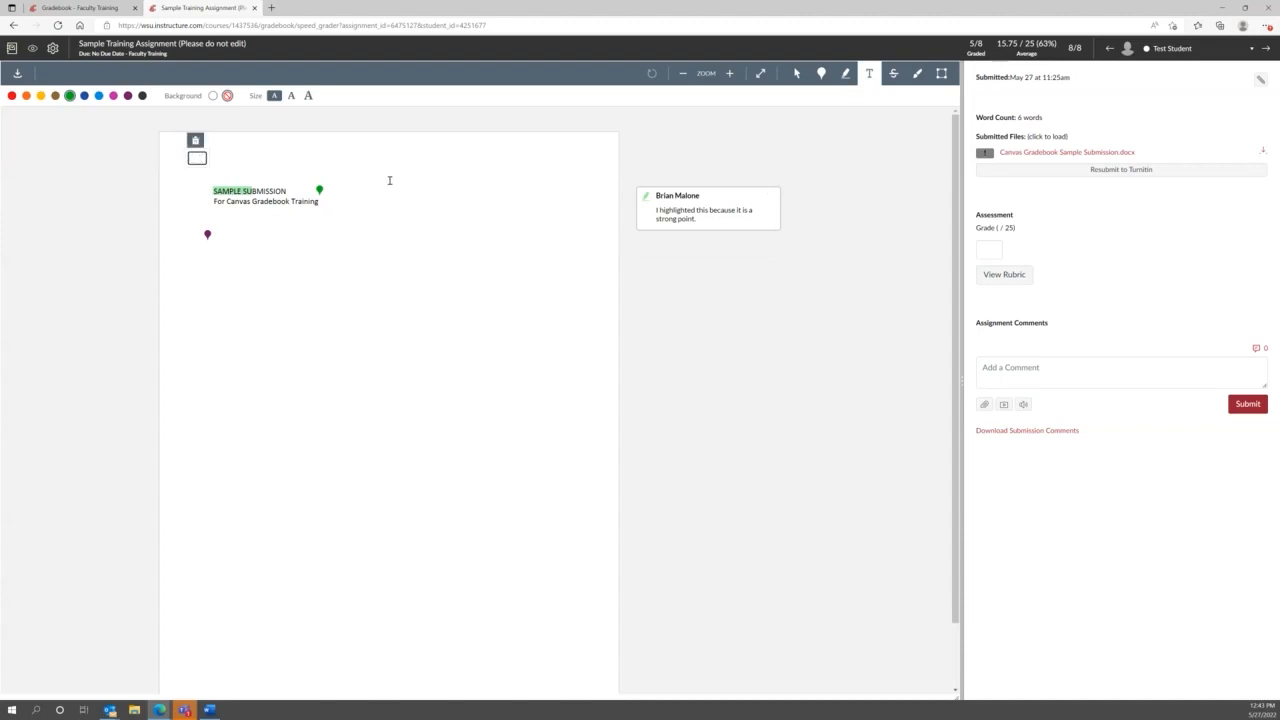
pyautogui.write('This is great!')
pyautogui.click(308, 166)
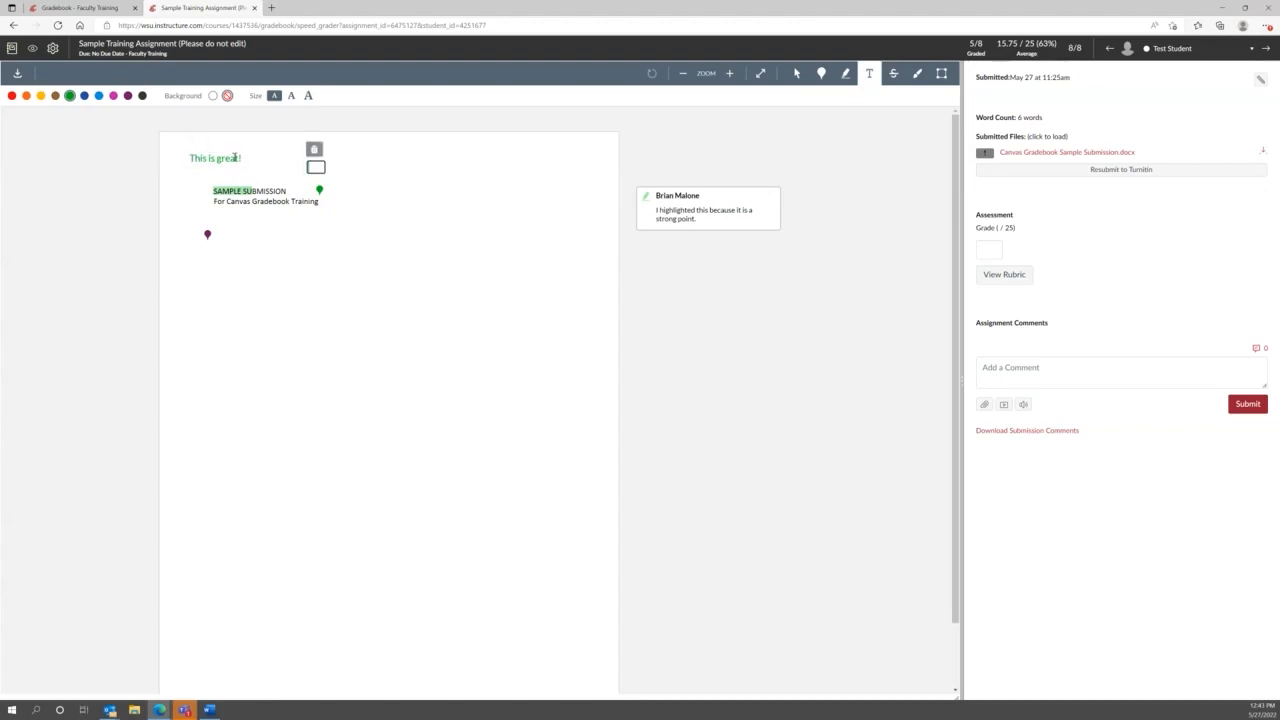
# Reposition the "This is great!" text just above the green point annotation and keep it without a background fill.
pyautogui.click(234, 157)
pyautogui.click(234, 151)
pyautogui.moveTo(234, 151); pyautogui.dragTo(276, 214)
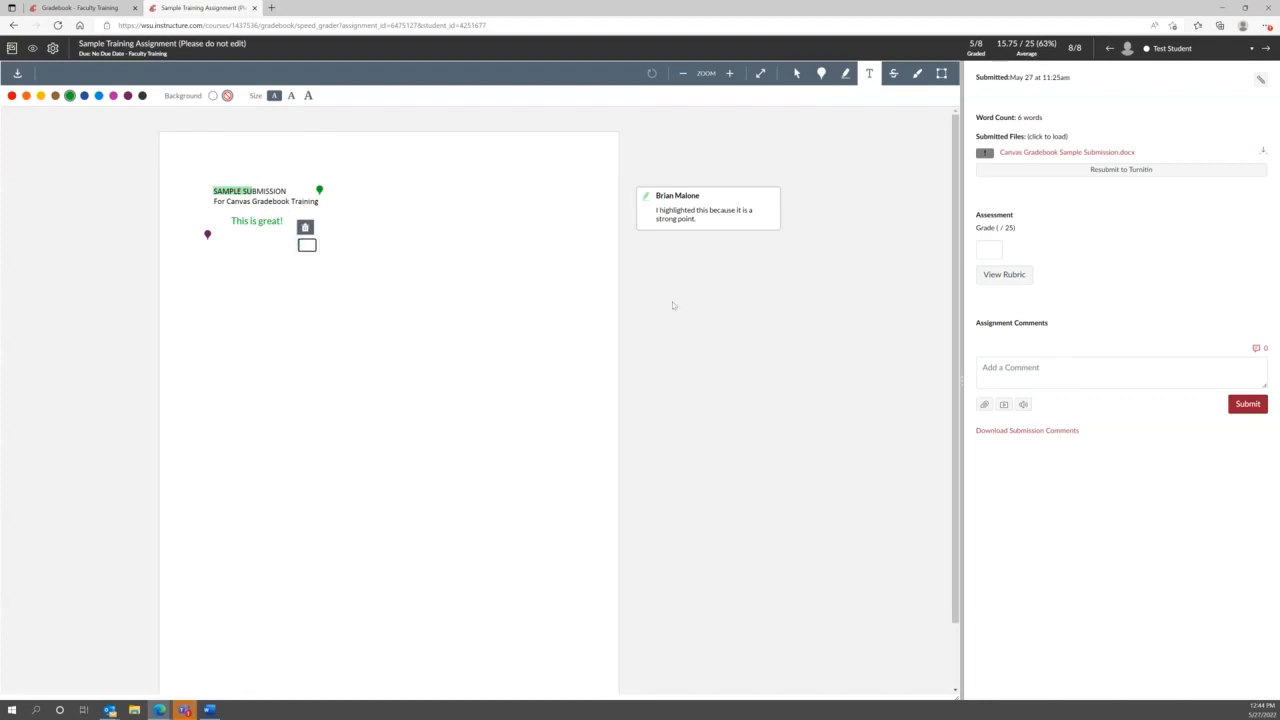
pyautogui.click(648, 311)
pyautogui.moveTo(254, 229); pyautogui.dragTo(238, 225)
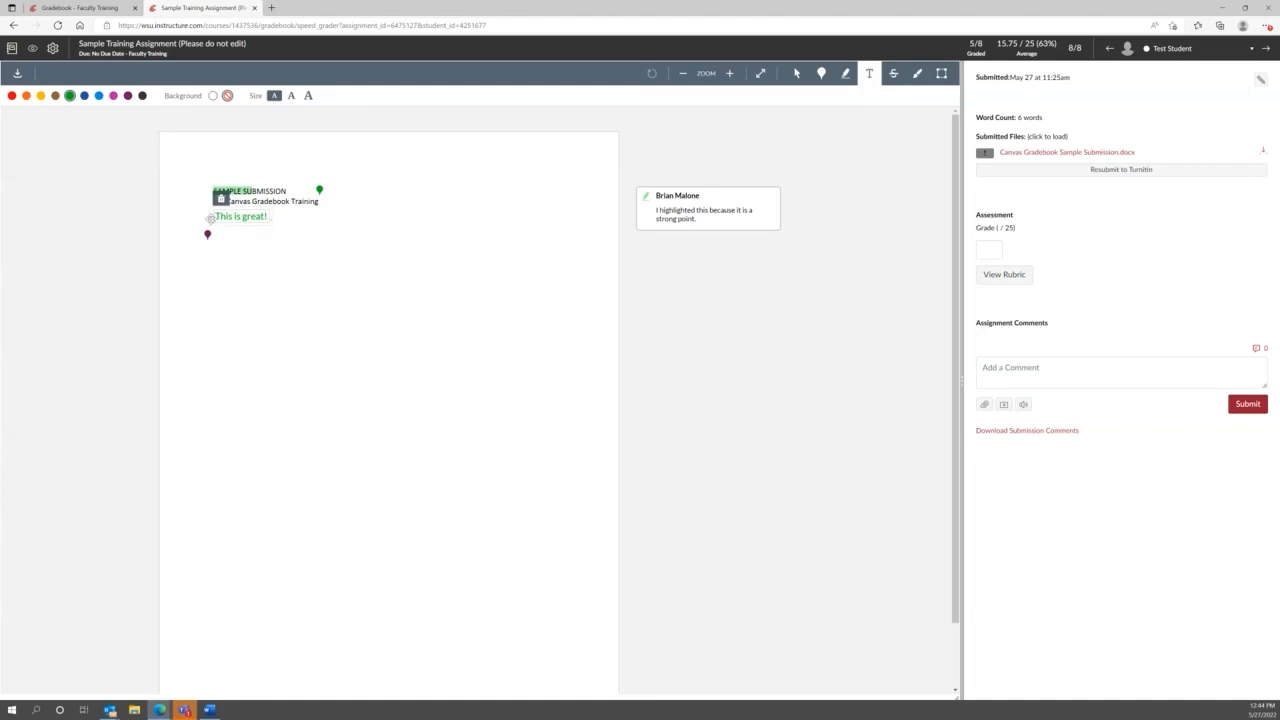
pyautogui.moveTo(210, 218)
pyautogui.mouseDown()
pyautogui.moveTo(138, 196)
pyautogui.moveTo(290, 165)
pyautogui.moveTo(304, 175)
pyautogui.mouseUp()
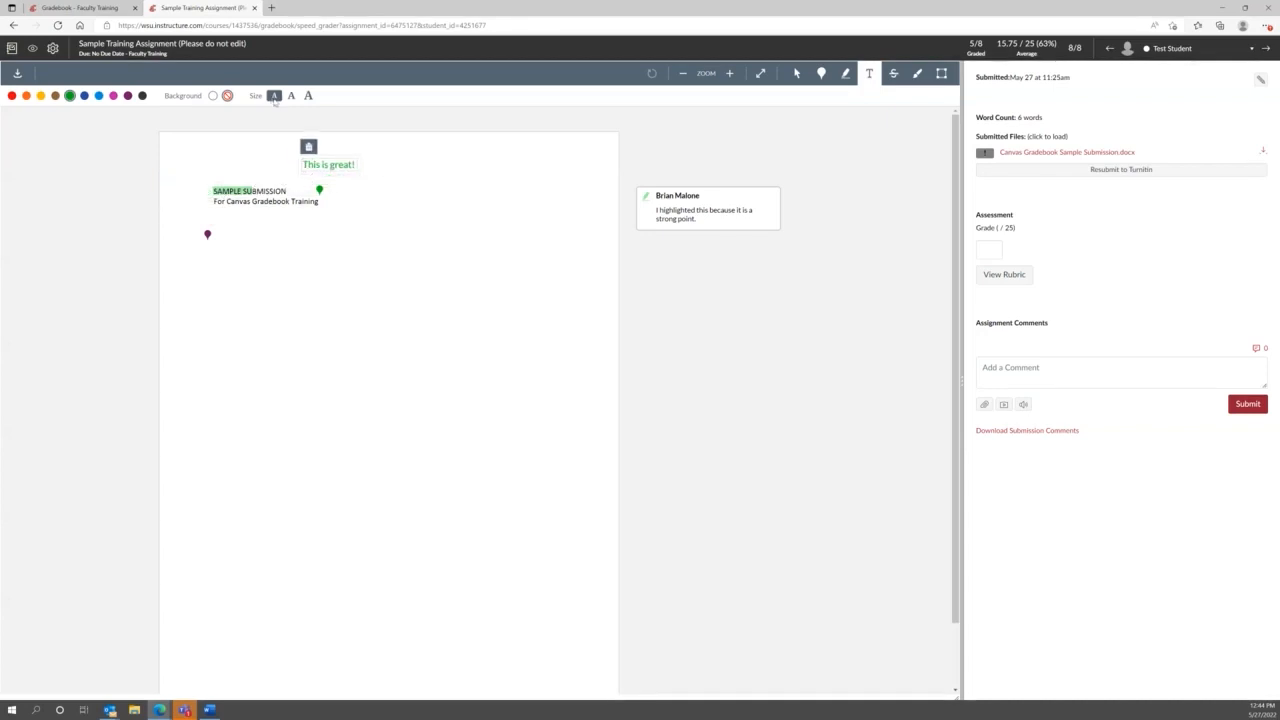
pyautogui.click(213, 97)
pyautogui.click(228, 97)
pyautogui.click(399, 167)
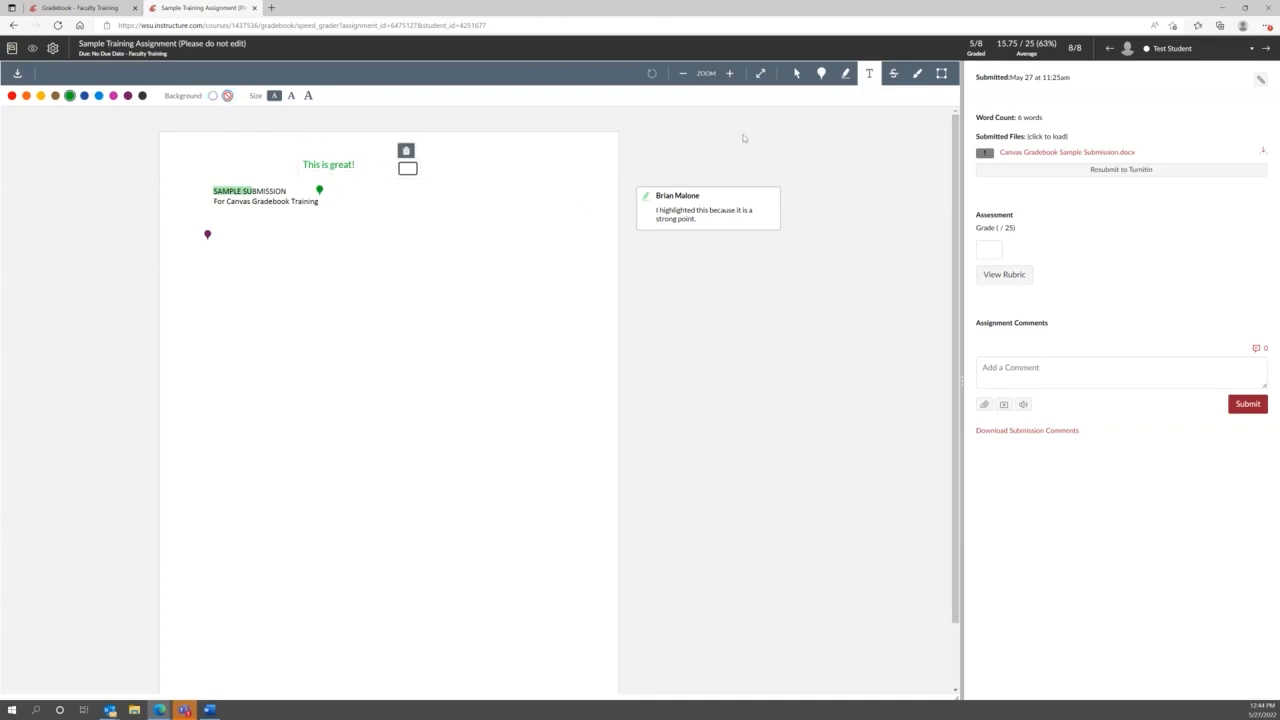
# Strike through the word "Training" in the submission and set the strikeout colour to purple.
pyautogui.click(893, 74)
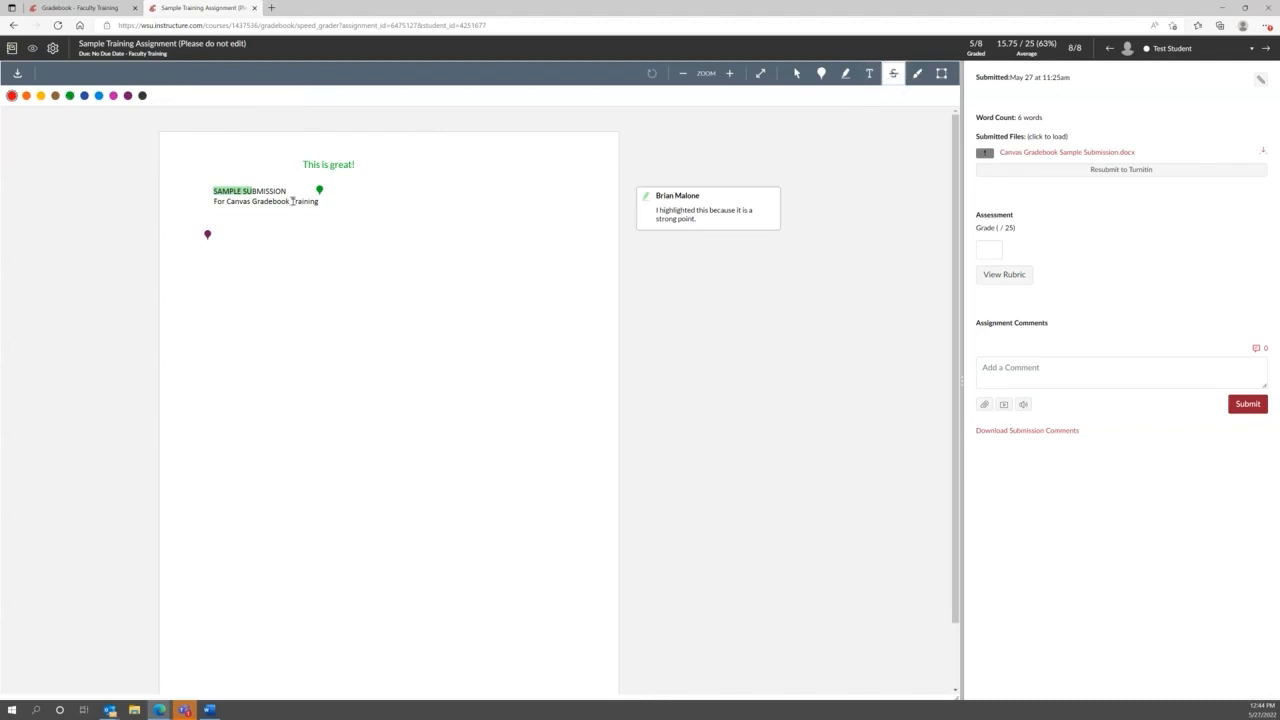
pyautogui.moveTo(291, 201); pyautogui.dragTo(318, 201)
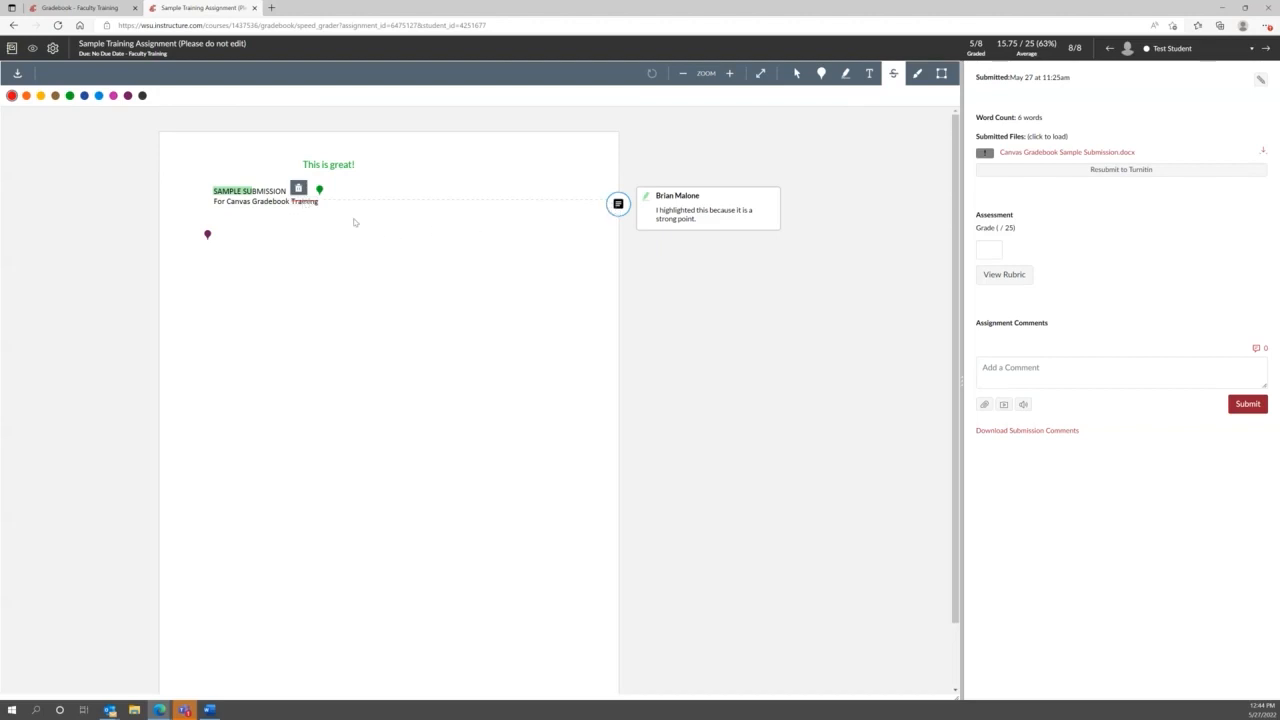
pyautogui.click(69, 96)
pyautogui.click(84, 97)
pyautogui.click(99, 96)
pyautogui.click(128, 96)
# Draw a blue freehand circle of medium line thickness around the word "Gradebook" in the submission.
pyautogui.click(917, 73)
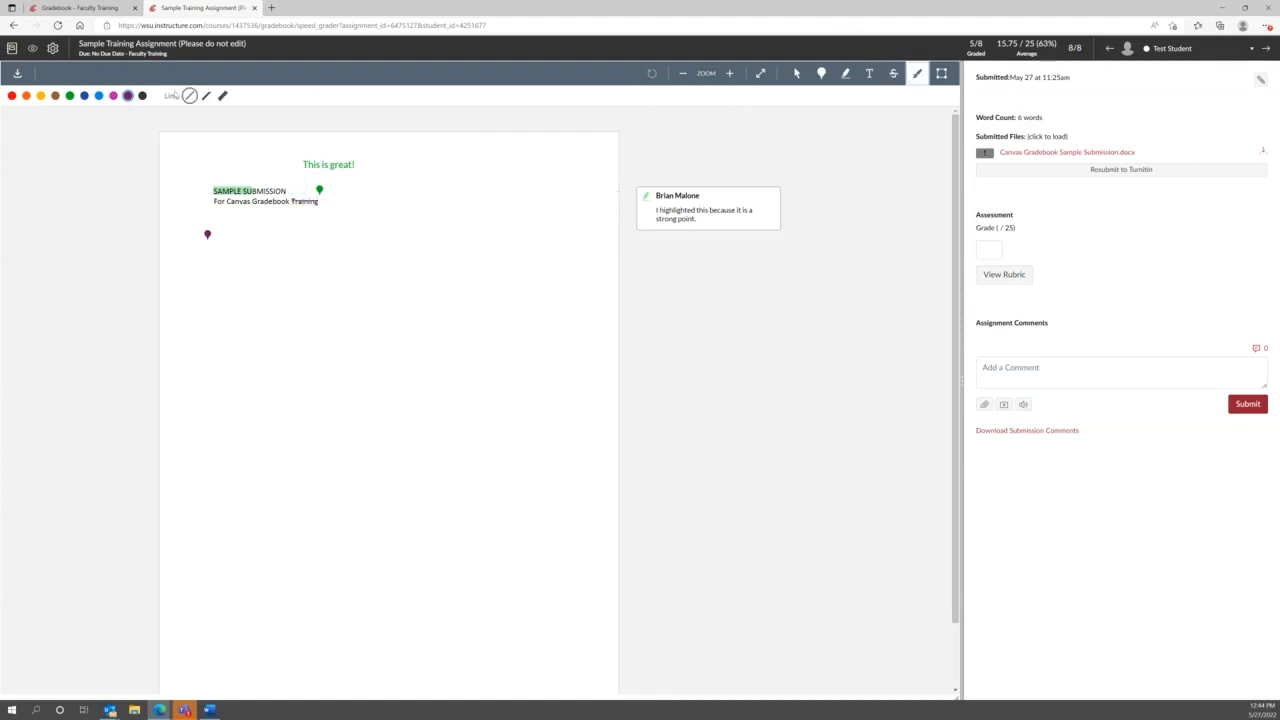
pyautogui.click(207, 95)
pyautogui.click(99, 95)
pyautogui.moveTo(256, 214)
pyautogui.mouseDown()
pyautogui.moveTo(252, 203)
pyautogui.moveTo(276, 208)
pyautogui.moveTo(286, 186)
pyautogui.moveTo(256, 208)
pyautogui.mouseUp()
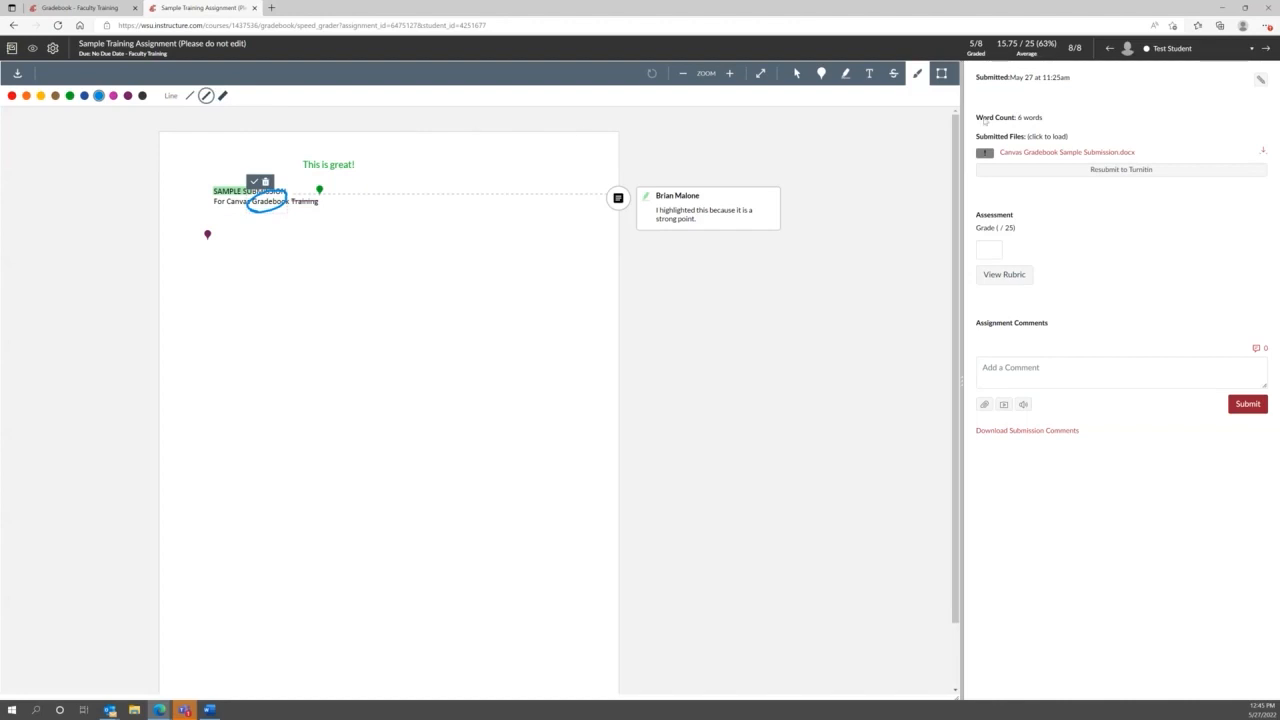
# Draw a blue area box around the left part of the submission's heading and attach the comment "Needs more attention.".
pyautogui.click(941, 74)
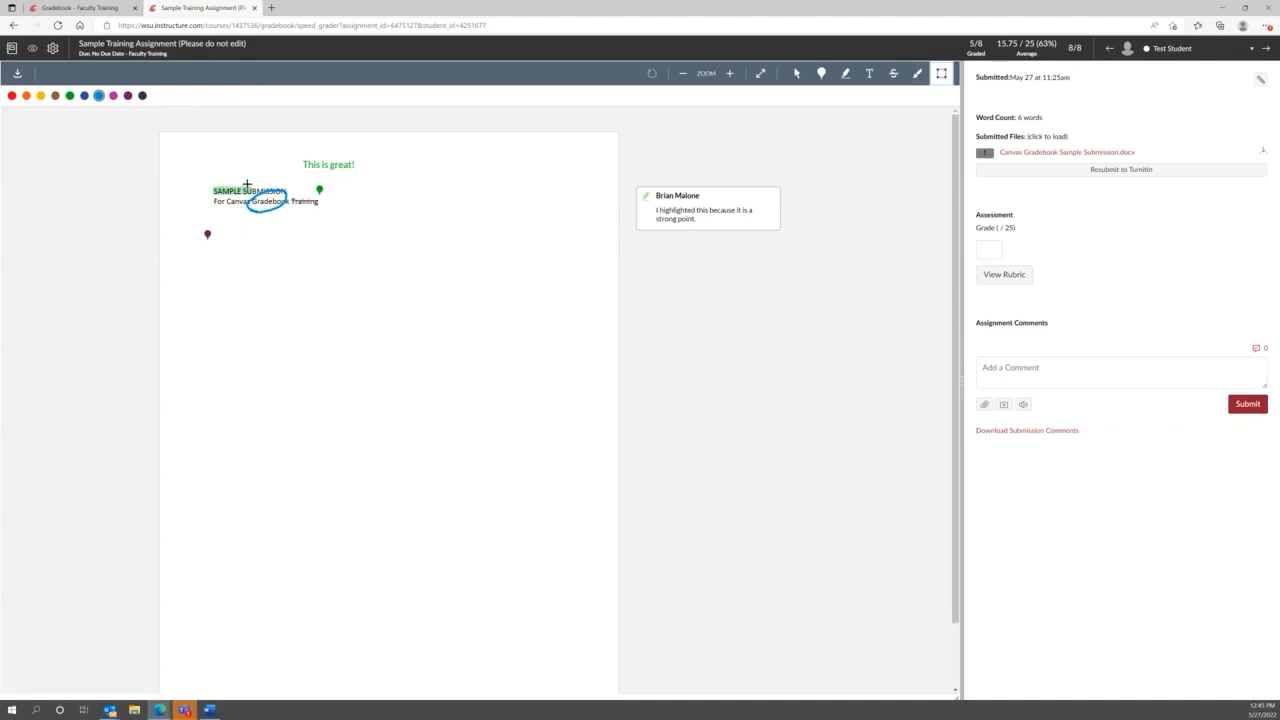
pyautogui.moveTo(201, 173); pyautogui.dragTo(244, 226)
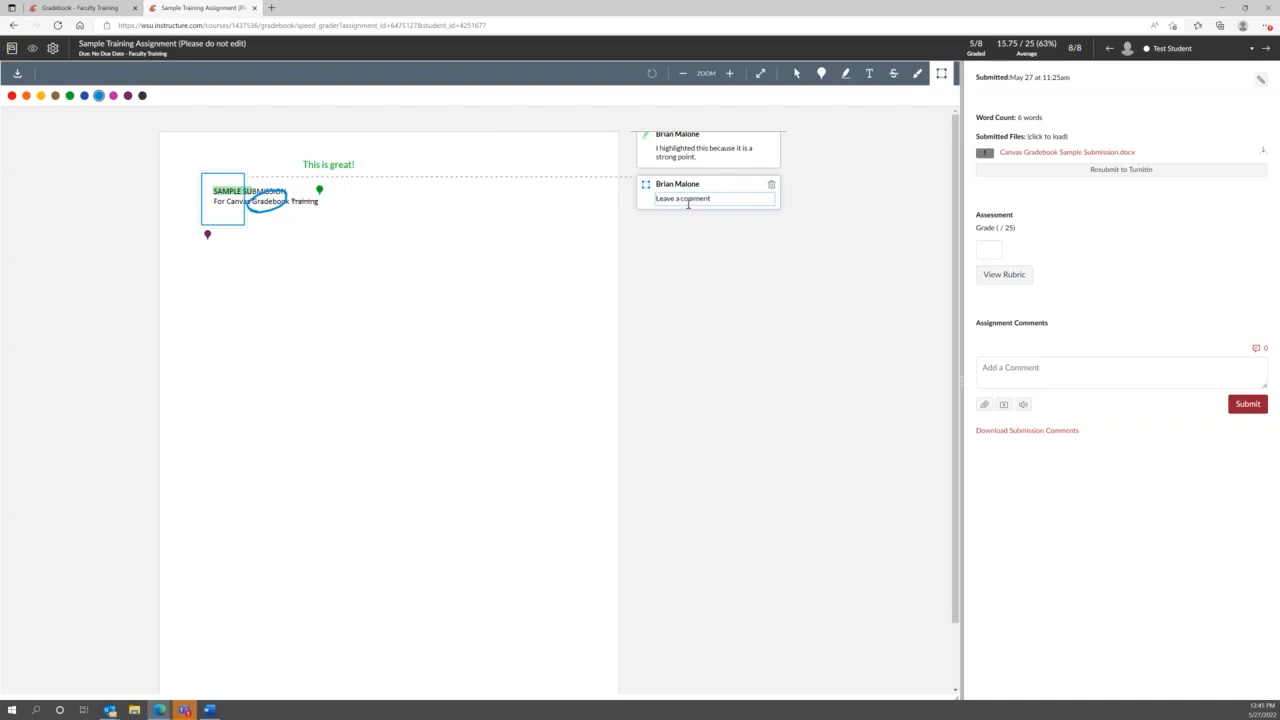
pyautogui.write('Needs mor attention')
pyautogui.write('.')
pyautogui.click(420, 326)
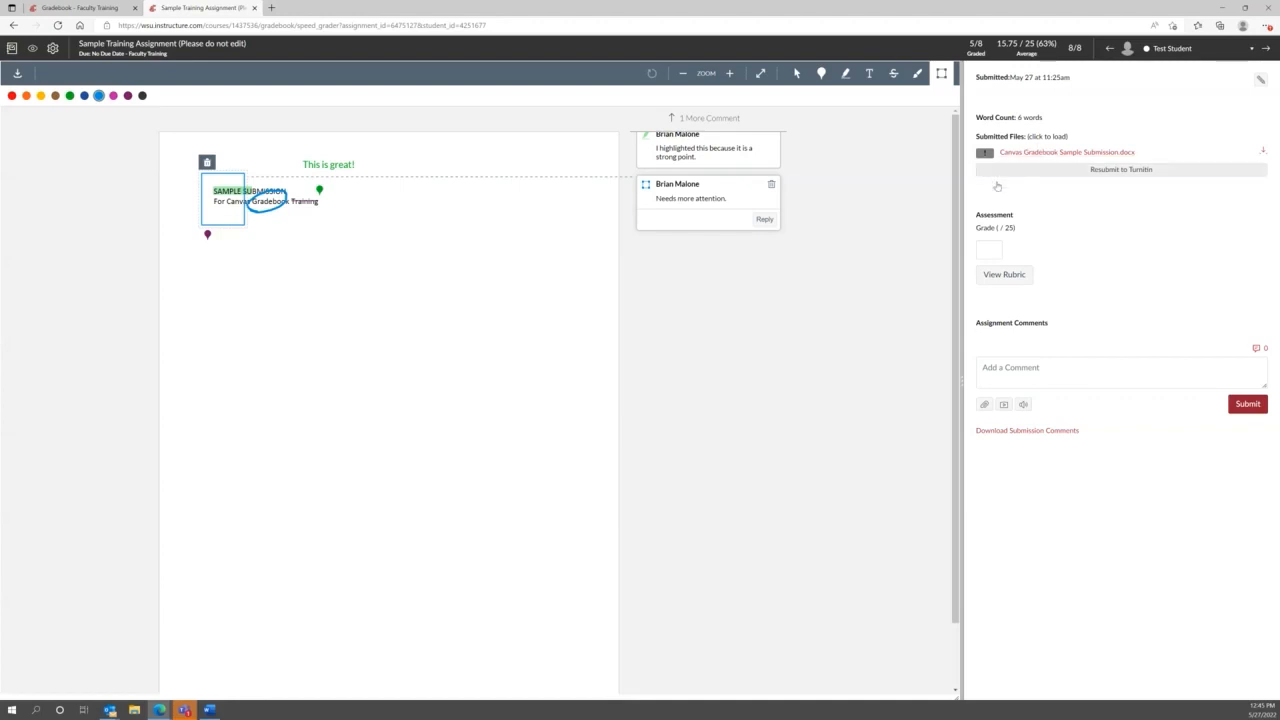
# Enter 23.5 out of 25 as the submission's grade, and clear the grade again.
pyautogui.click(982, 247)
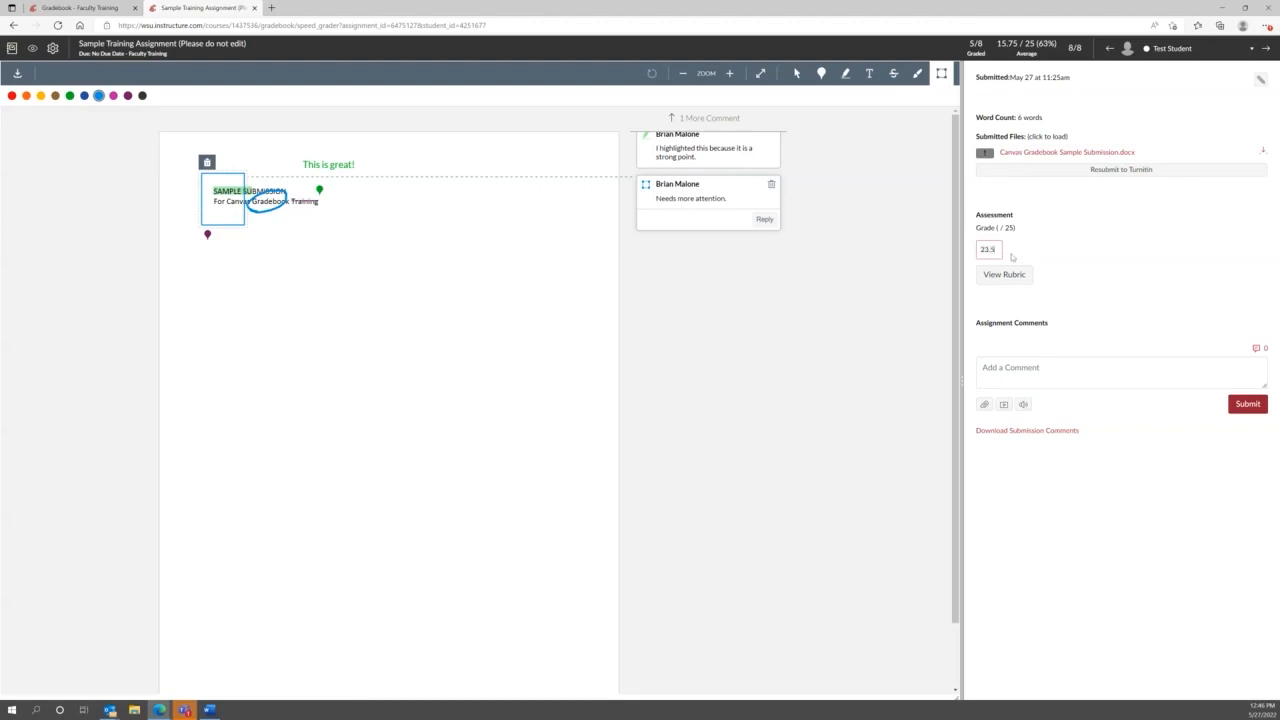
pyautogui.press('Return')
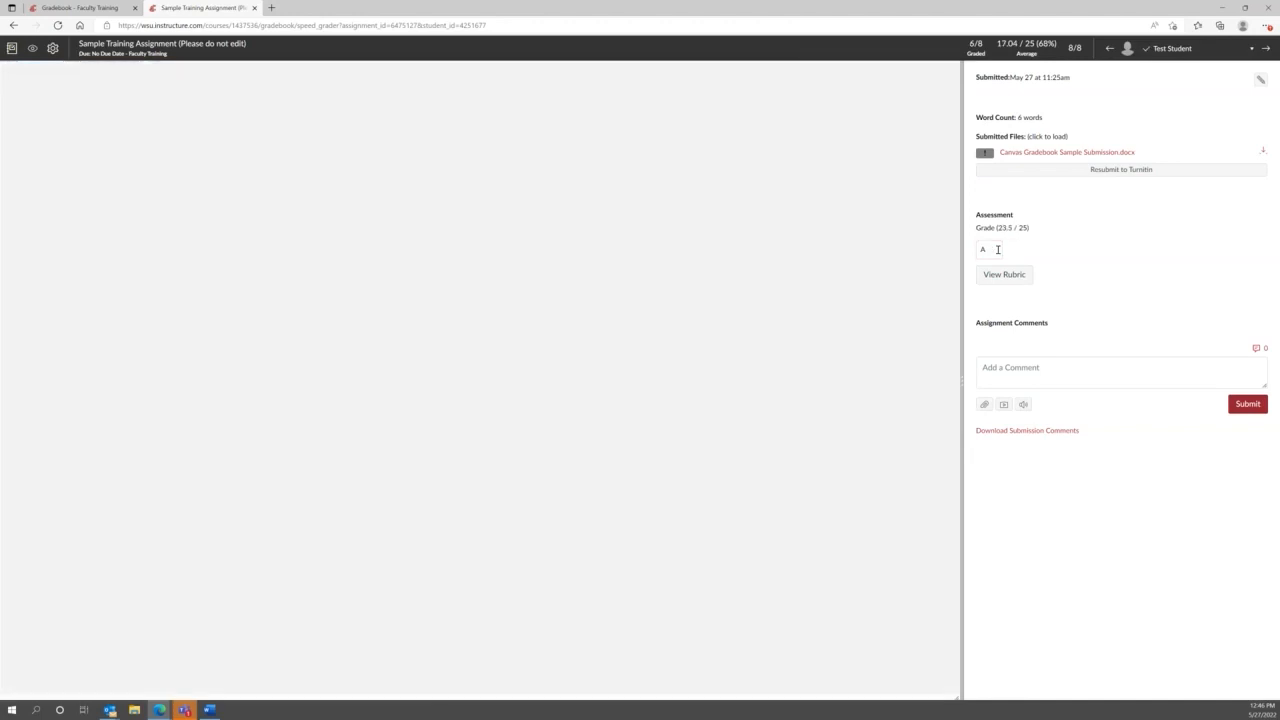
pyautogui.moveTo(997, 249); pyautogui.dragTo(973, 252)
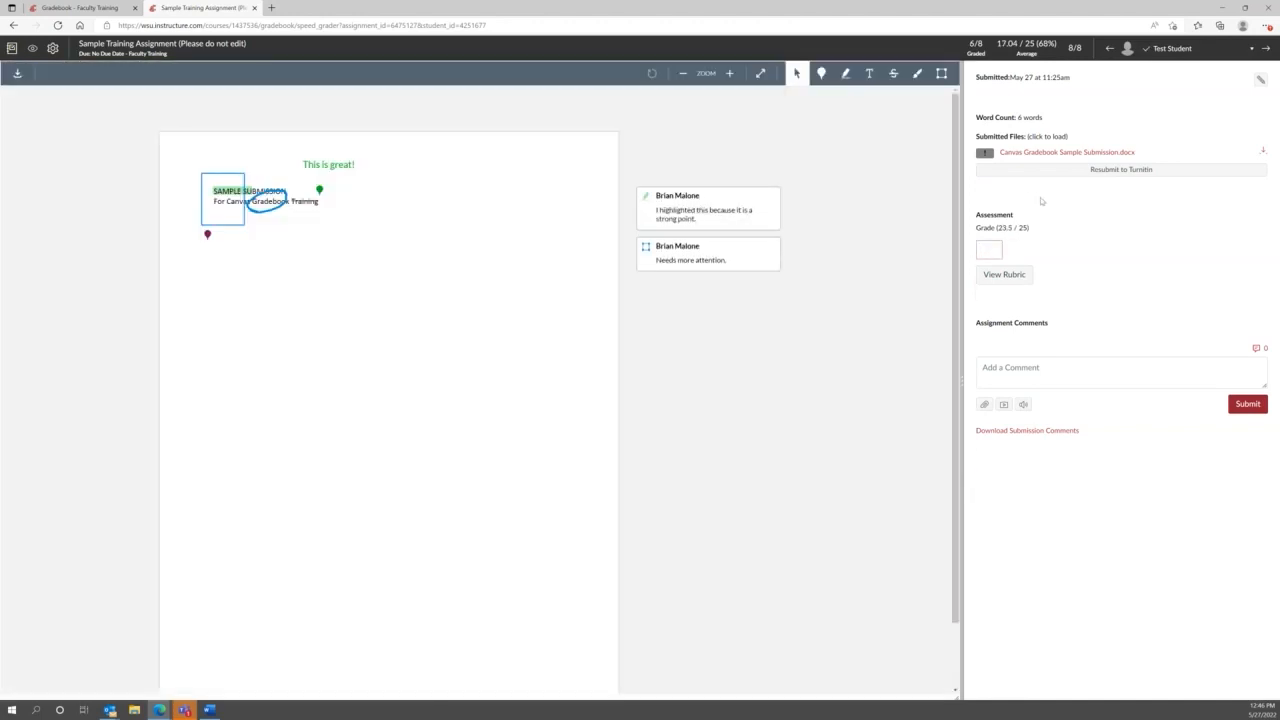
pyautogui.press('Return')
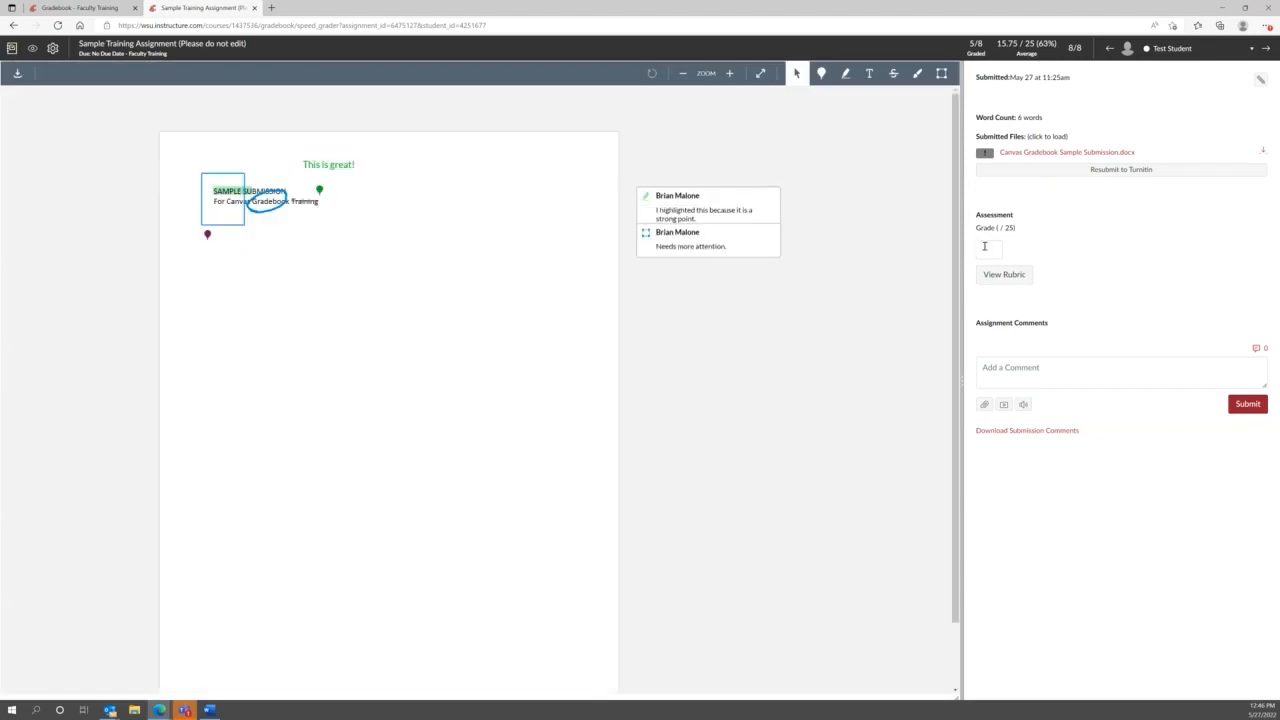
# Re-enter a grade worth 23.5 of 25 for the submission and remove it once more to leave it ungraded.
pyautogui.click(1062, 206)
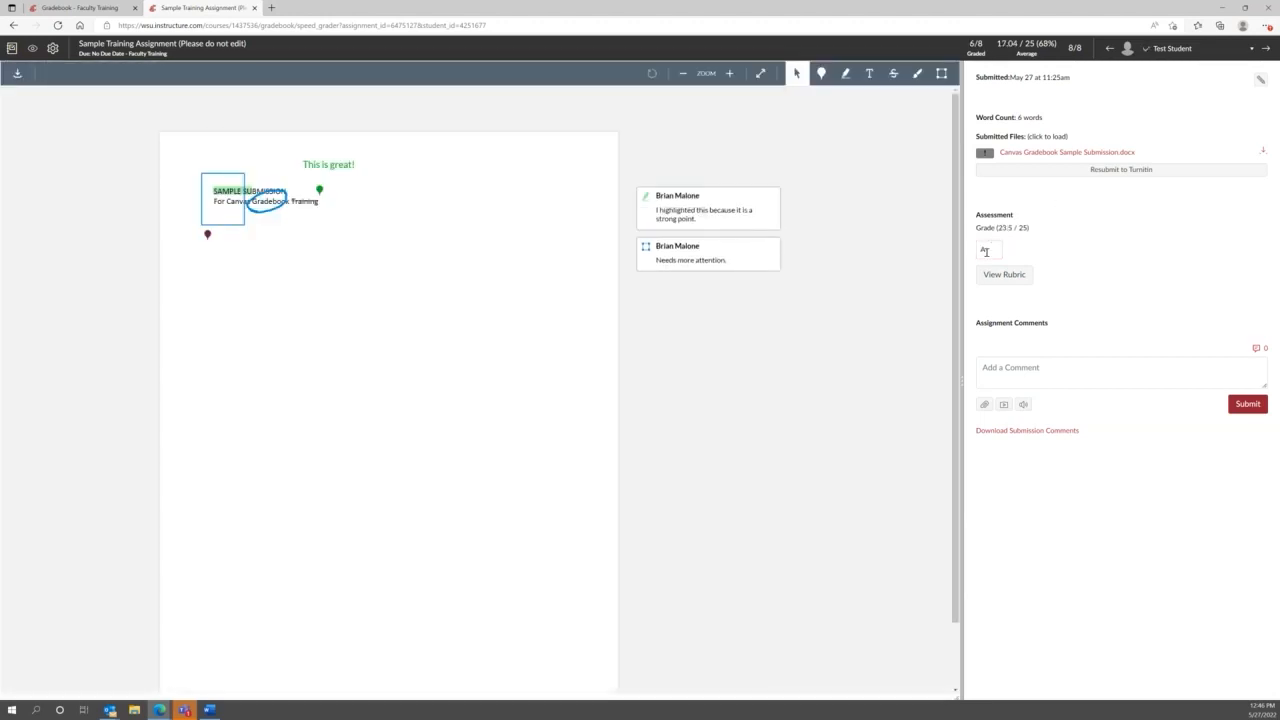
pyautogui.click(985, 251)
pyautogui.click(1040, 211)
pyautogui.click(982, 250)
pyautogui.press('BackSpace')
pyautogui.click(1090, 228)
# Open the CT Rubric for the submission and widen the grading pane to show all rating columns and the points.
pyautogui.click(1012, 275)
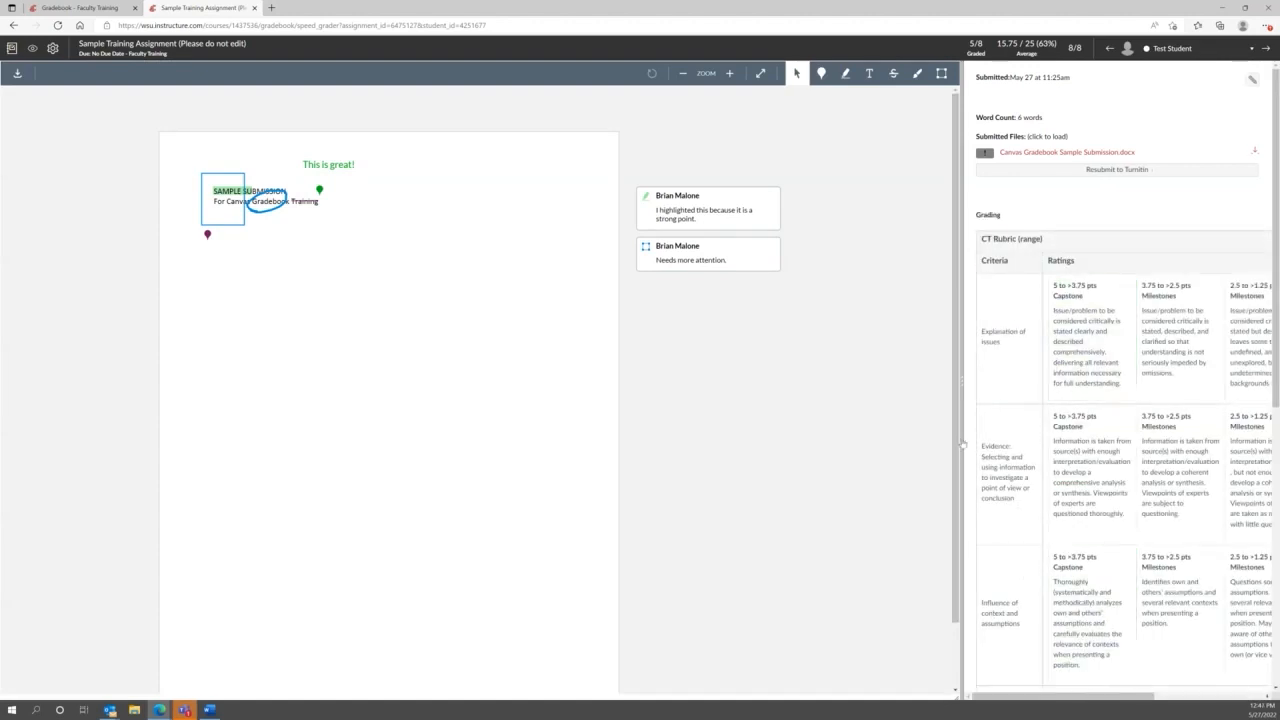
pyautogui.moveTo(960, 383); pyautogui.dragTo(418, 422)
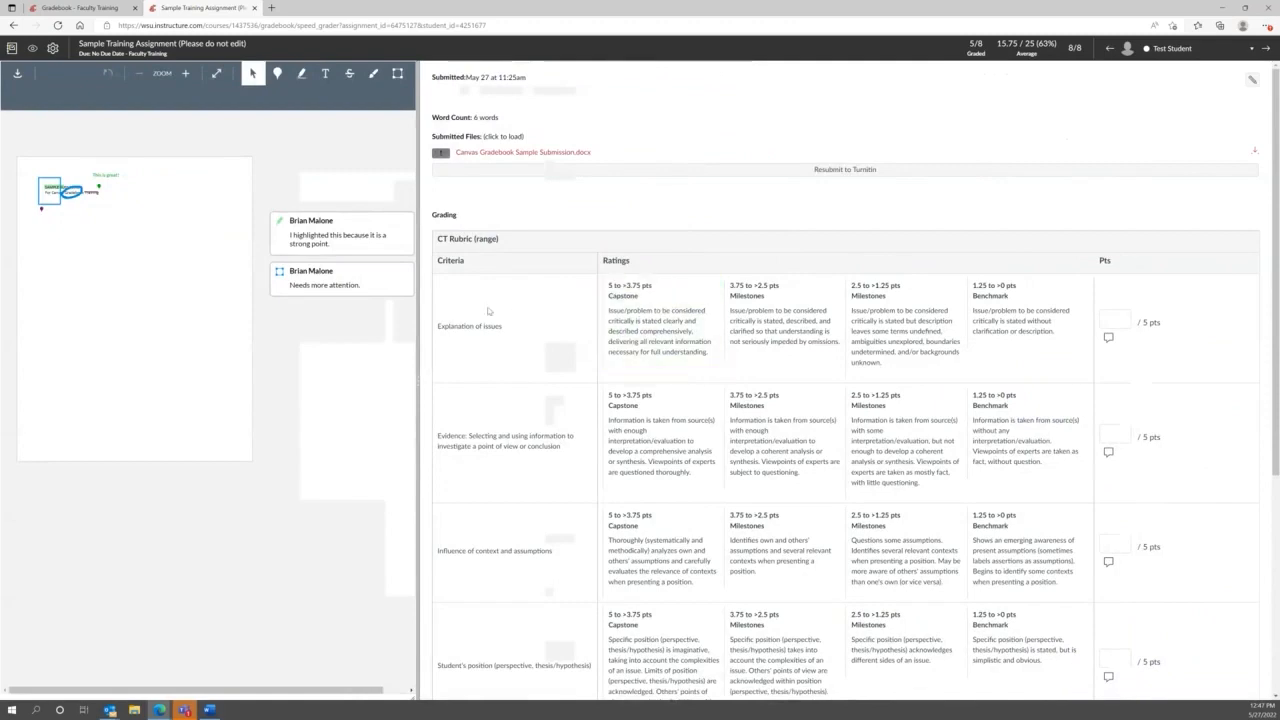
pyautogui.scroll(-5, 558, 404)
pyautogui.scroll(4, 558, 404)
pyautogui.scroll(-5, 565, 404)
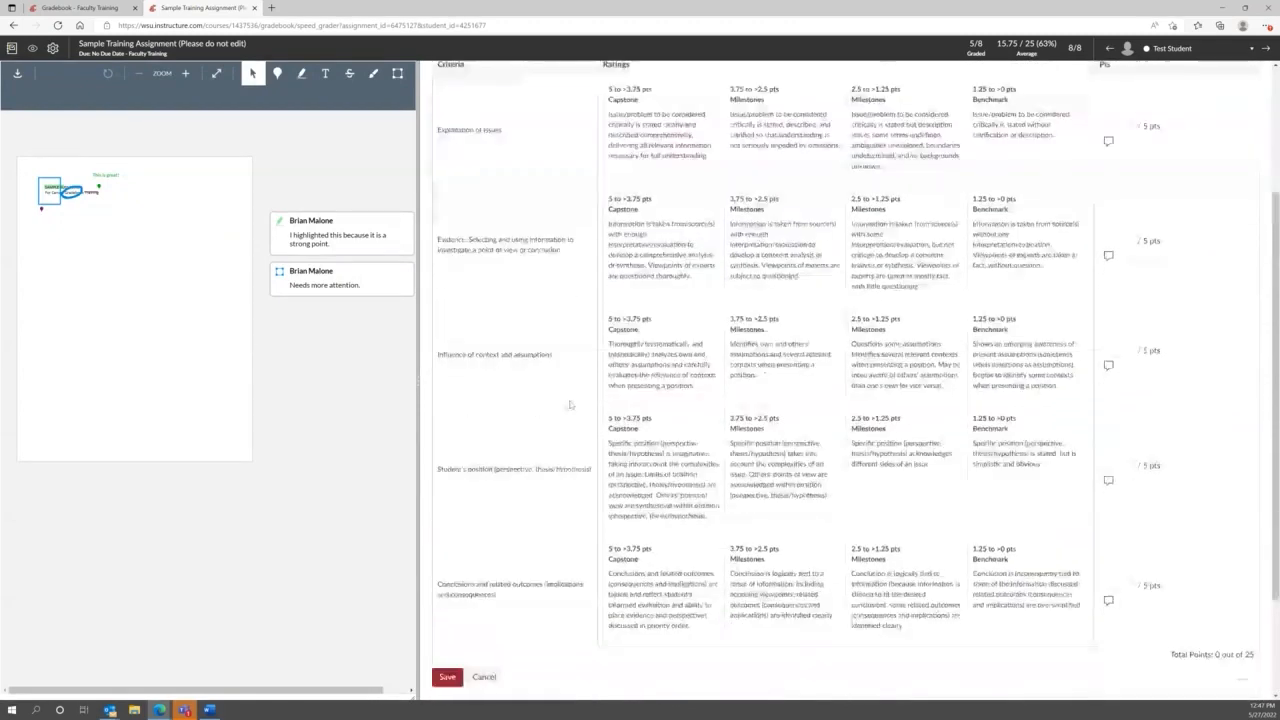
pyautogui.scroll(4, 570, 403)
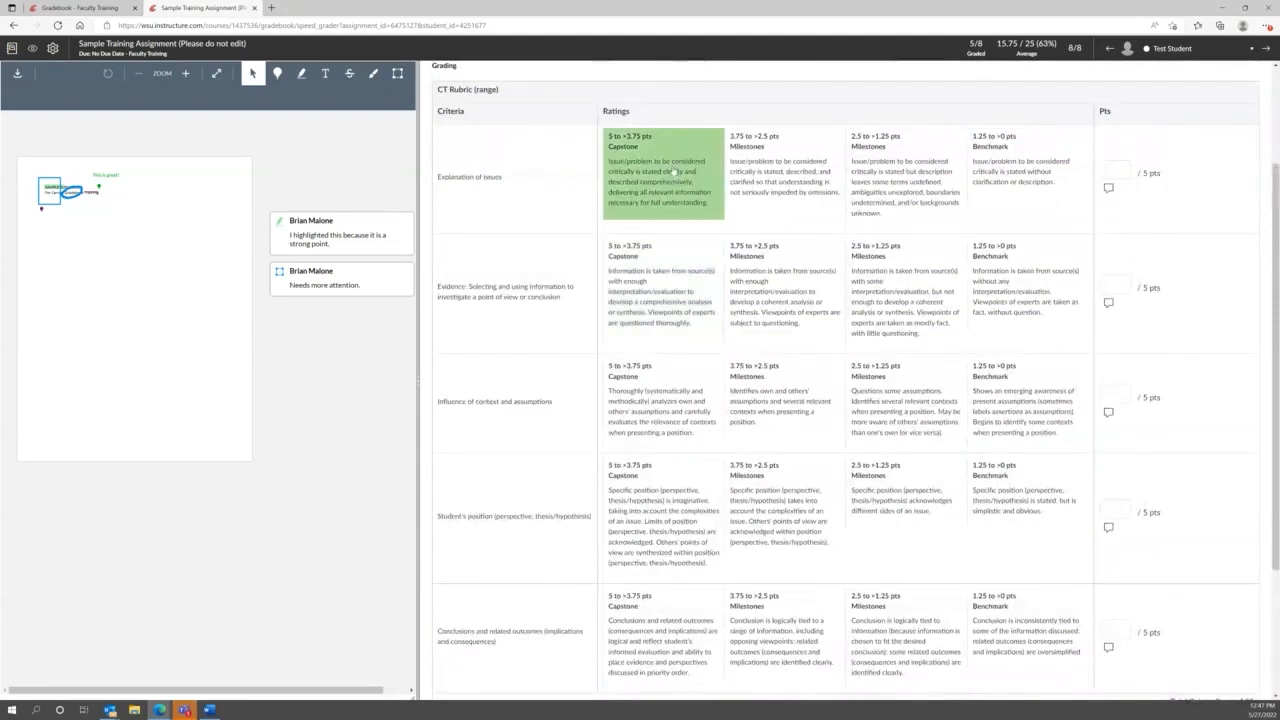
# Rate the Student's position criterion as Milestones (3.75 points) and the other four rubric criteria as Capstone (5 points).
pyautogui.rightClick(674, 170)
pyautogui.click(634, 198)
pyautogui.click(670, 184)
pyautogui.click(680, 305)
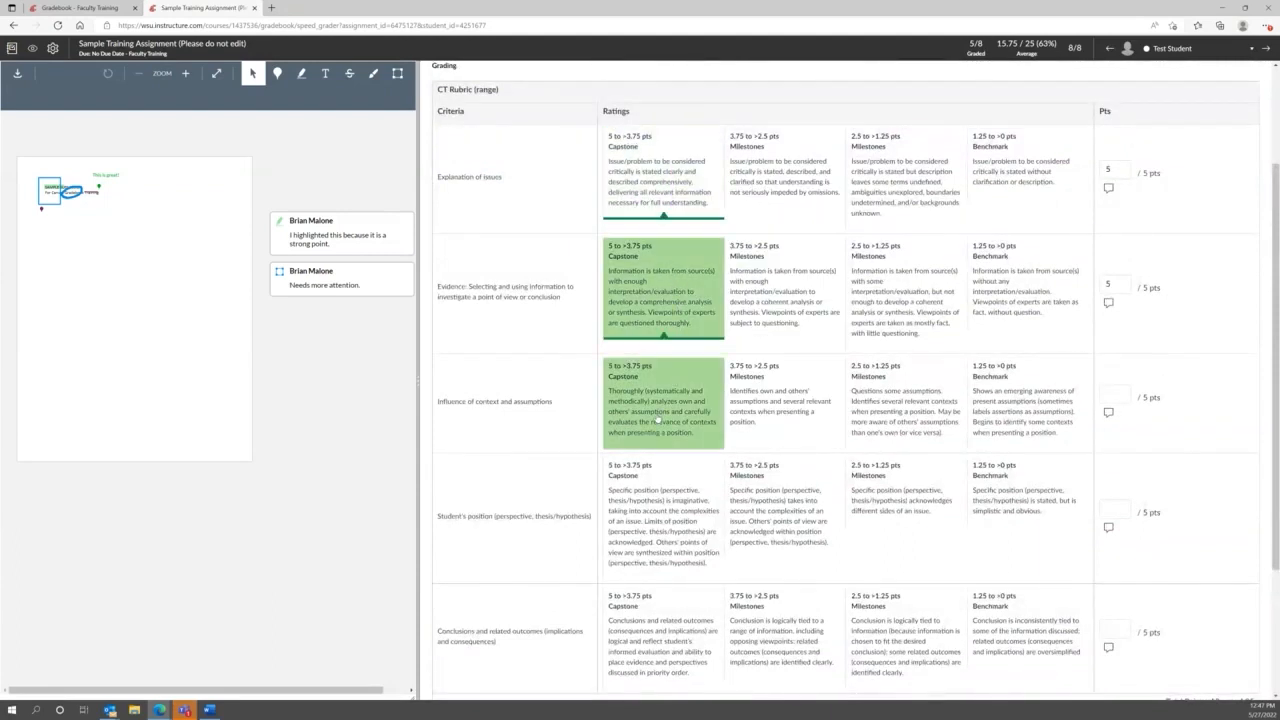
pyautogui.click(657, 420)
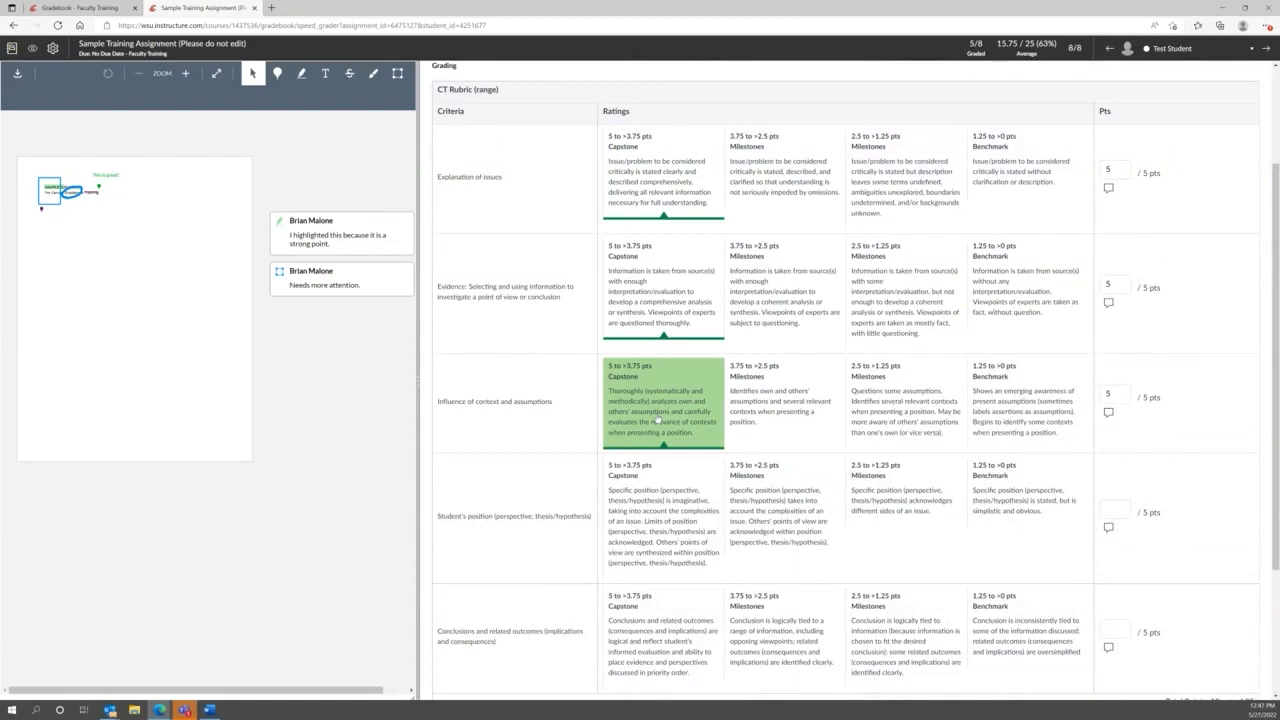
pyautogui.click(790, 512)
pyautogui.click(688, 624)
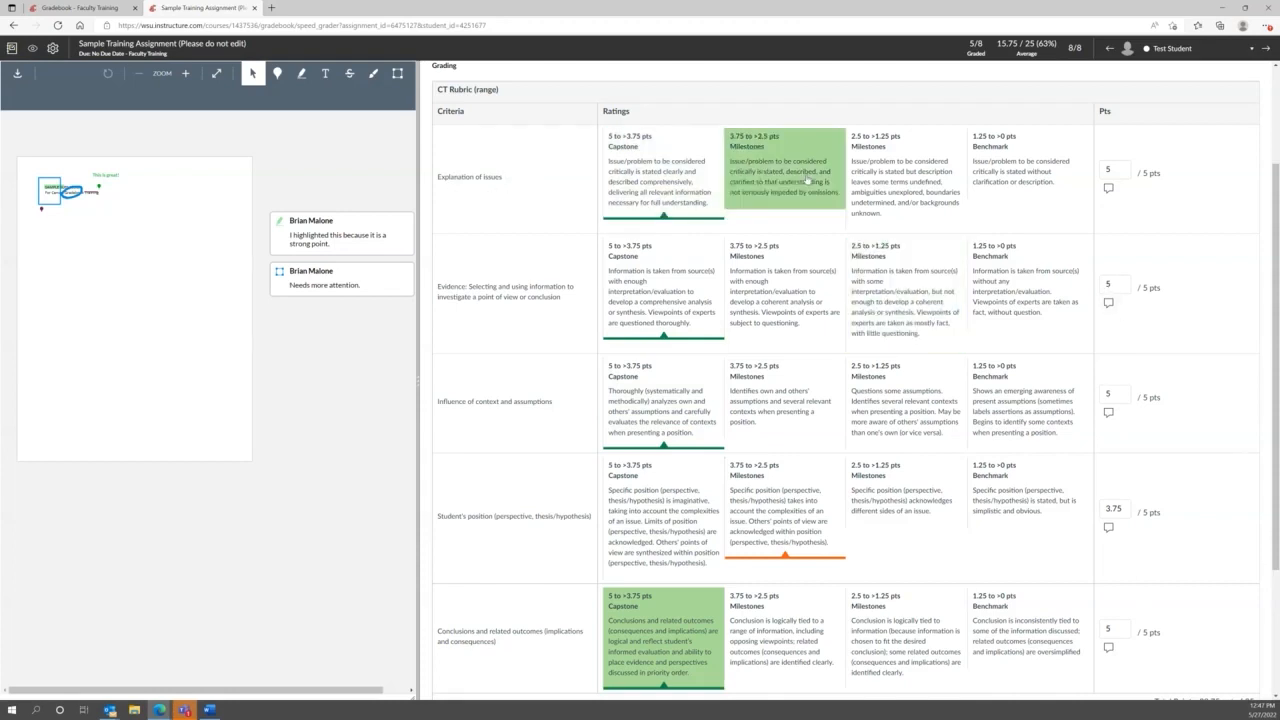
# Open the comment box for the Explanation of issues criterion and set its points to 4.5.
pyautogui.click(1108, 189)
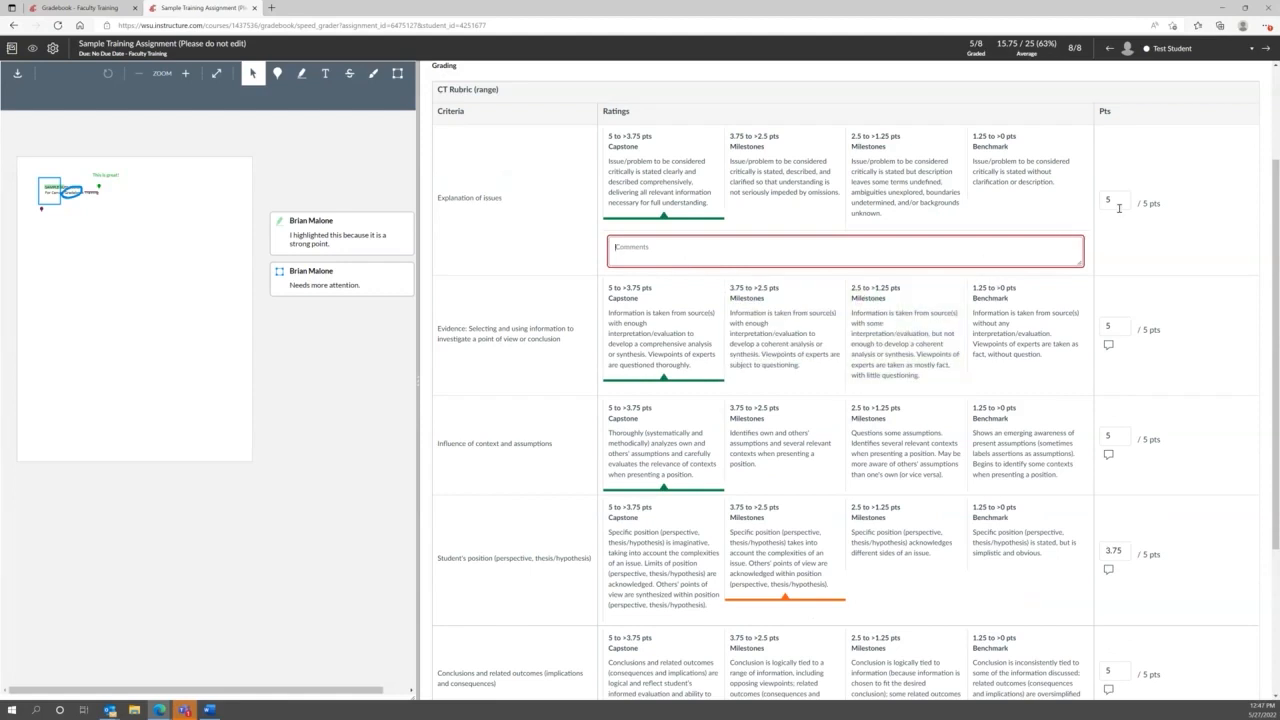
pyautogui.click(1108, 200)
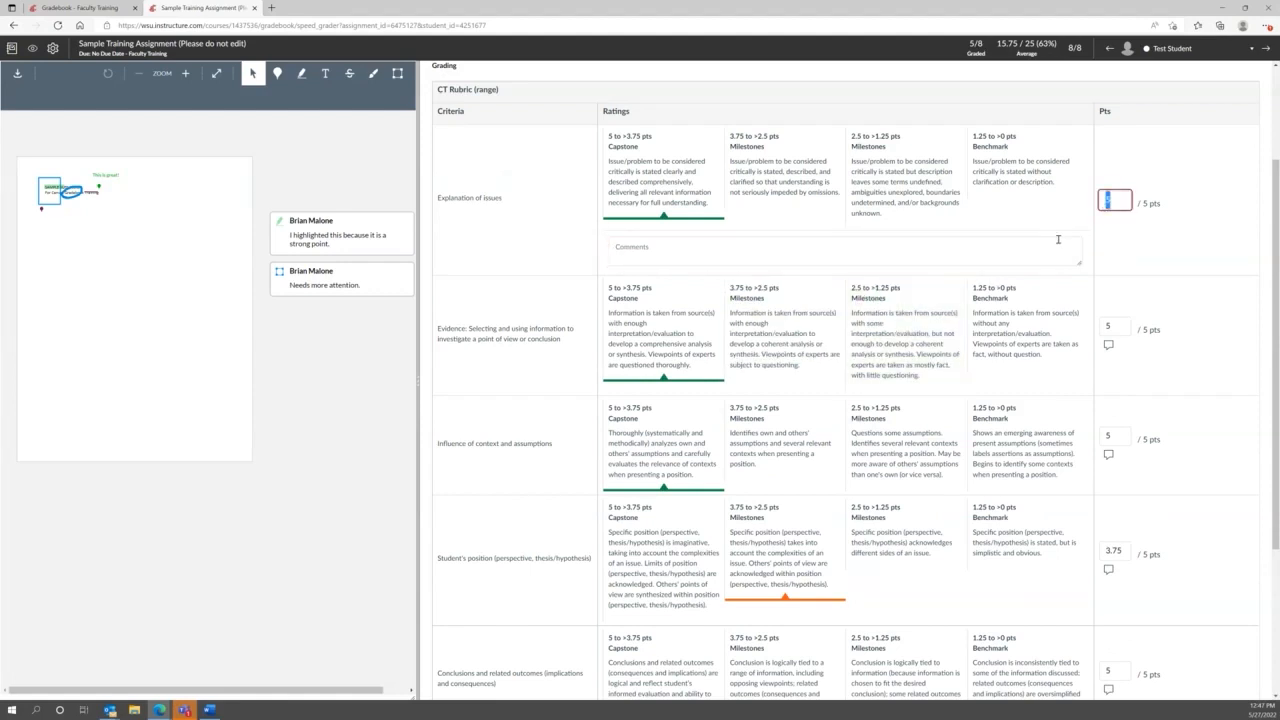
pyautogui.write('4.5')
pyautogui.click(1185, 238)
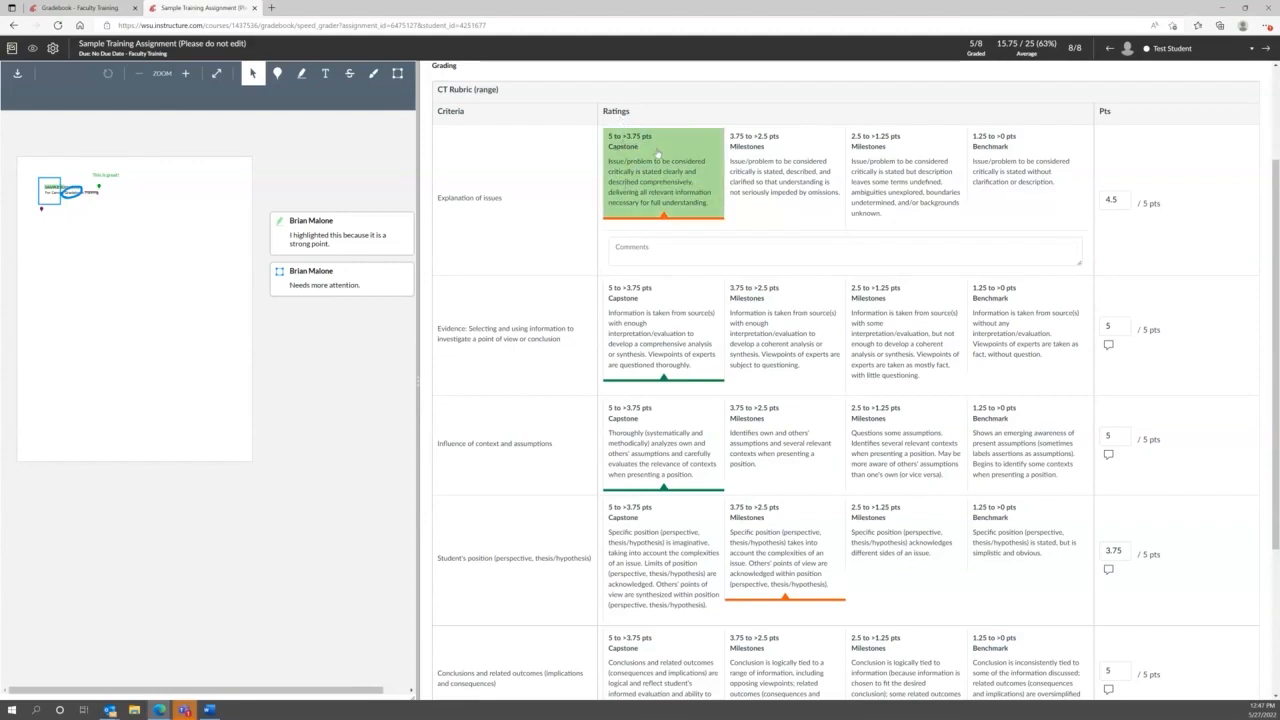
# Review the ratings and points of all rubric criteria, and save the rubric assessment.
pyautogui.scroll(-2, 650, 190)
pyautogui.scroll(3, 552, 242)
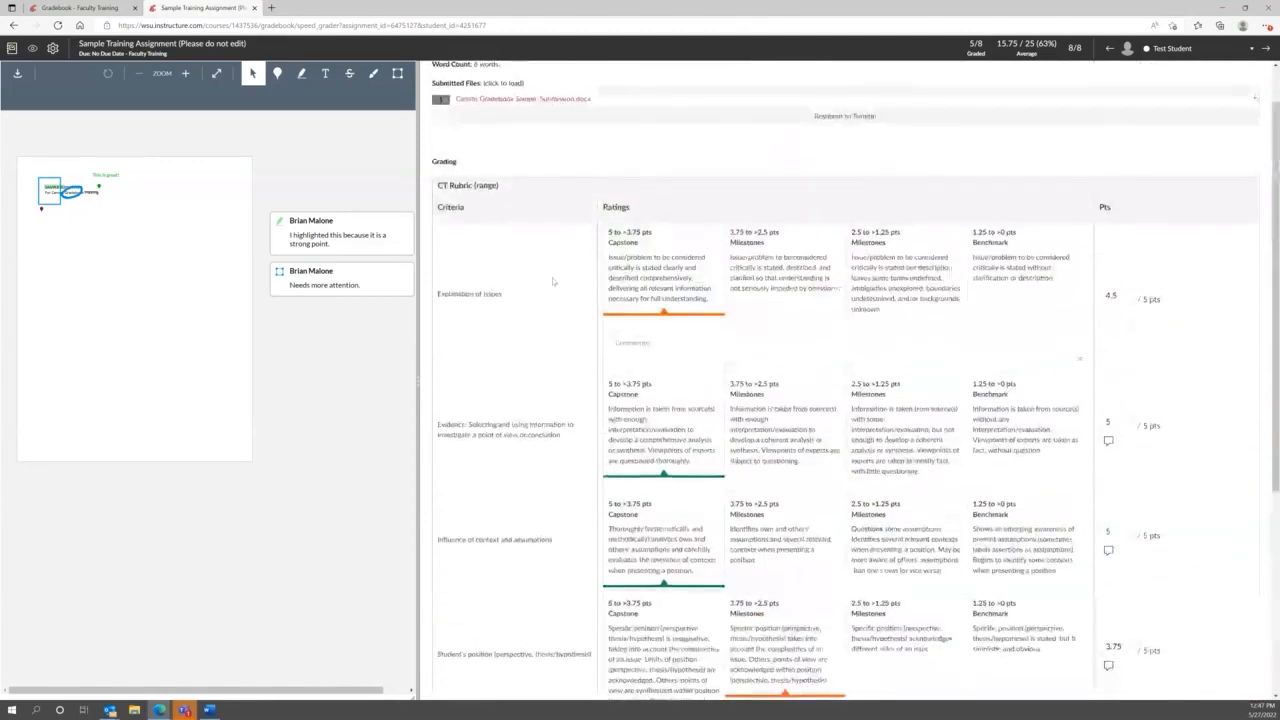
pyautogui.scroll(1, 552, 242)
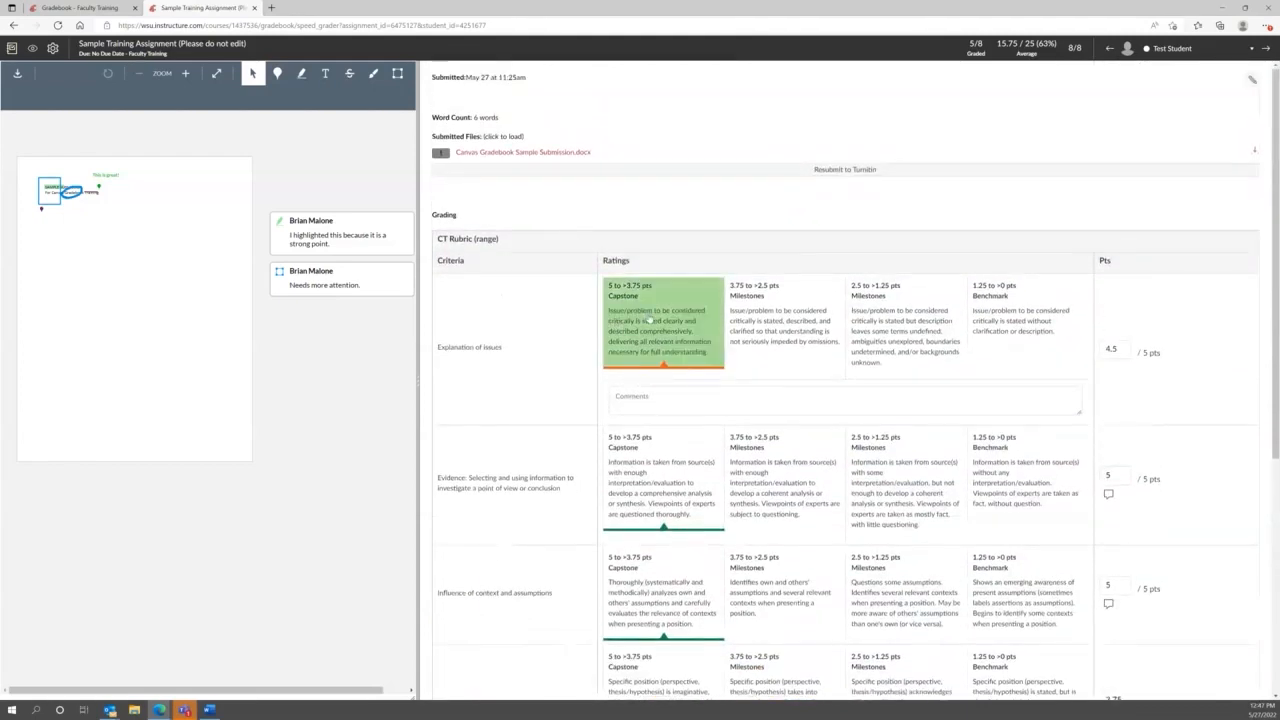
pyautogui.scroll(-2, 649, 314)
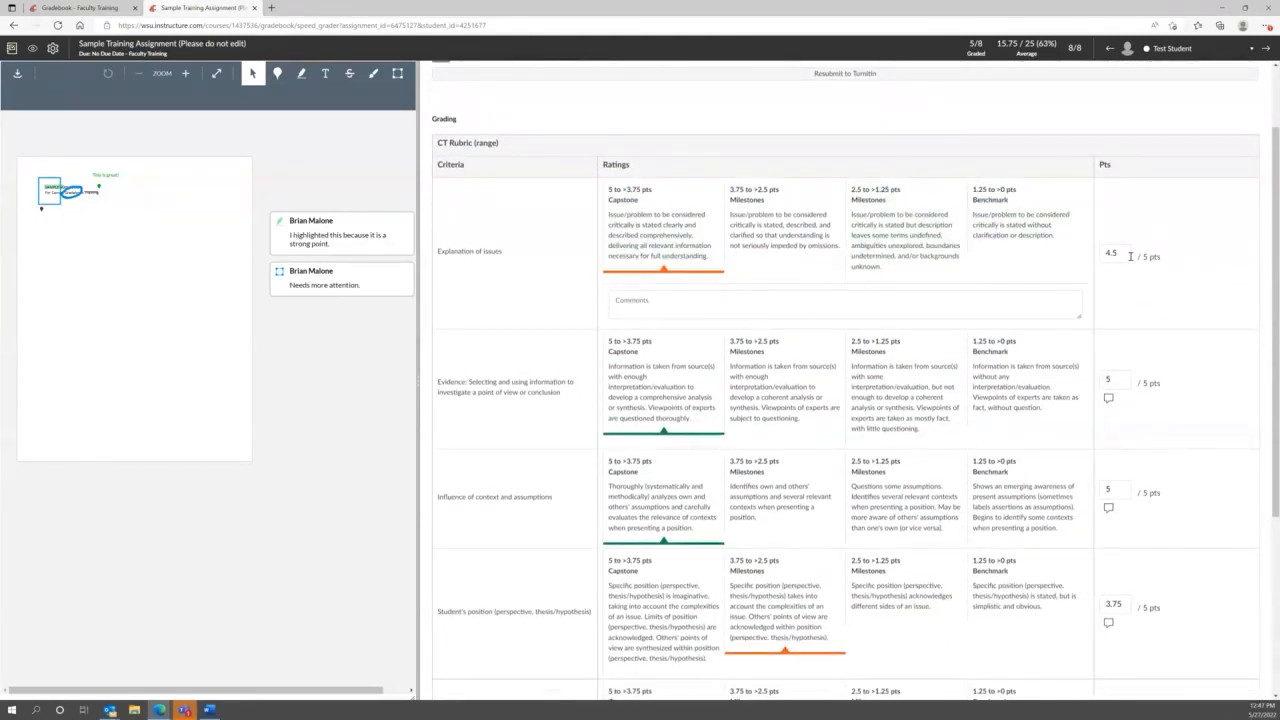
pyautogui.scroll(-1, 1146, 308)
pyautogui.scroll(-3, 1146, 308)
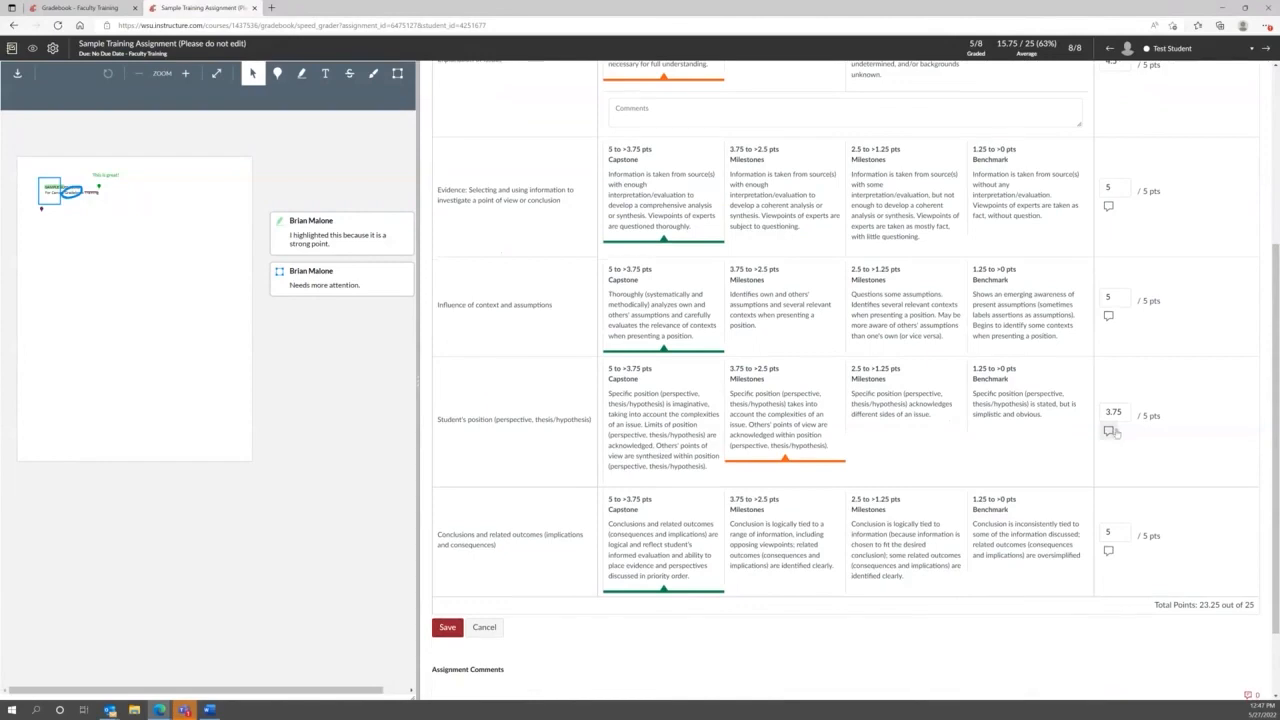
pyautogui.scroll(5, 1110, 422)
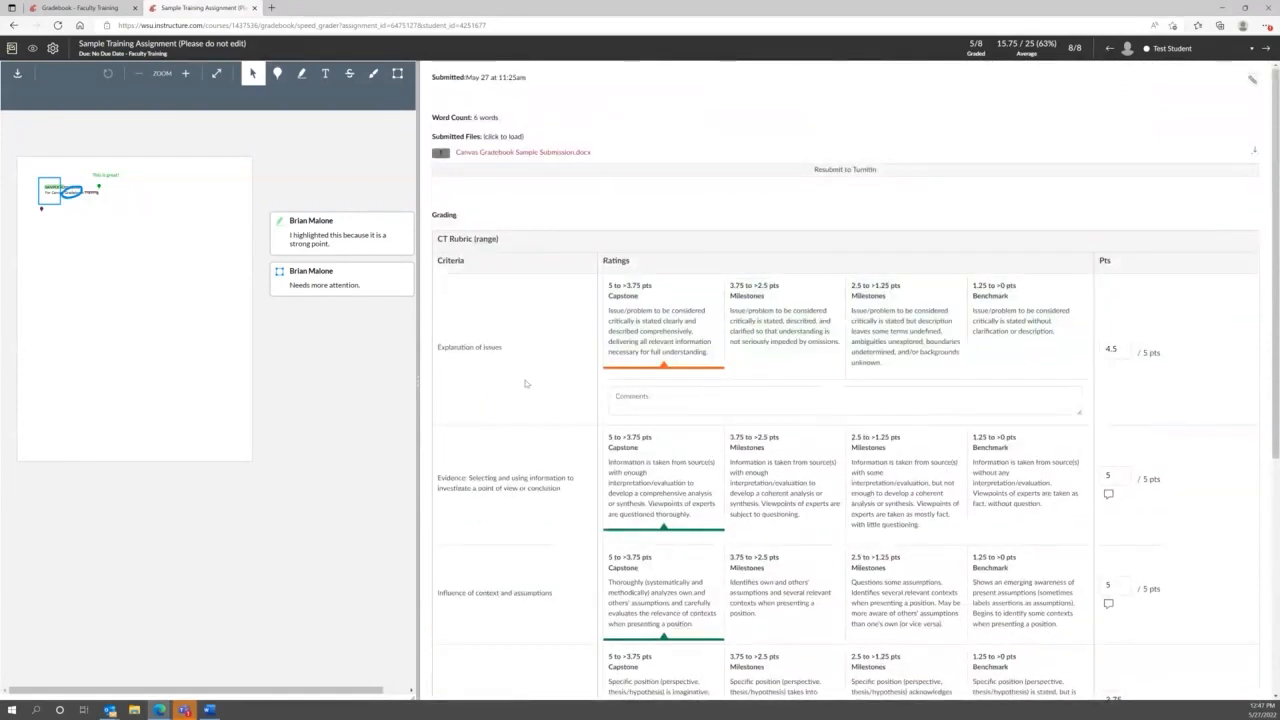
pyautogui.scroll(-5, 518, 375)
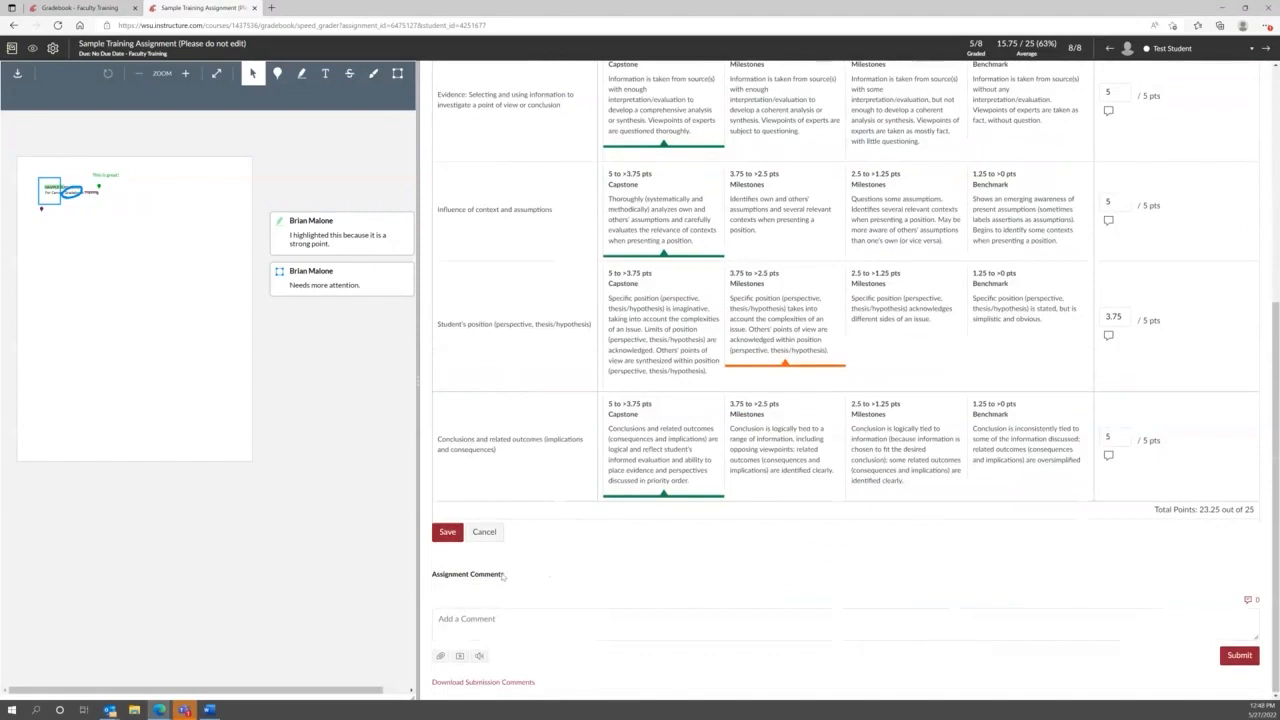
pyautogui.click(446, 532)
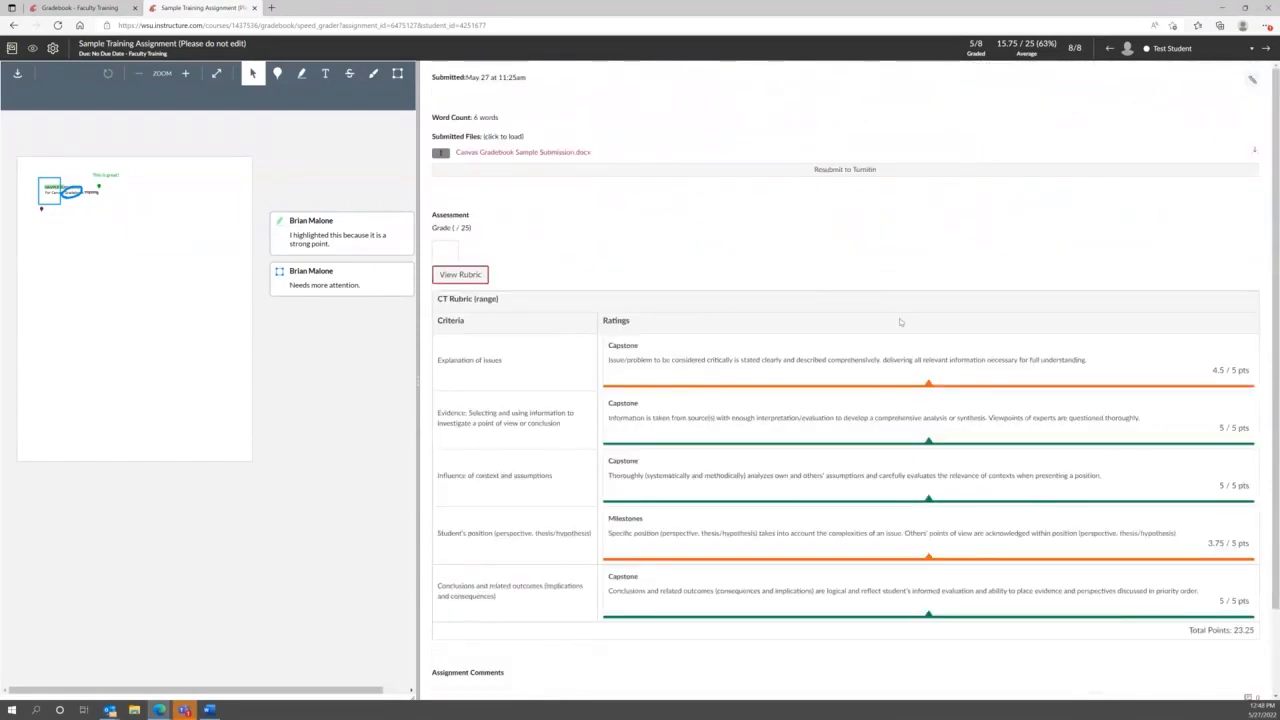
# Check the rubric's total points and enter 23.25 as the submission's grade.
pyautogui.scroll(-2, 632, 301)
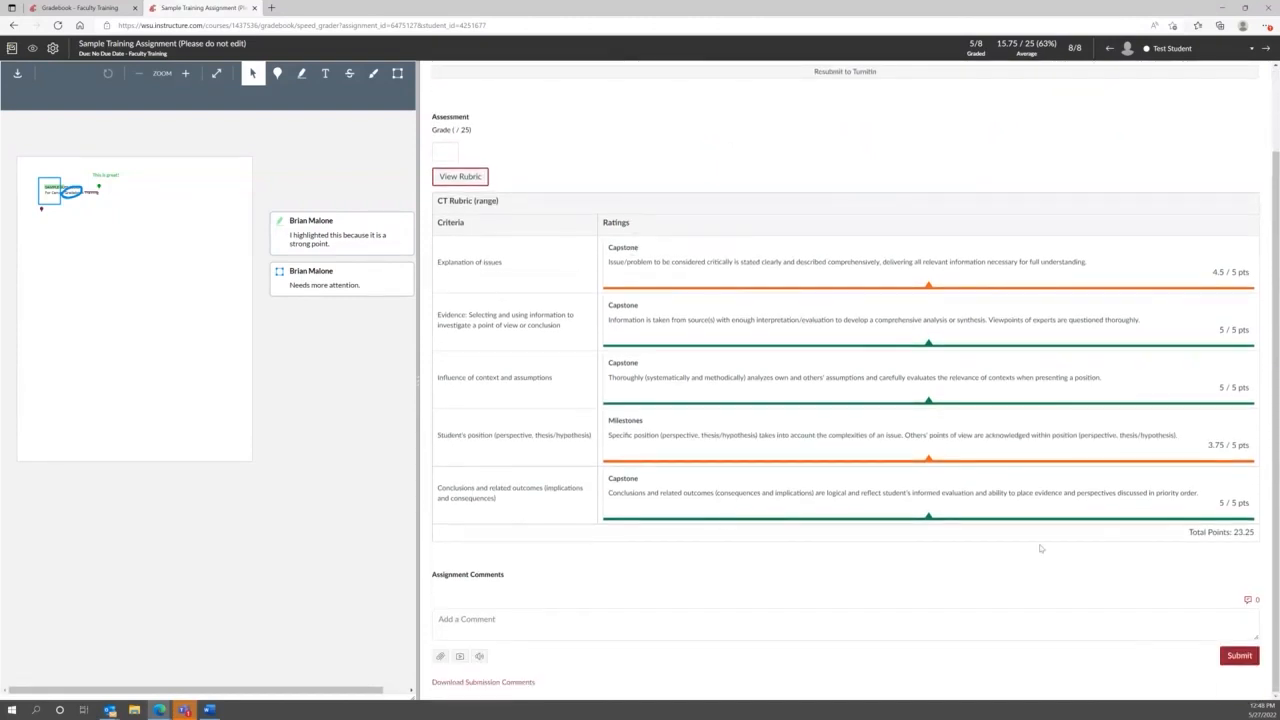
pyautogui.moveTo(1191, 535); pyautogui.dragTo(1267, 541)
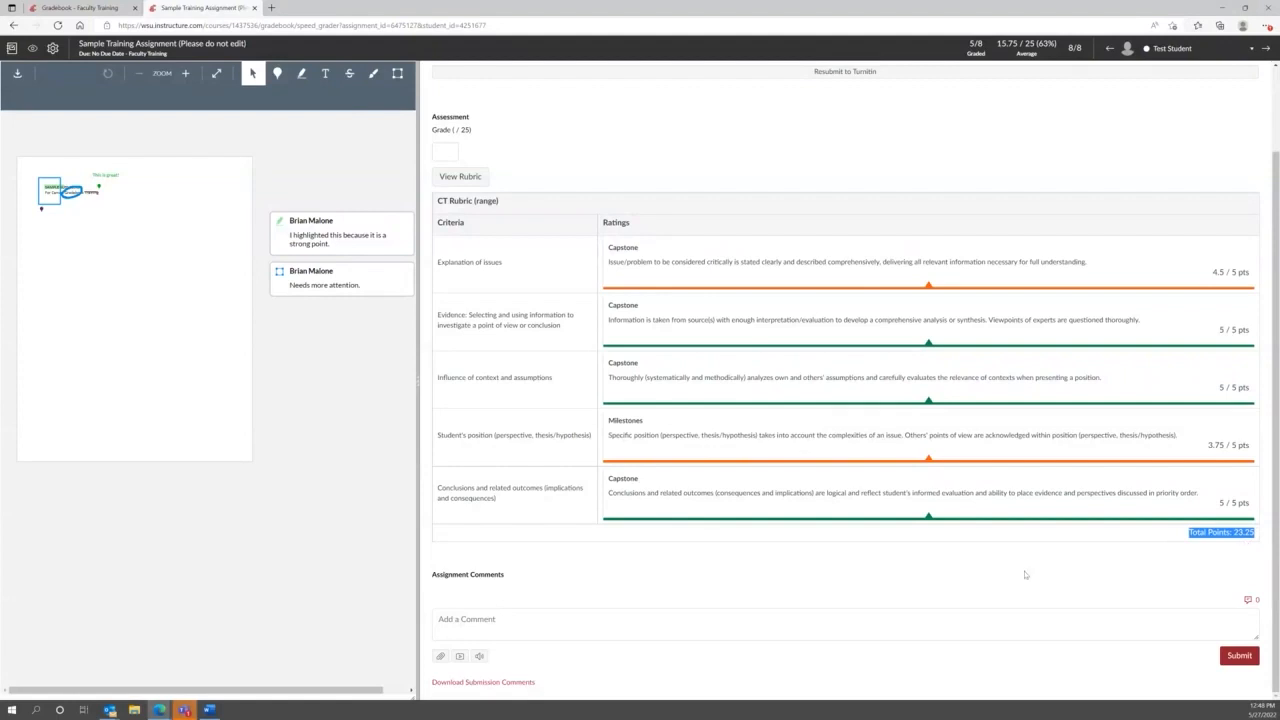
pyautogui.scroll(1, 930, 585)
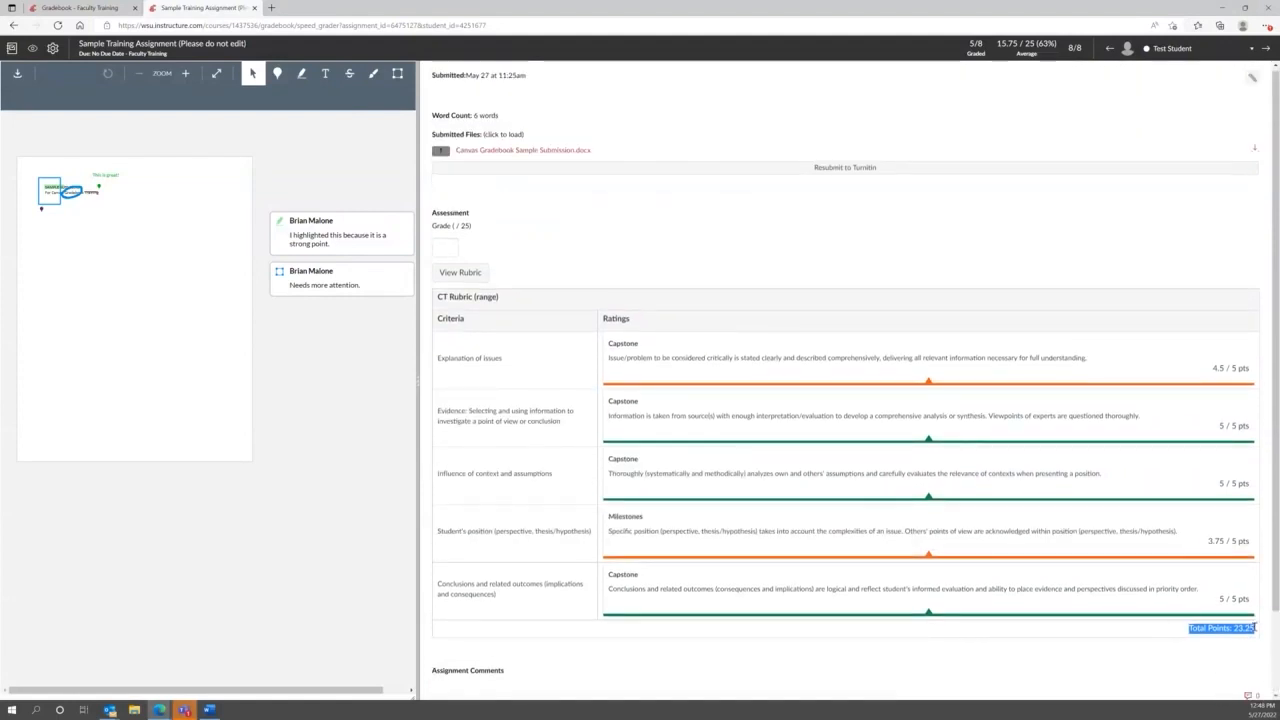
pyautogui.click(439, 246)
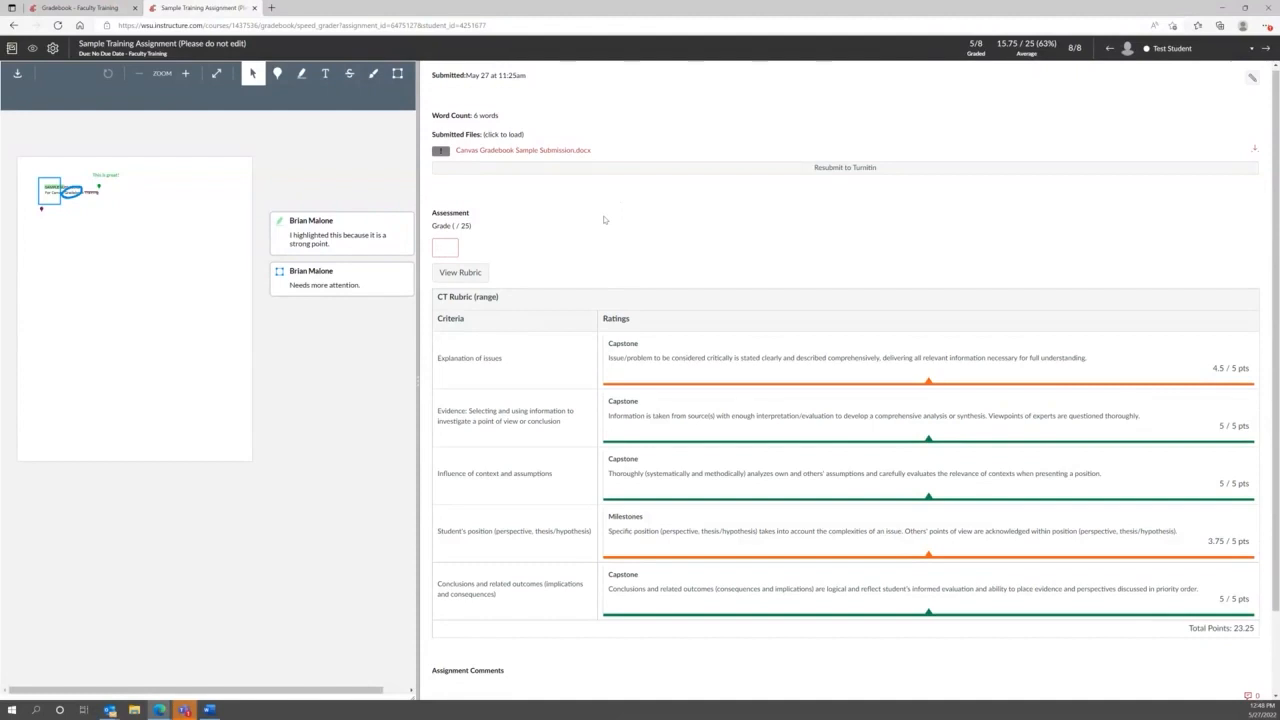
pyautogui.write('23.25')
pyautogui.press('Return')
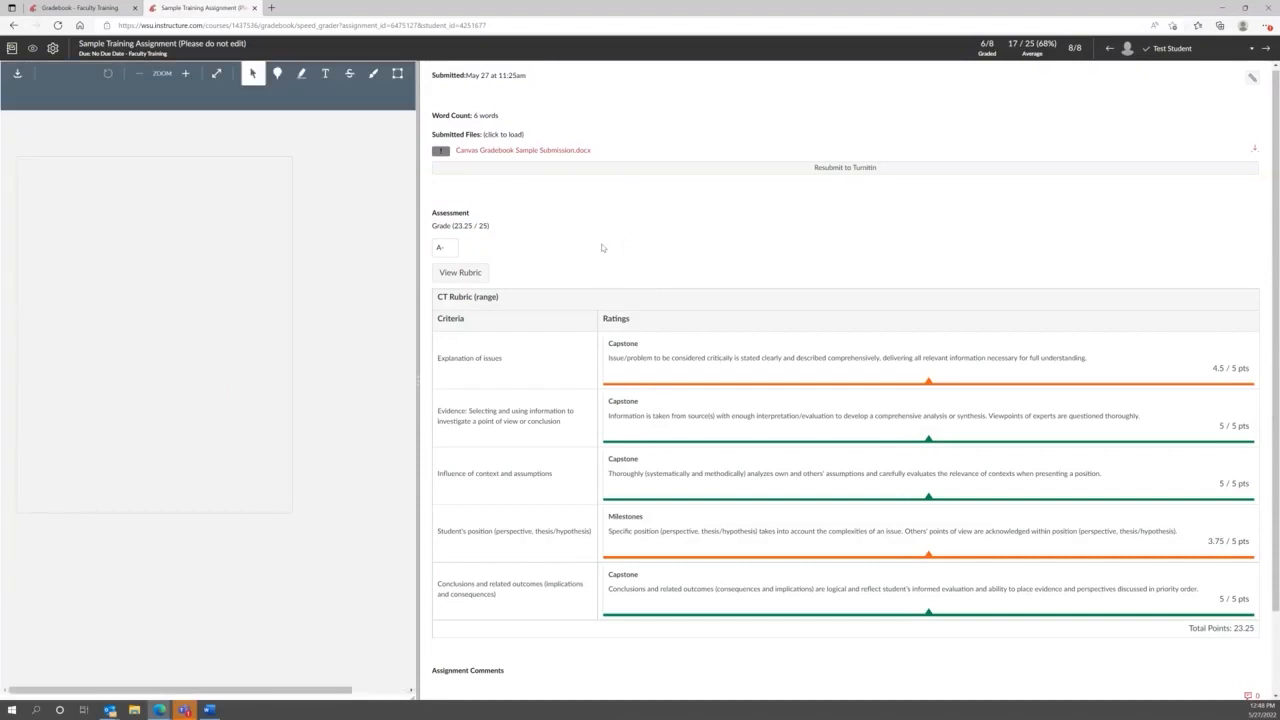
# Submit the assignment comment "Great work, see comments for more feedback.".
pyautogui.scroll(-1, 708, 258)
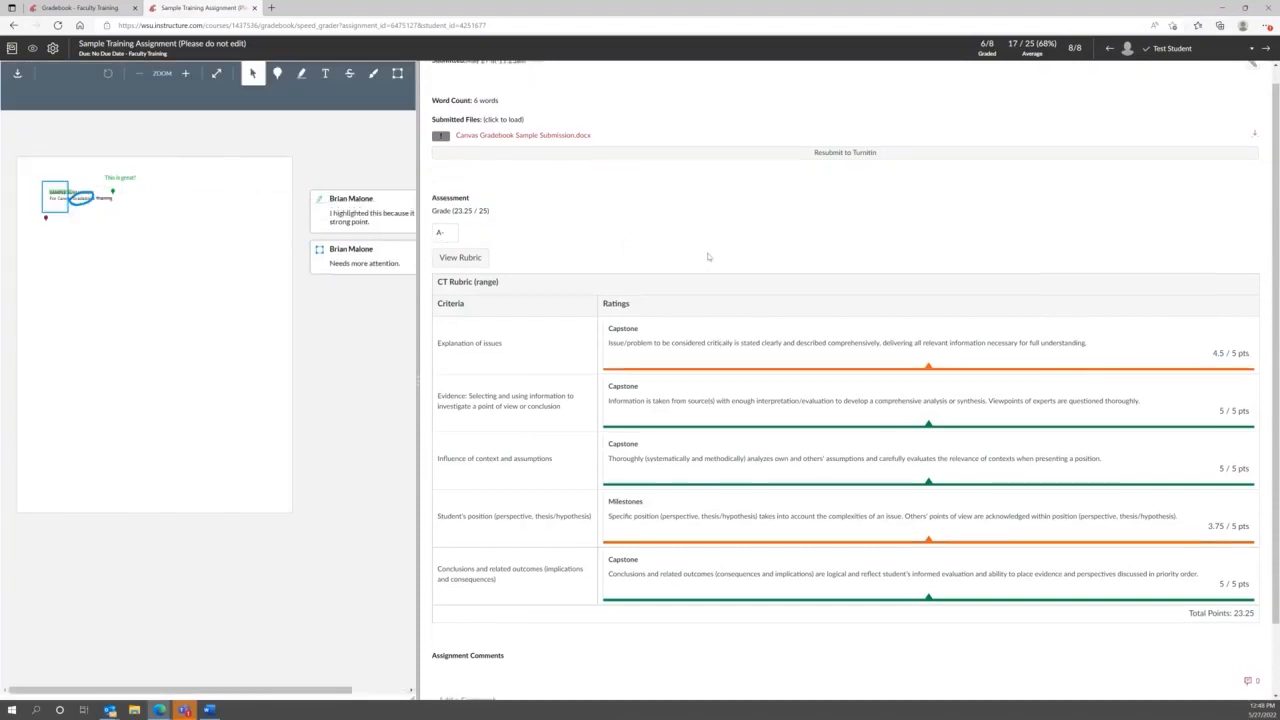
pyautogui.click(688, 633)
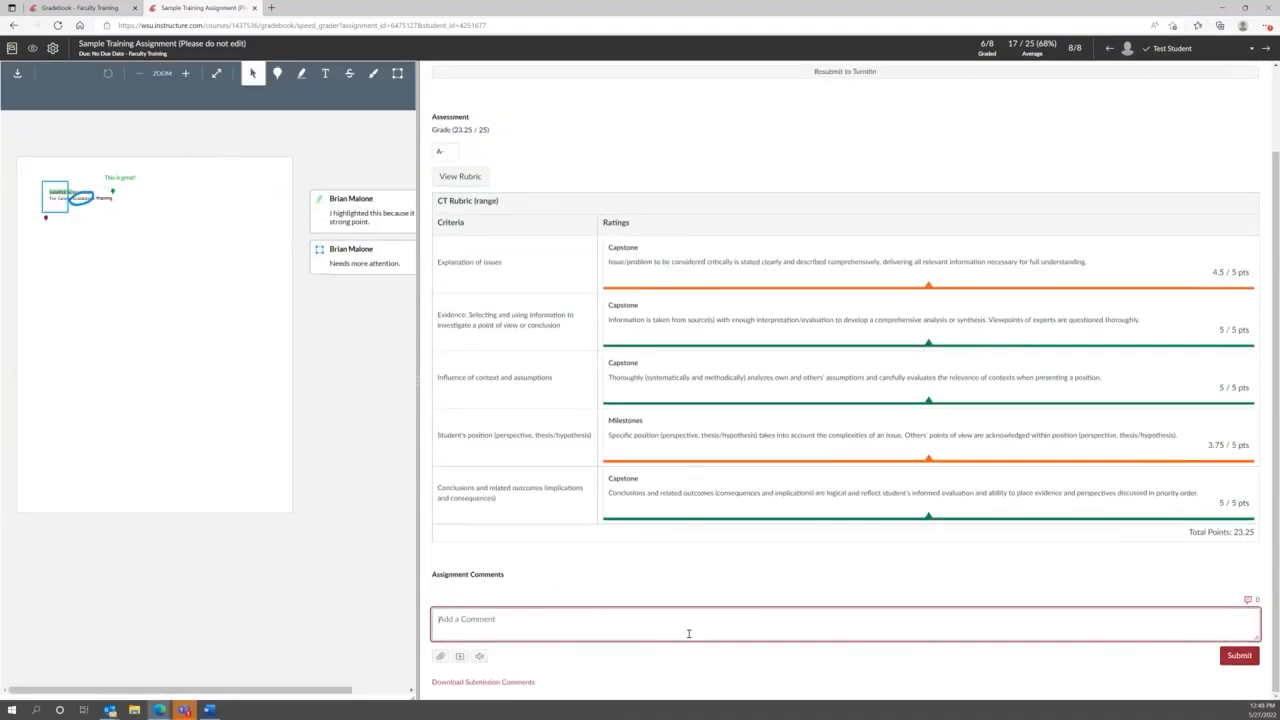
pyautogui.write('Gre')
pyautogui.click(588, 575)
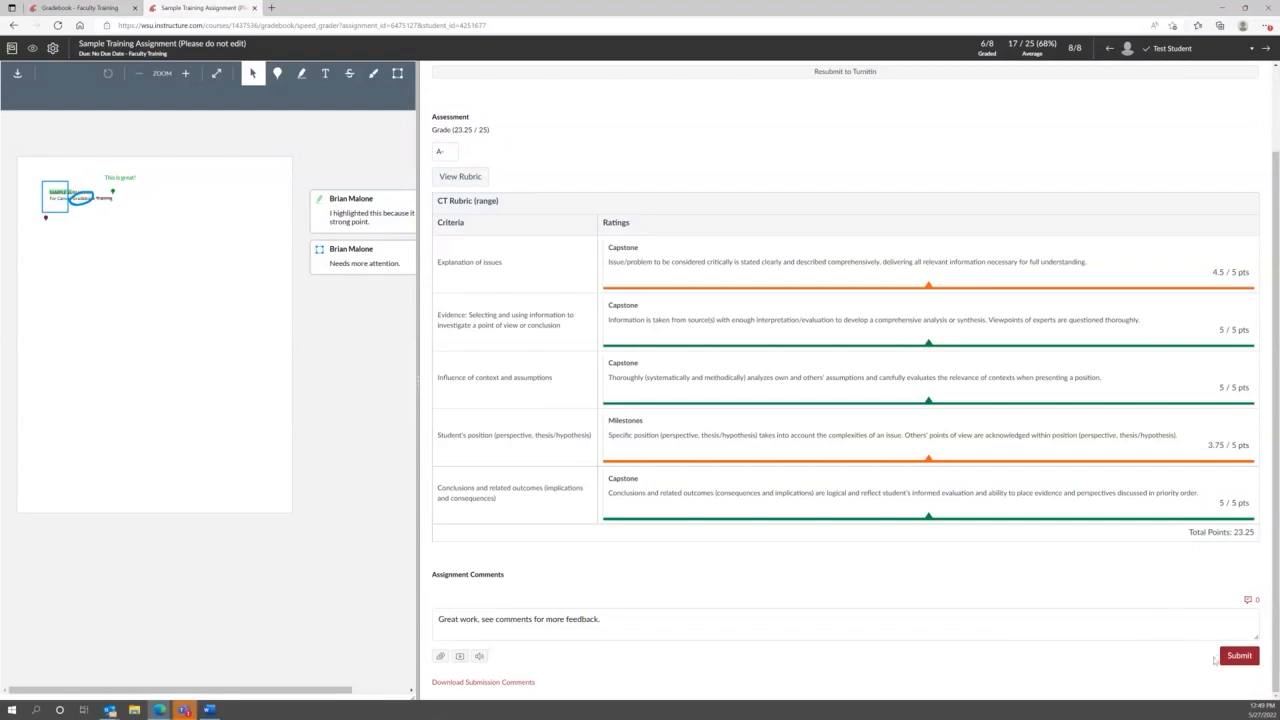
pyautogui.click(1236, 656)
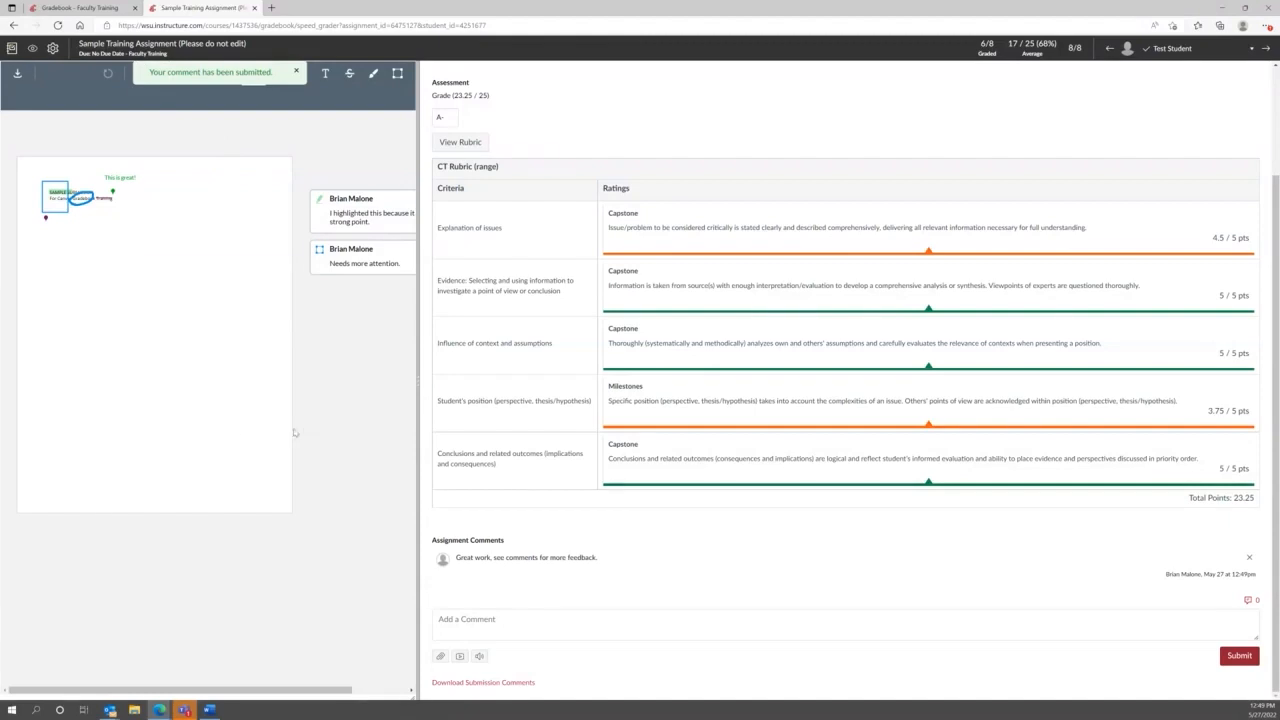
# Narrow the grading pane again so the annotated submission takes up most of the window.
pyautogui.moveTo(417, 380); pyautogui.dragTo(977, 424)
pyautogui.scroll(2, 1149, 314)
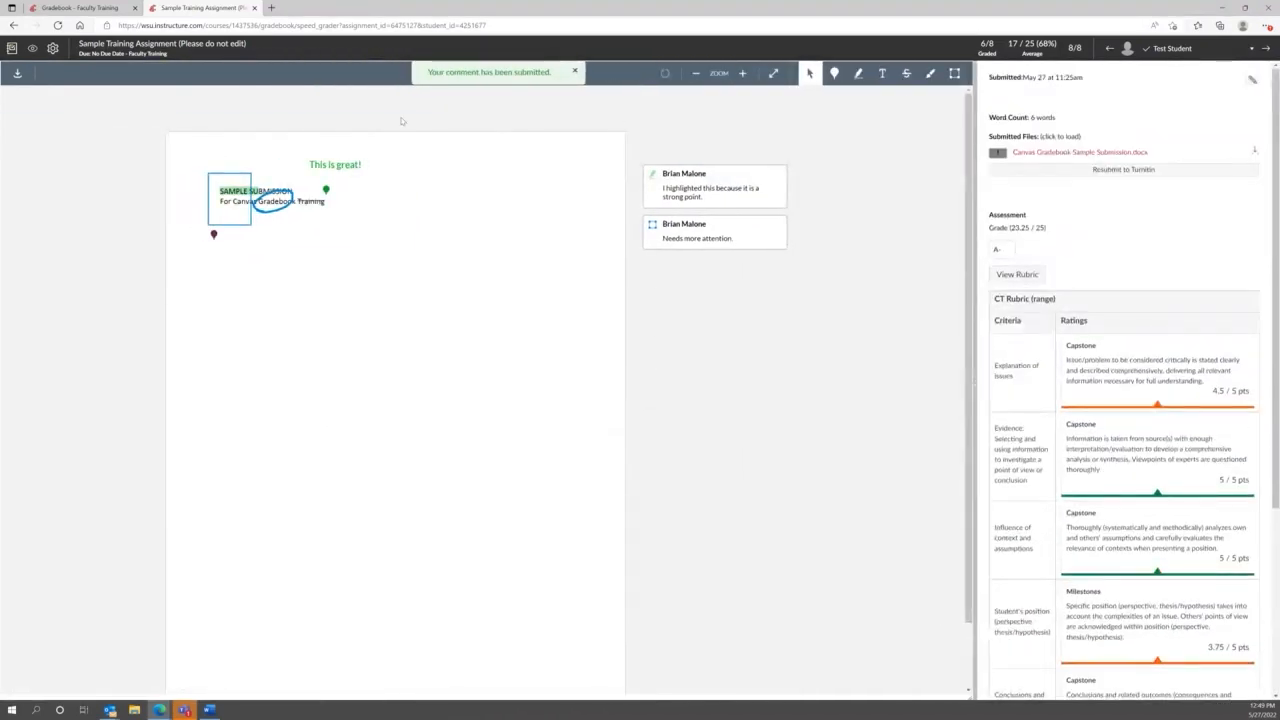
# Return from SpeedGrader to the Faculty Training course home page and enter Student View.
pyautogui.click(11, 49)
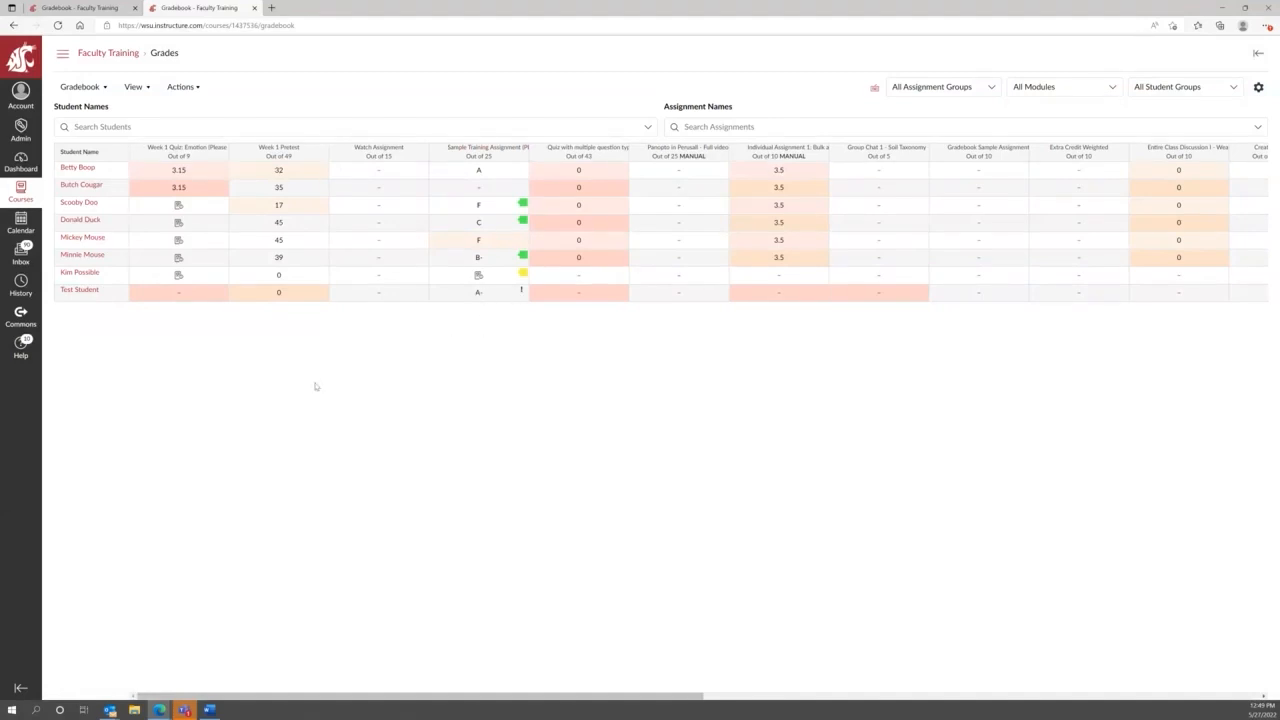
pyautogui.click(121, 57)
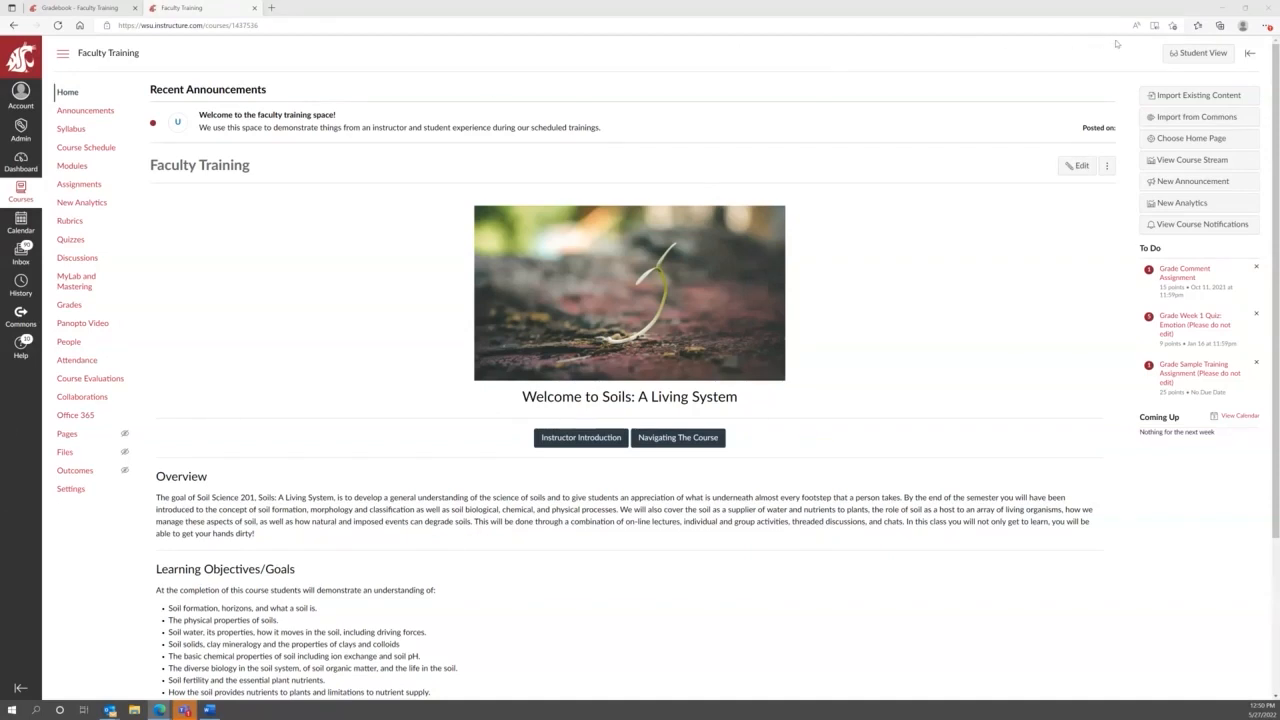
pyautogui.click(1187, 57)
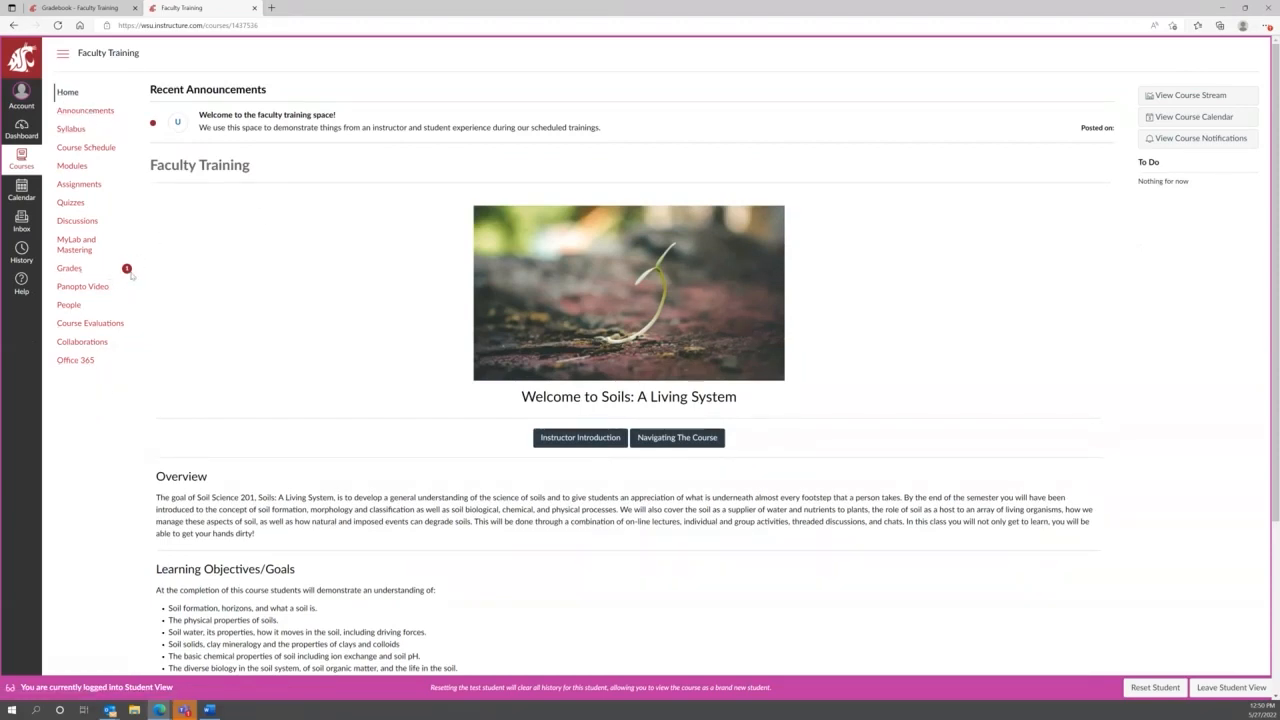
# Open the test student's grades and review the assignment list, including the new-grade indicator beside Week 1 Pretest.
pyautogui.click(69, 271)
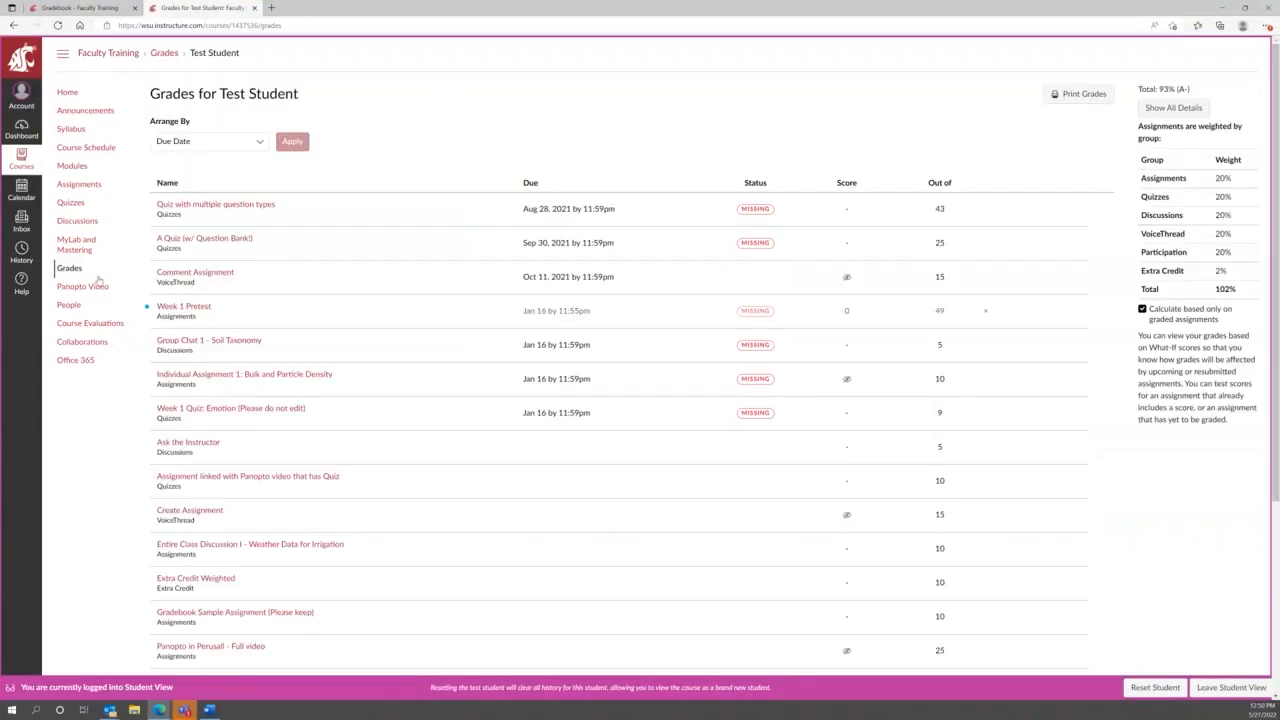
pyautogui.scroll(-2, 497, 169)
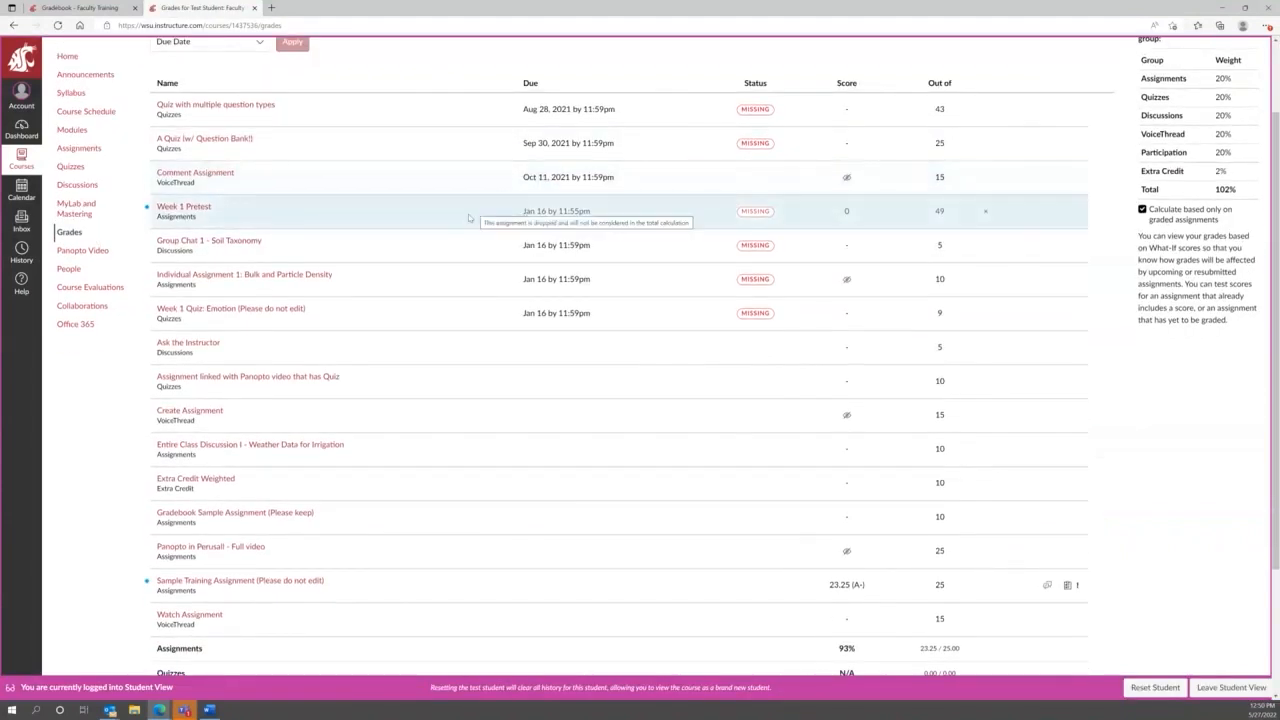
pyautogui.scroll(-2, 430, 235)
pyautogui.scroll(4, 380, 251)
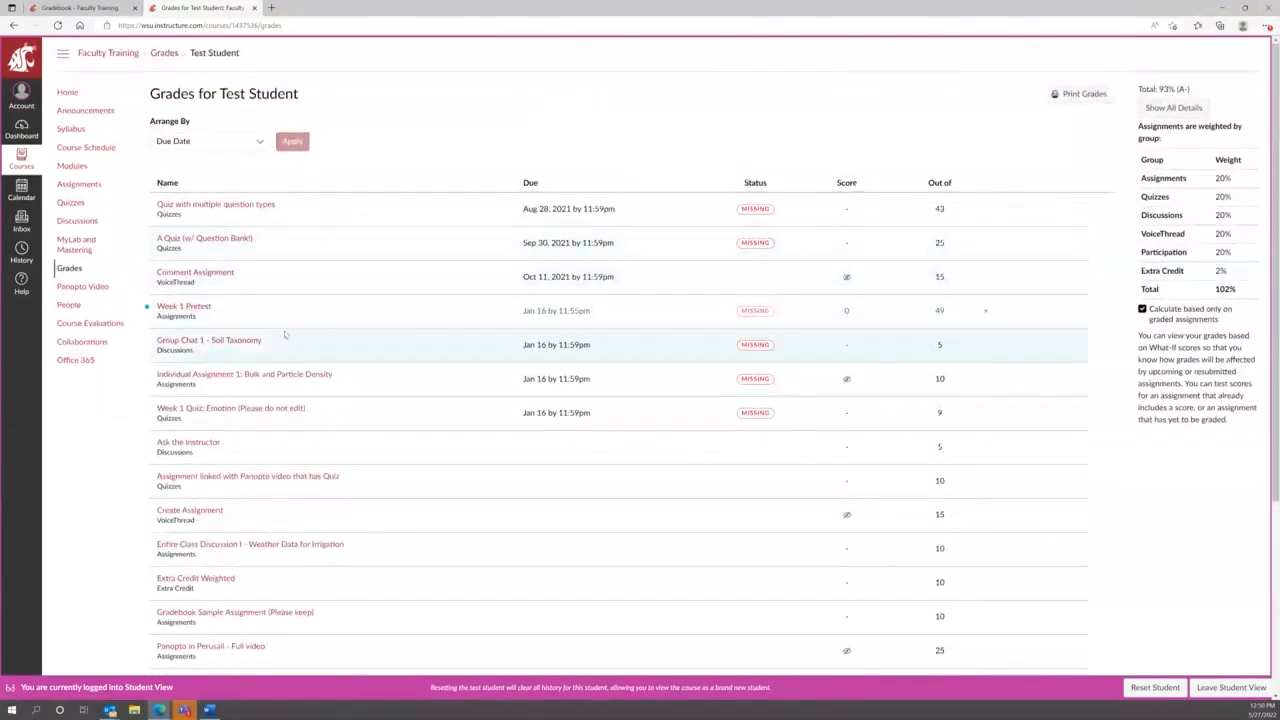
pyautogui.moveTo(147, 307)
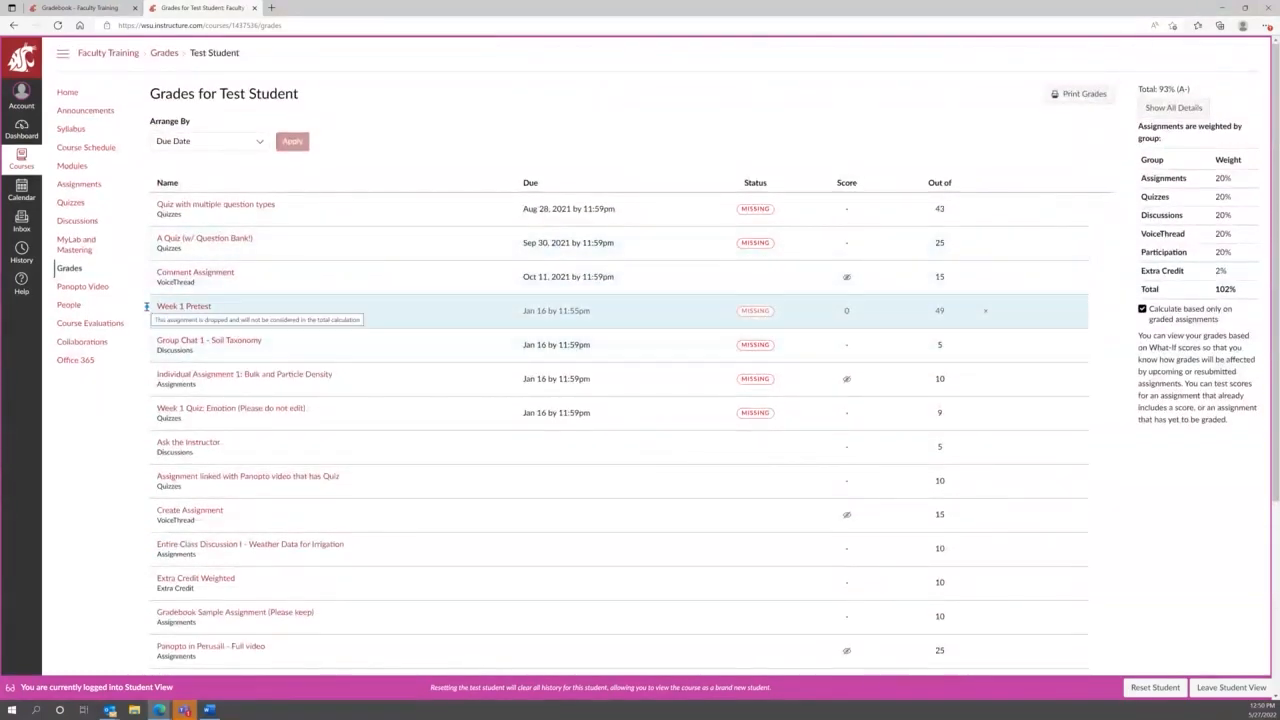
# Show the instructor's comment on Sample Training Assignment and highlight its text for reading.
pyautogui.scroll(-4, 240, 503)
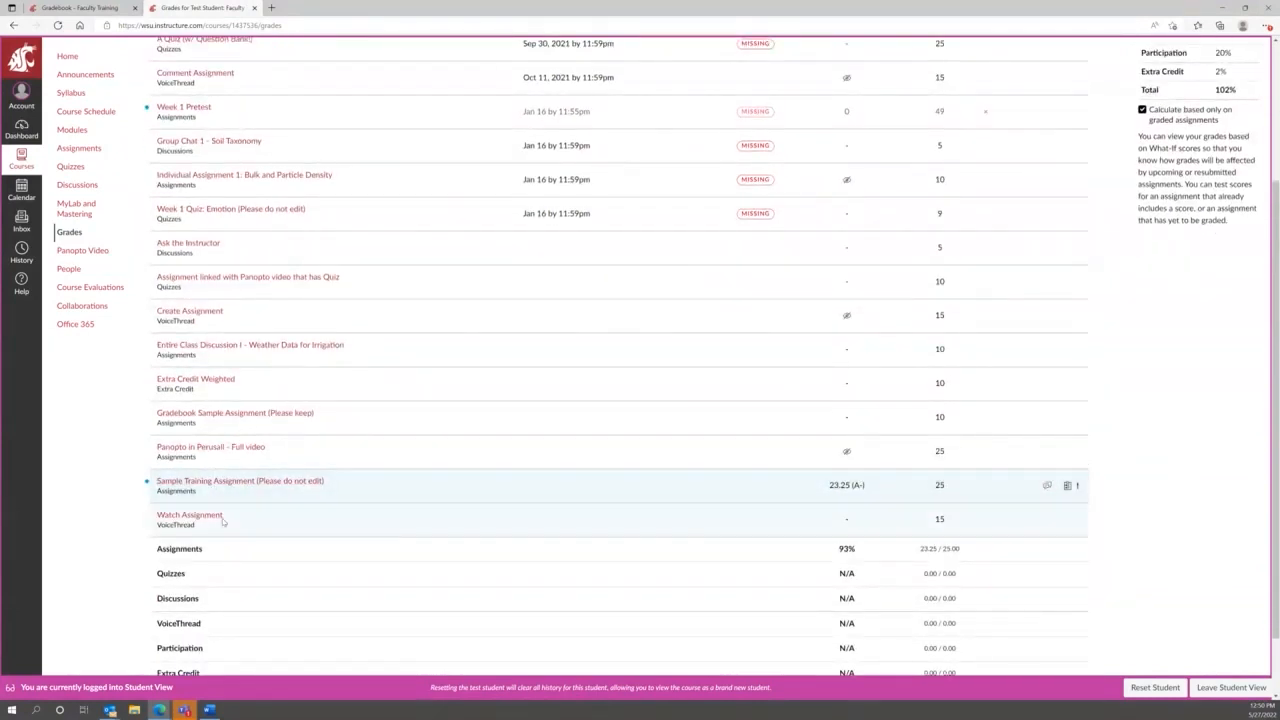
pyautogui.click(1048, 486)
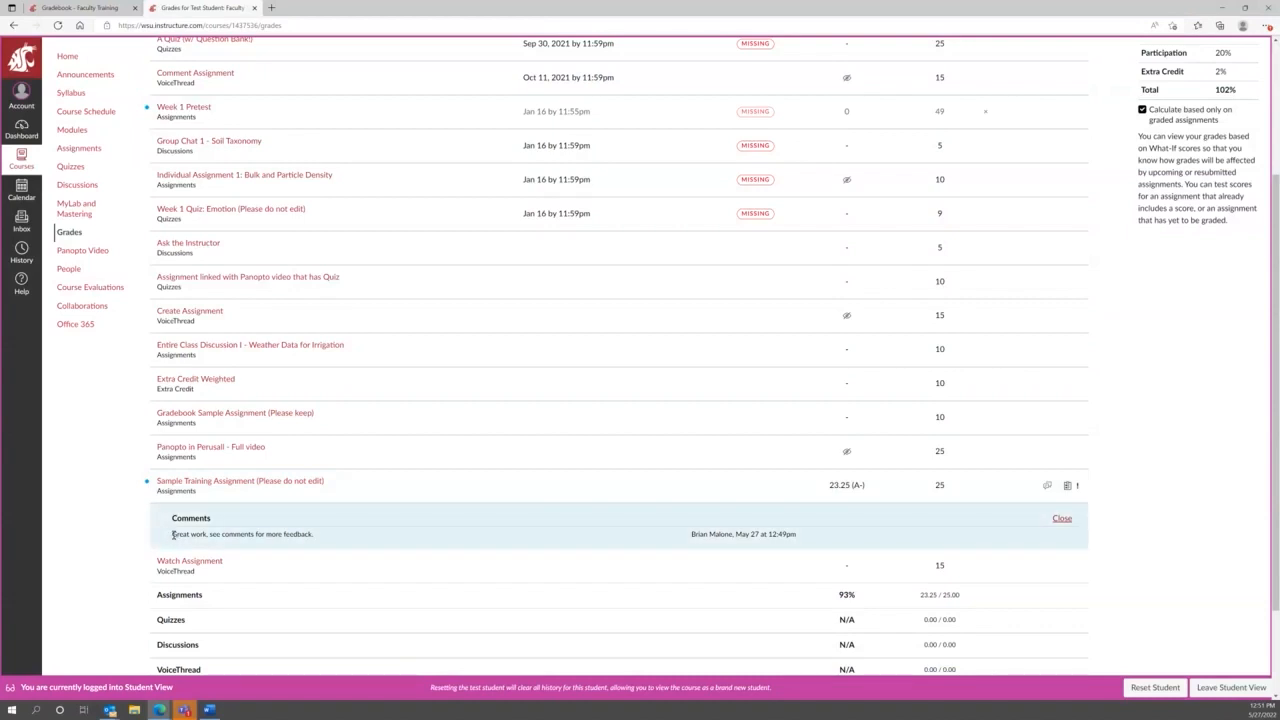
pyautogui.moveTo(173, 536); pyautogui.dragTo(314, 538)
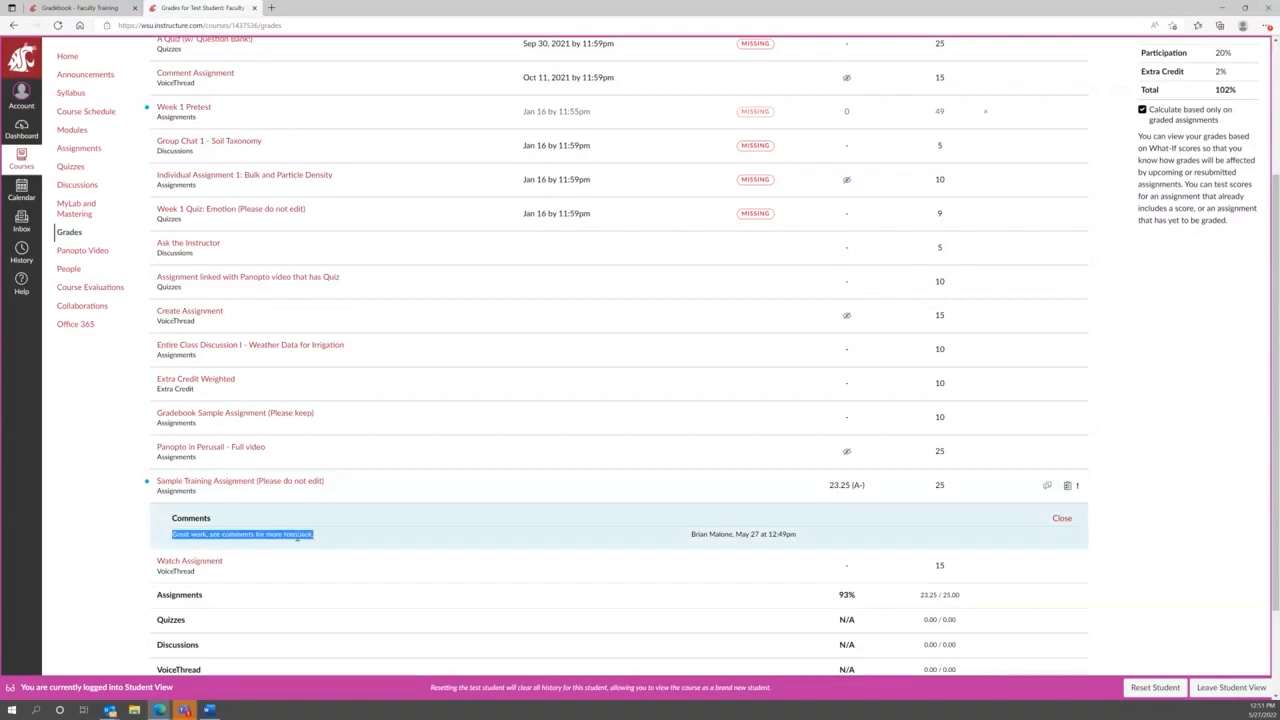
# Expand the Sample Training Assignment's scored rubric and examine the ratings, points per criterion and total.
pyautogui.click(1066, 486)
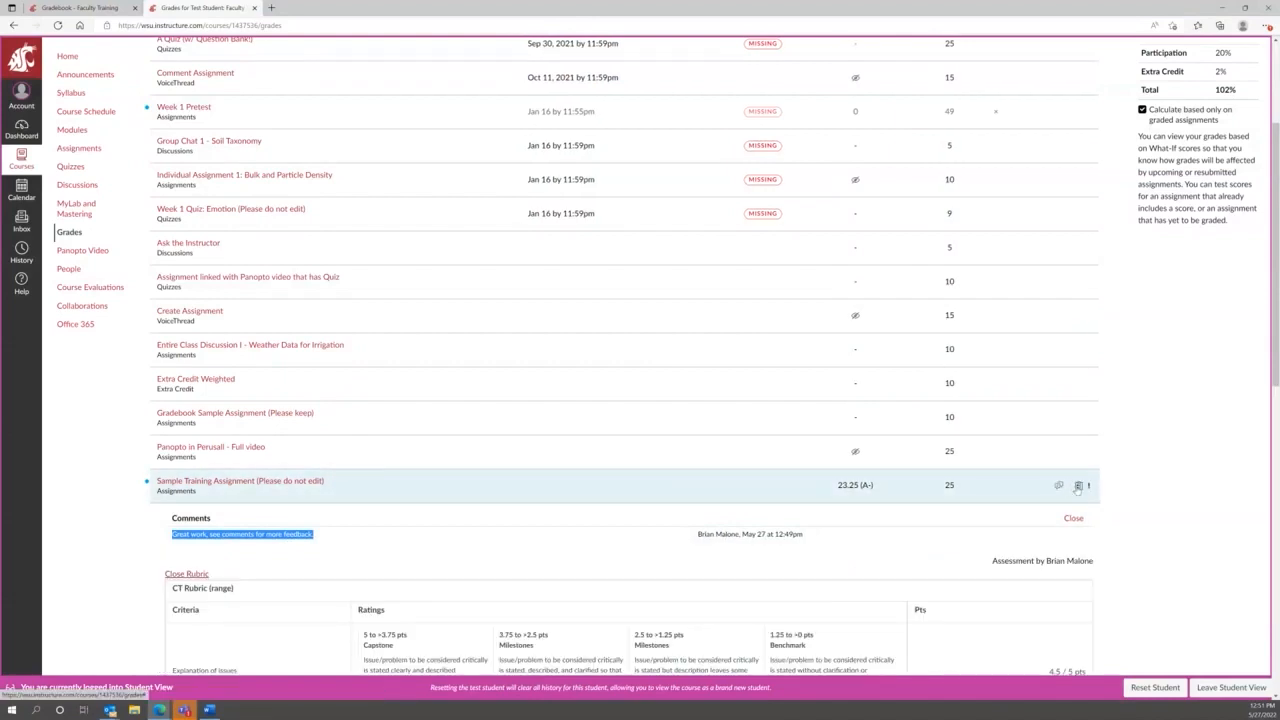
pyautogui.scroll(-3, 410, 515)
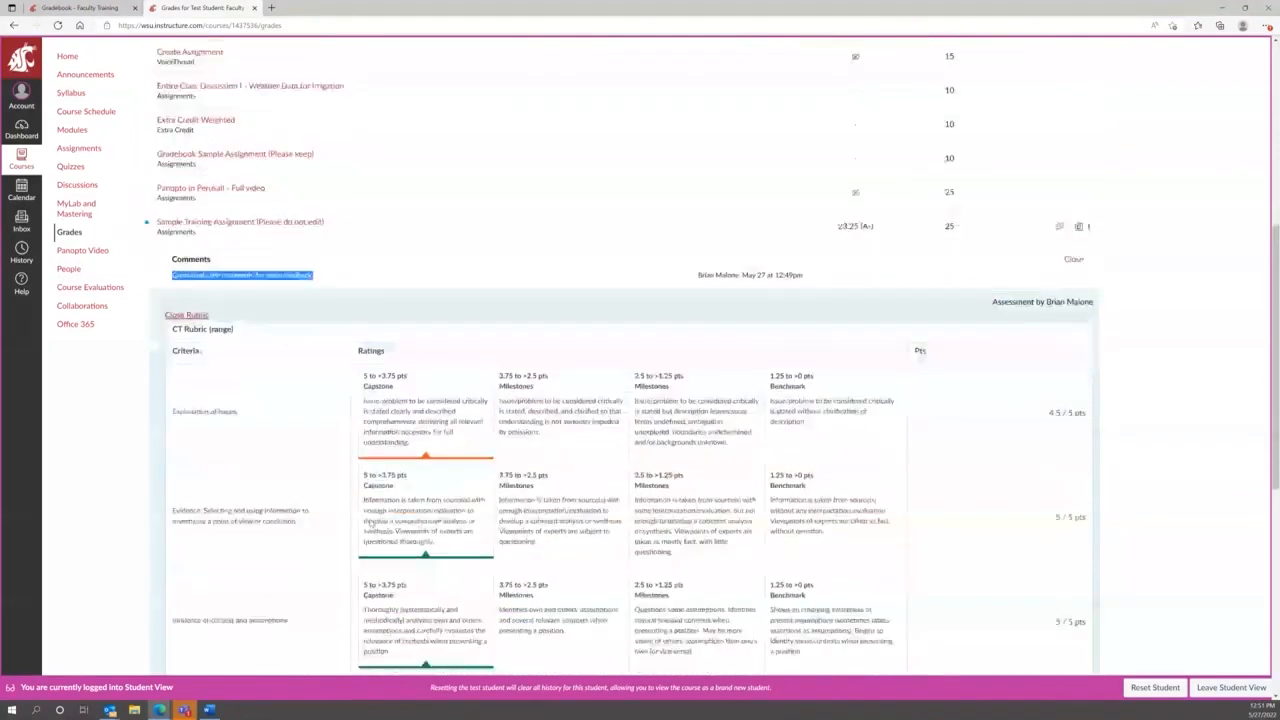
pyautogui.scroll(-1, 372, 518)
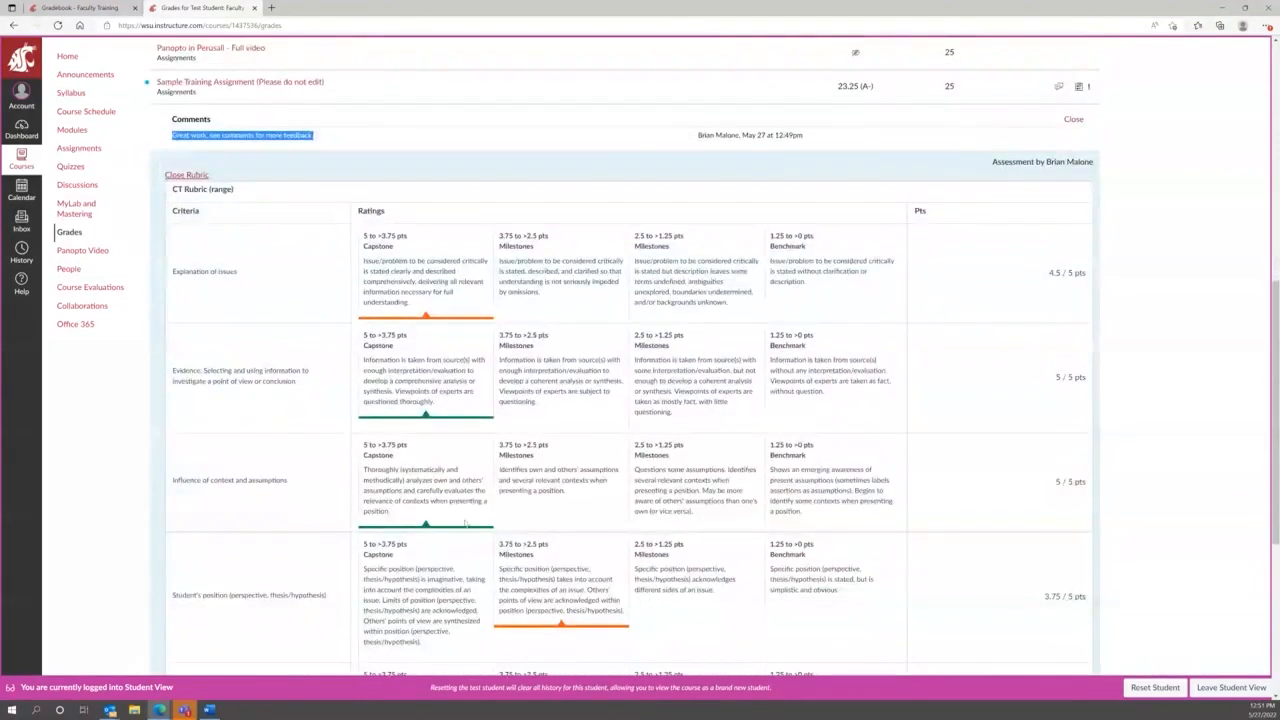
pyautogui.scroll(1, 515, 430)
pyautogui.scroll(-2, 1010, 437)
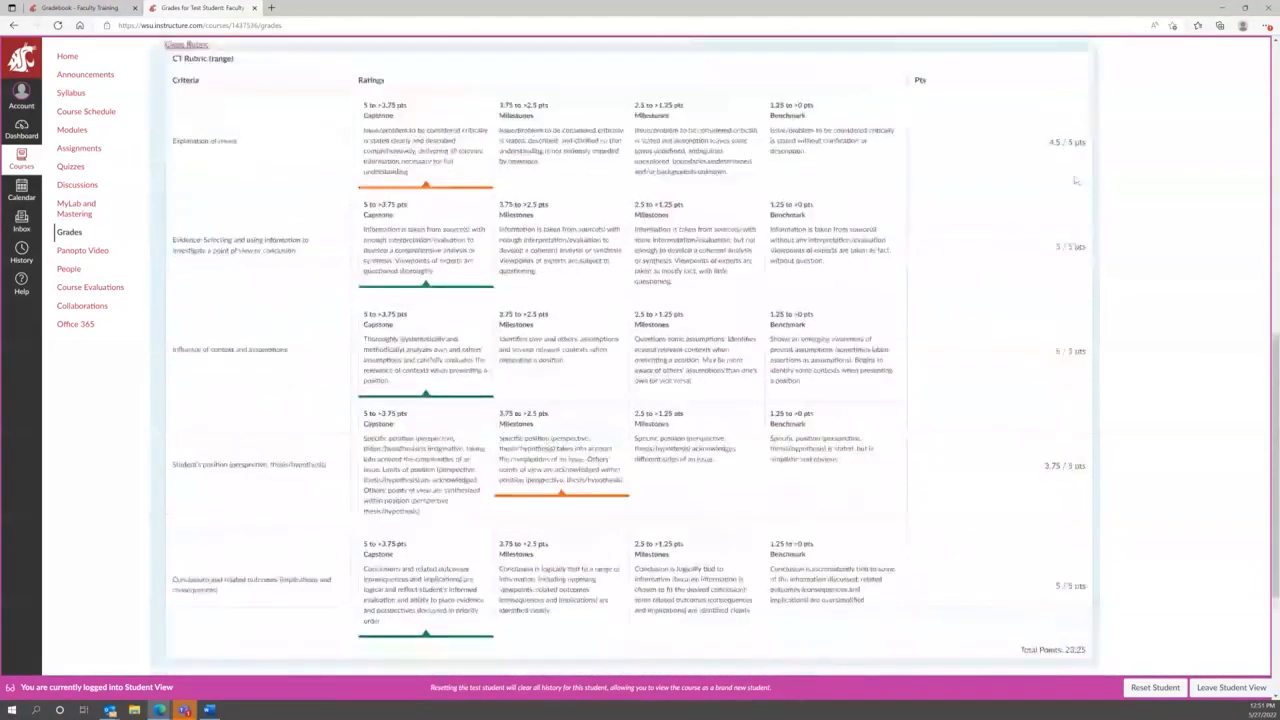
pyautogui.scroll(-1, 1040, 250)
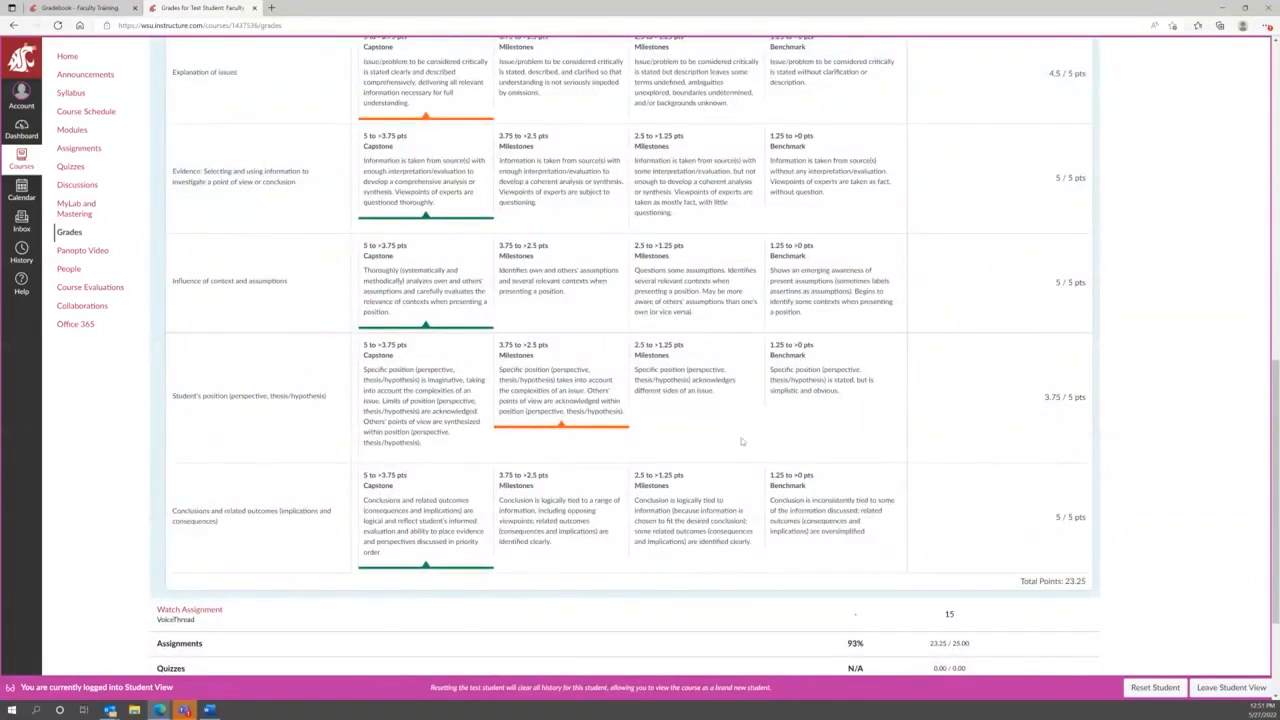
pyautogui.scroll(1, 820, 420)
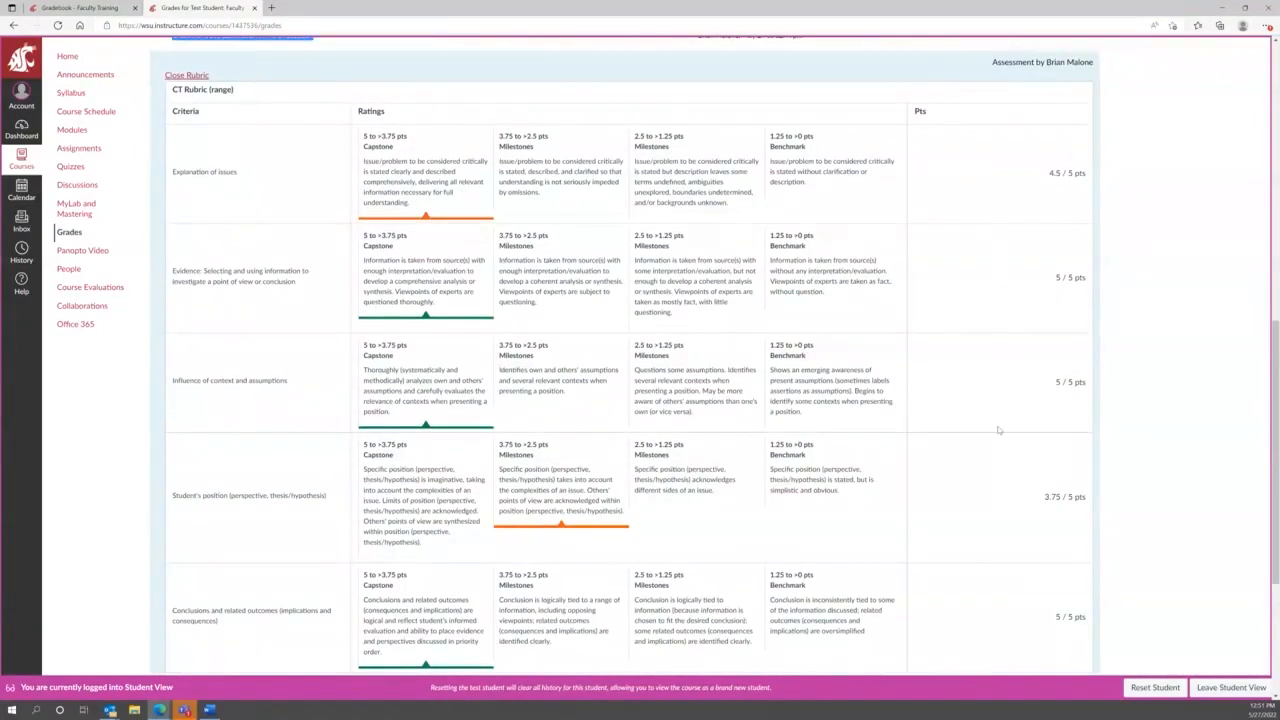
pyautogui.scroll(-2, 676, 321)
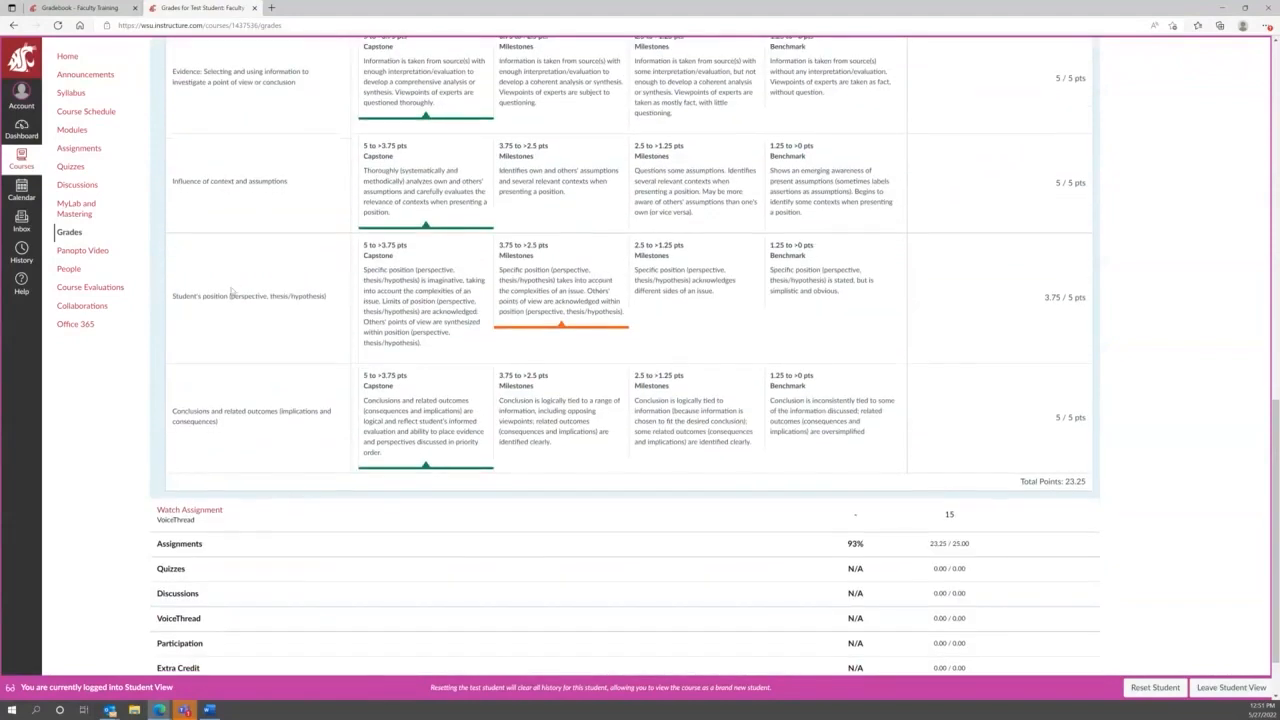
pyautogui.scroll(4, 292, 293)
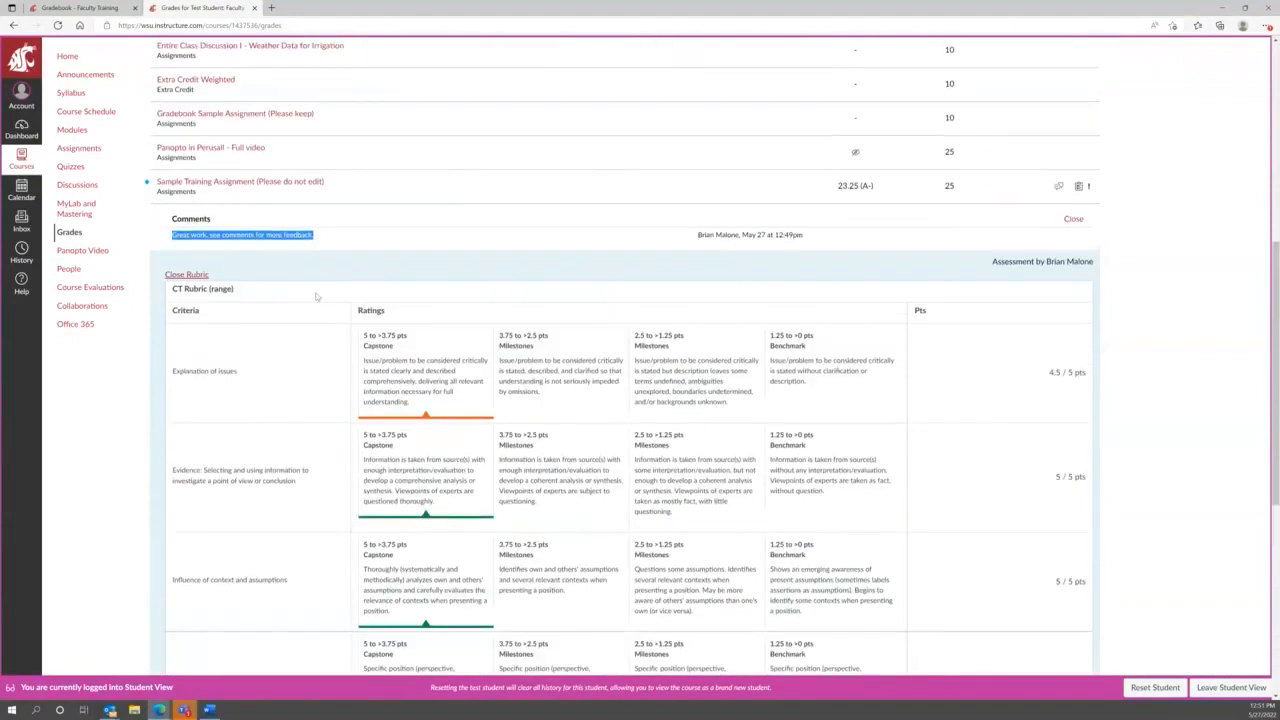
# Close the comment and the rubric details under Sample Training Assignment.
pyautogui.click(1073, 219)
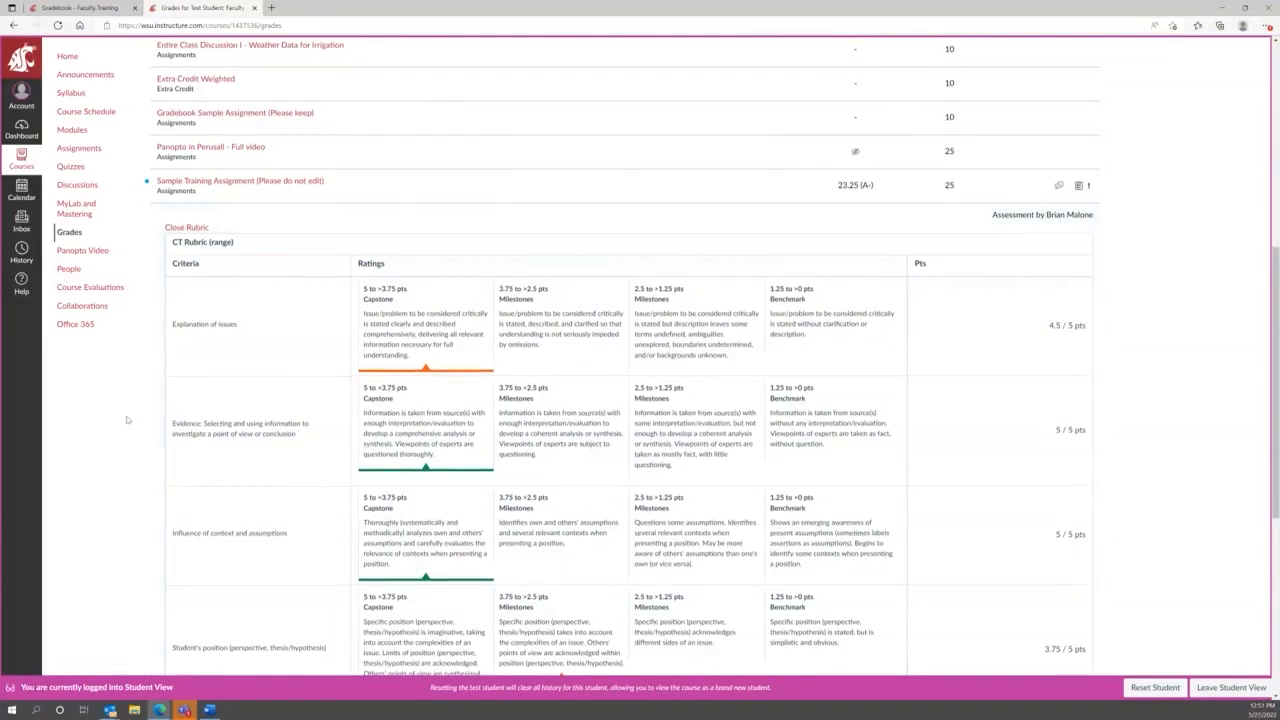
pyautogui.scroll(-4, 112, 432)
pyautogui.scroll(4, 124, 416)
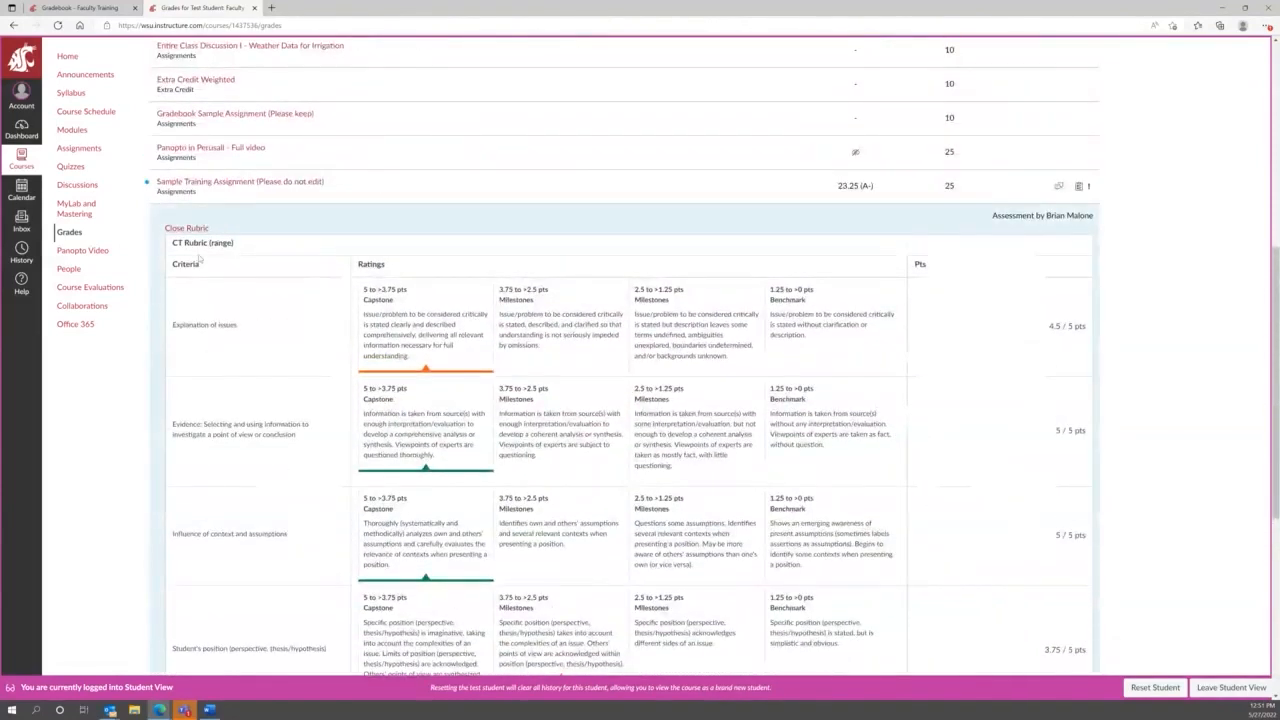
pyautogui.click(187, 228)
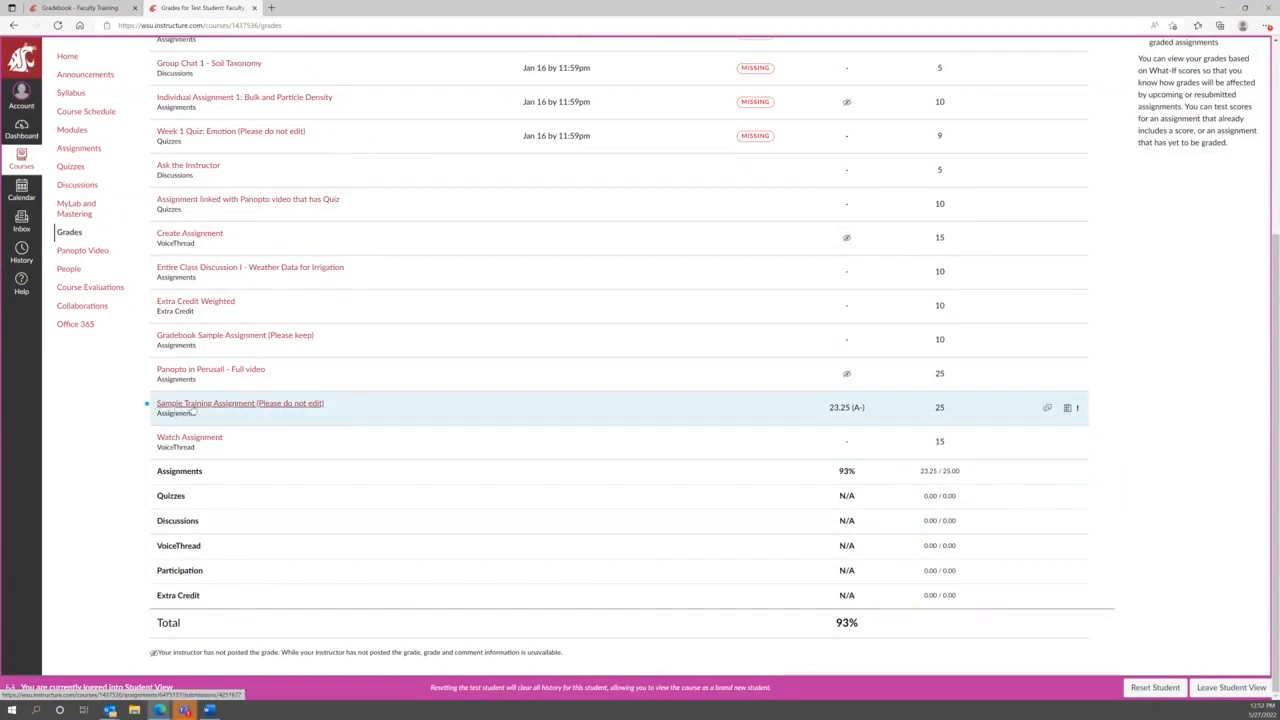
# Open the Sample Training Assignment's submission details and view the instructor's annotated feedback on the submitted document.
pyautogui.click(191, 405)
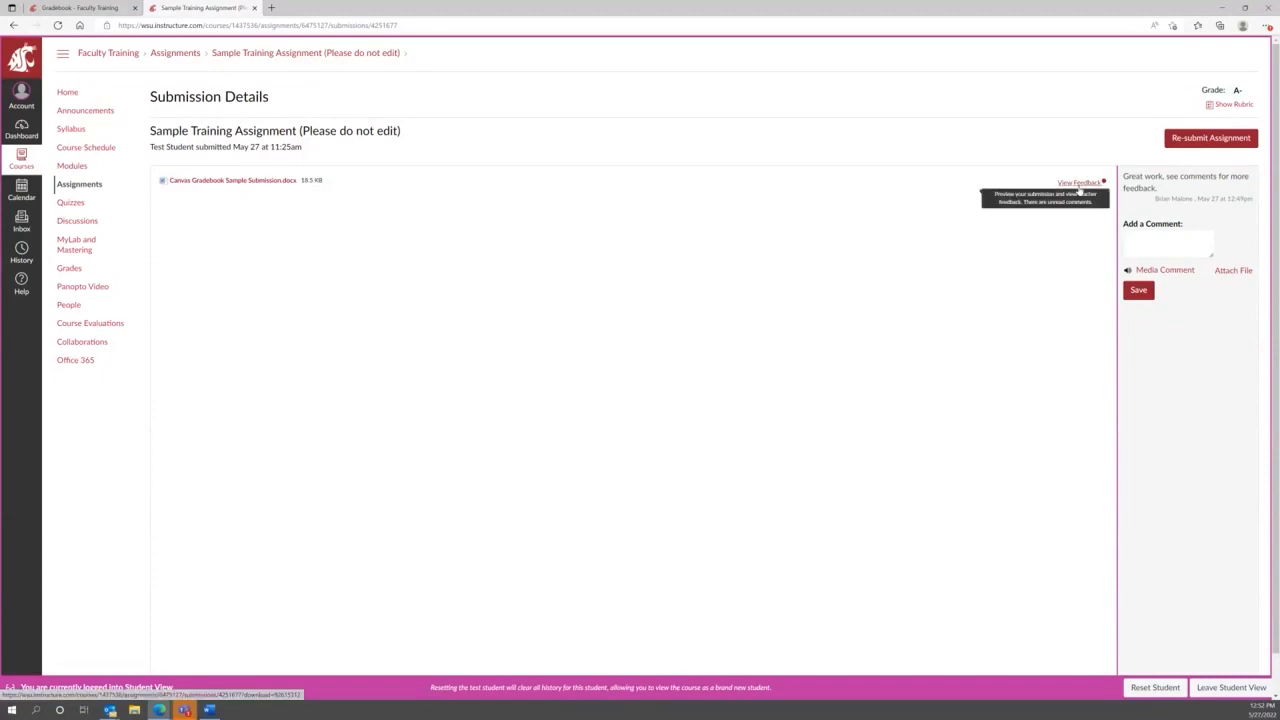
pyautogui.click(1080, 182)
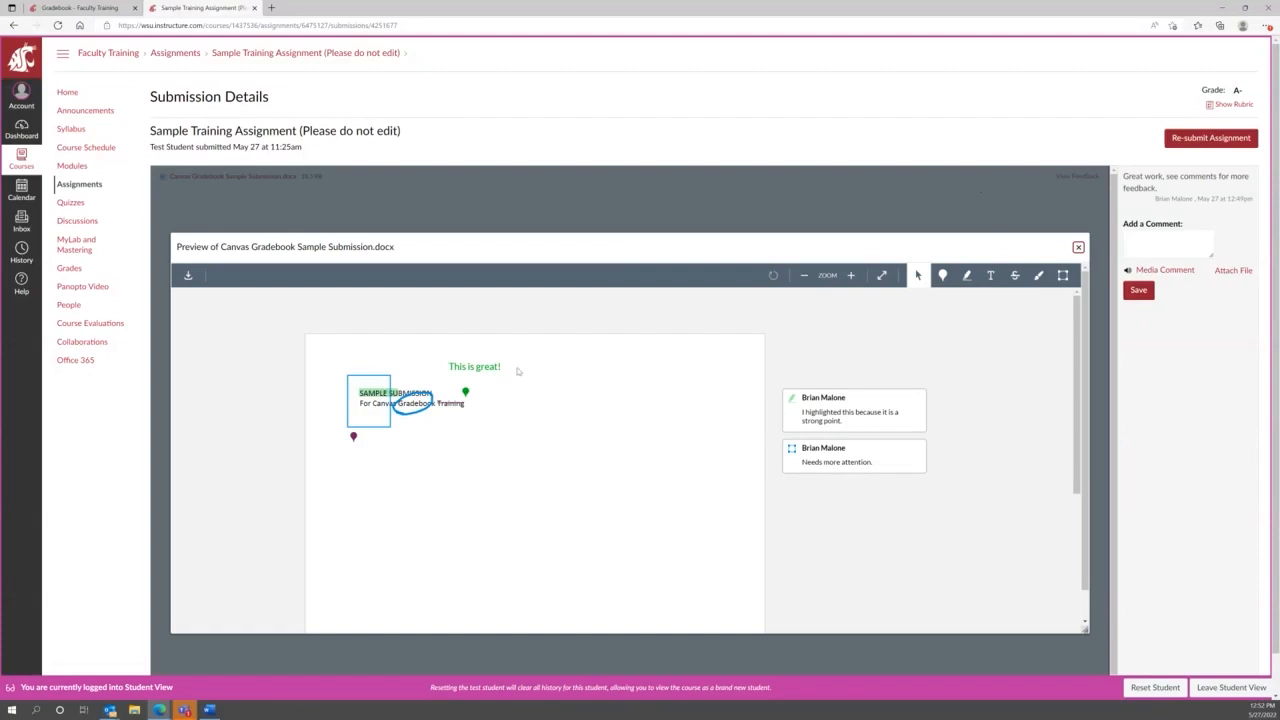
pyautogui.scroll(-1, 520, 371)
pyautogui.scroll(1, 520, 371)
pyautogui.scroll(-1, 1018, 342)
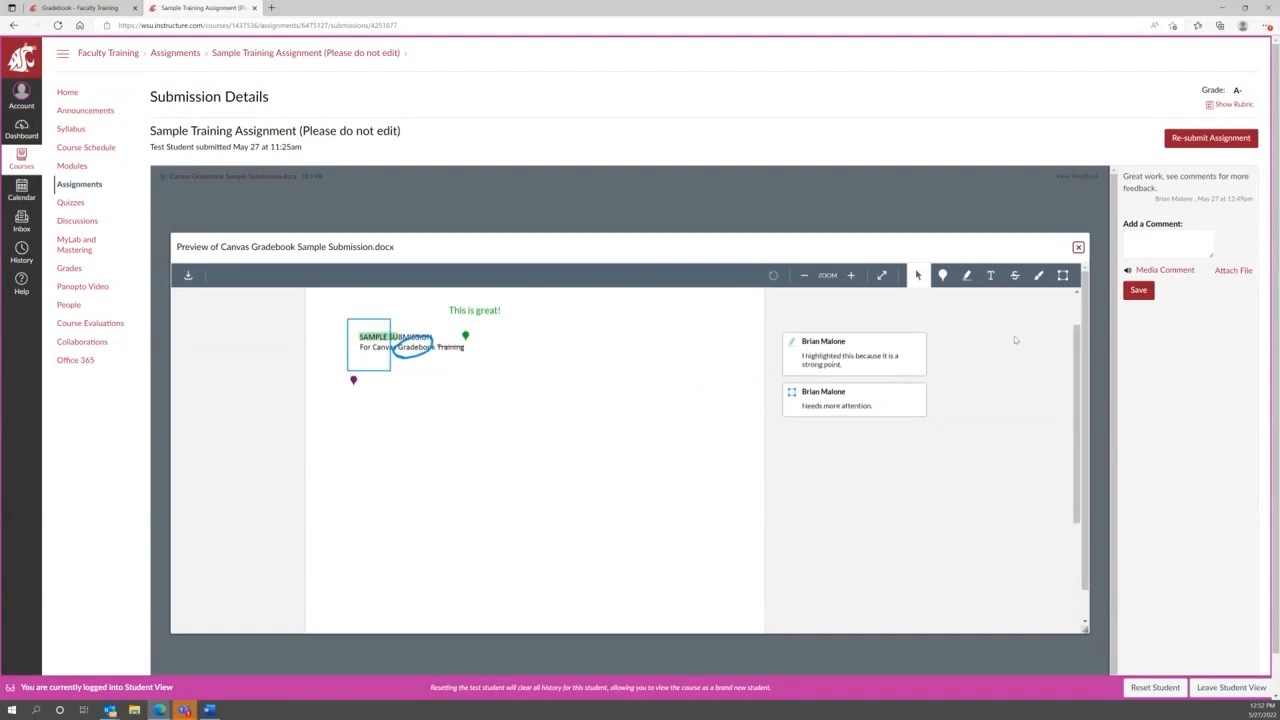
# As the student, highlight text at "Canvas" in the second line of the submission in yellow.
pyautogui.click(966, 277)
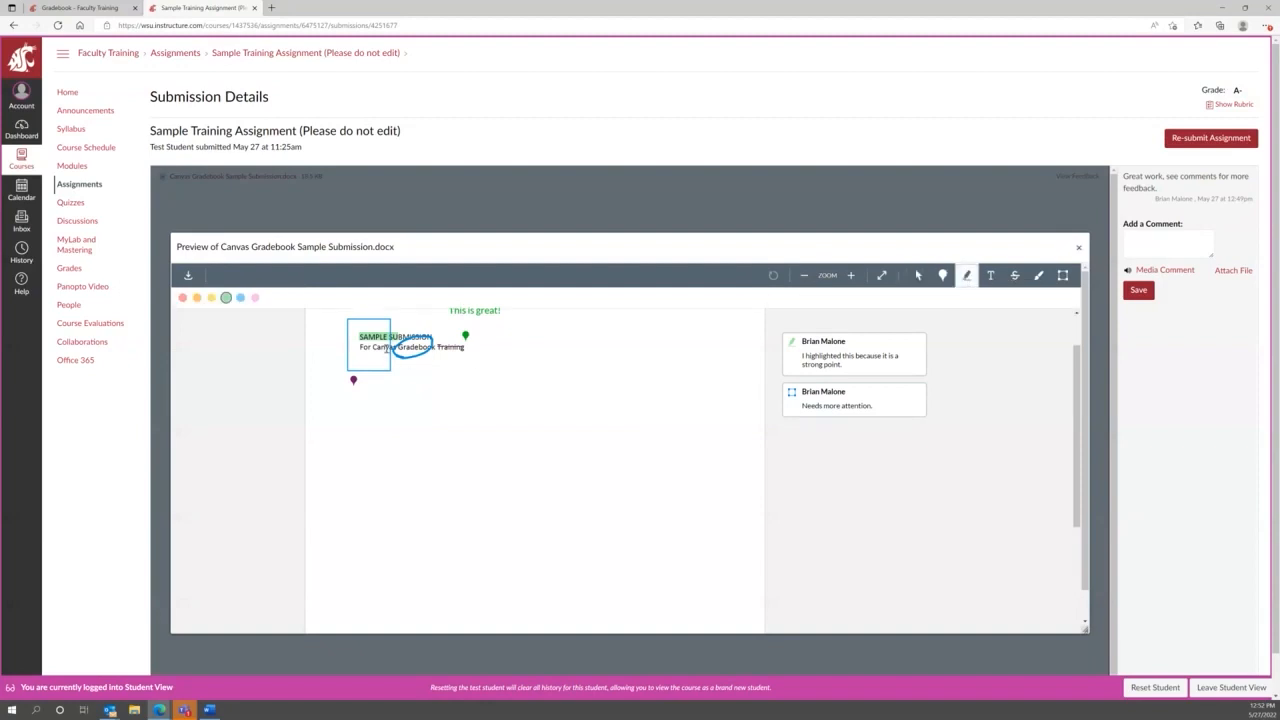
pyautogui.moveTo(375, 347); pyautogui.dragTo(404, 349)
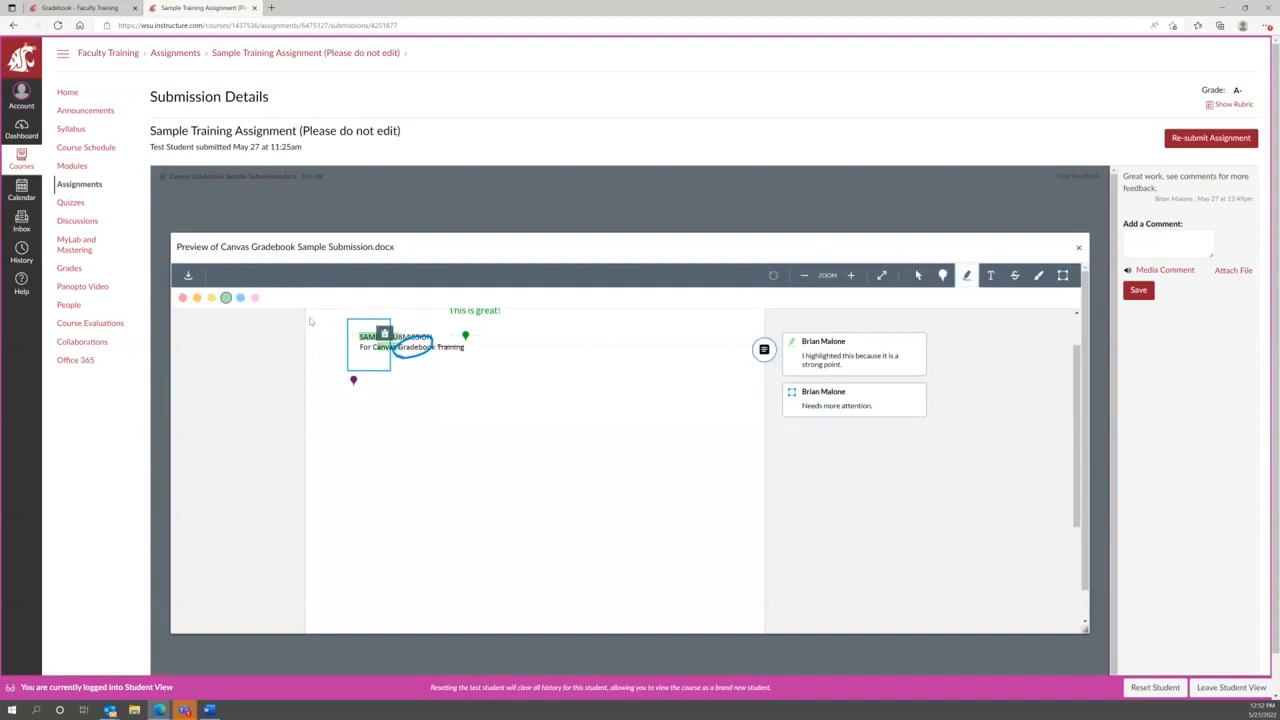
pyautogui.click(211, 297)
# Attach the comment "Did you like this part?" to the yellow highlight, and close the feedback preview.
pyautogui.click(763, 352)
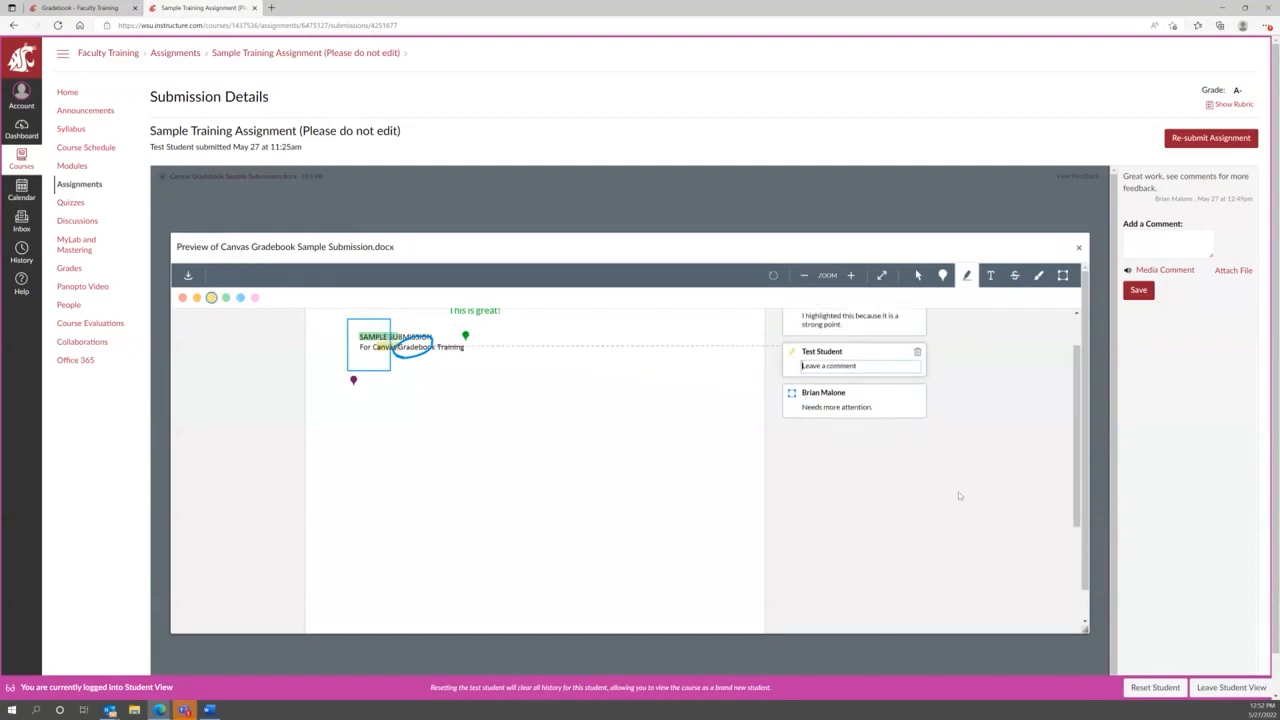
pyautogui.write('Did you like this part?')
pyautogui.click(415, 378)
pyautogui.scroll(1, 440, 420)
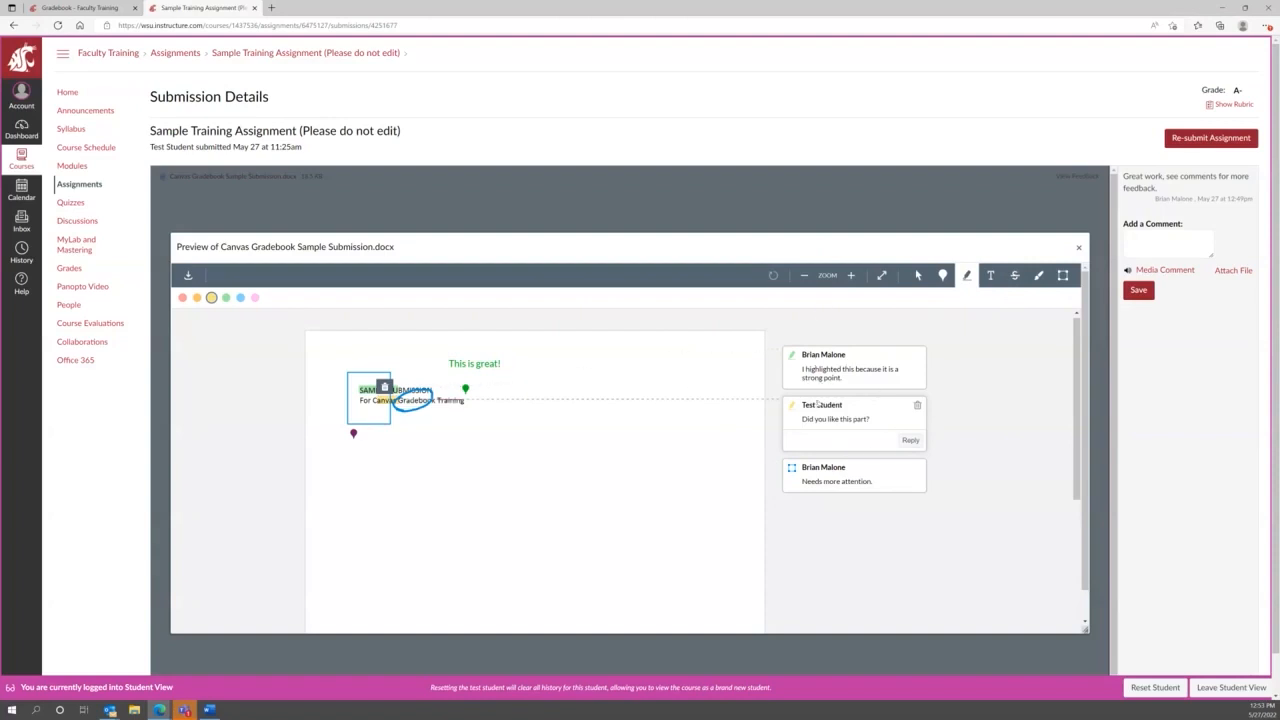
pyautogui.click(1078, 247)
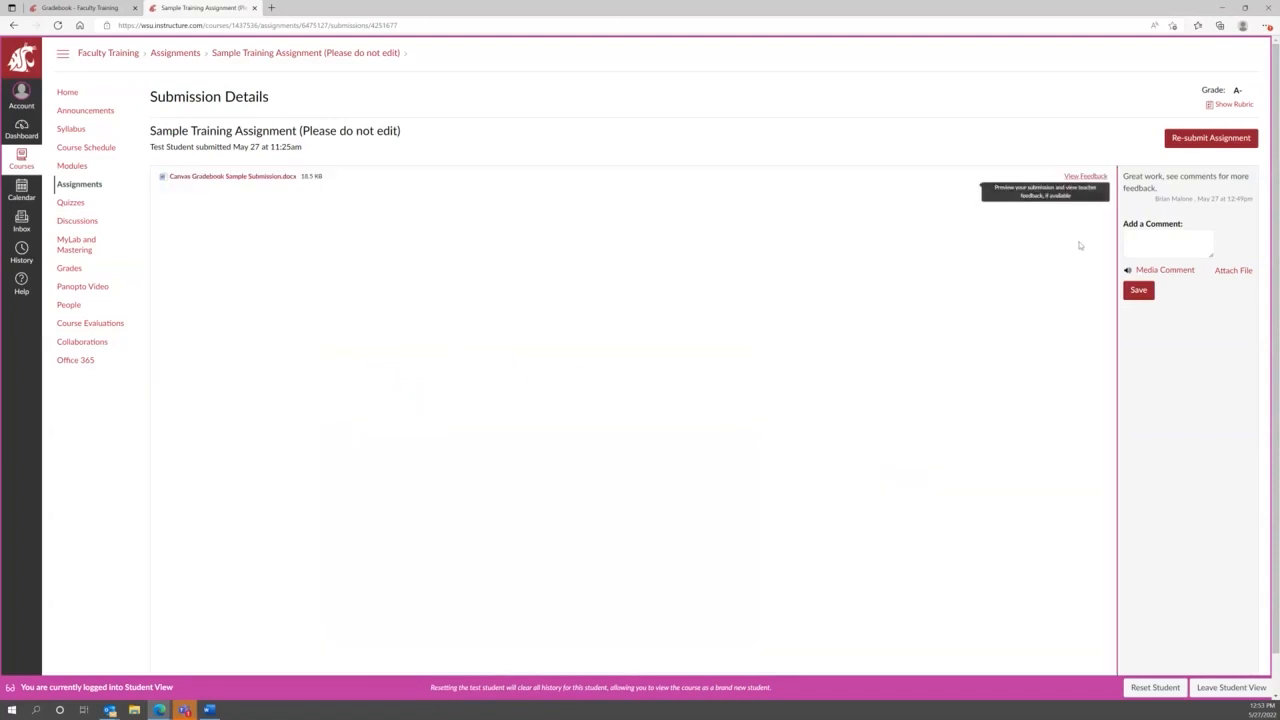